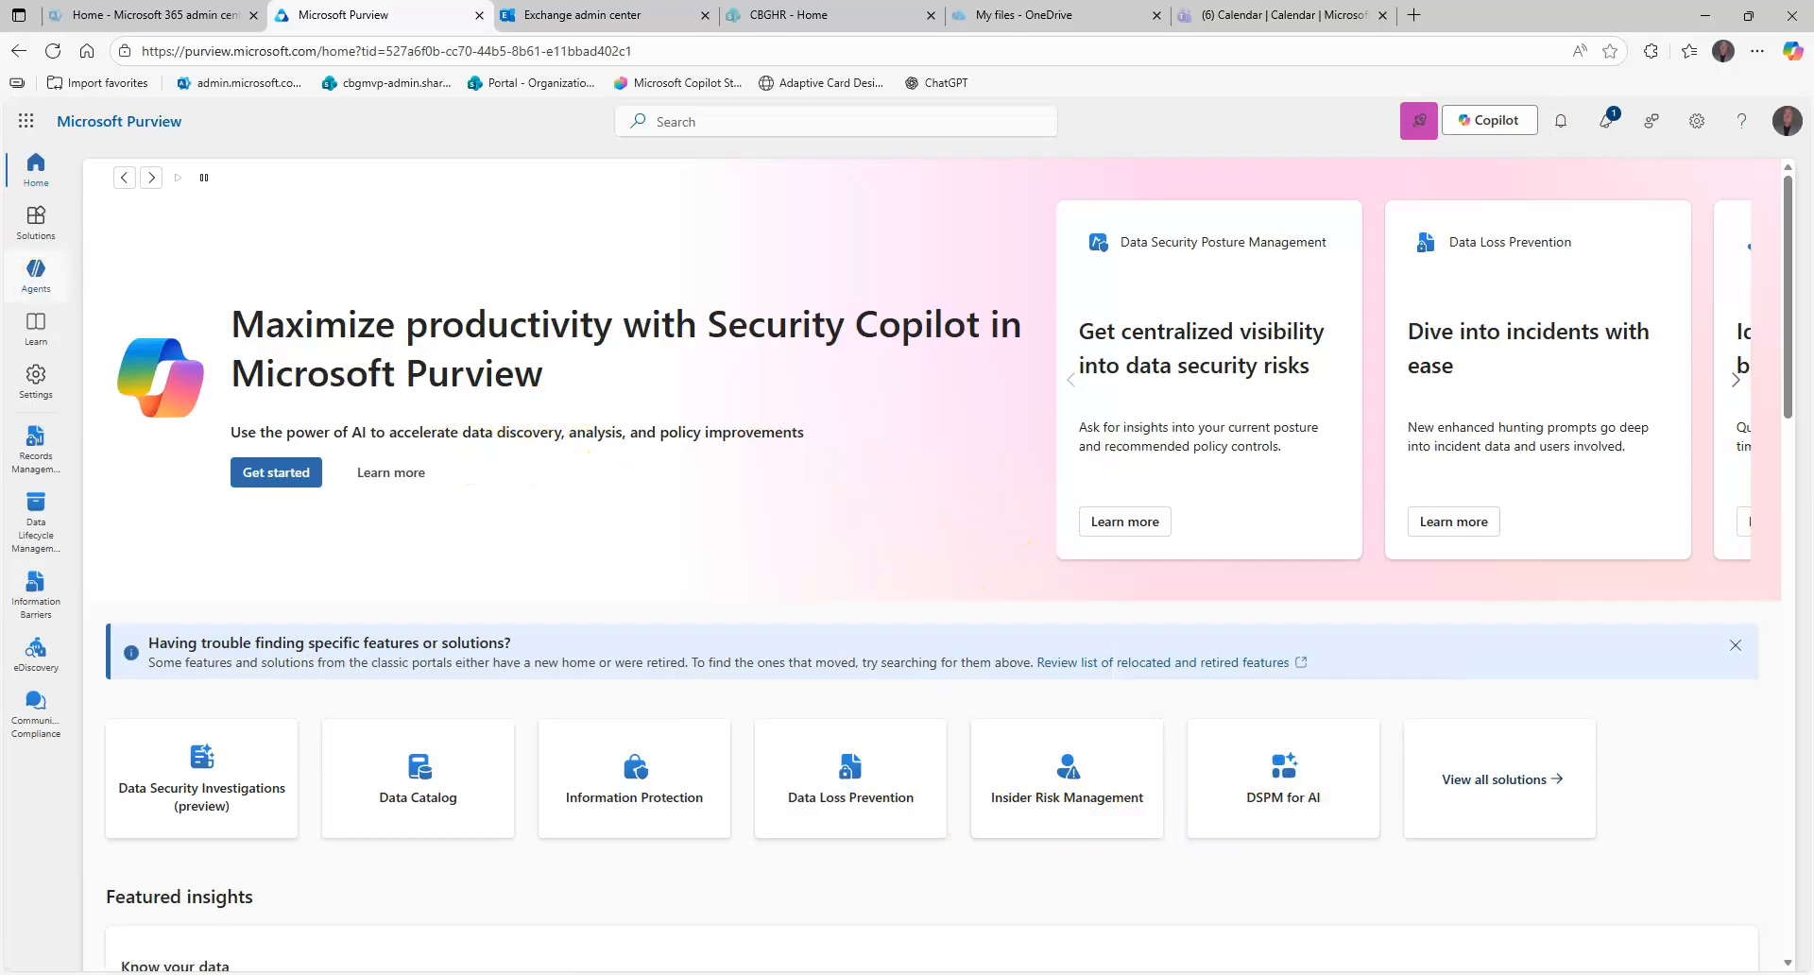
# Open the Data Lifecycle Management solution in the Purview portal.
pyautogui.click(38, 227)
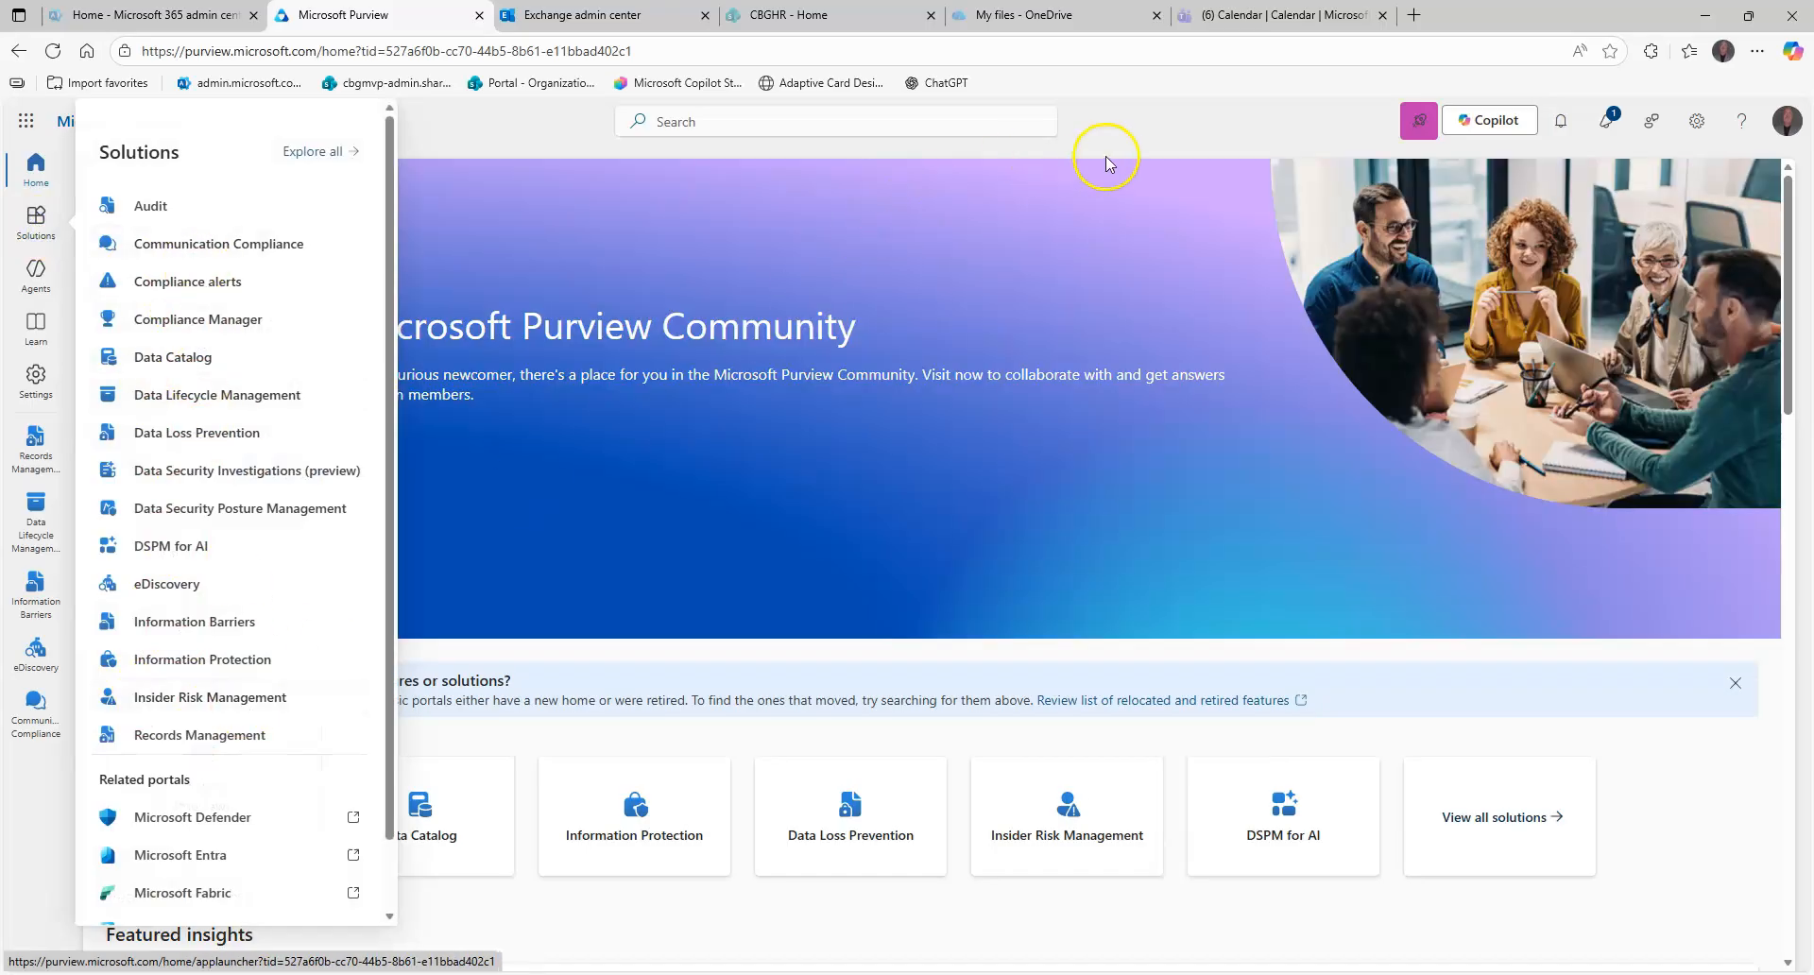
pyautogui.click(1122, 151)
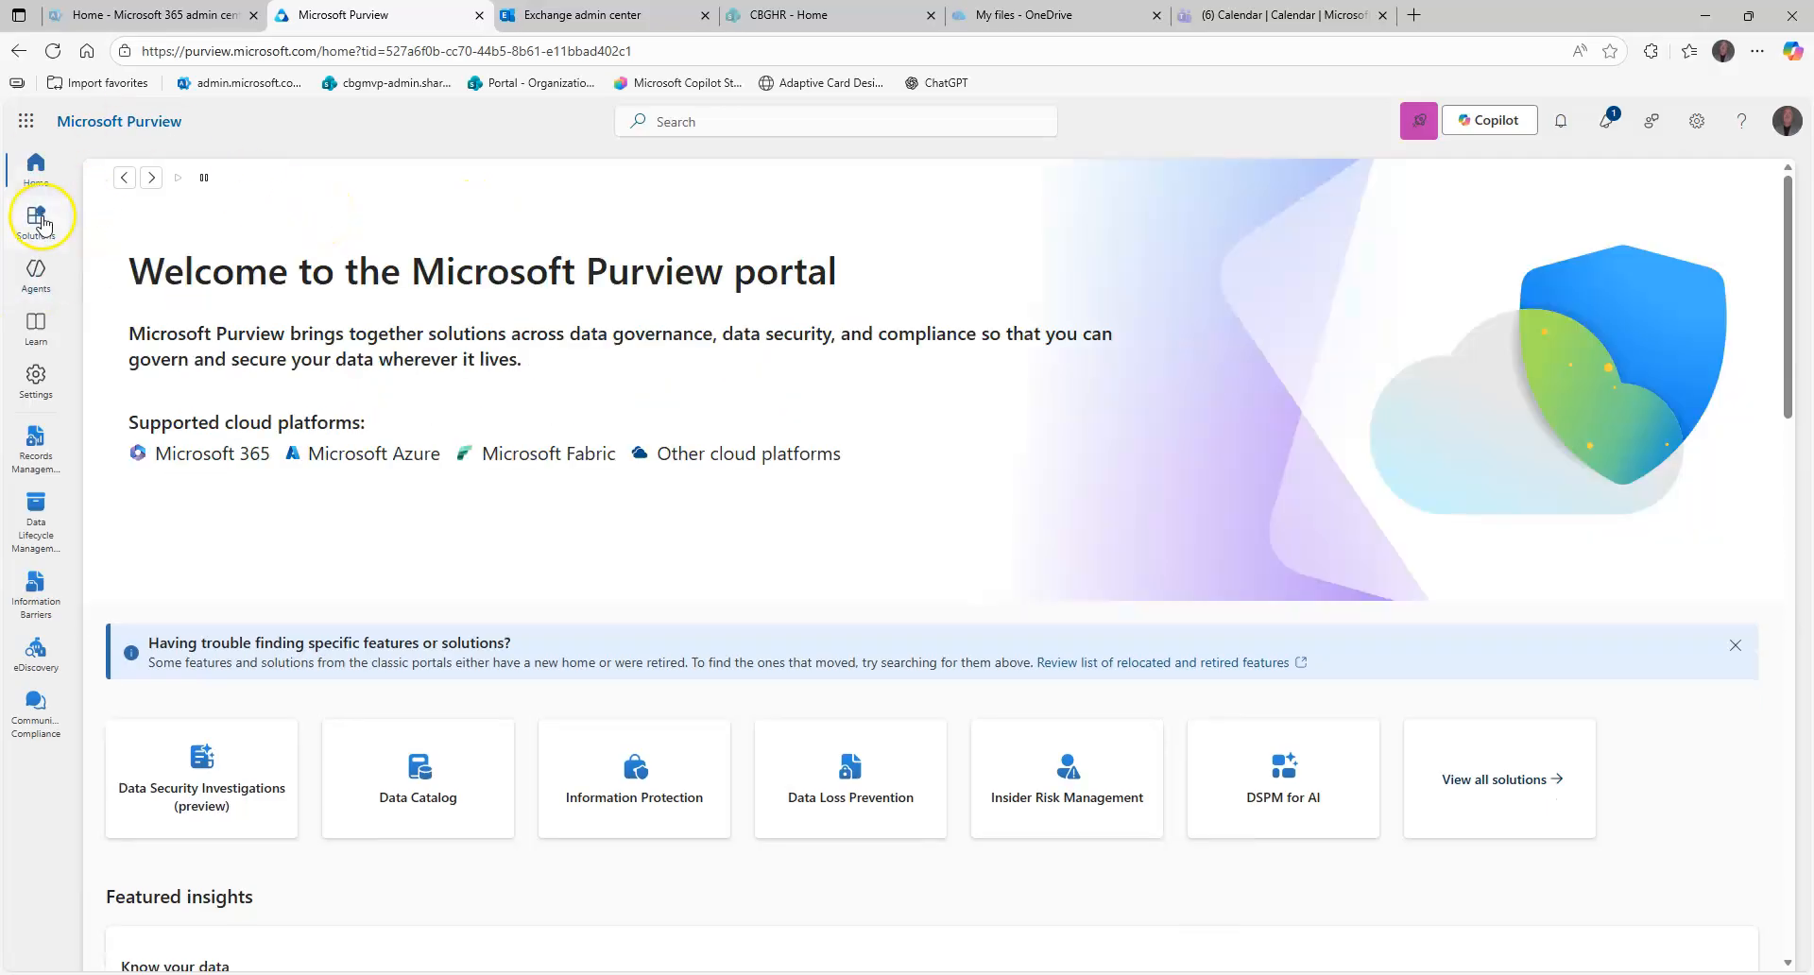
pyautogui.click(40, 222)
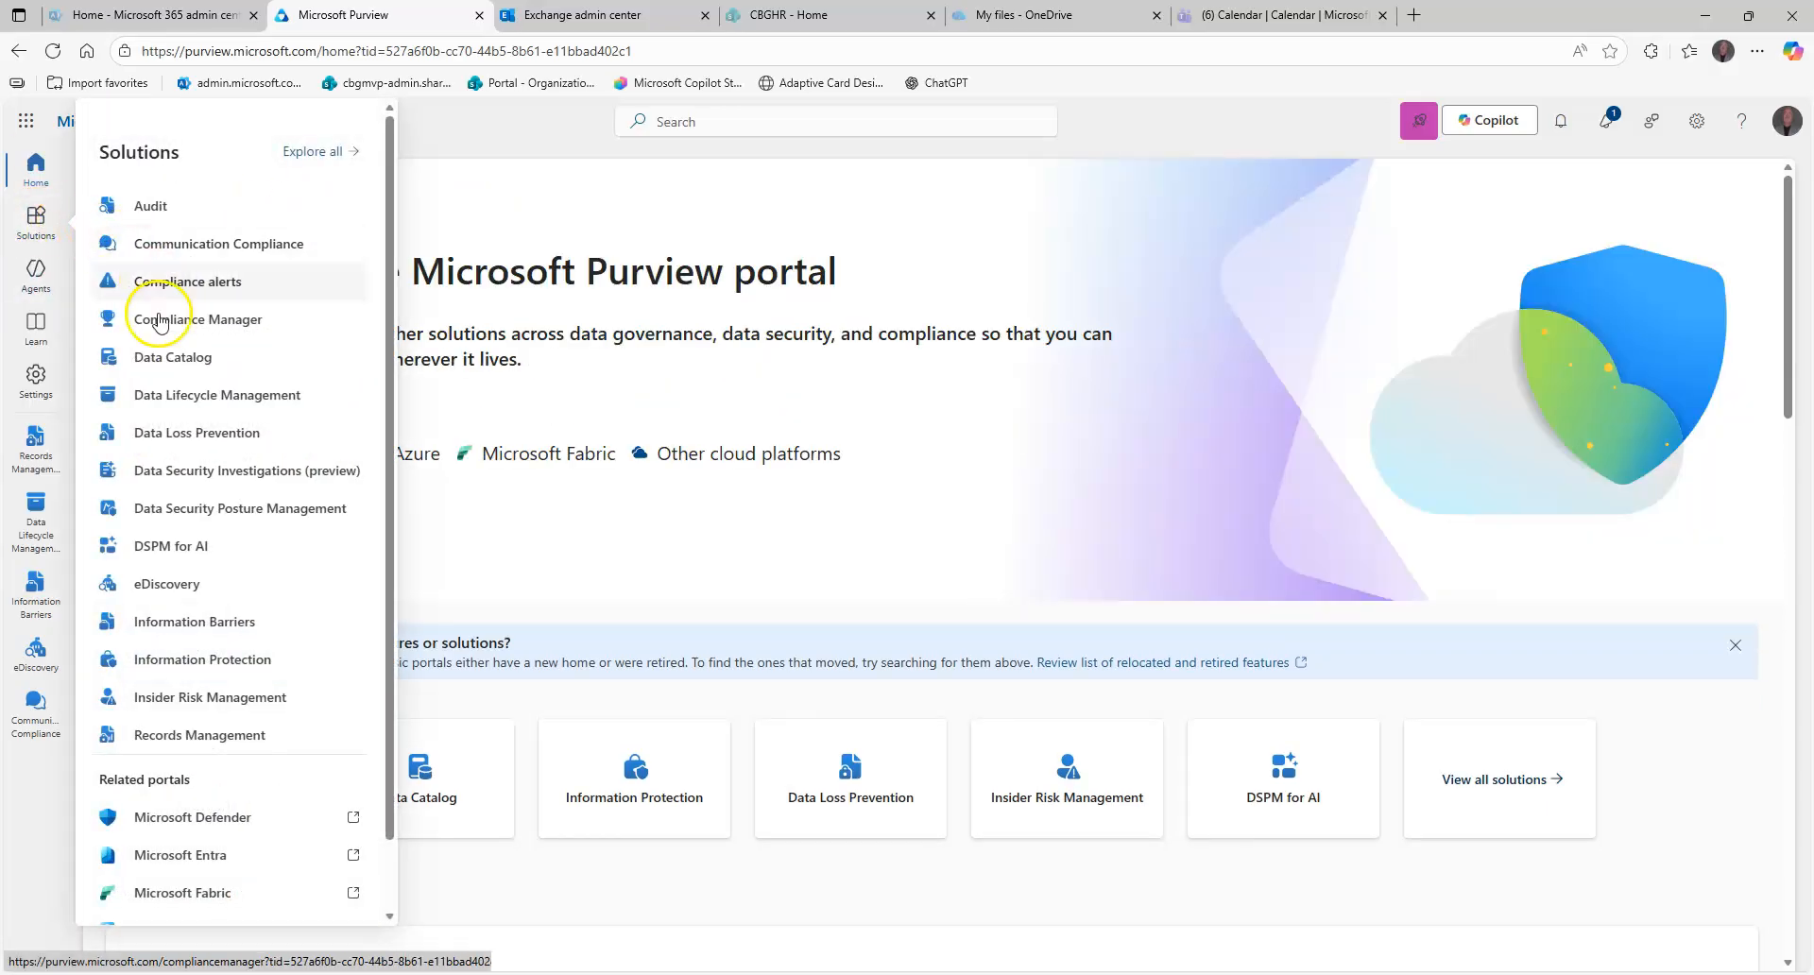
pyautogui.click(196, 408)
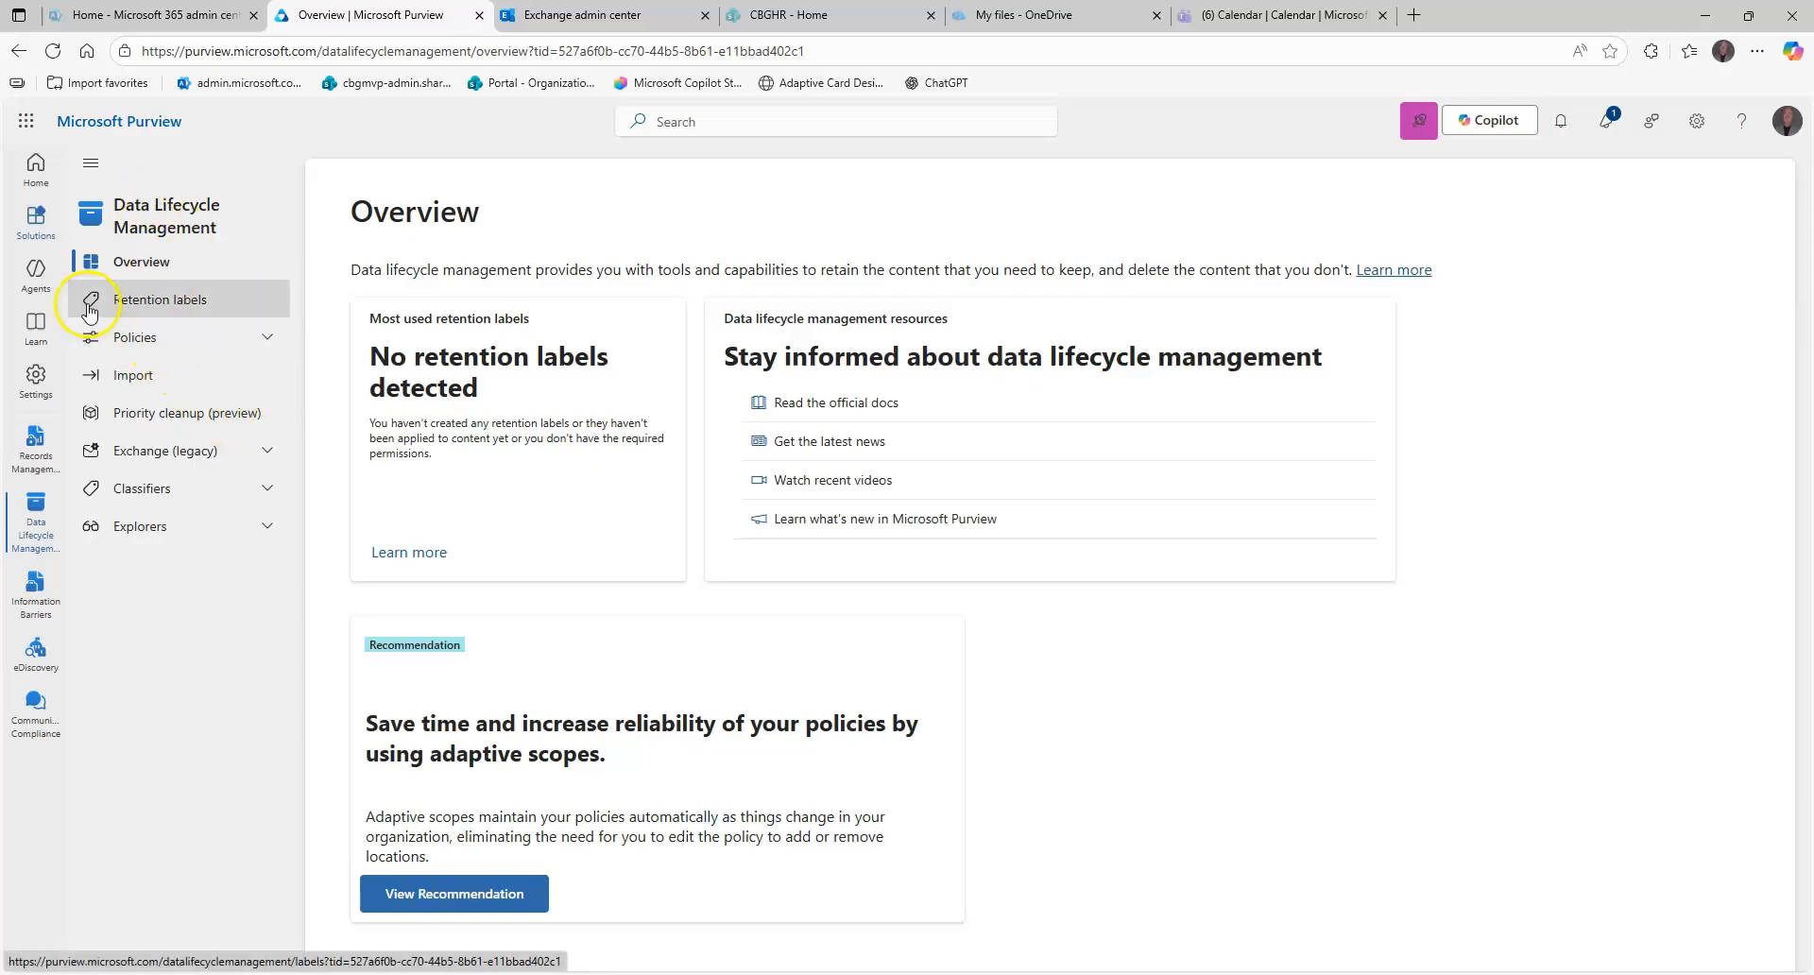
# Open the MRM Retention policies page of the legacy Exchange features in Data Lifecycle Management.
pyautogui.click(156, 336)
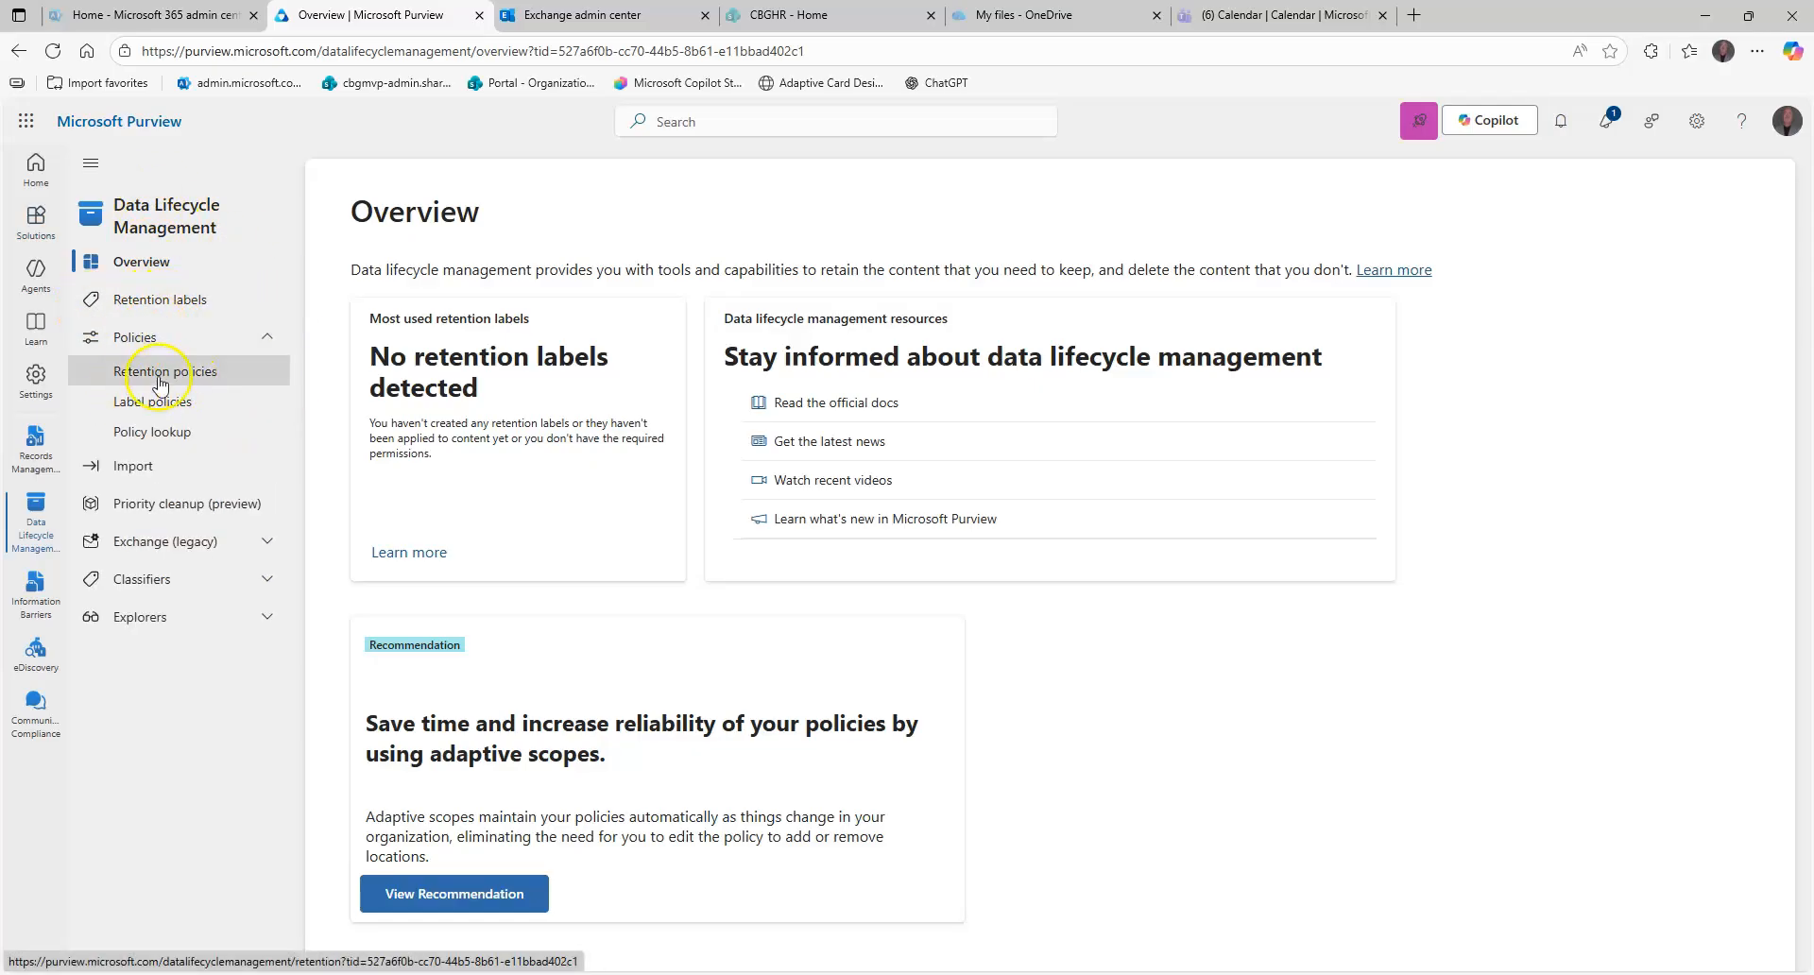
pyautogui.click(244, 342)
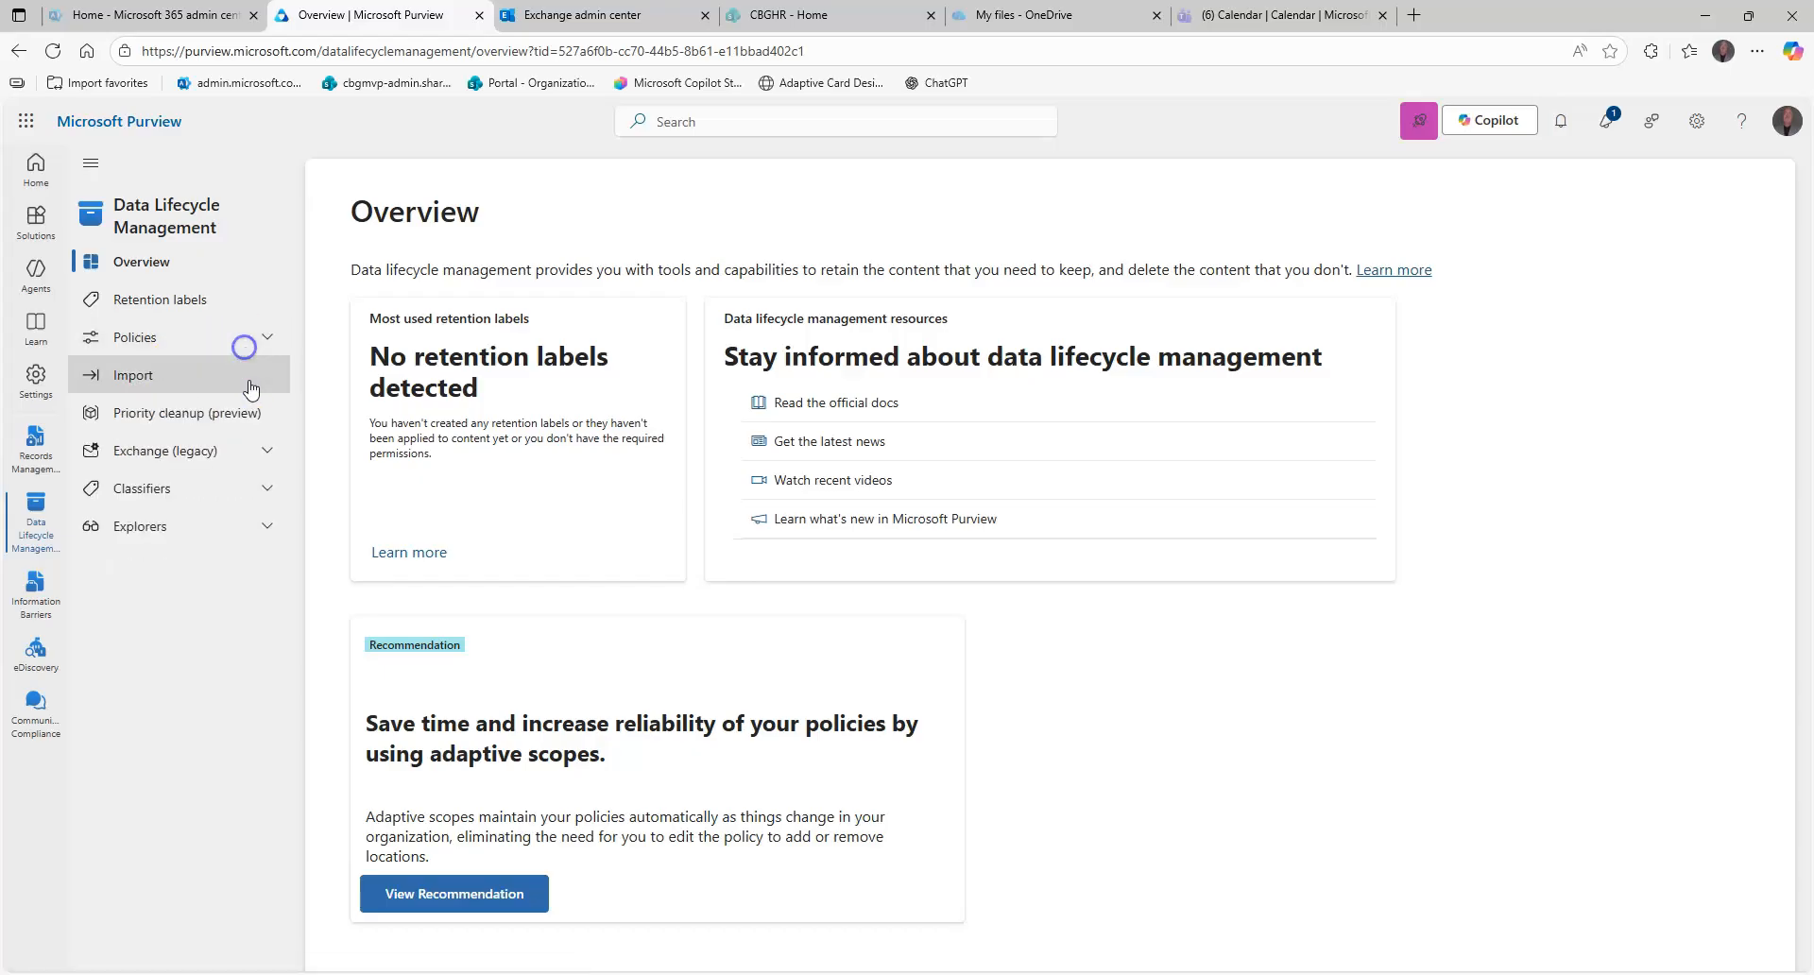
pyautogui.click(269, 457)
pyautogui.click(266, 455)
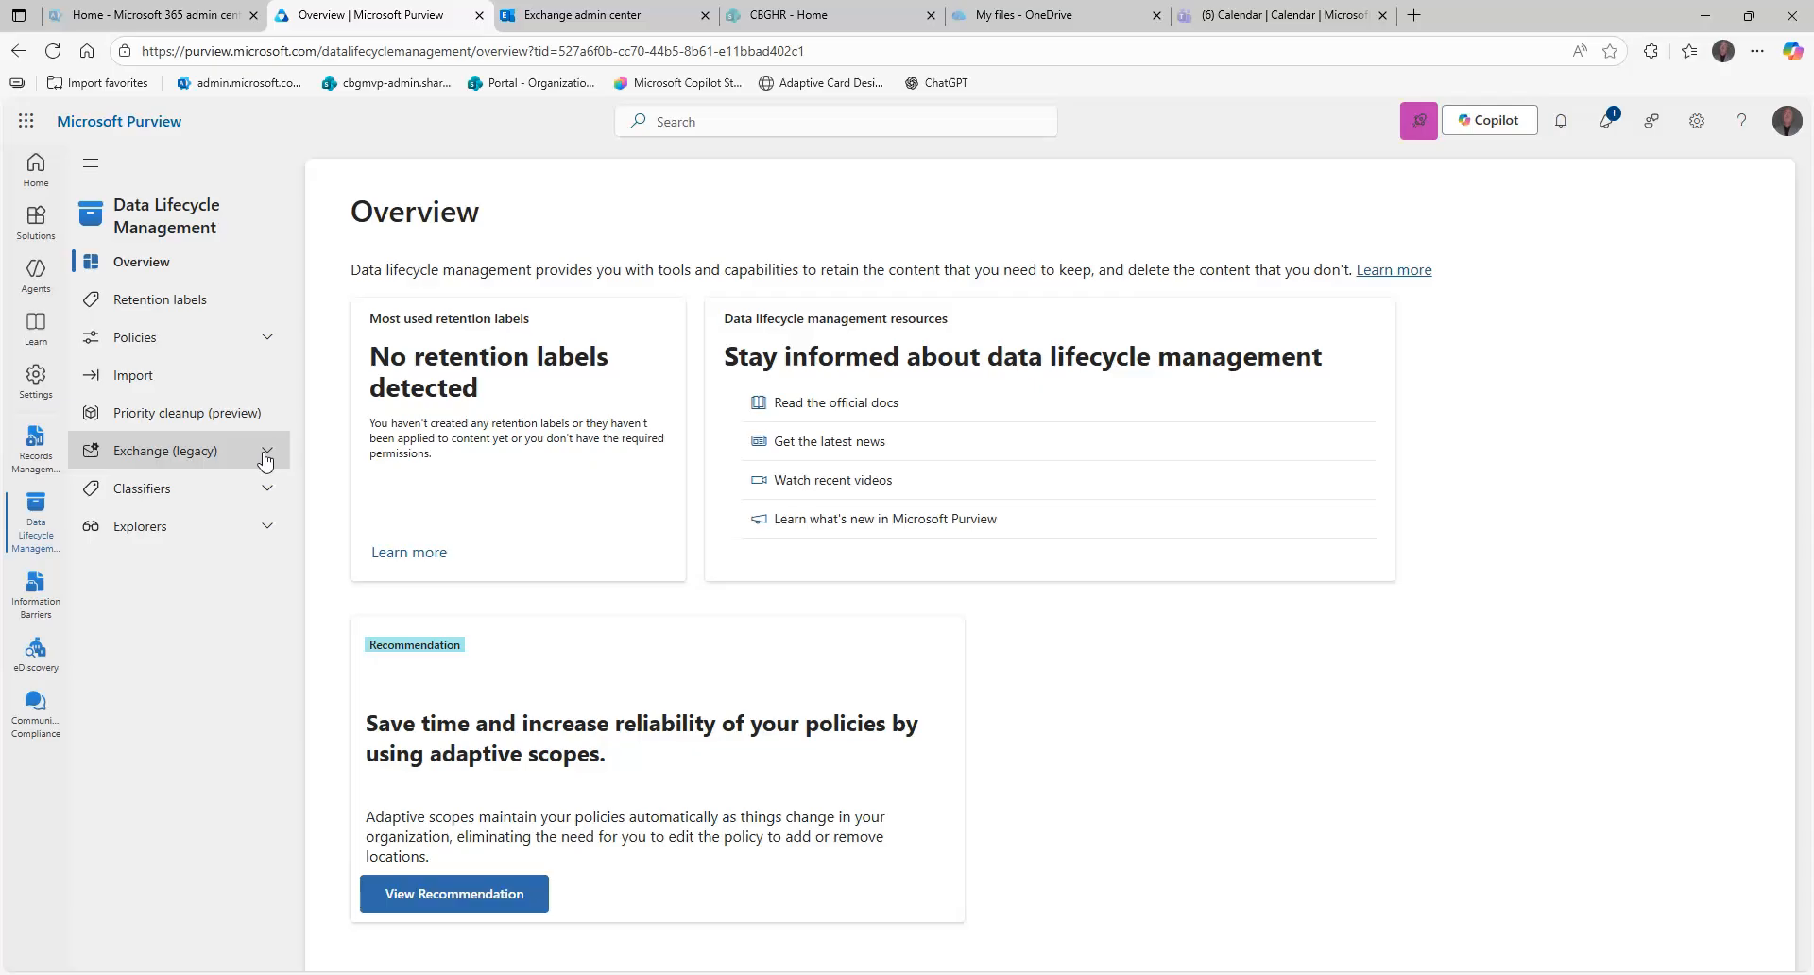
pyautogui.click(266, 456)
pyautogui.click(210, 486)
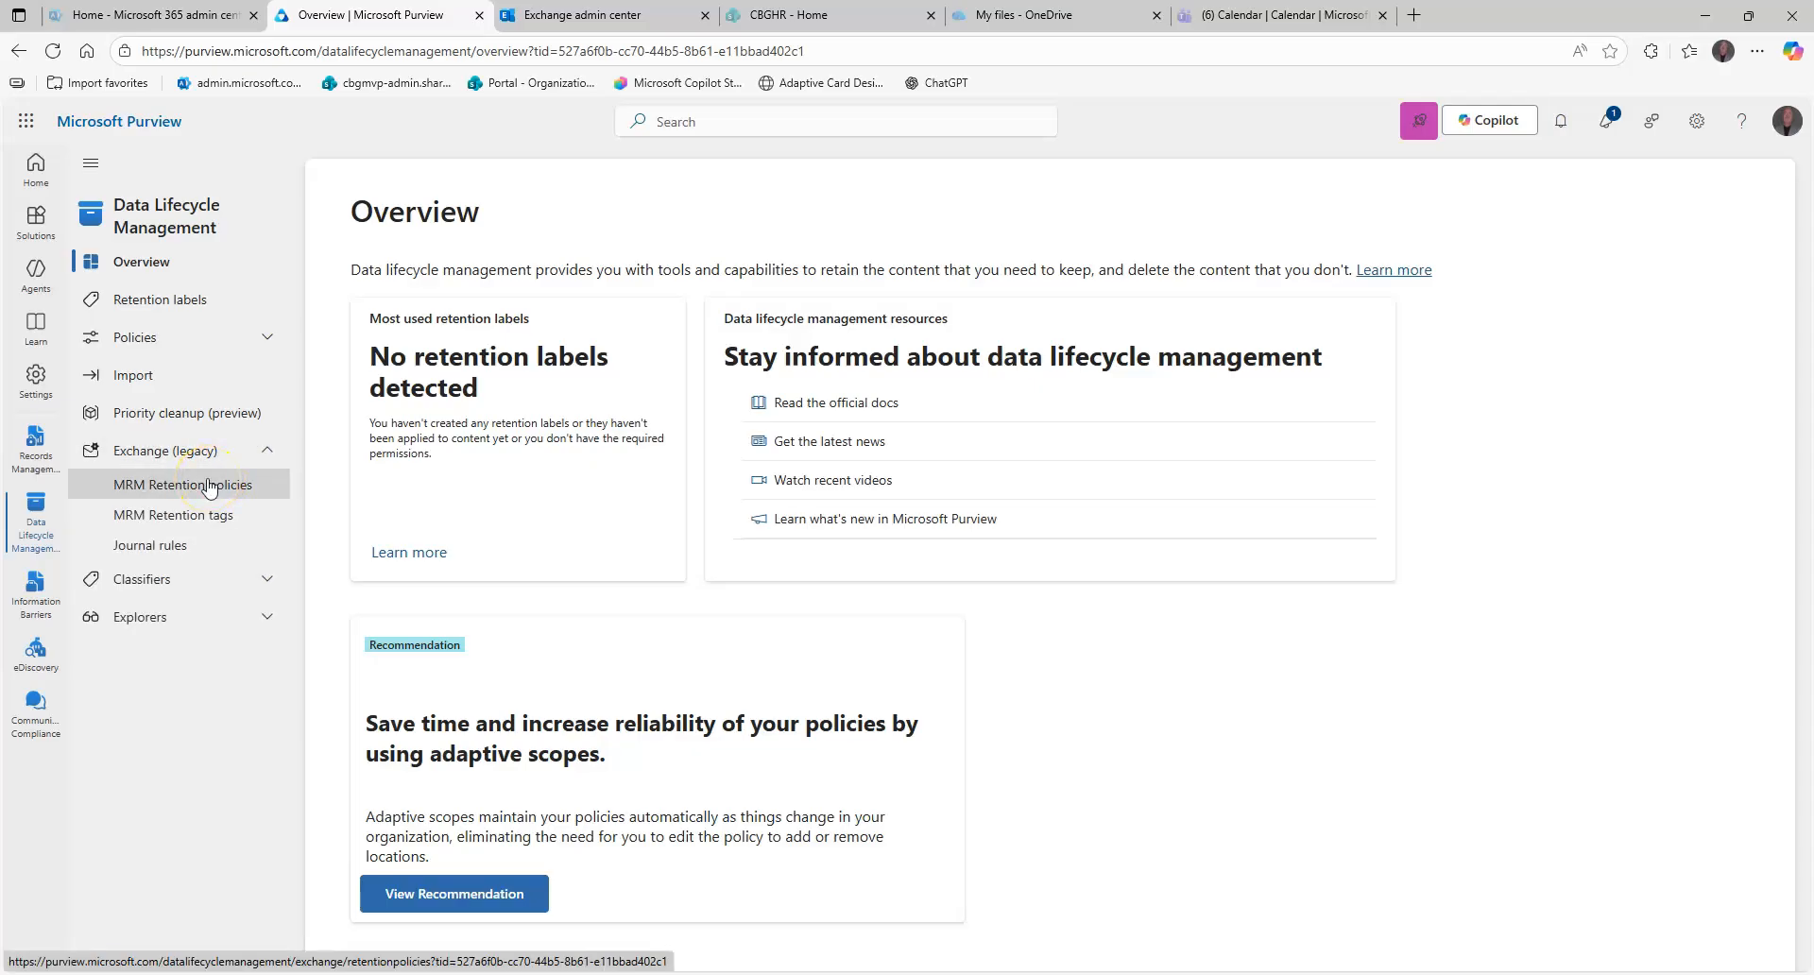
pyautogui.click(210, 485)
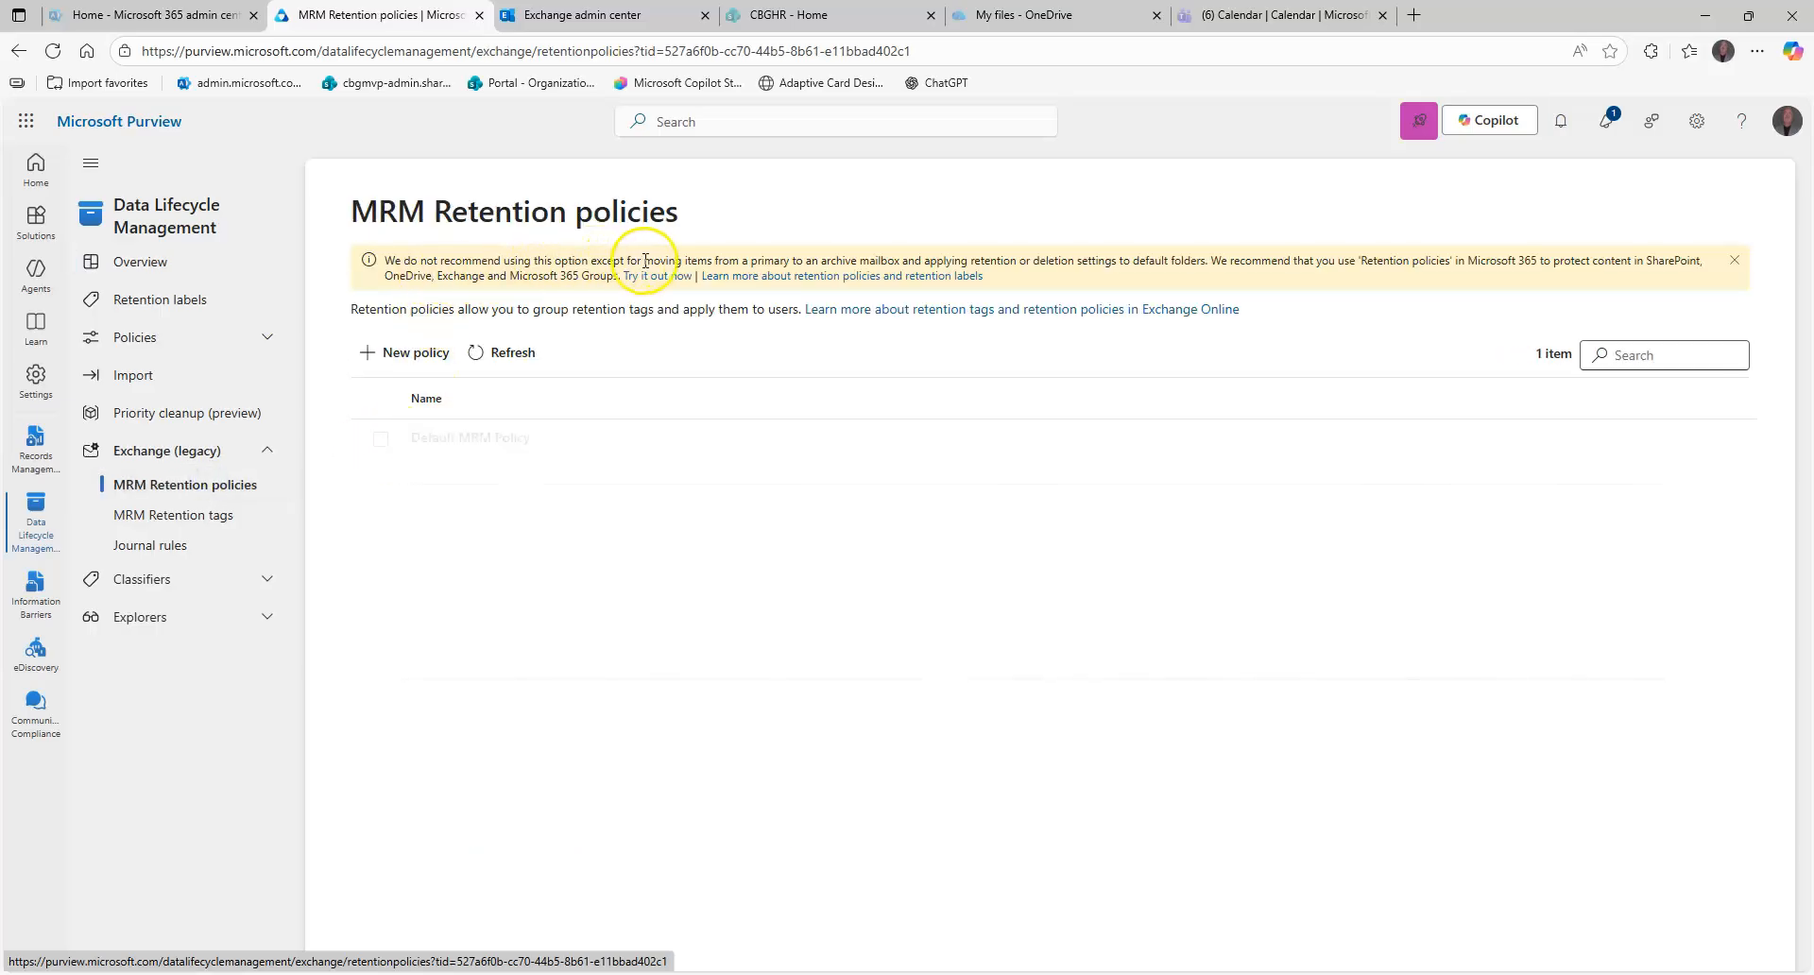
# Read the notice on when MRM retention policies are recommended and glance at the newer policy options.
pyautogui.moveTo(593, 263); pyautogui.dragTo(828, 259)
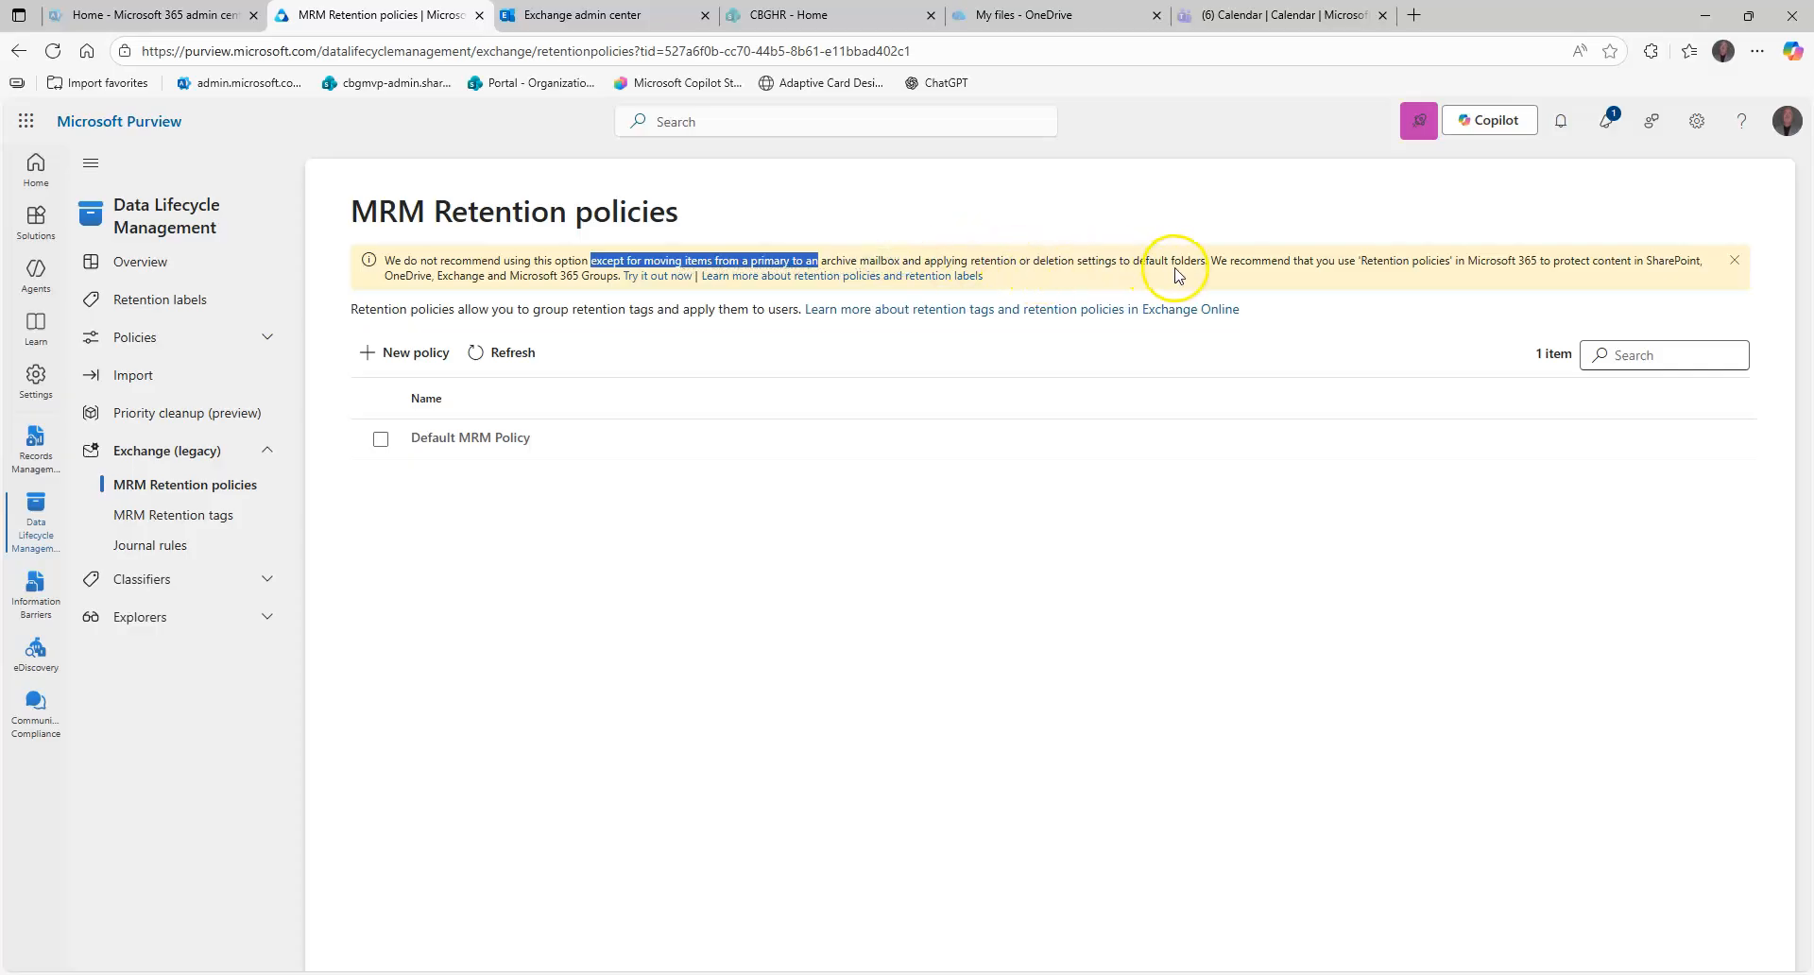
pyautogui.moveTo(1206, 262); pyautogui.dragTo(1122, 261)
pyautogui.click(1058, 227)
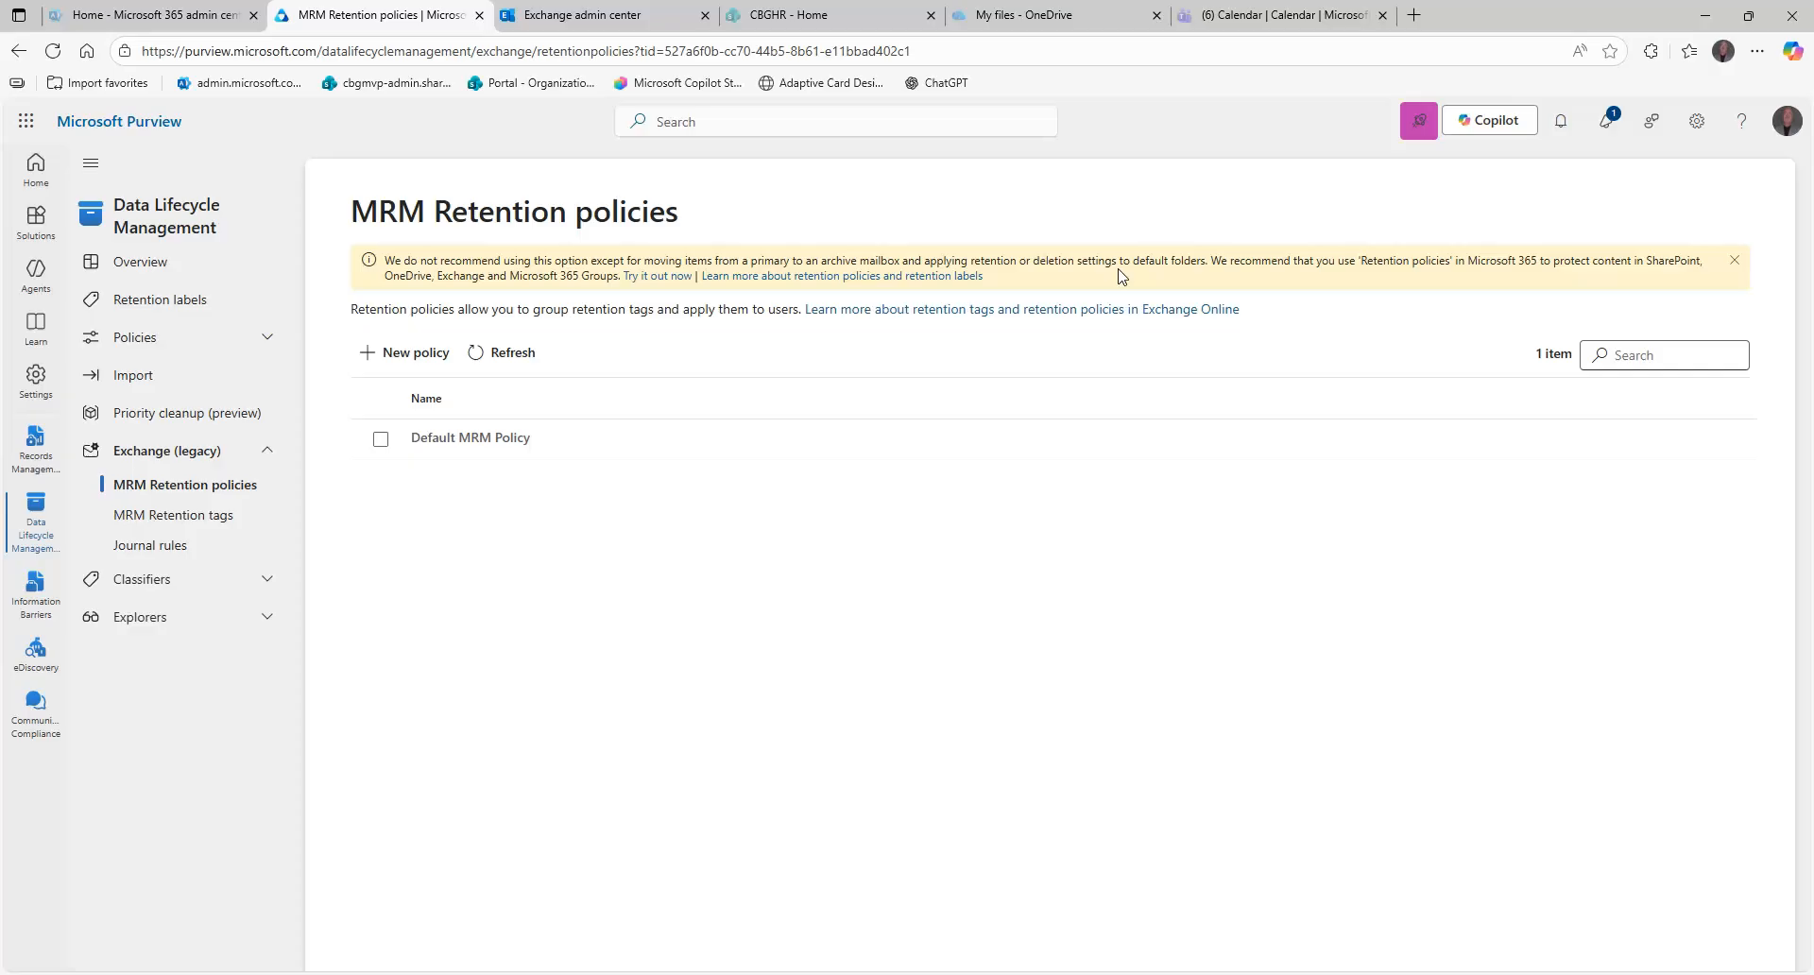
pyautogui.click(273, 342)
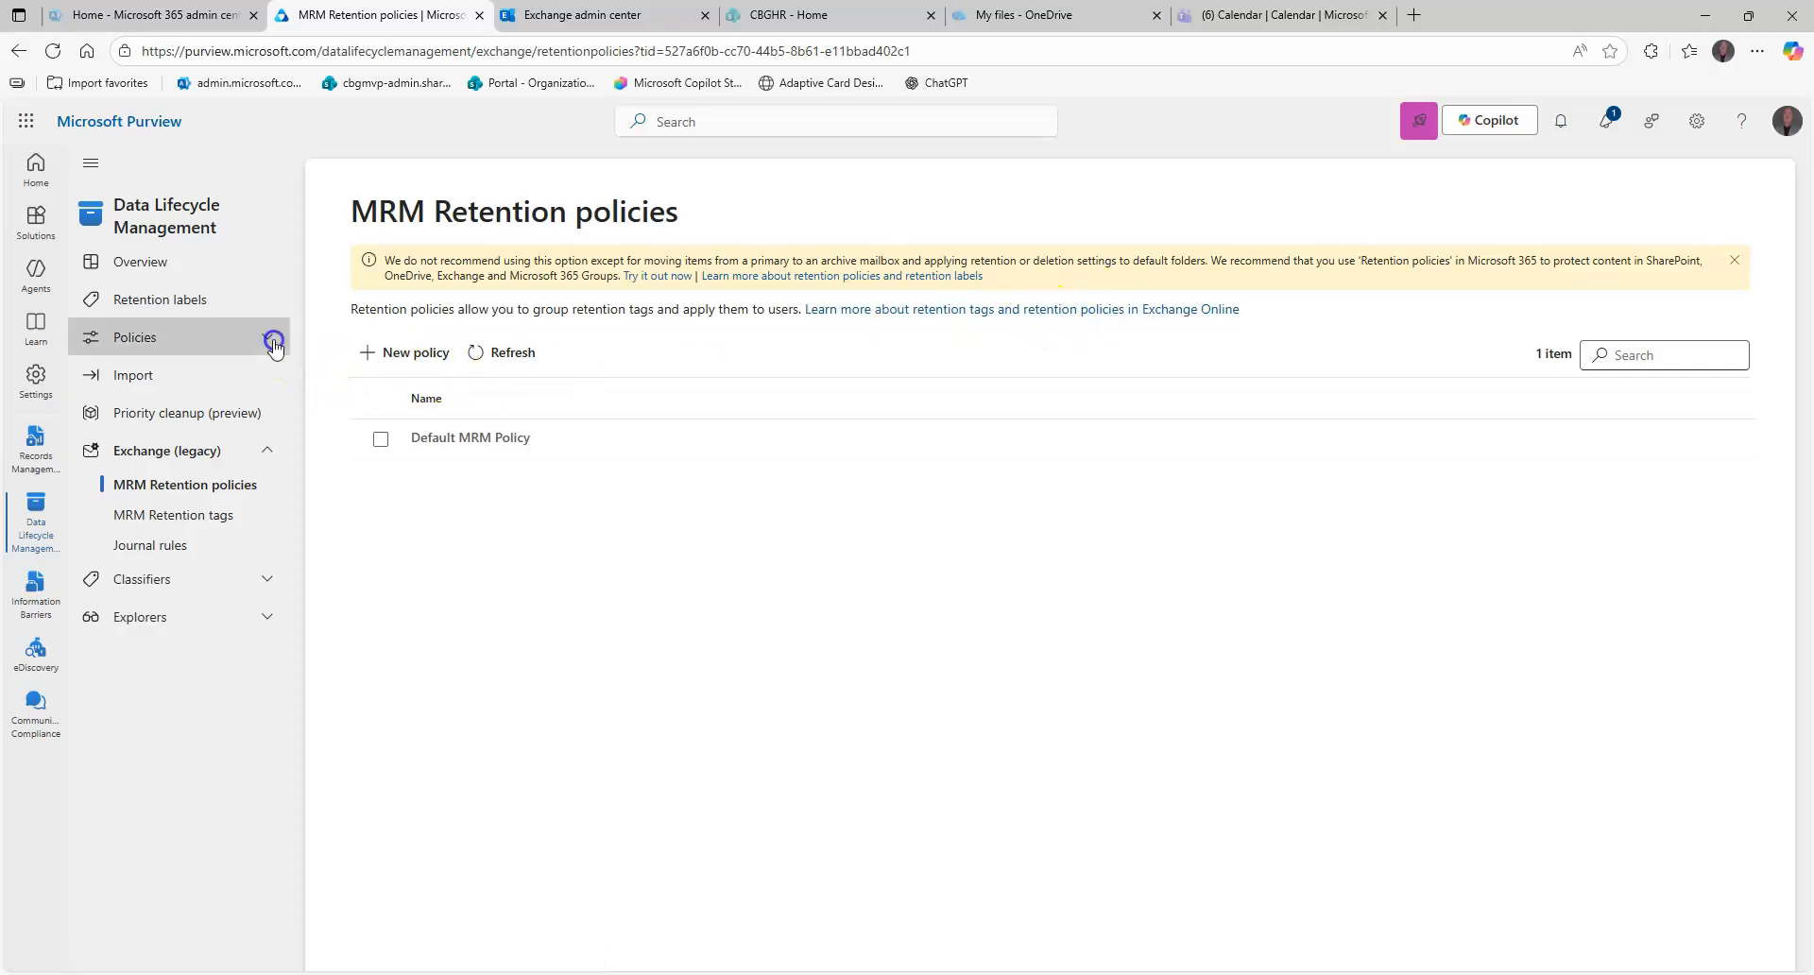
pyautogui.click(271, 334)
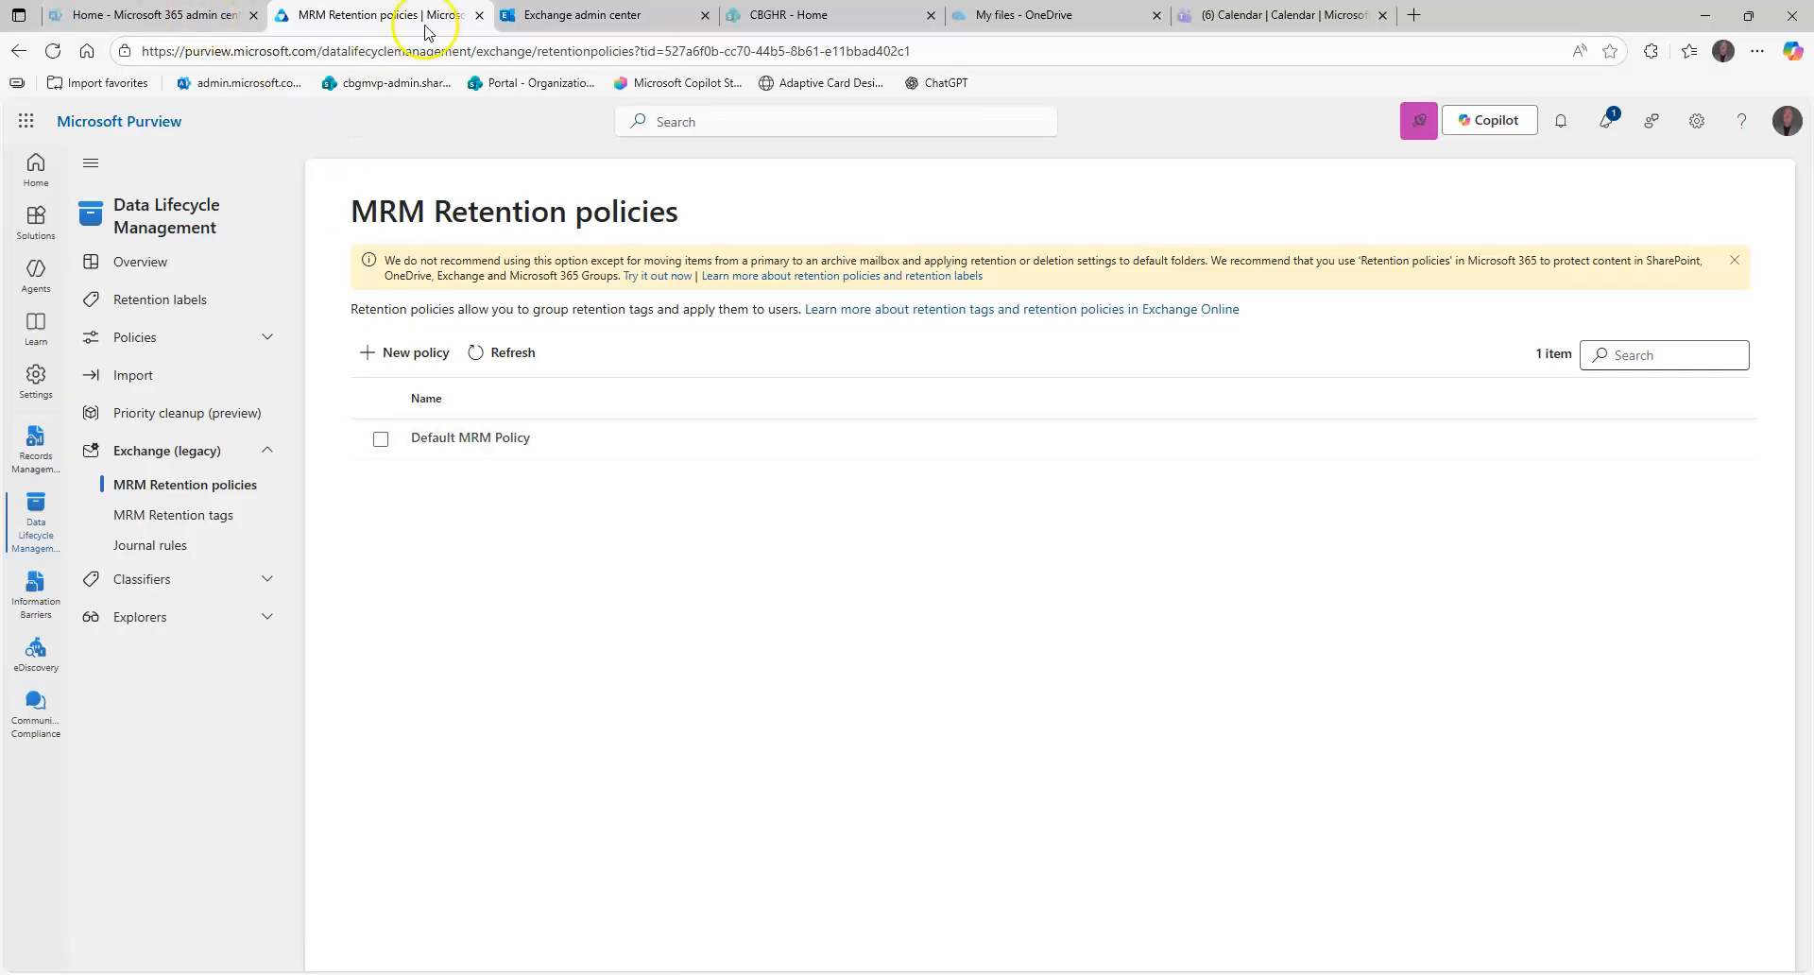
# Check the retention policy assigned to the user mailbox in the Exchange admin center and review the retention tags in Purview's Default MRM Policy.
pyautogui.click(586, 15)
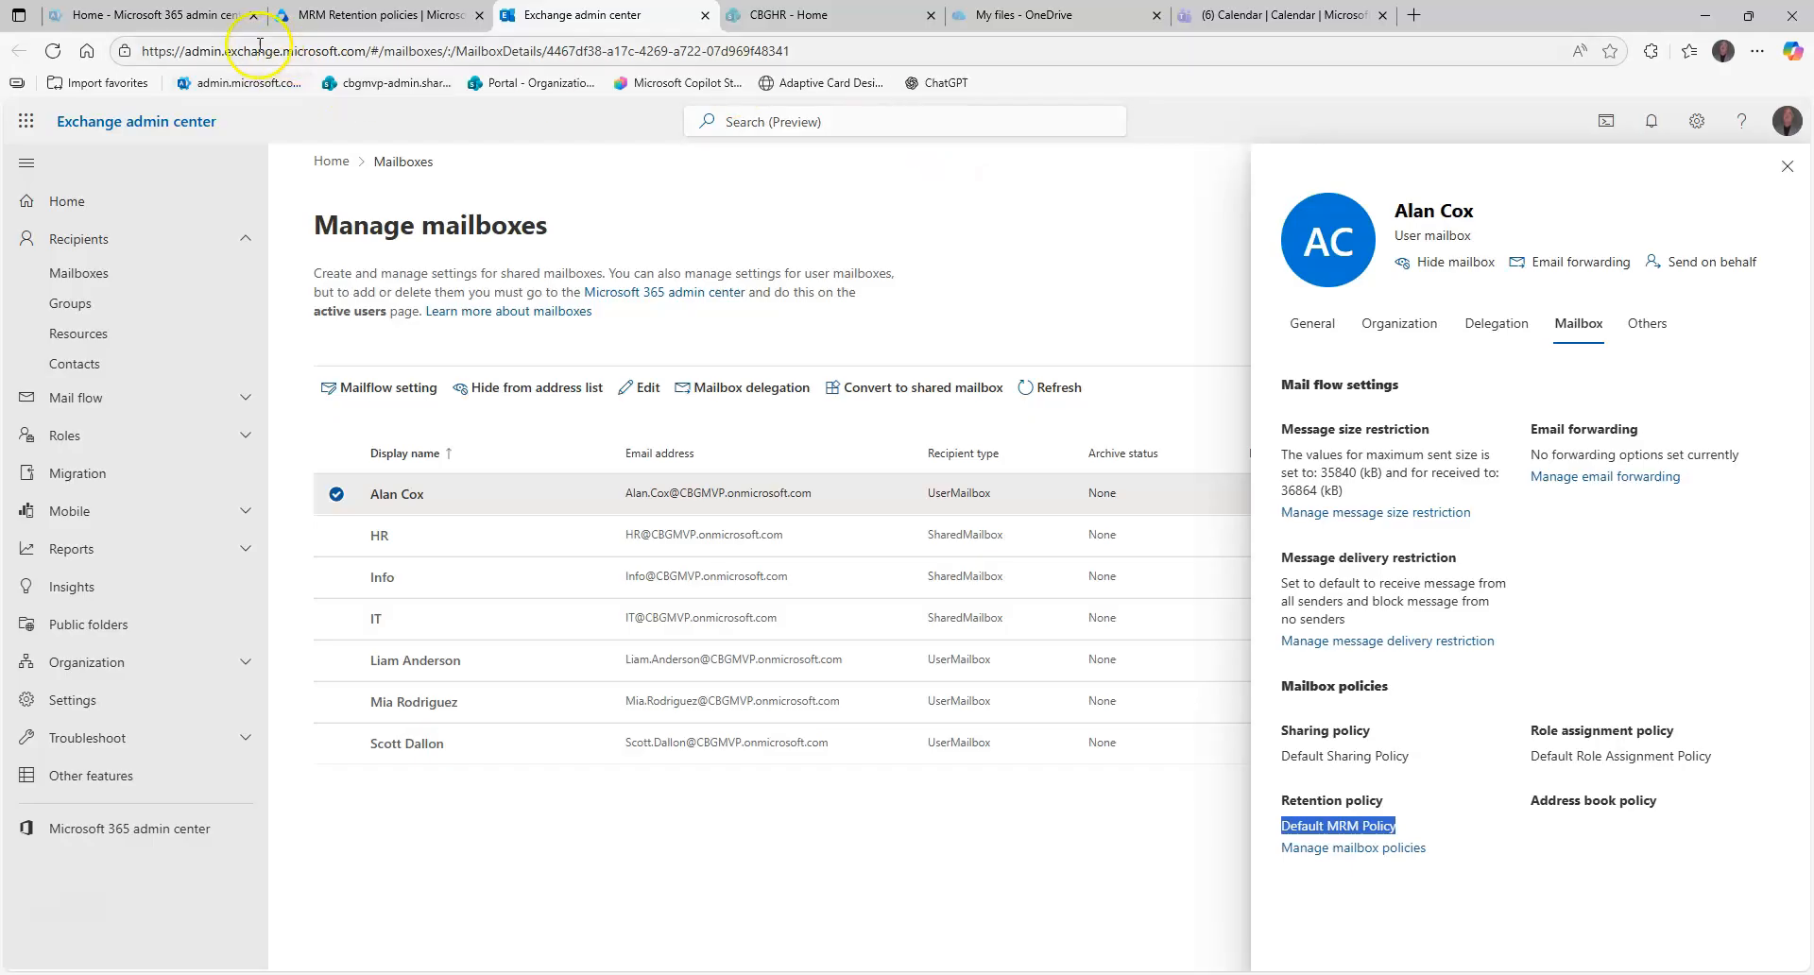
pyautogui.click(303, 27)
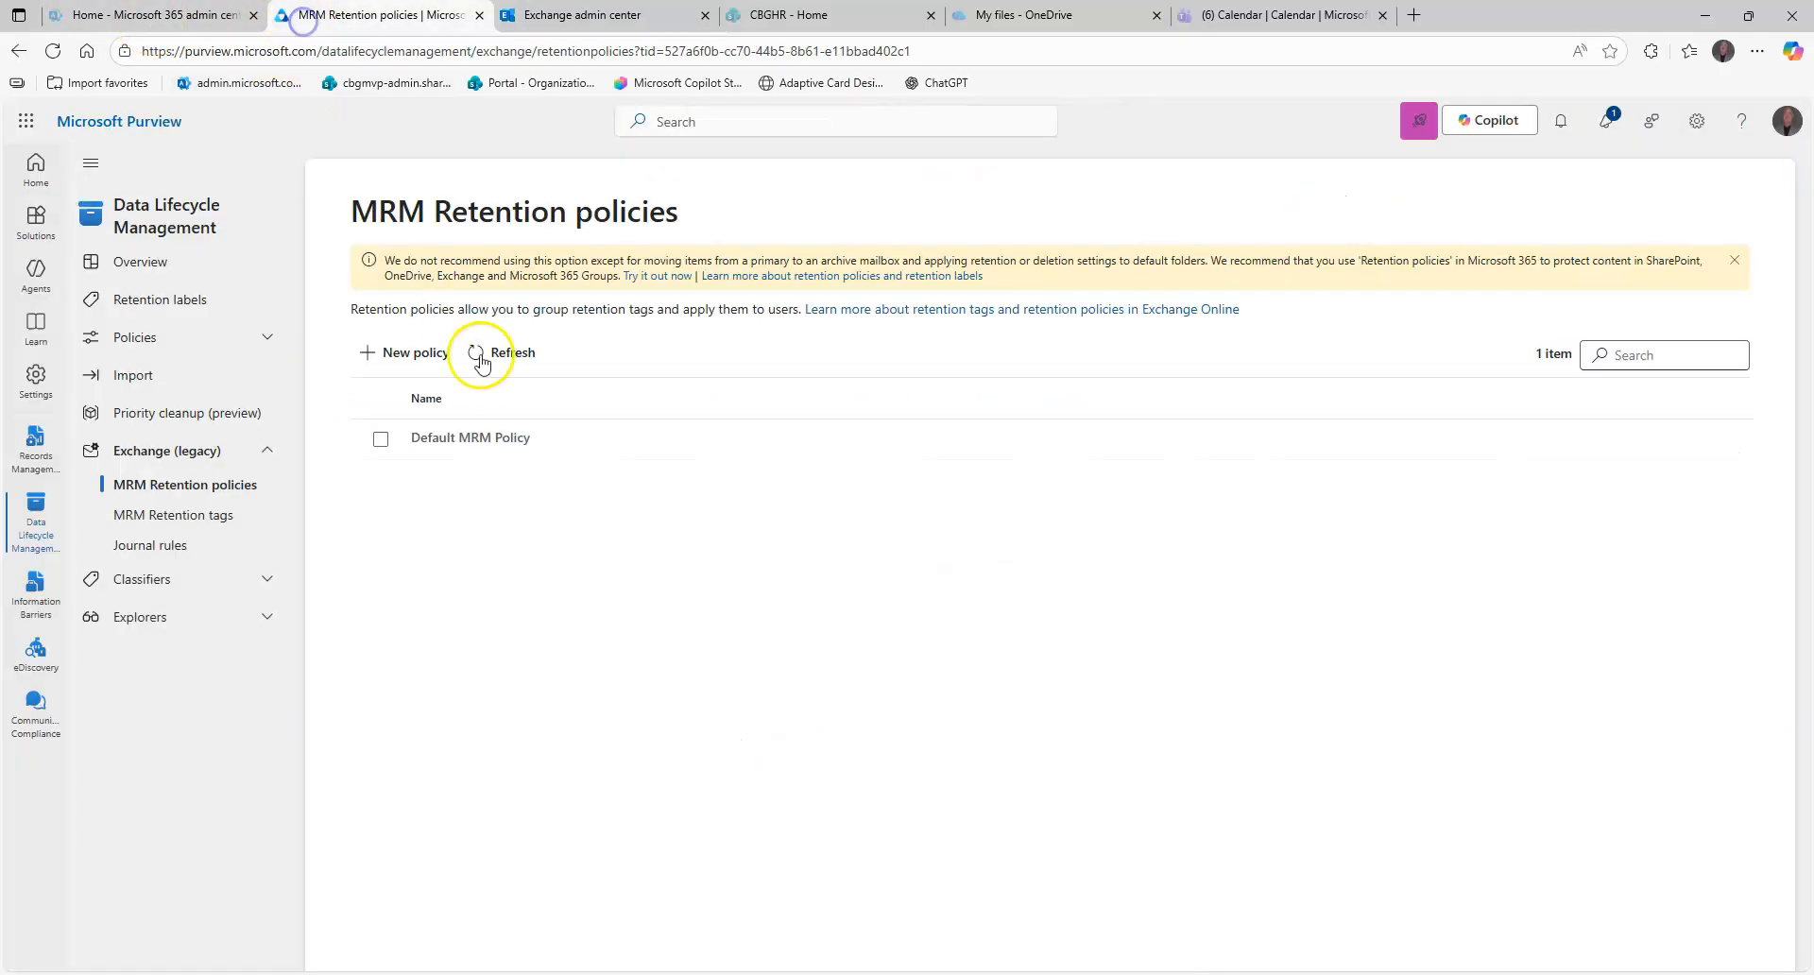
pyautogui.click(475, 438)
pyautogui.moveTo(1533, 522); pyautogui.dragTo(1267, 318)
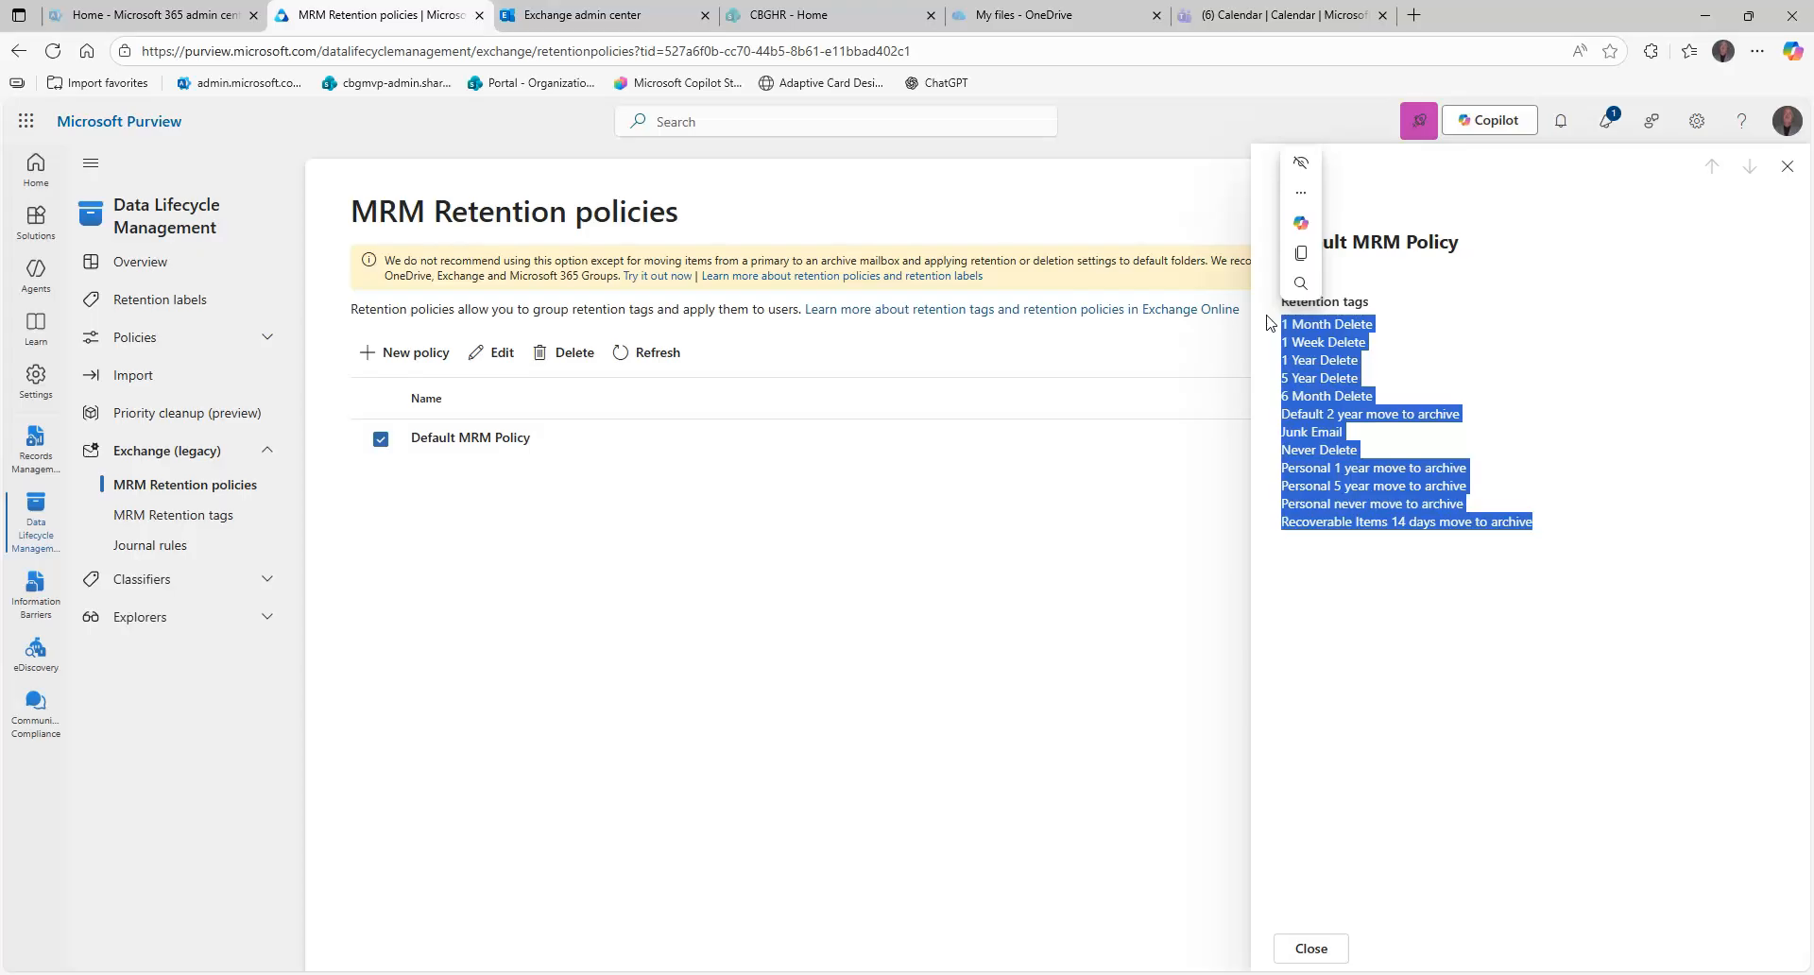
pyautogui.click(1786, 166)
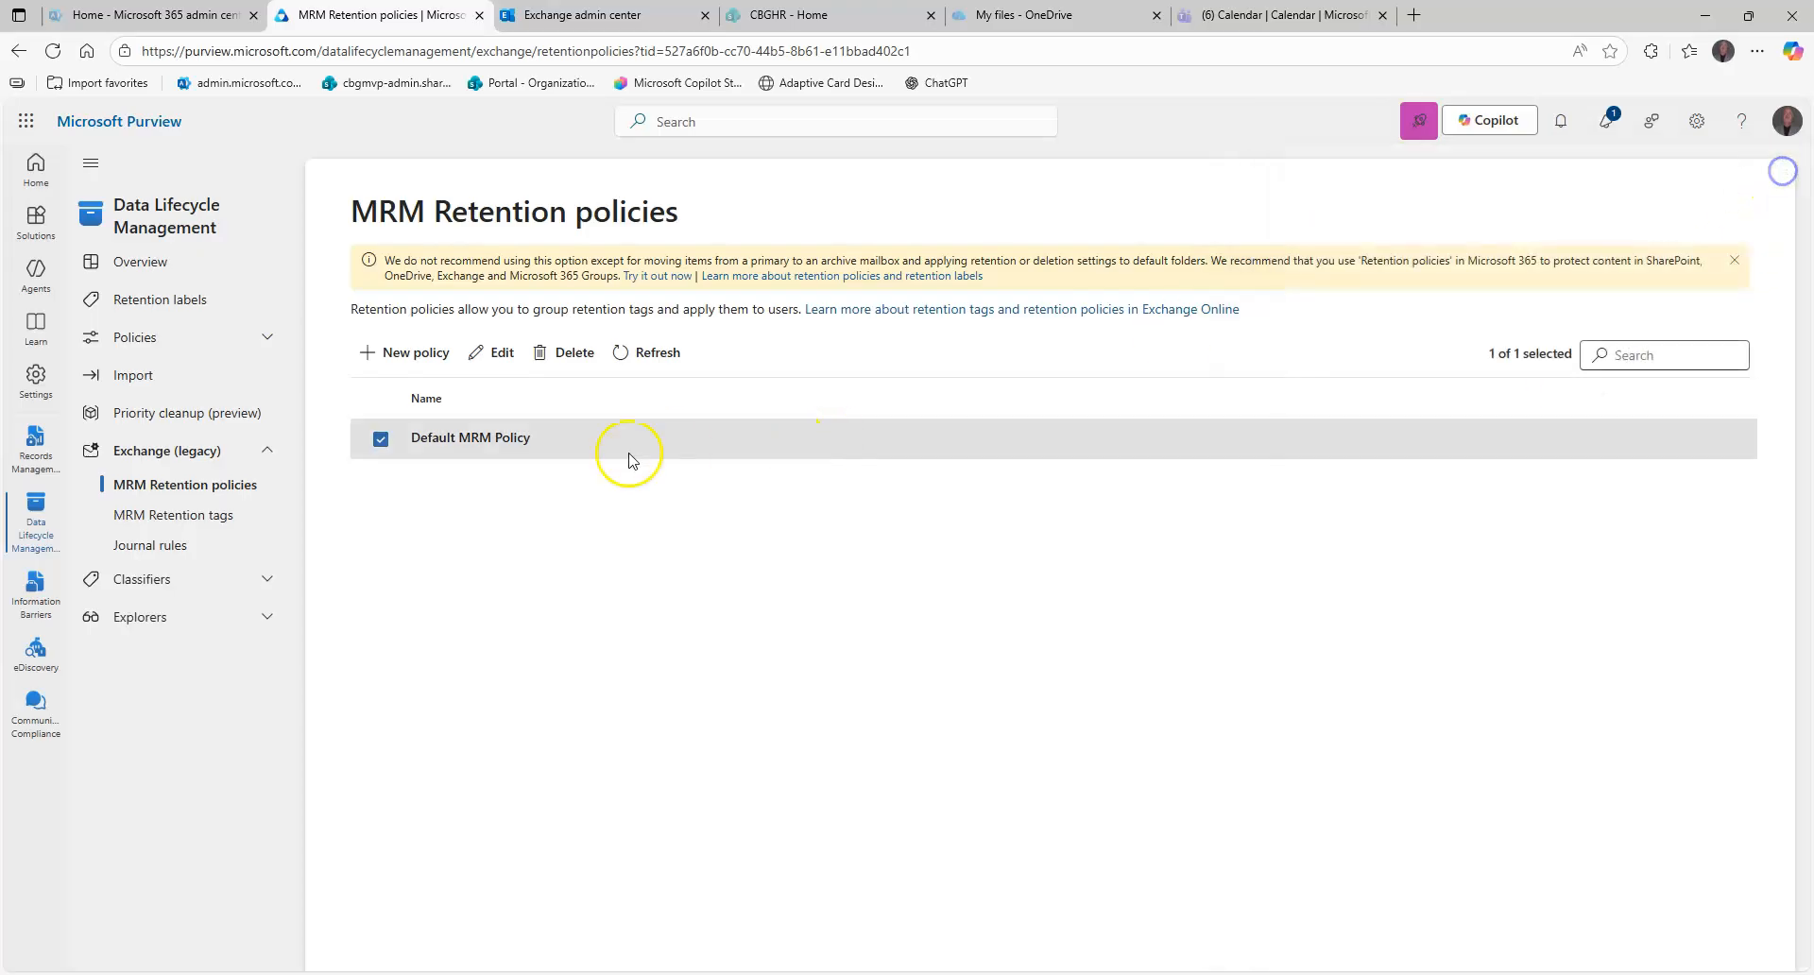
# Start a new MRM retention tag with "3-year inbox move to archive" as both its name and description.
pyautogui.click(162, 515)
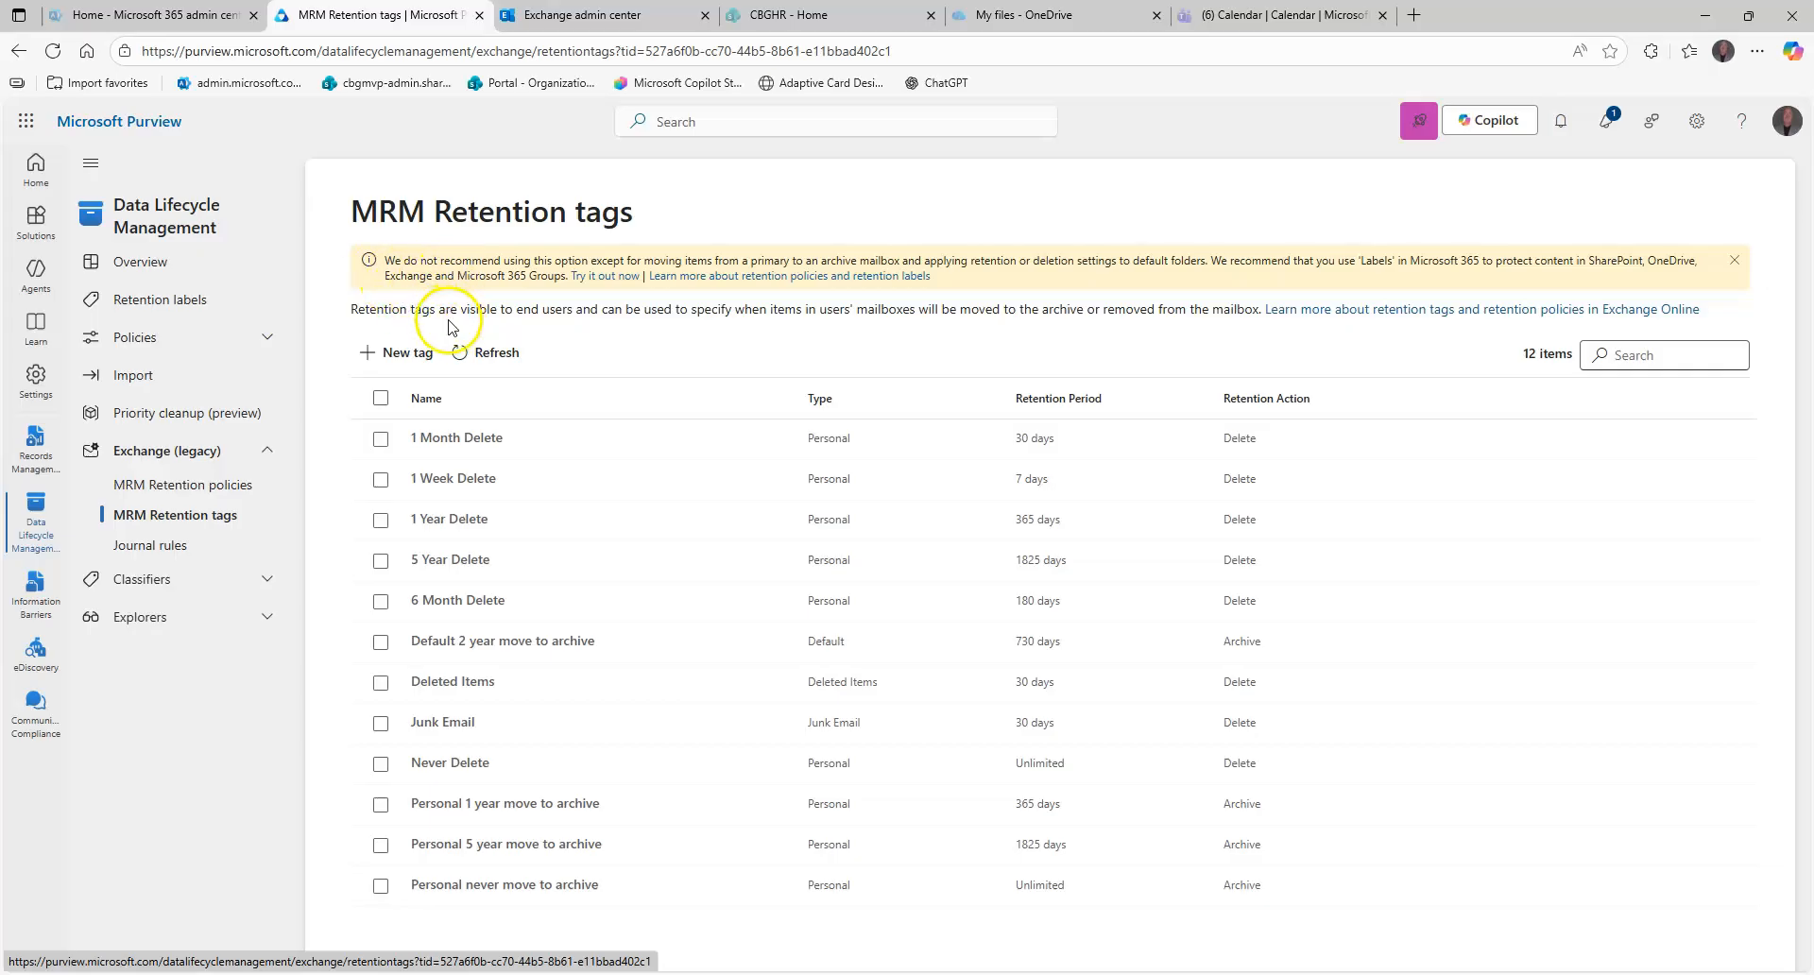
pyautogui.click(399, 359)
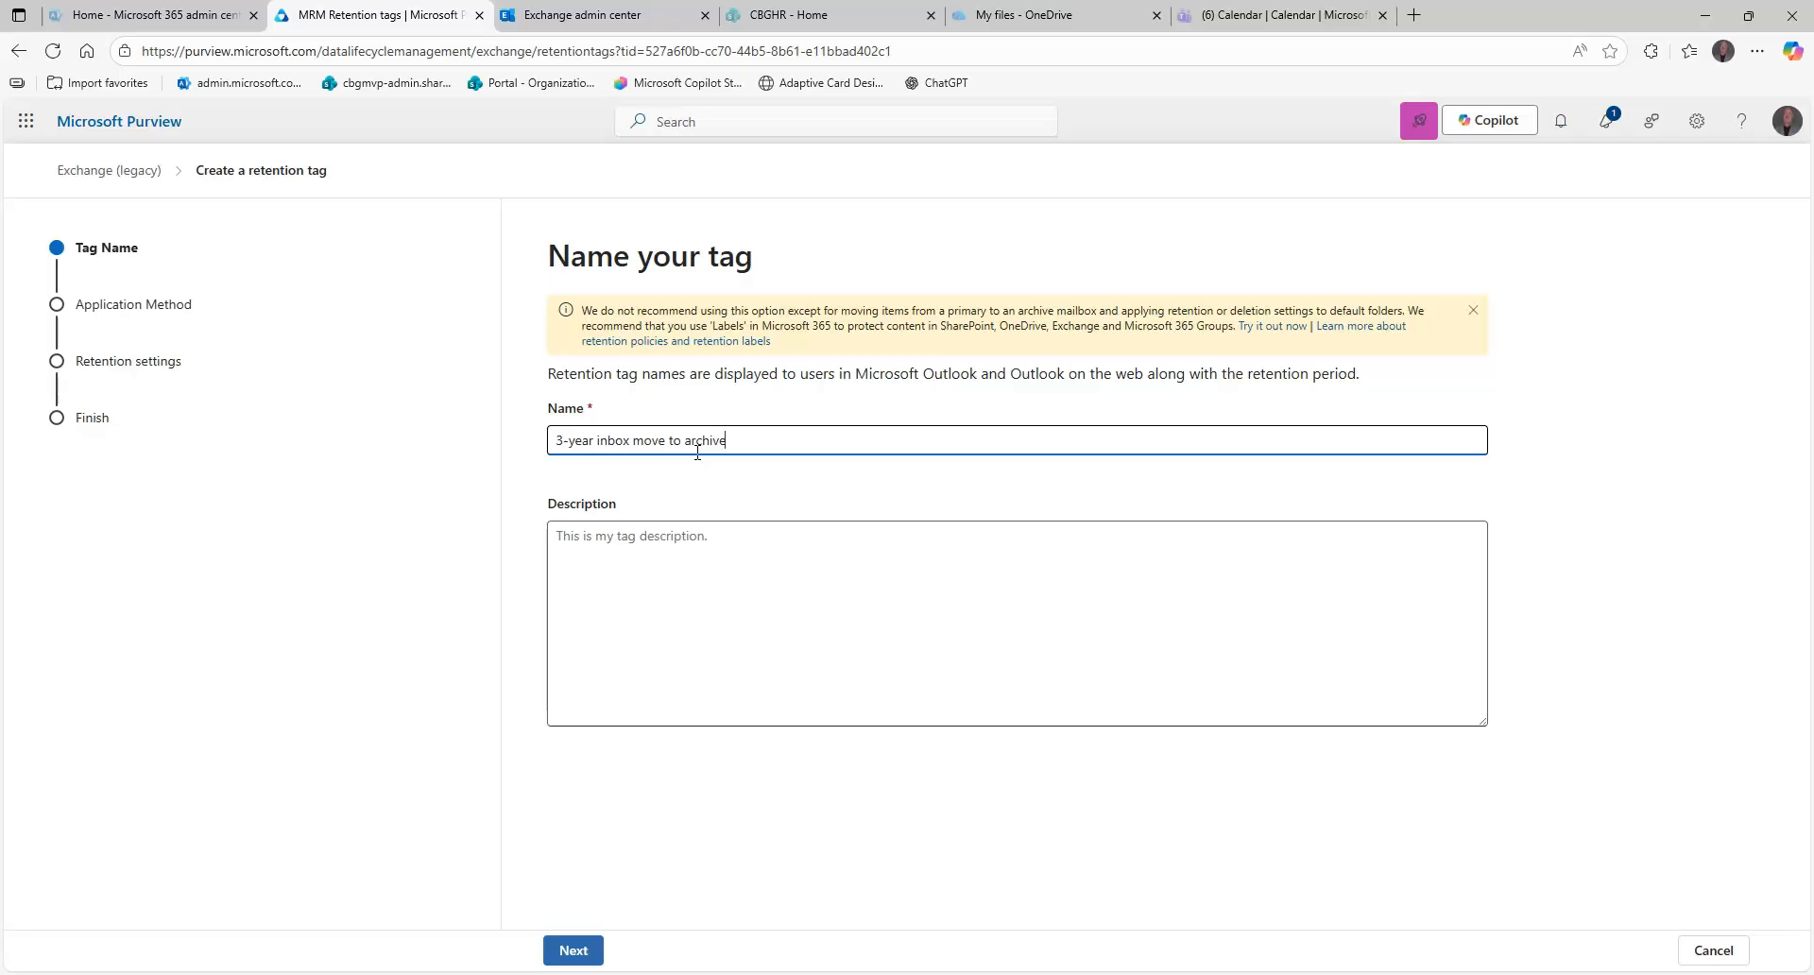
pyautogui.tripleClick(697, 453)
pyautogui.hotkey('ctrl', 'c')
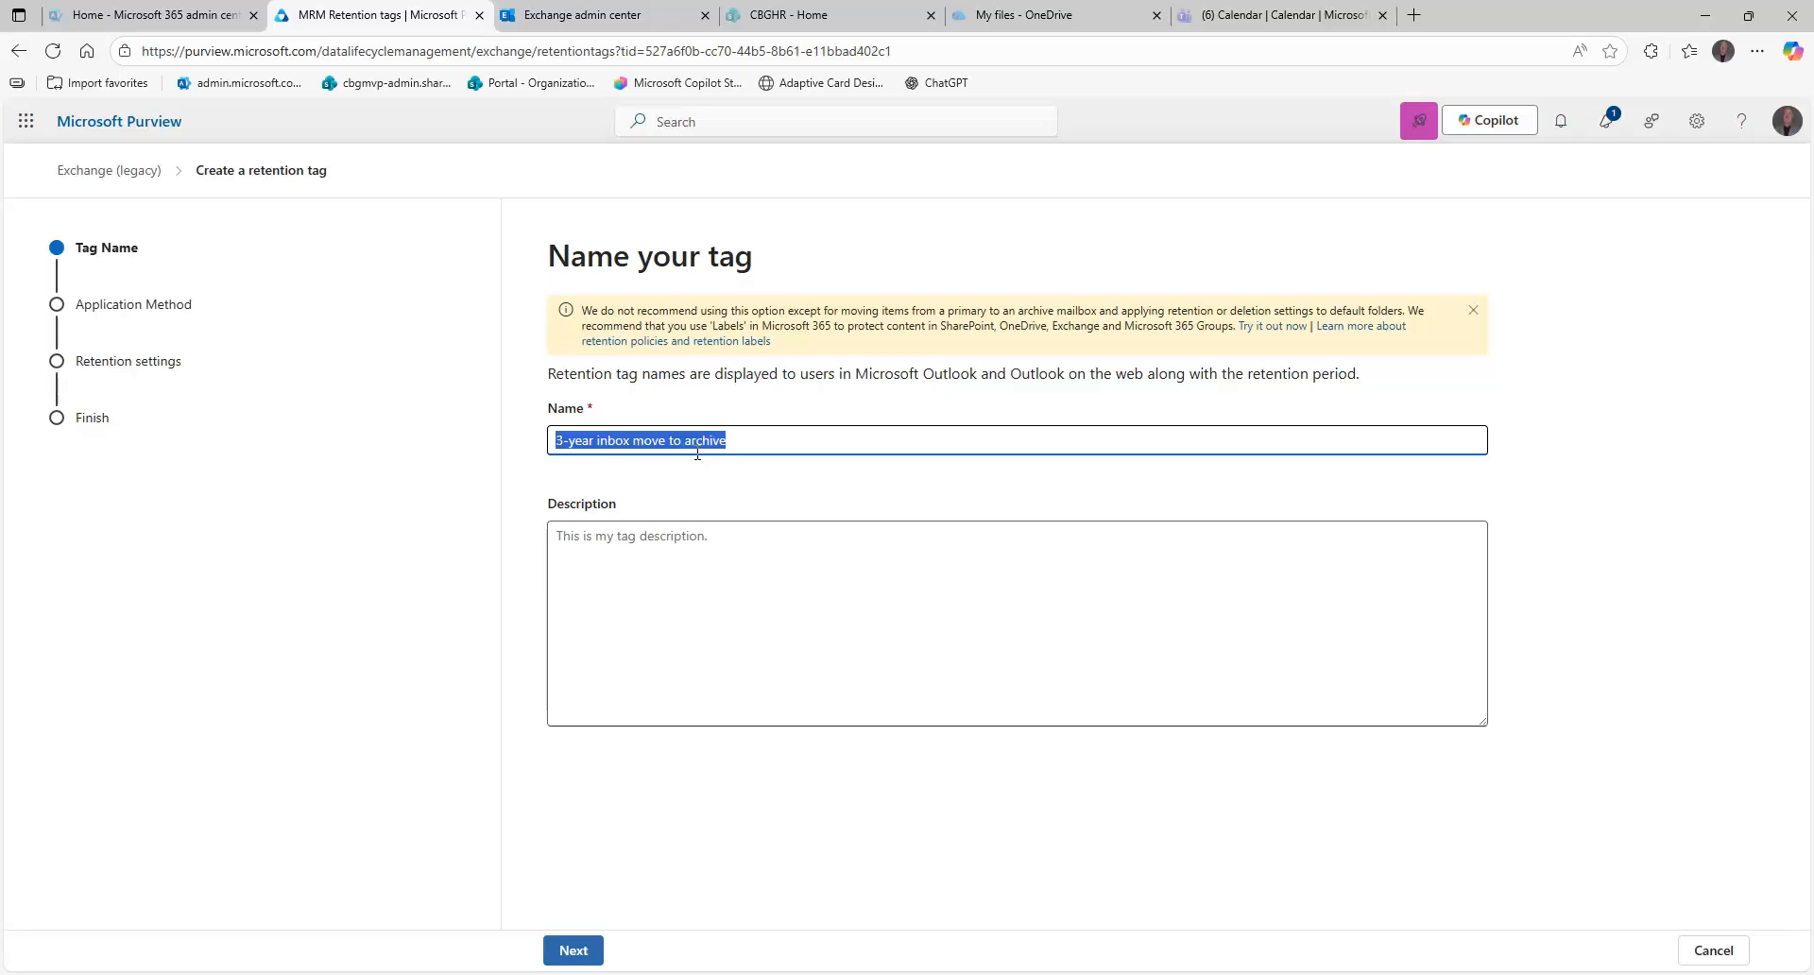
pyautogui.press('Tab')
pyautogui.hotkey('ctrl', 'v')
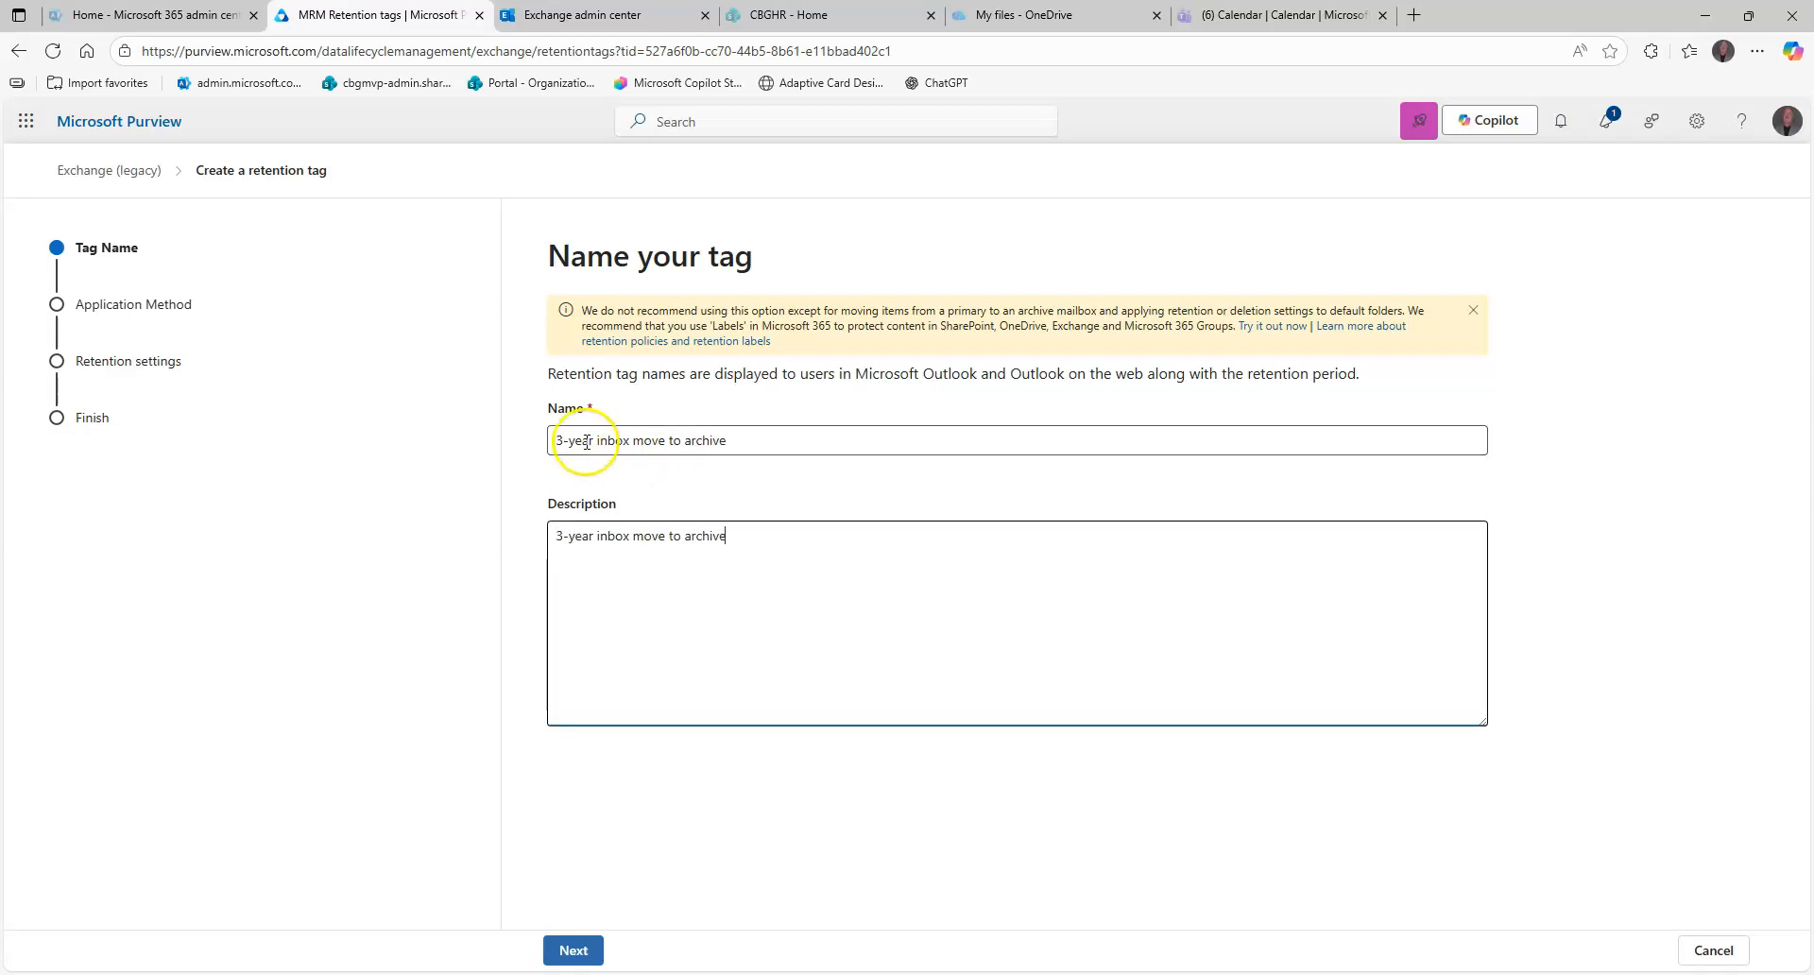
pyautogui.click(616, 450)
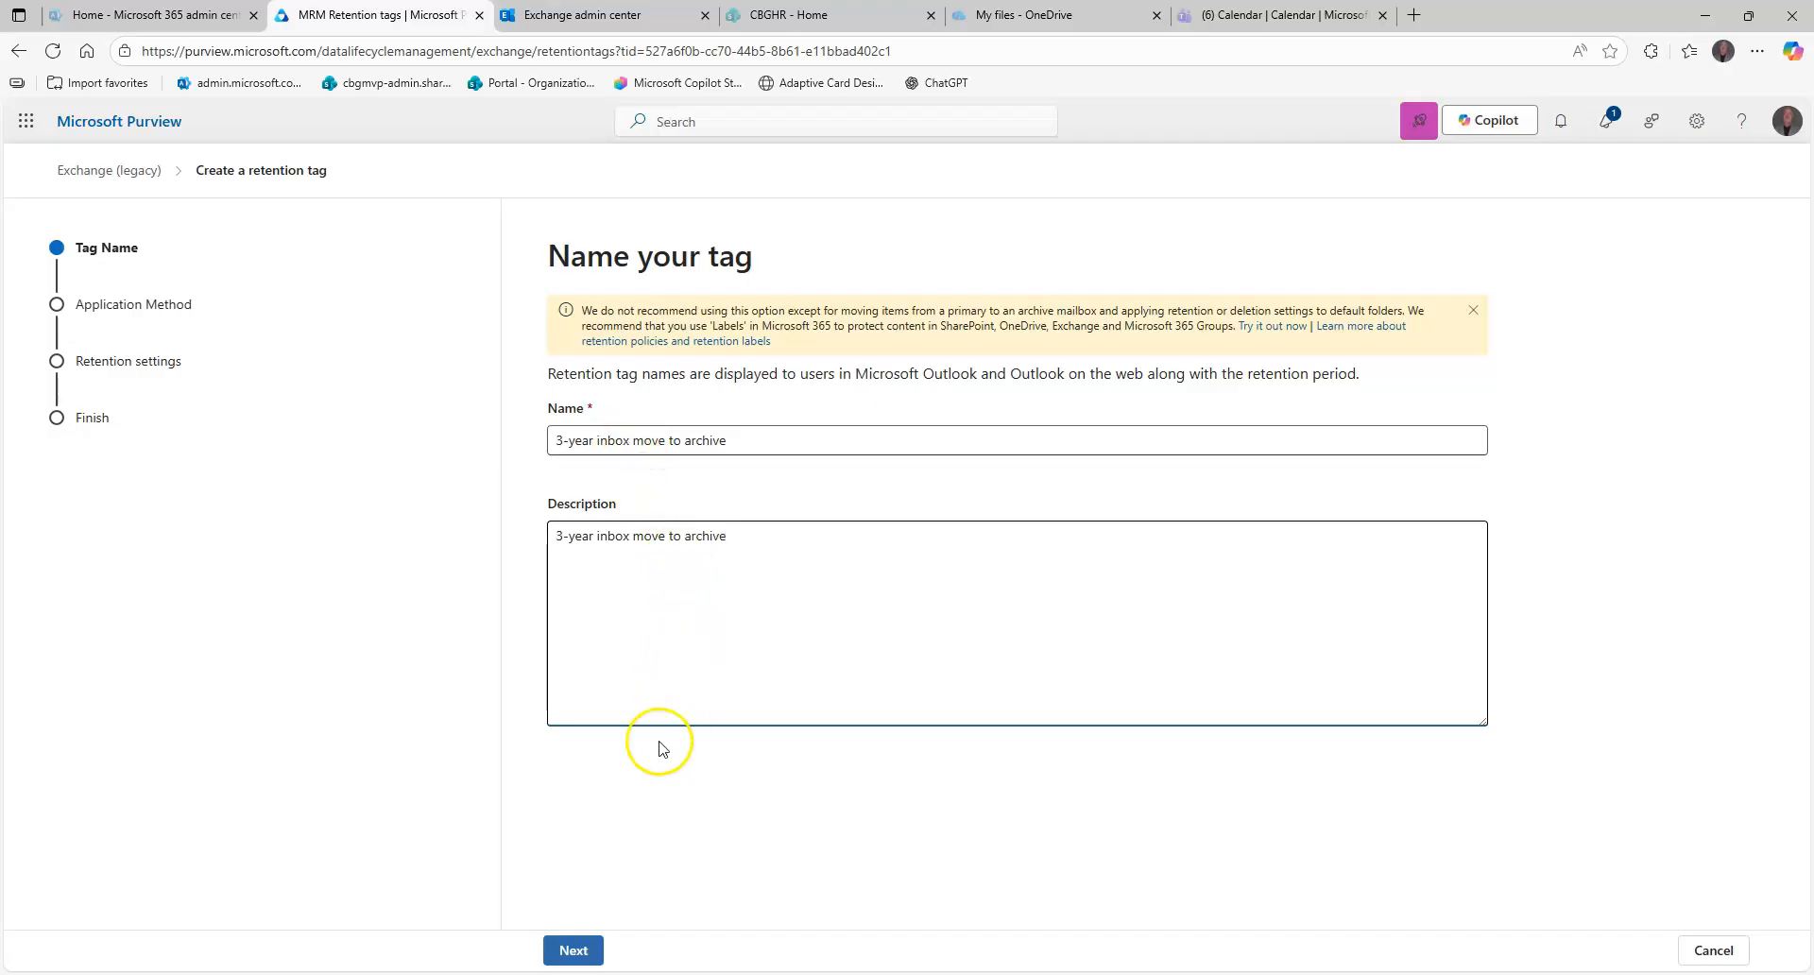
pyautogui.click(573, 951)
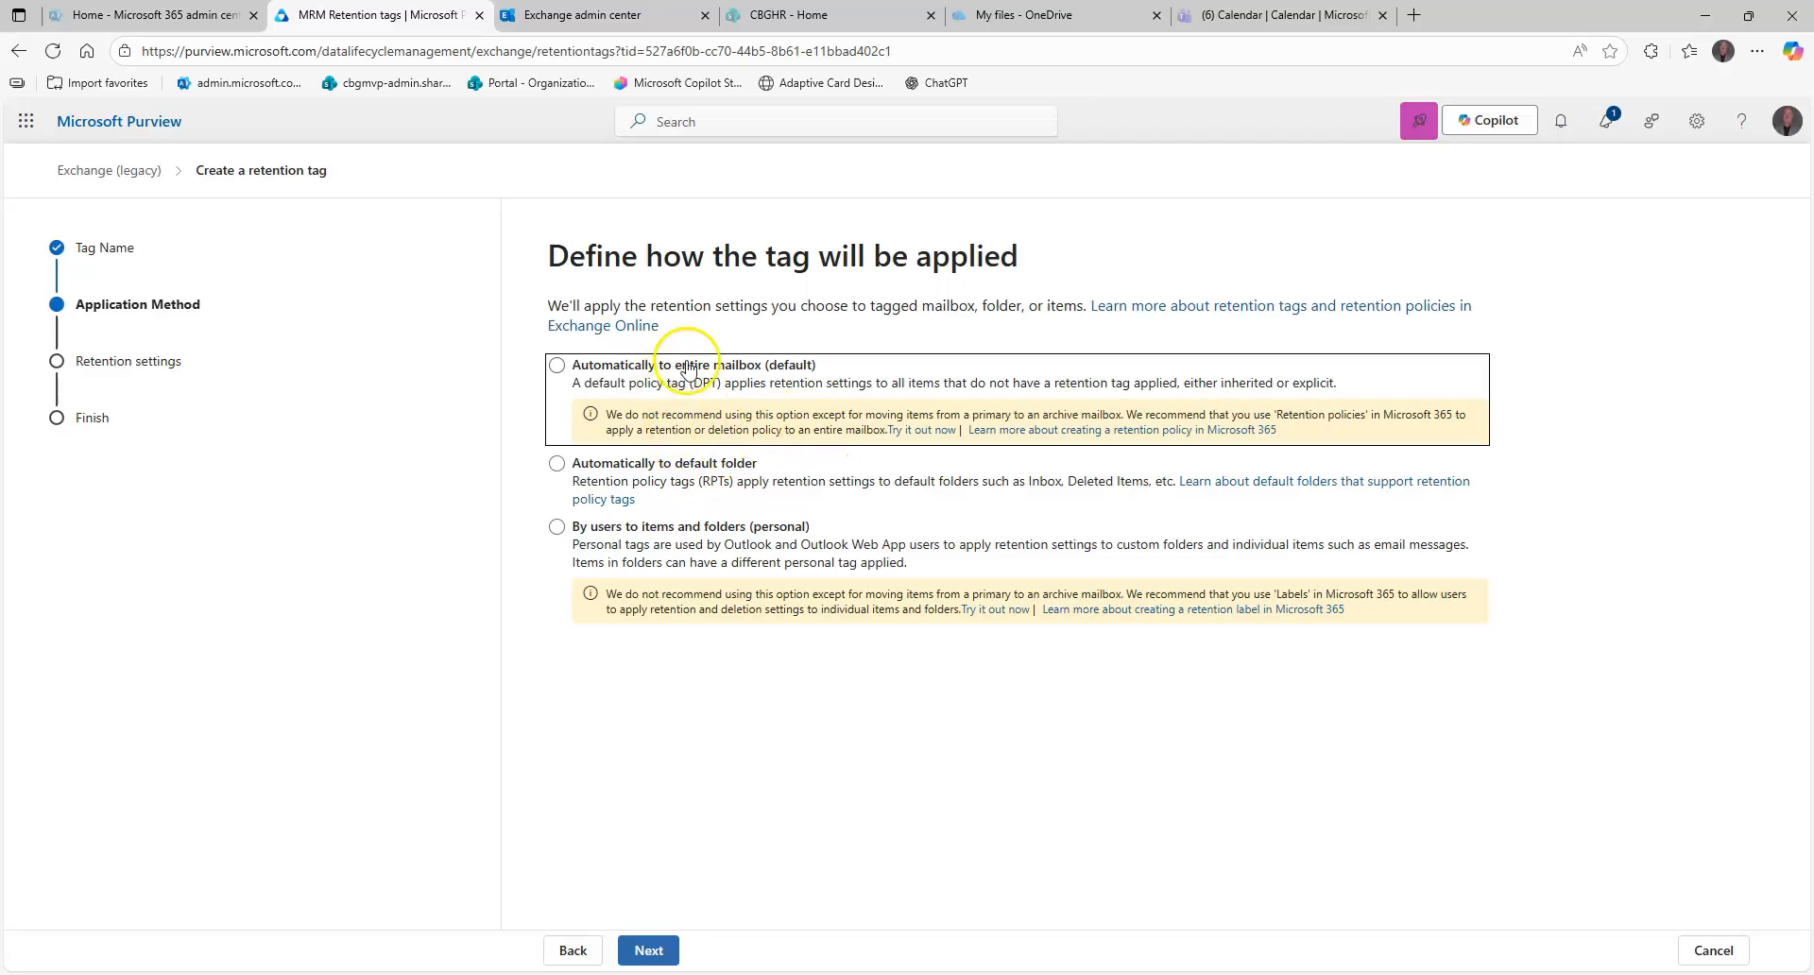
# Have the retention tag apply automatically to the Inbox default folder and continue to the retention settings.
pyautogui.click(650, 466)
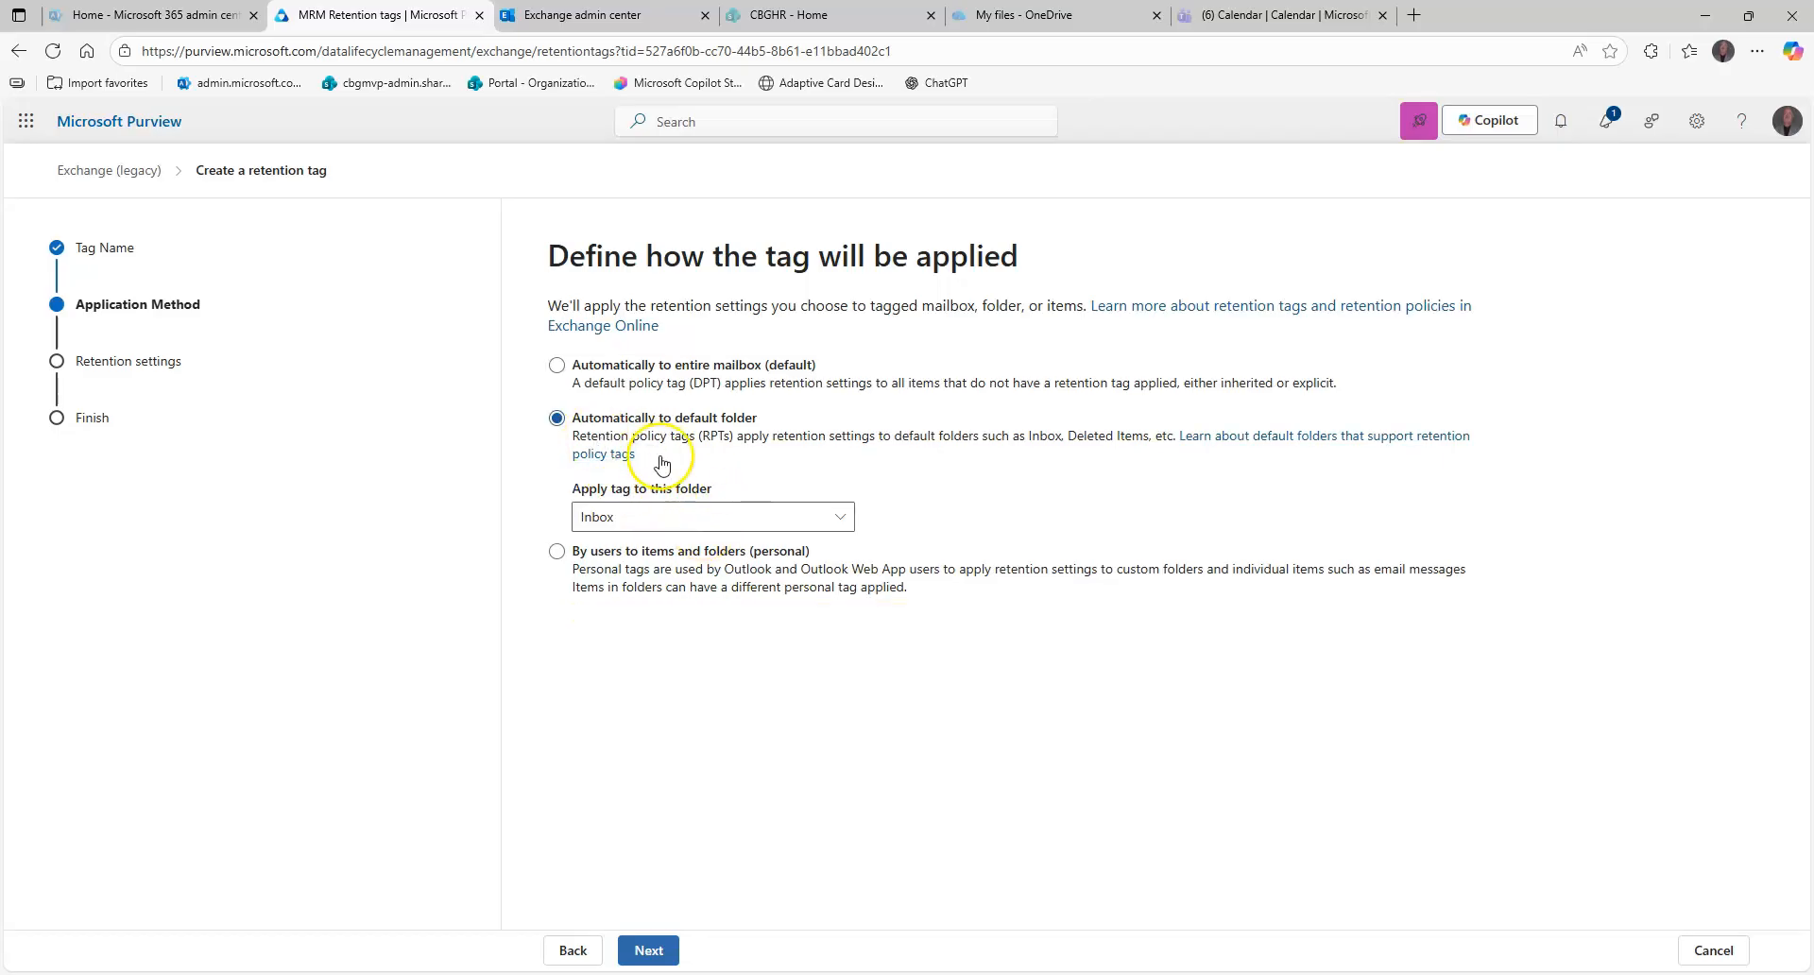
pyautogui.click(668, 515)
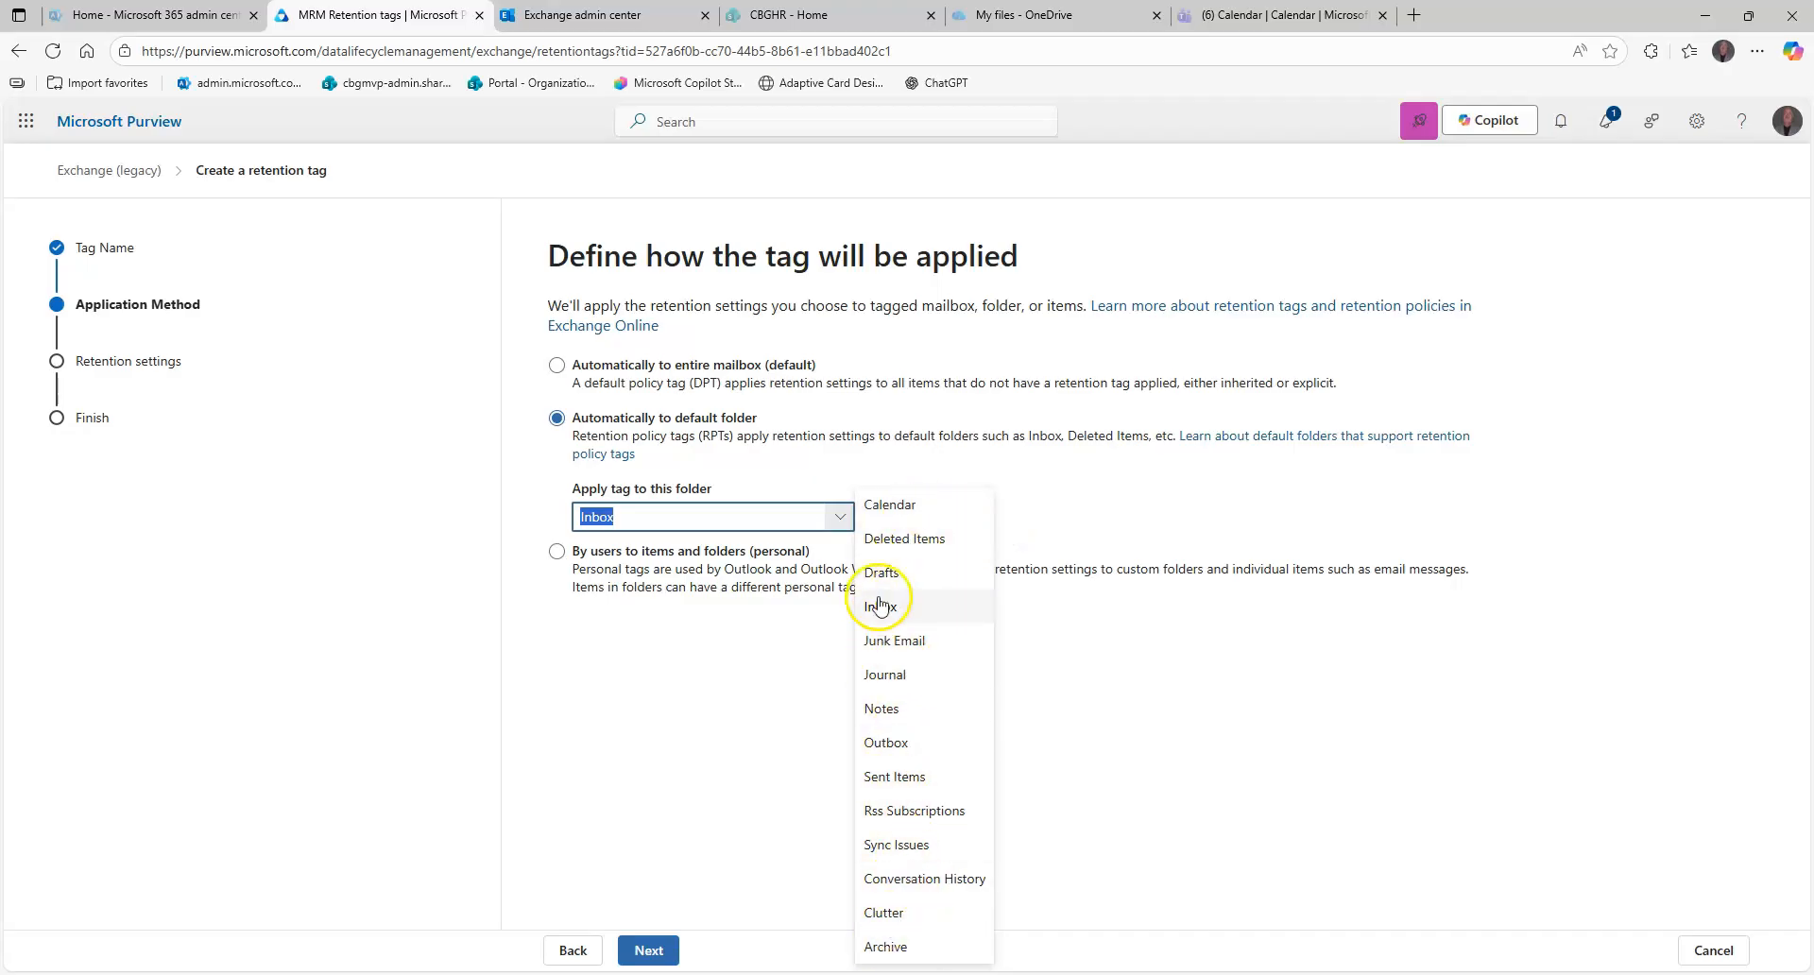
pyautogui.click(718, 696)
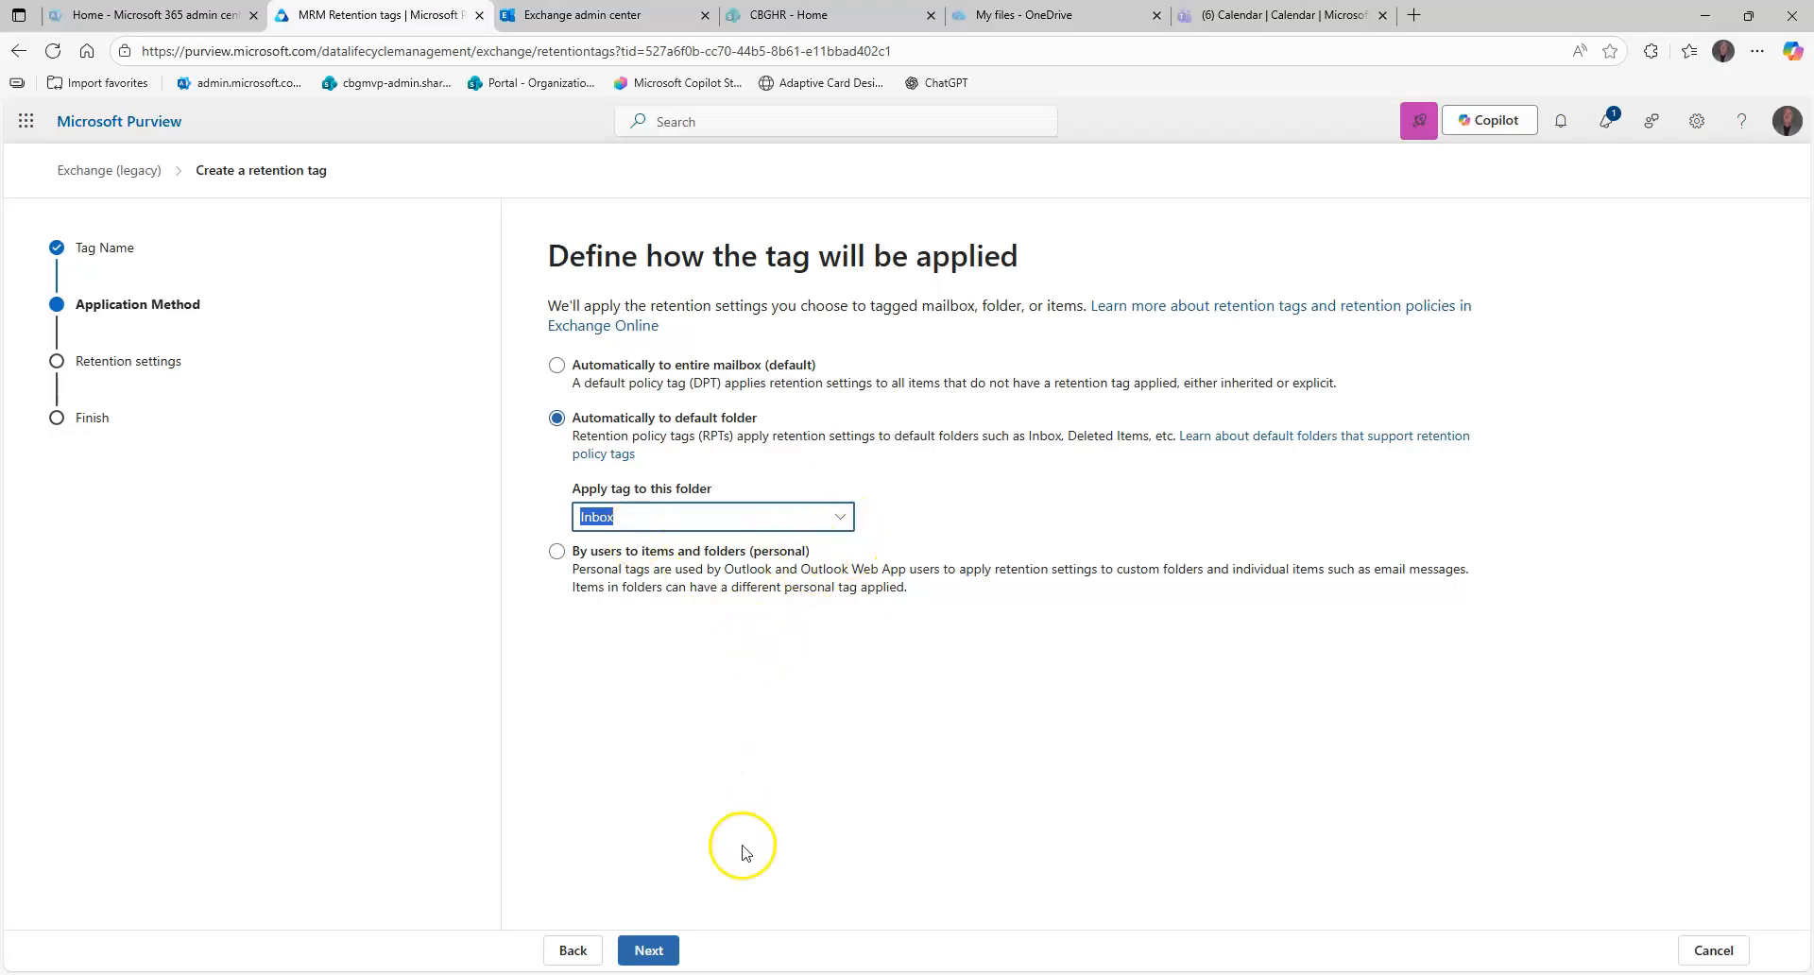
pyautogui.click(649, 950)
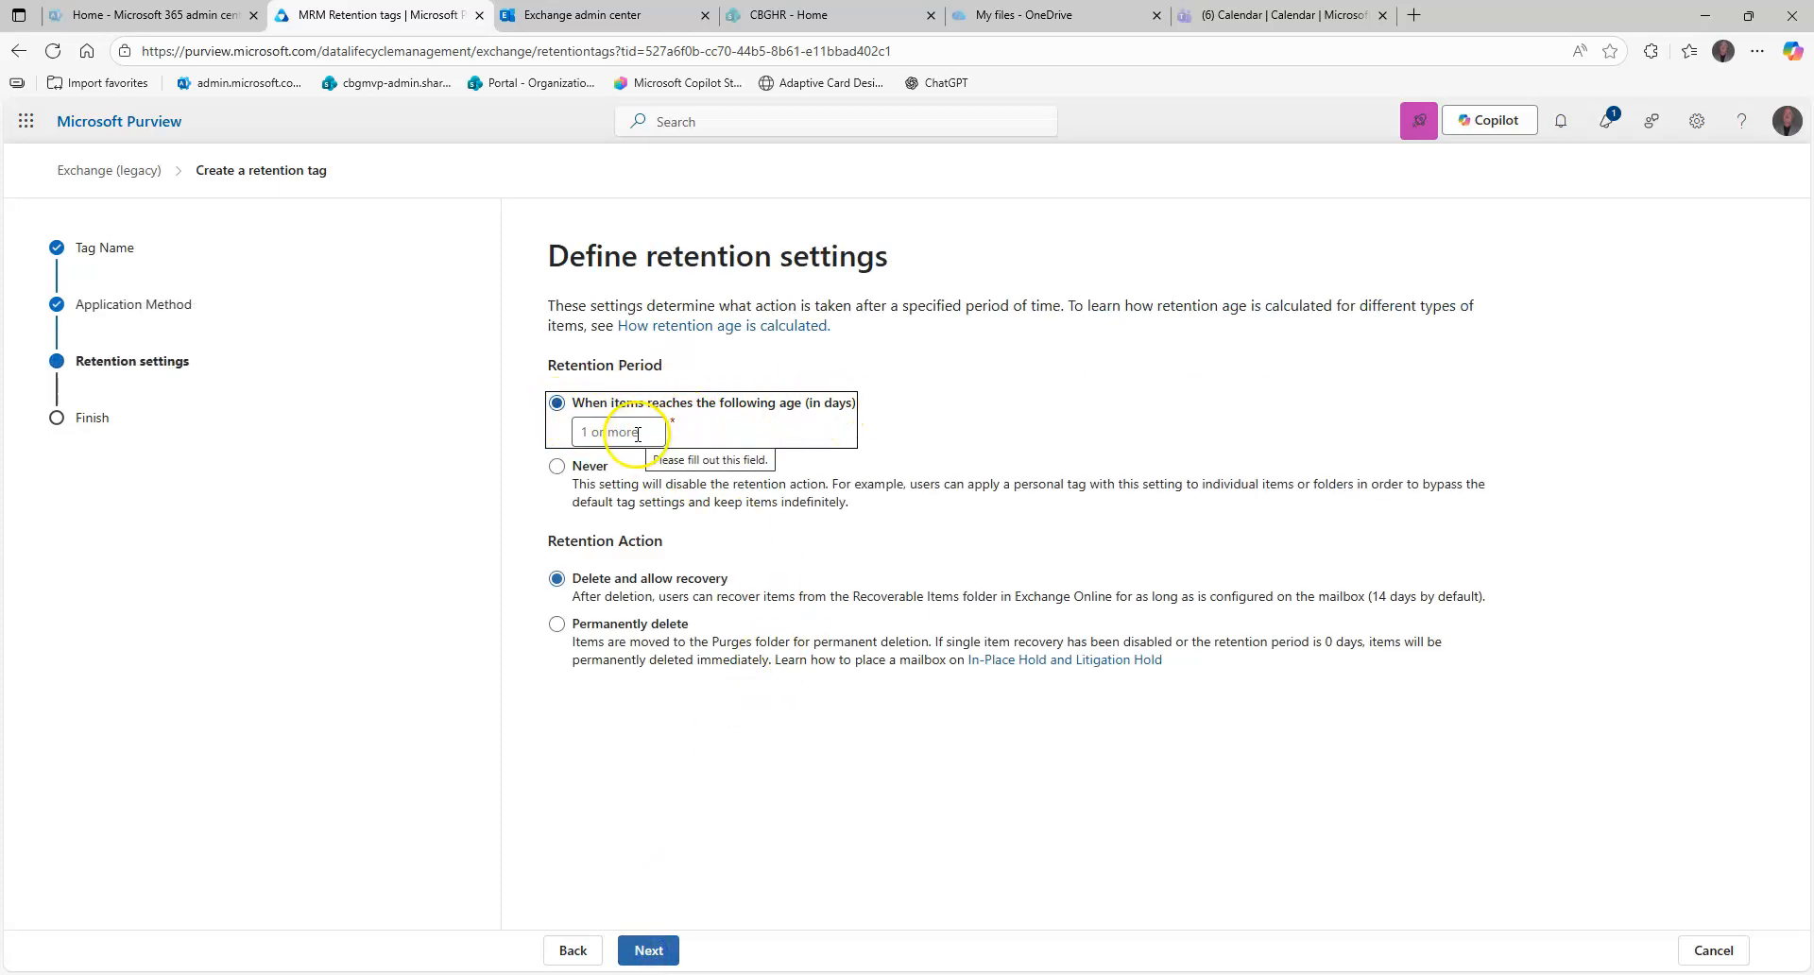
# Switch to Calculator and multiply 3 by 365 to work out the retention period in days.
pyautogui.press('super')
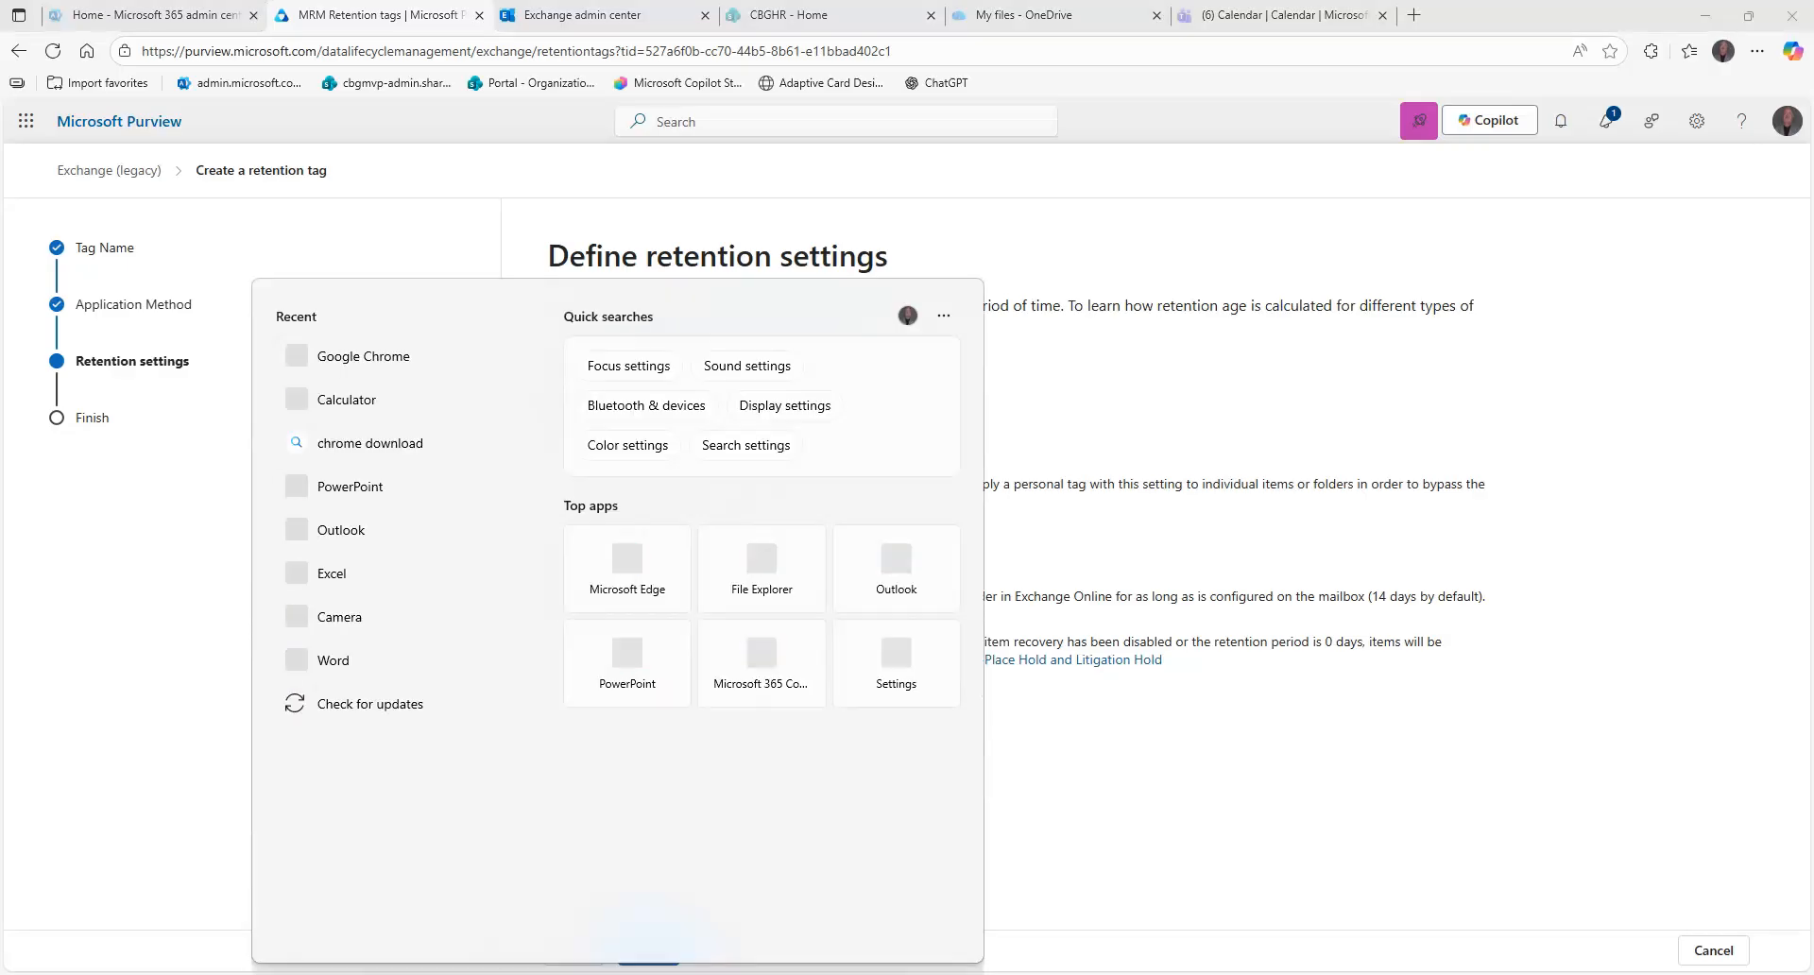
pyautogui.write('cal')
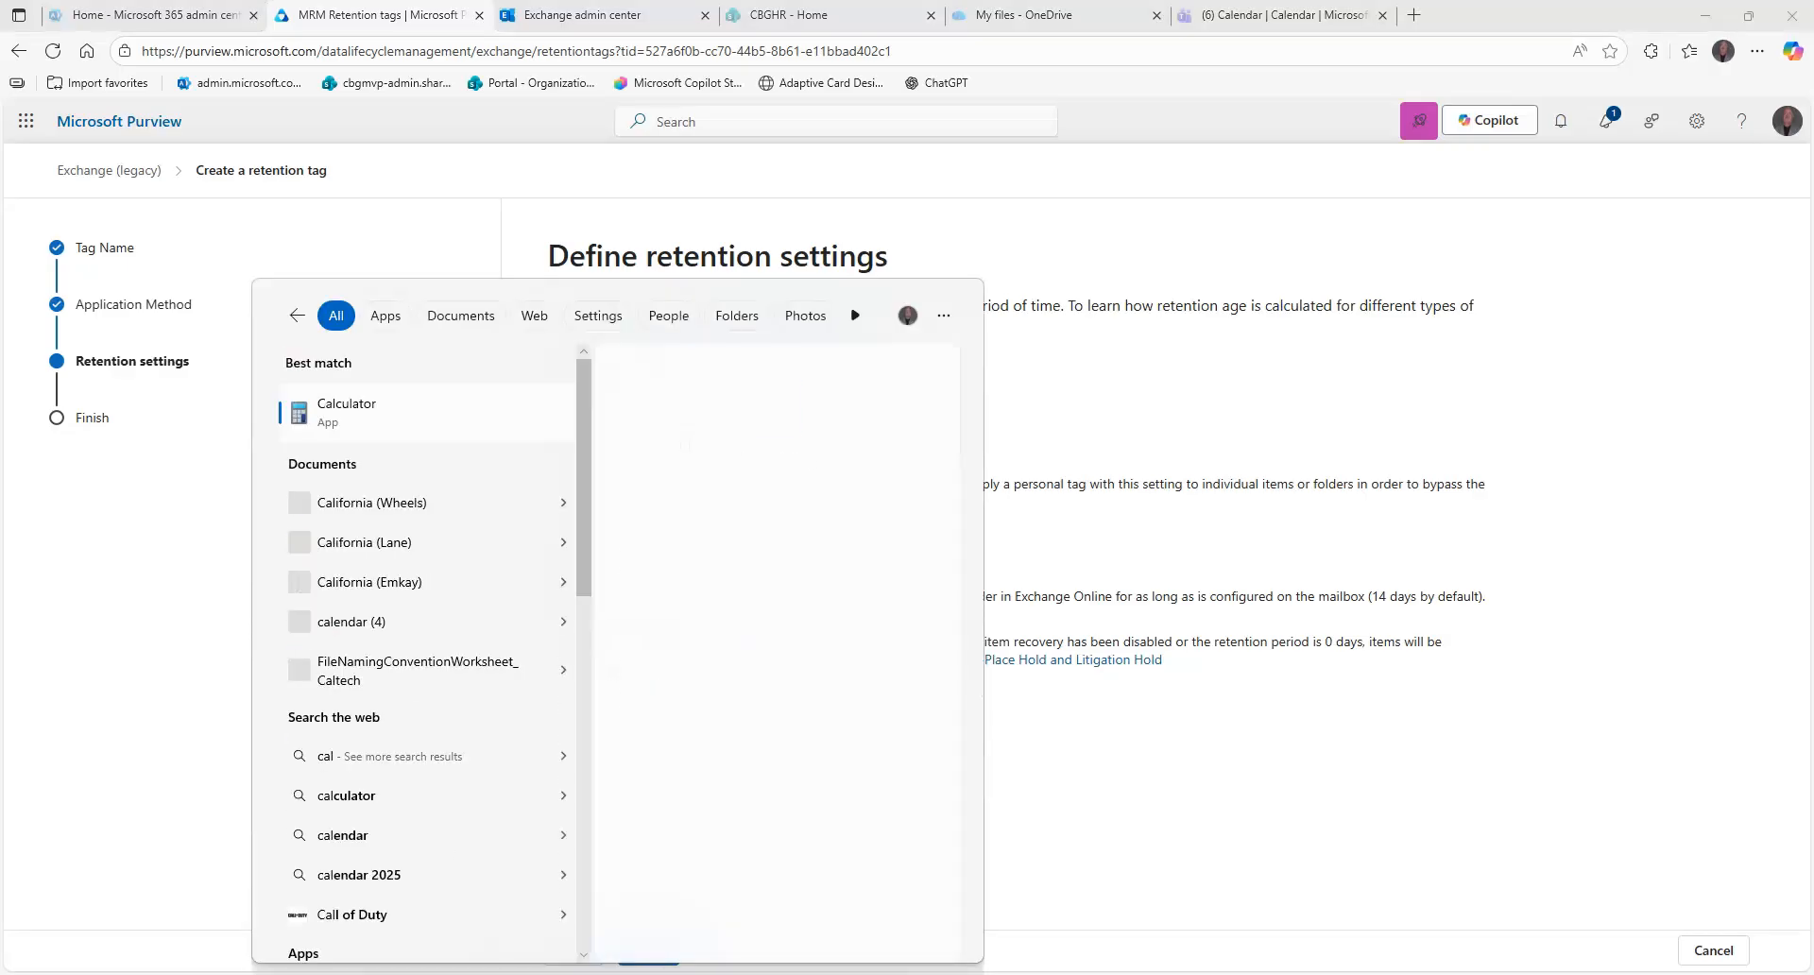
pyautogui.press('Return')
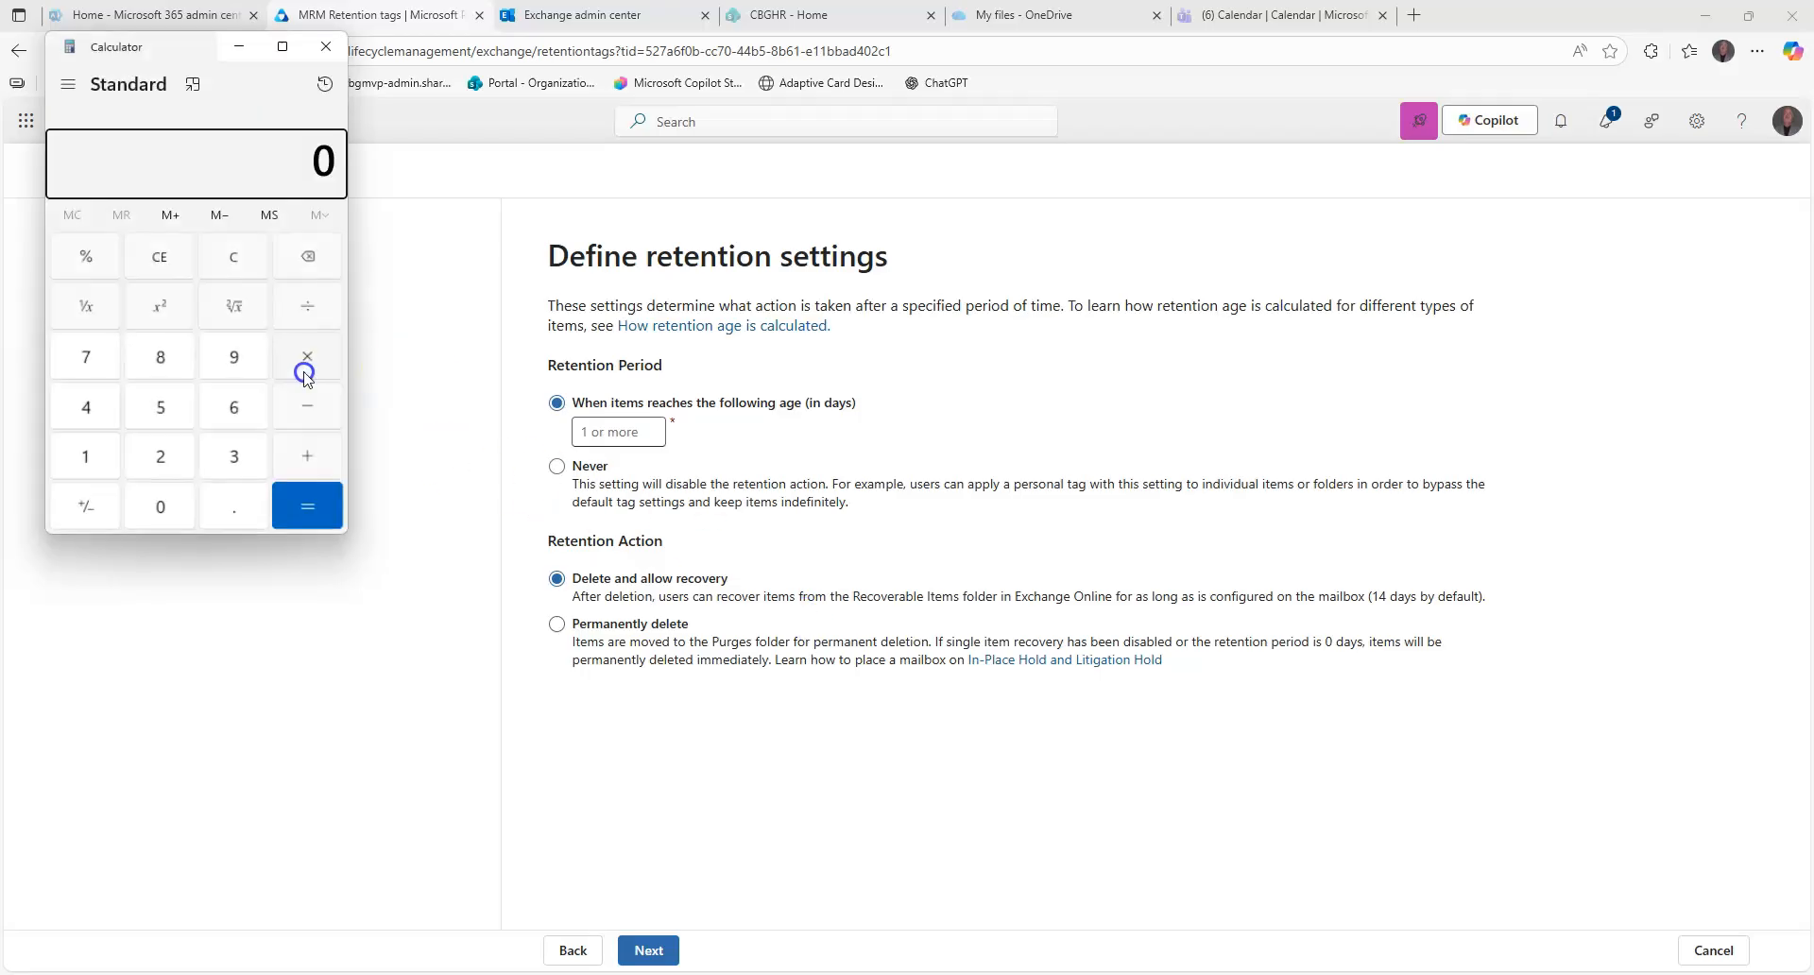
pyautogui.click(234, 456)
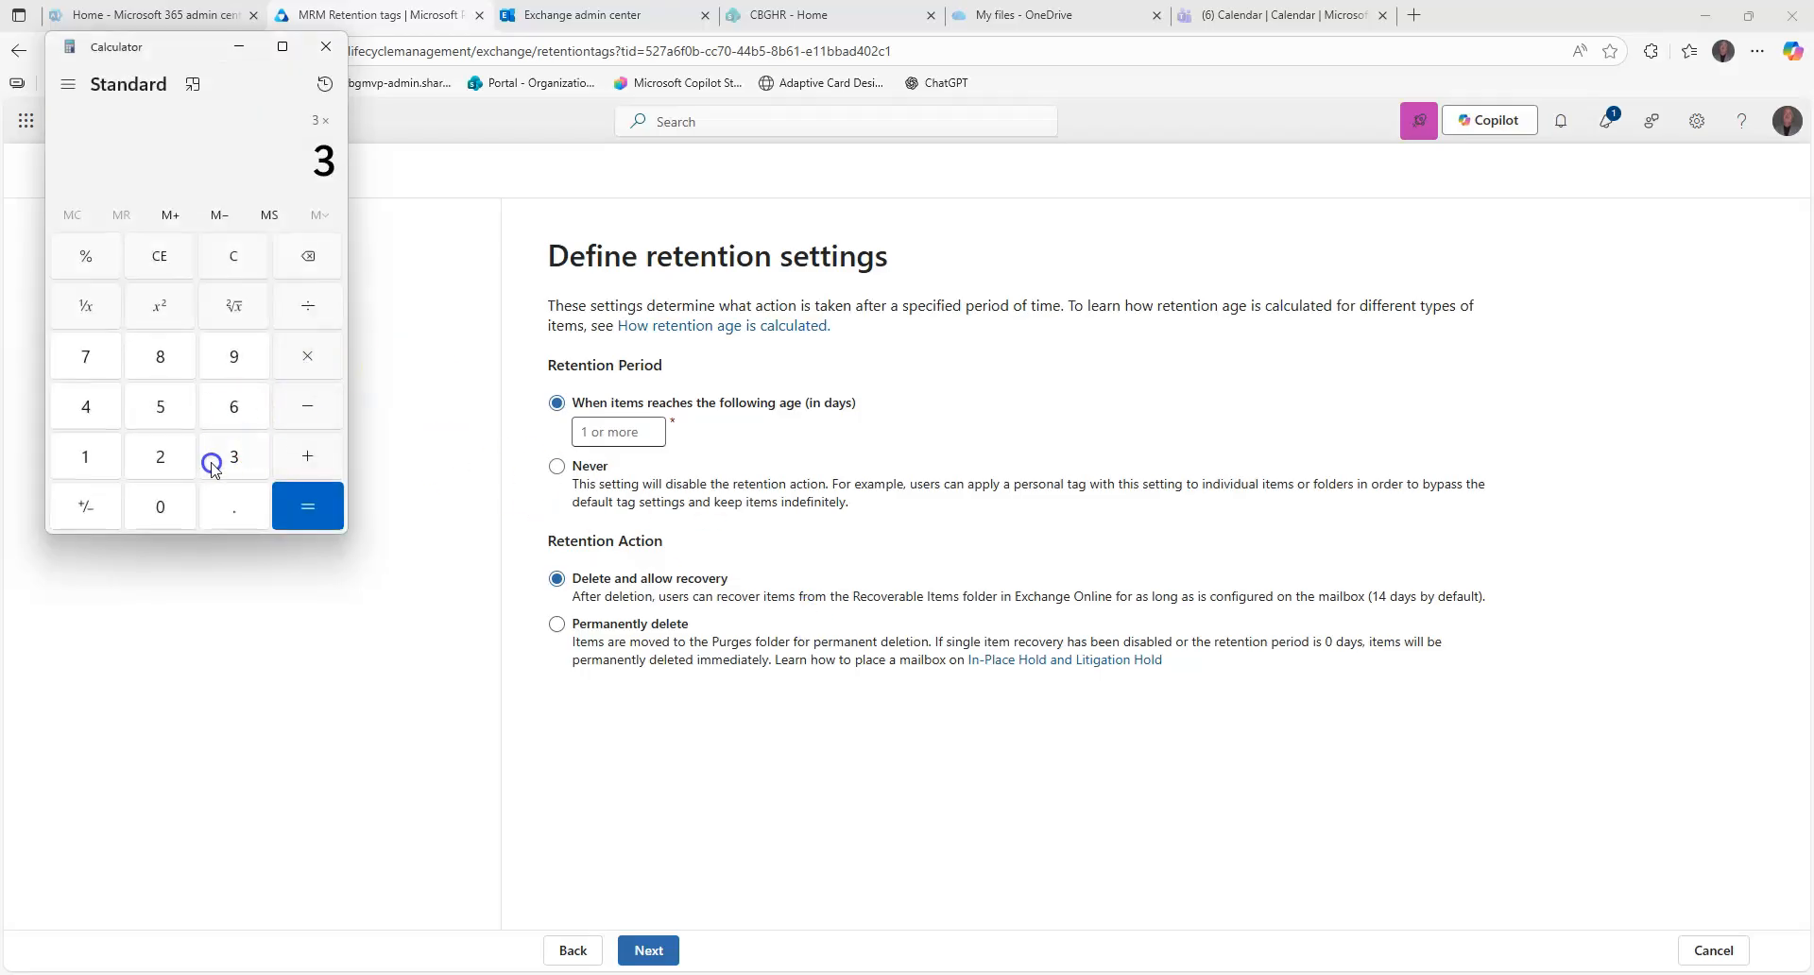
pyautogui.click(234, 406)
pyautogui.click(159, 406)
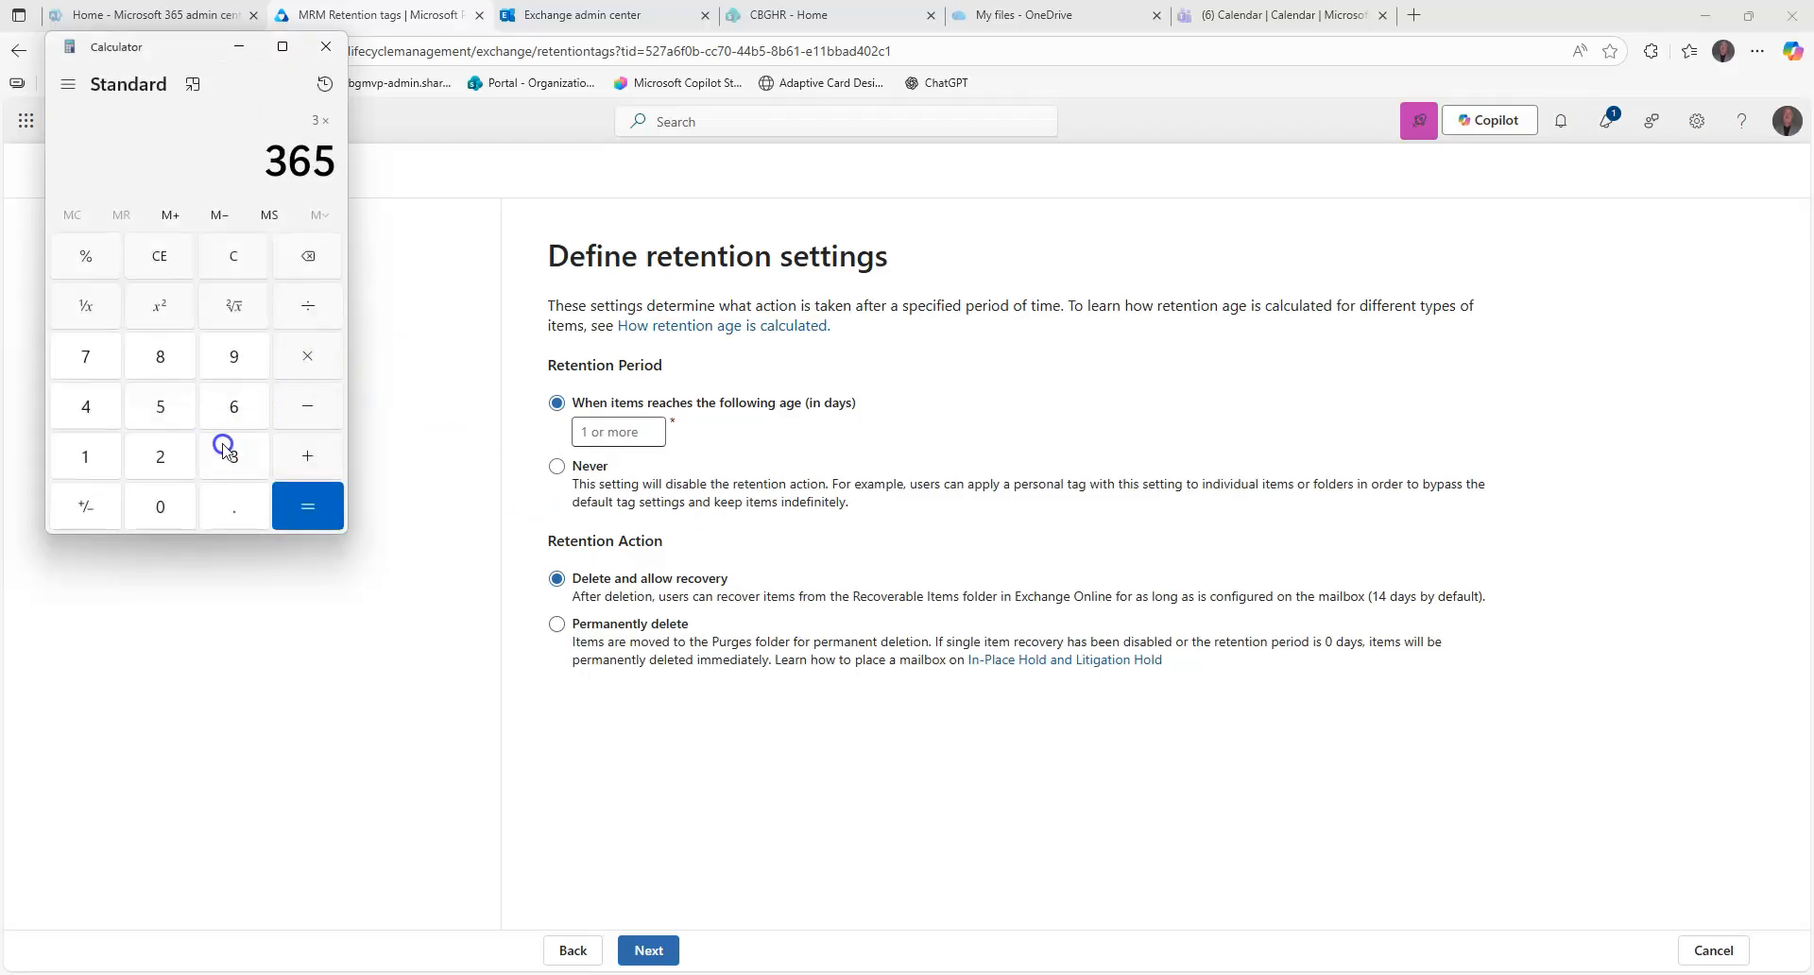
pyautogui.click(307, 506)
# Return to the retention tag in Purview and set its retention period to 1095 days.
pyautogui.click(239, 46)
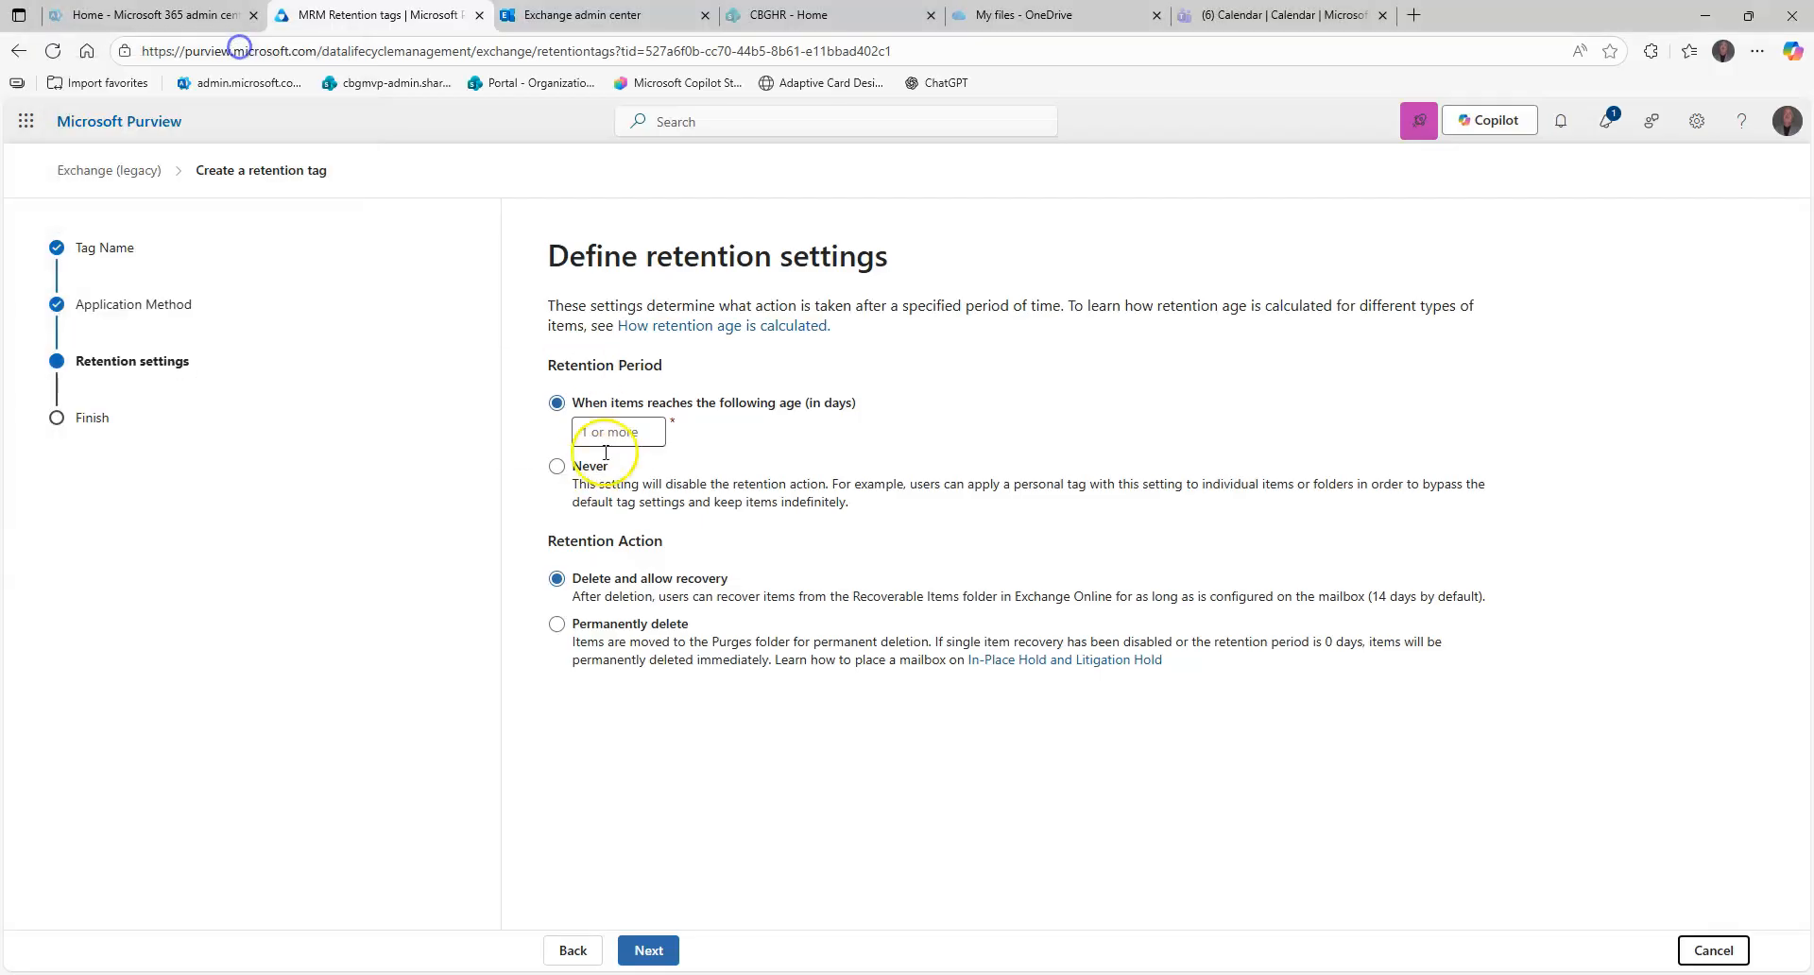
pyautogui.click(646, 430)
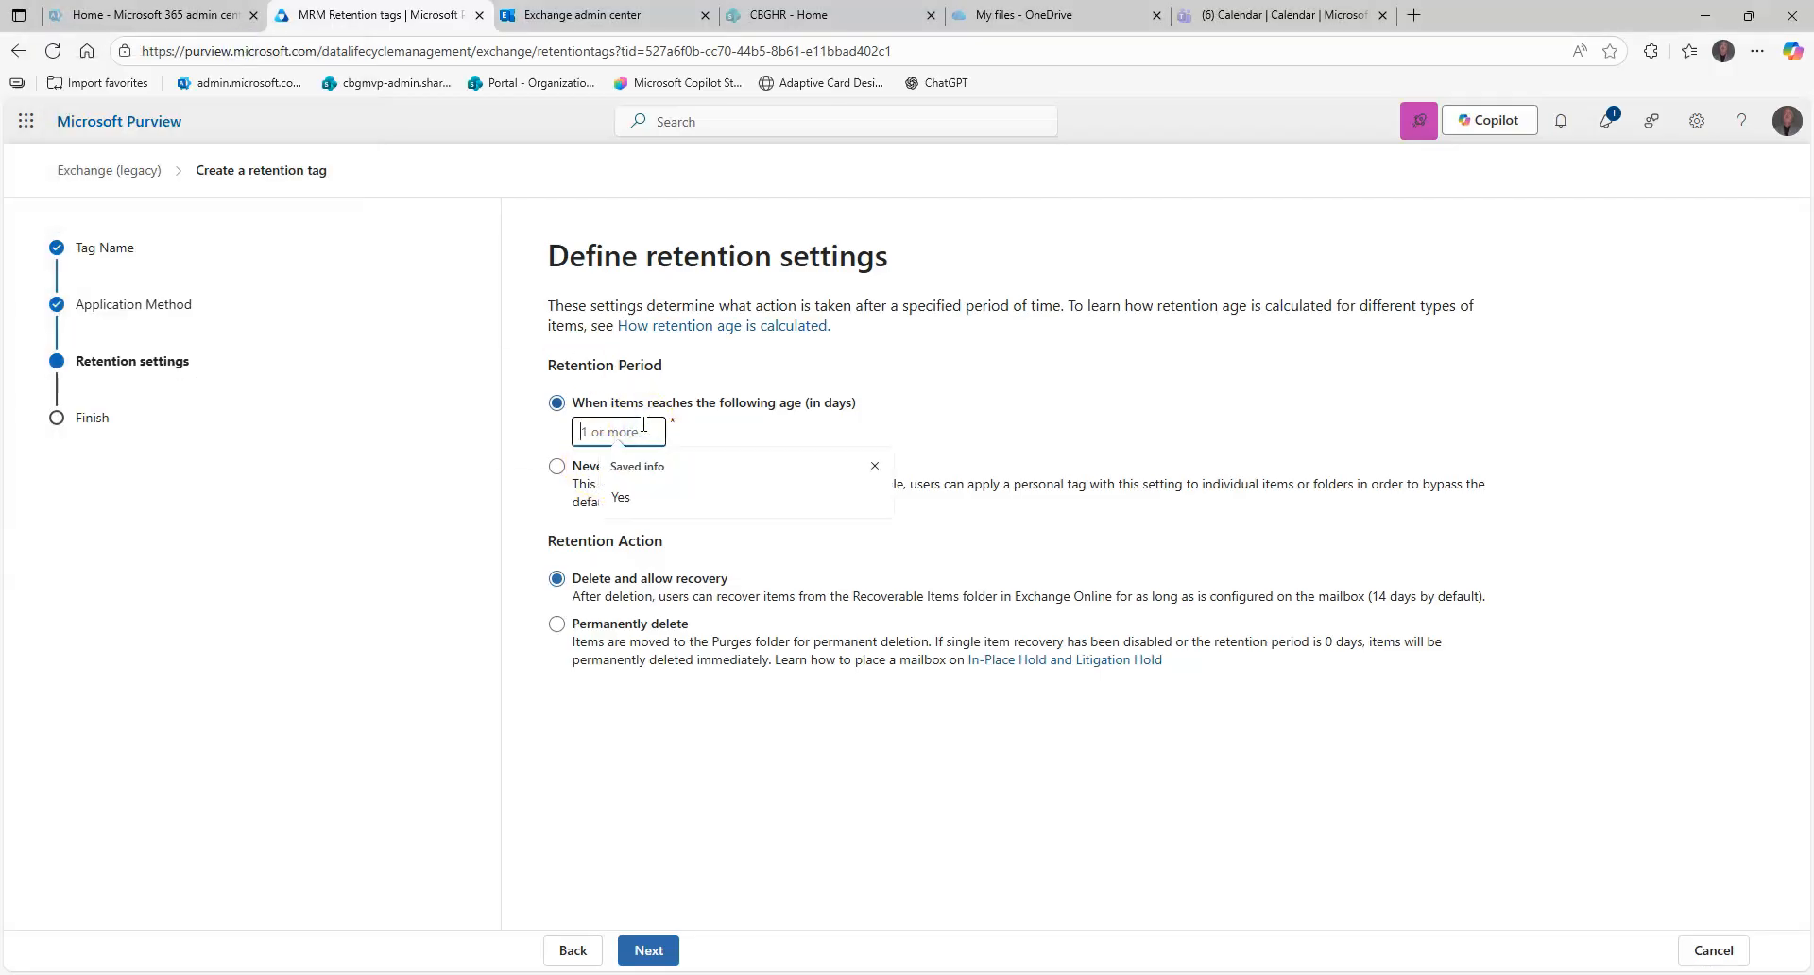
pyautogui.write('1095')
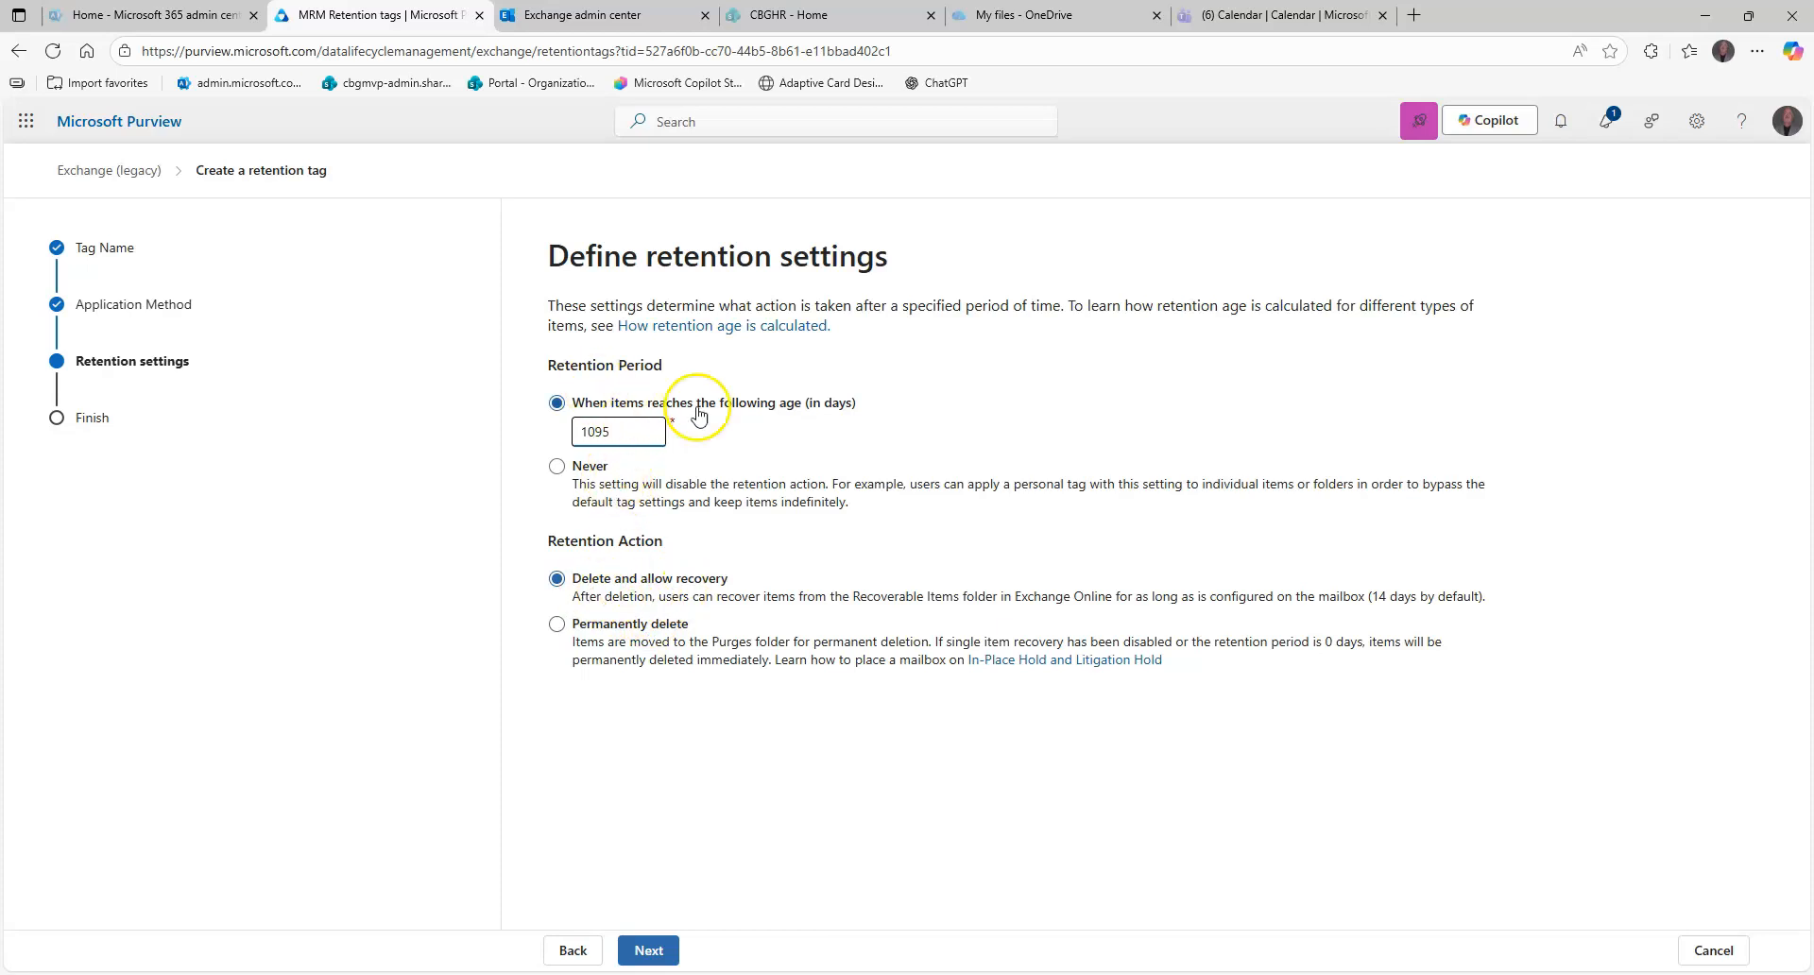
# Review the tag summary, recheck the retention action, submit the 3-year inbox tag and return to the retention tags list.
pyautogui.click(661, 955)
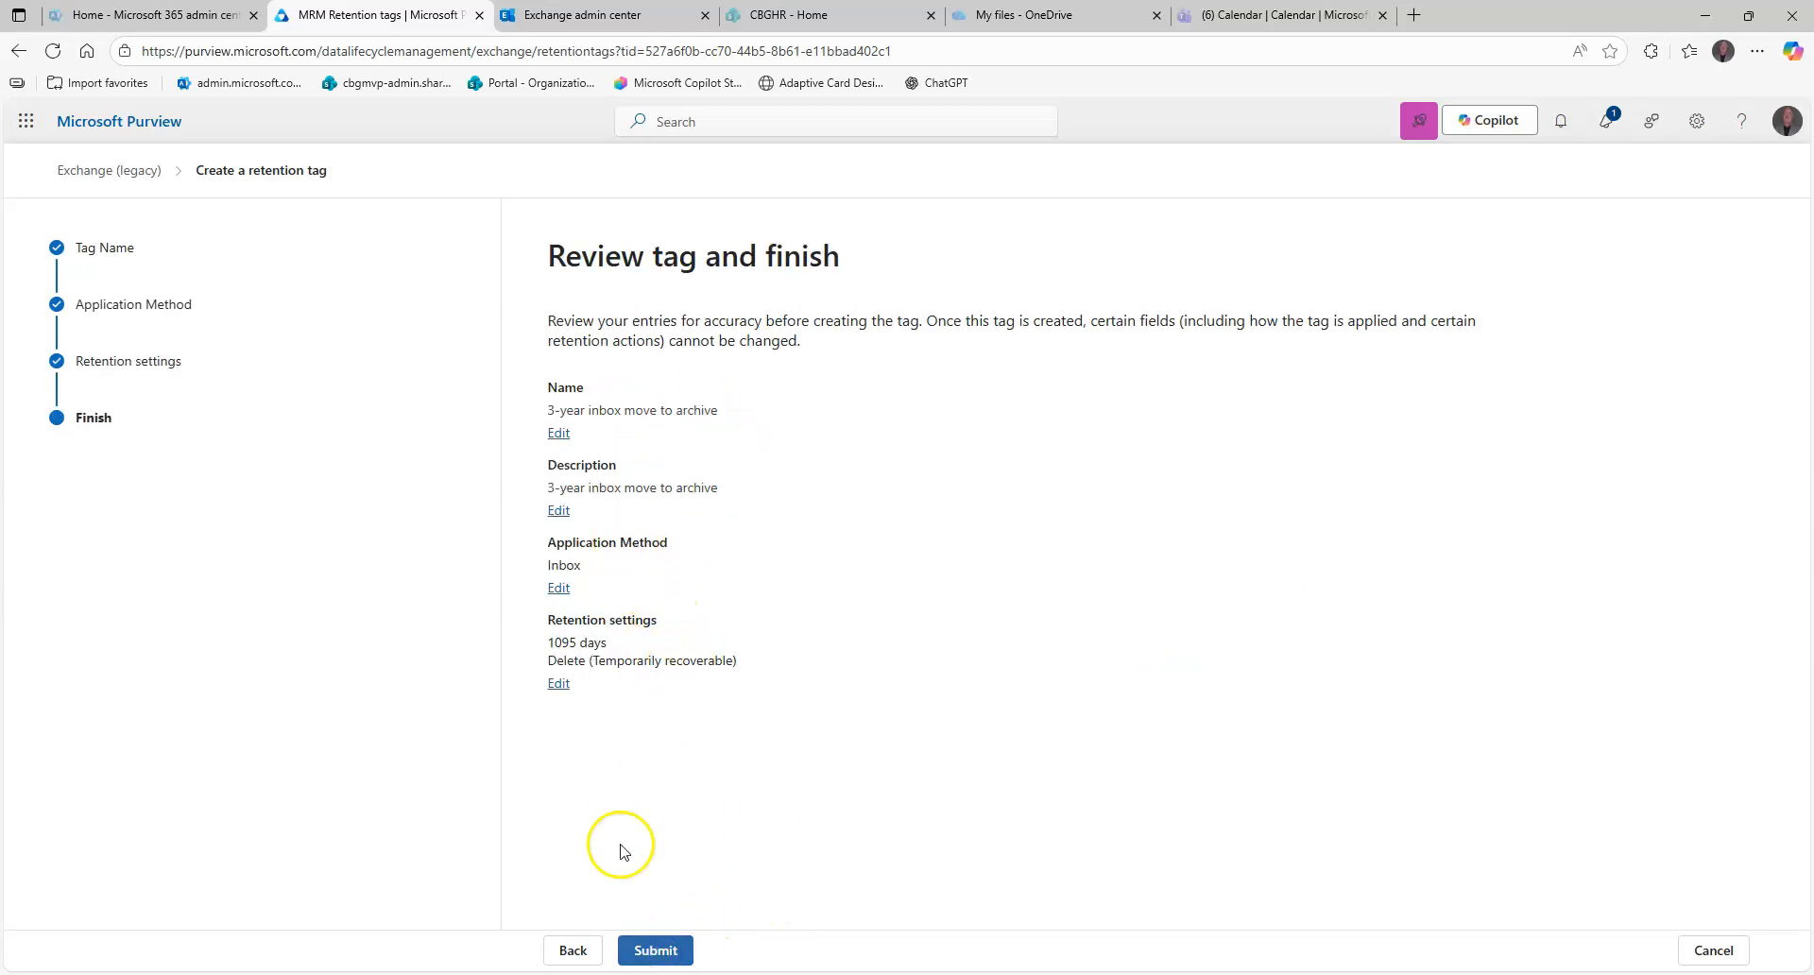
pyautogui.click(569, 952)
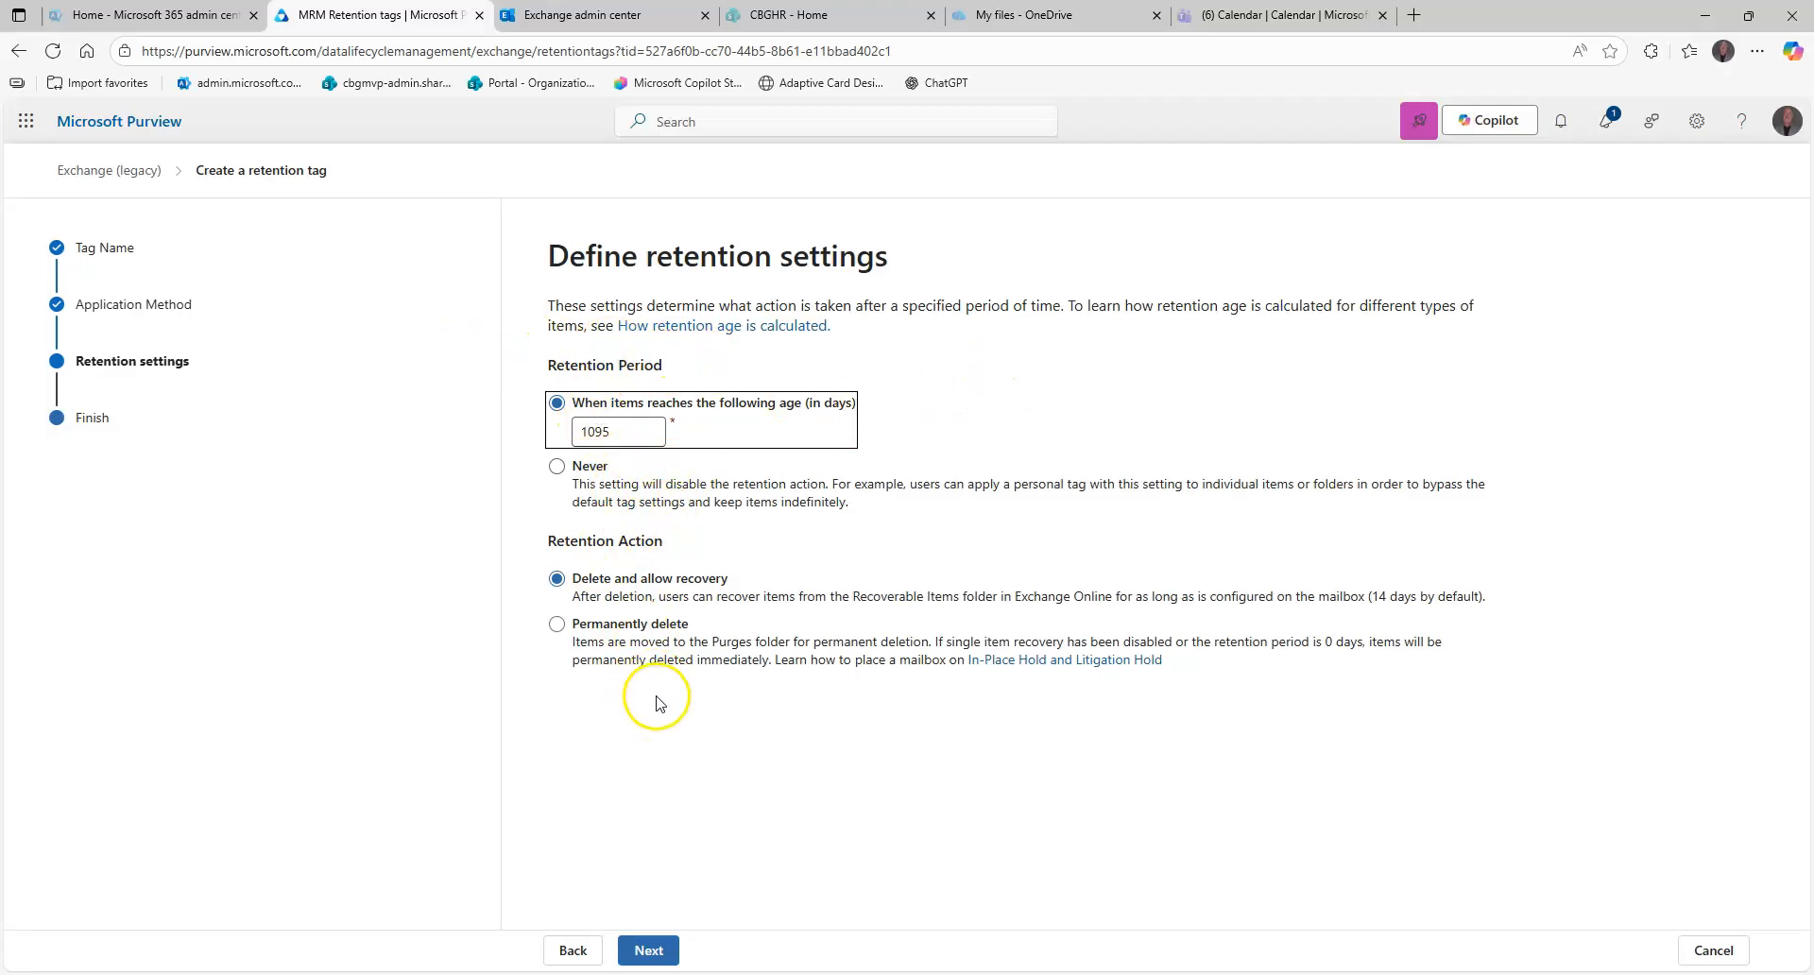
pyautogui.click(648, 950)
pyautogui.click(650, 950)
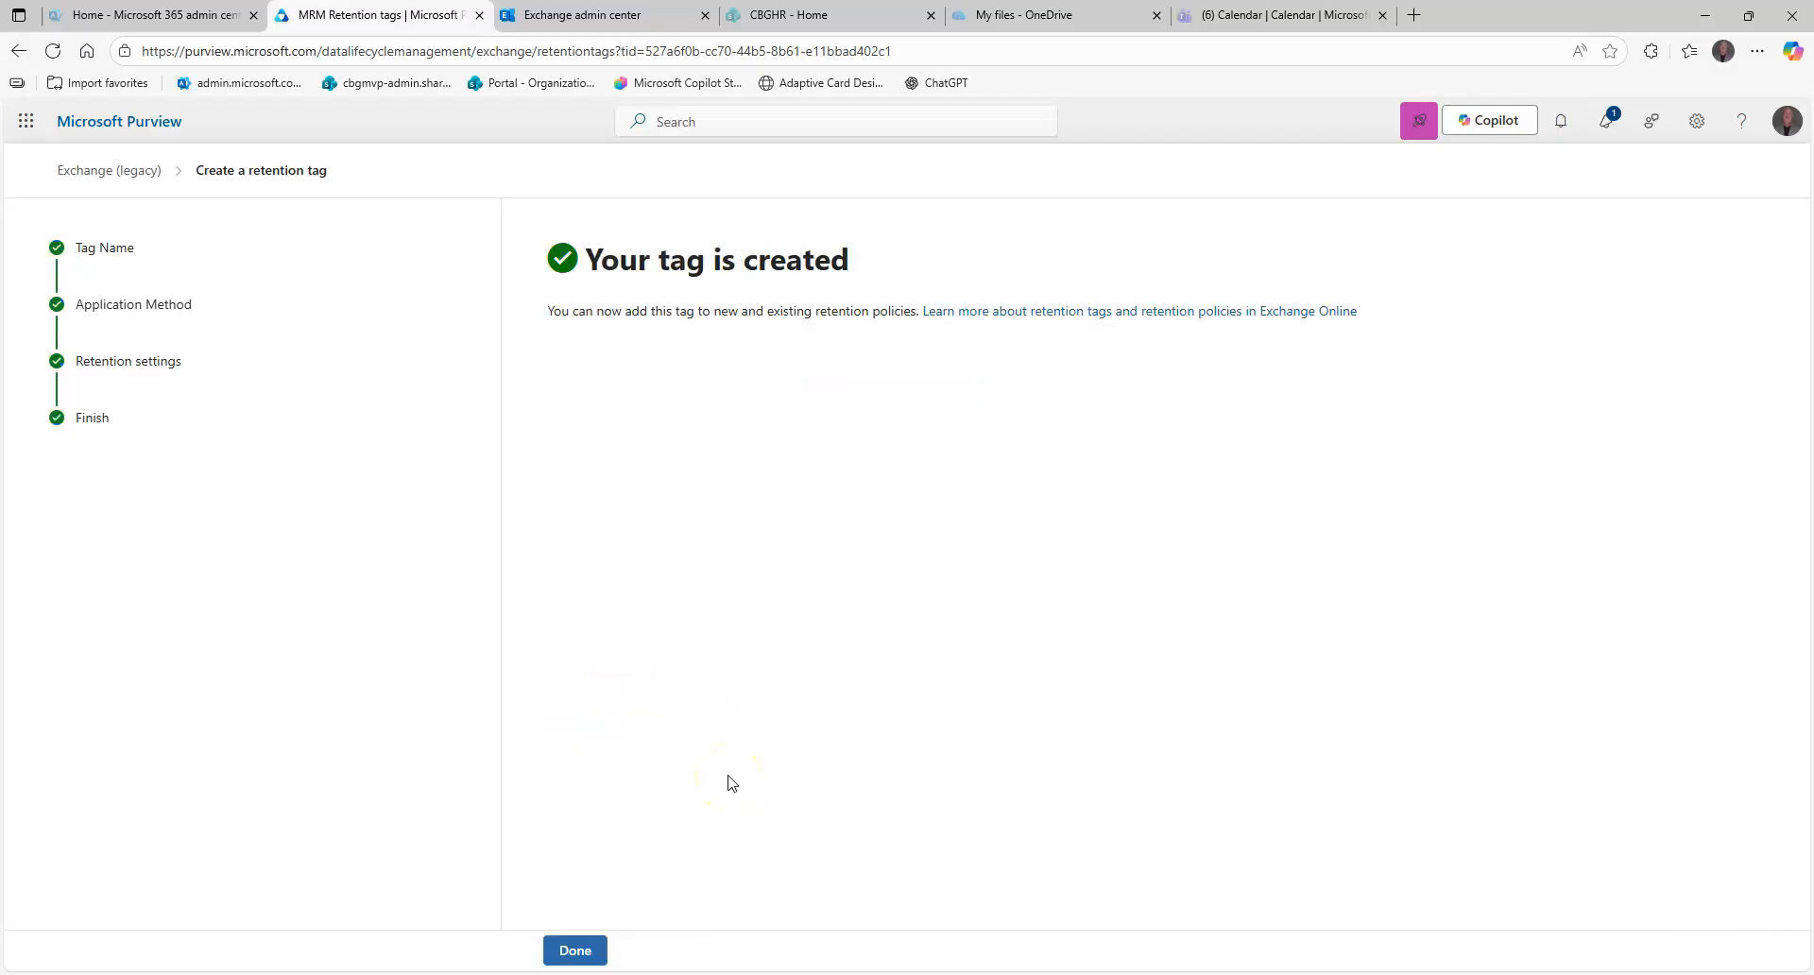
pyautogui.click(582, 952)
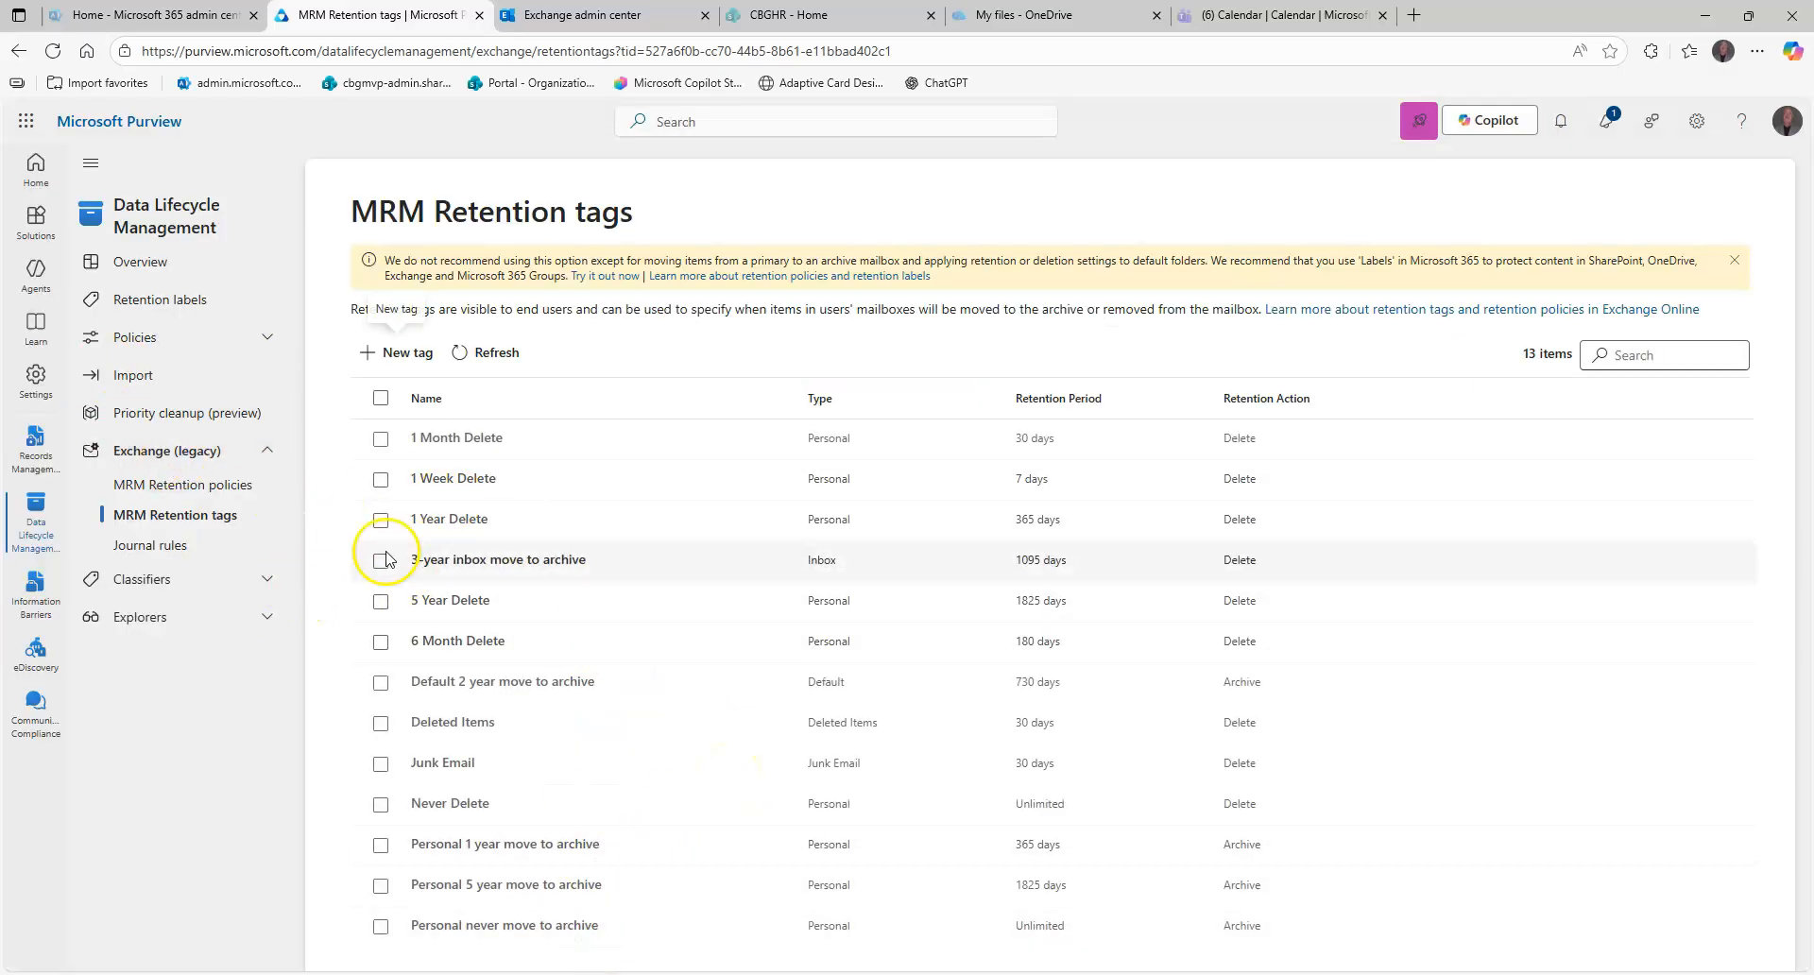
# Start a new MRM retention tag with "90 - Days Deleted items - Delete" as both its name and description.
pyautogui.click(397, 352)
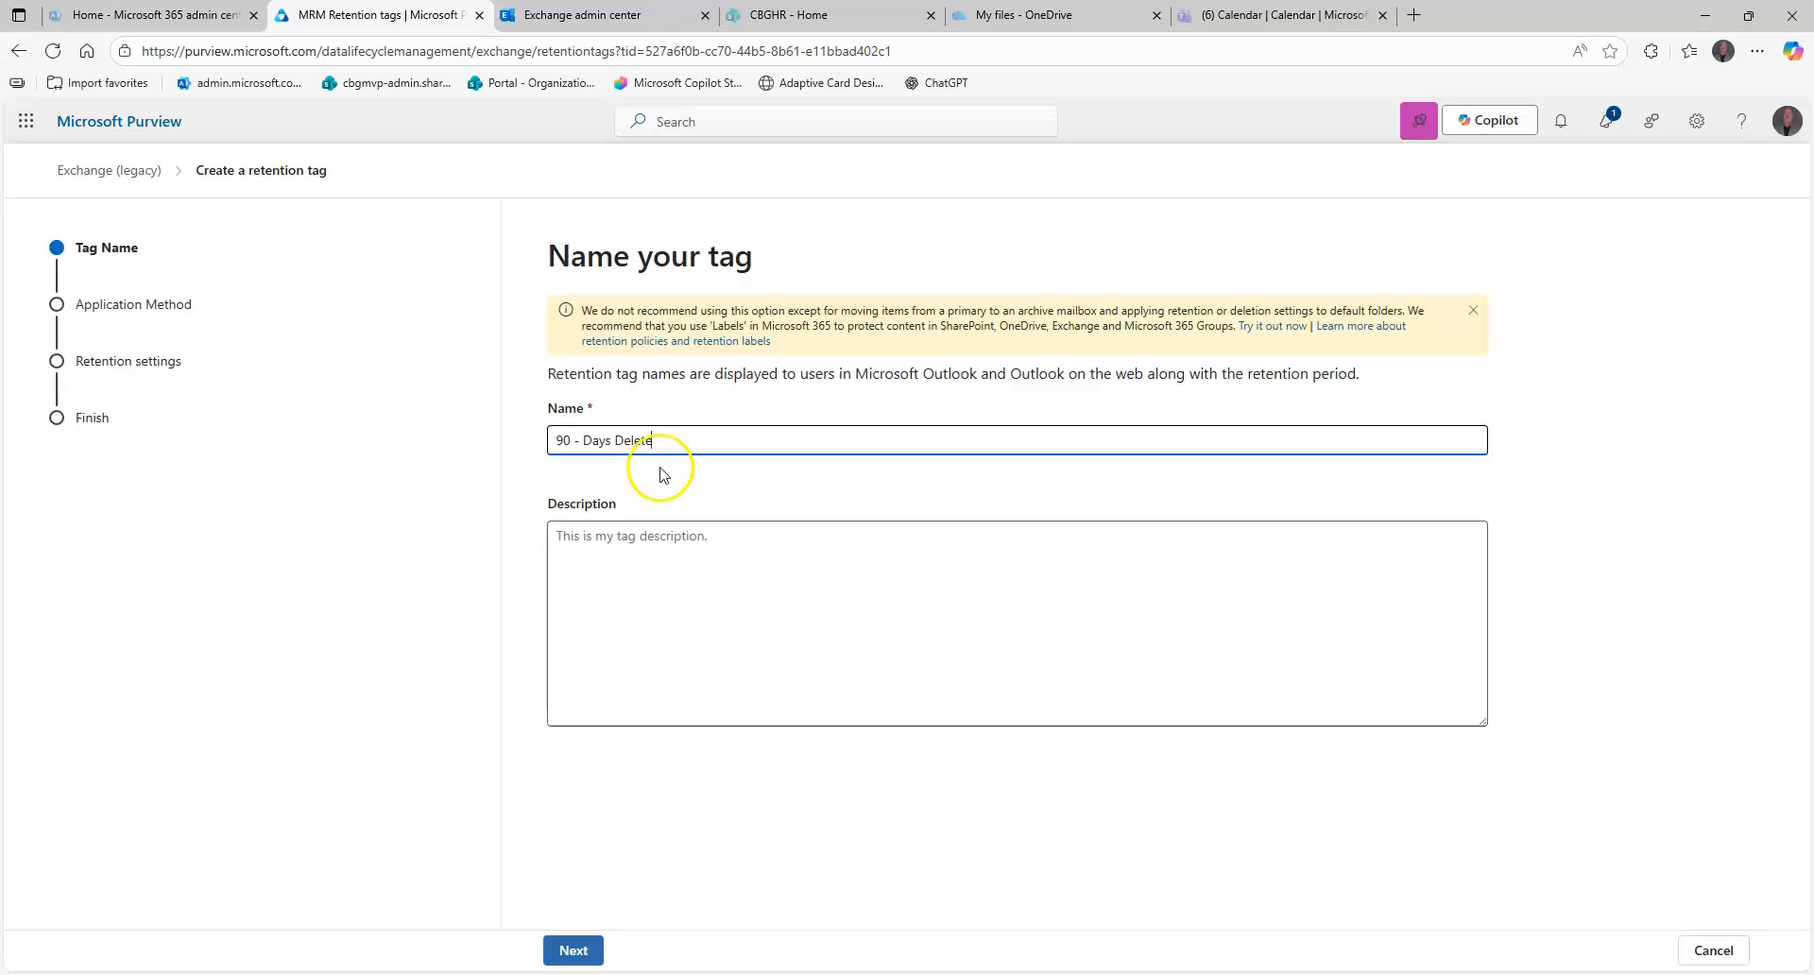
pyautogui.click(614, 440)
pyautogui.hotkey('ctrl', 'a')
pyautogui.press('Tab')
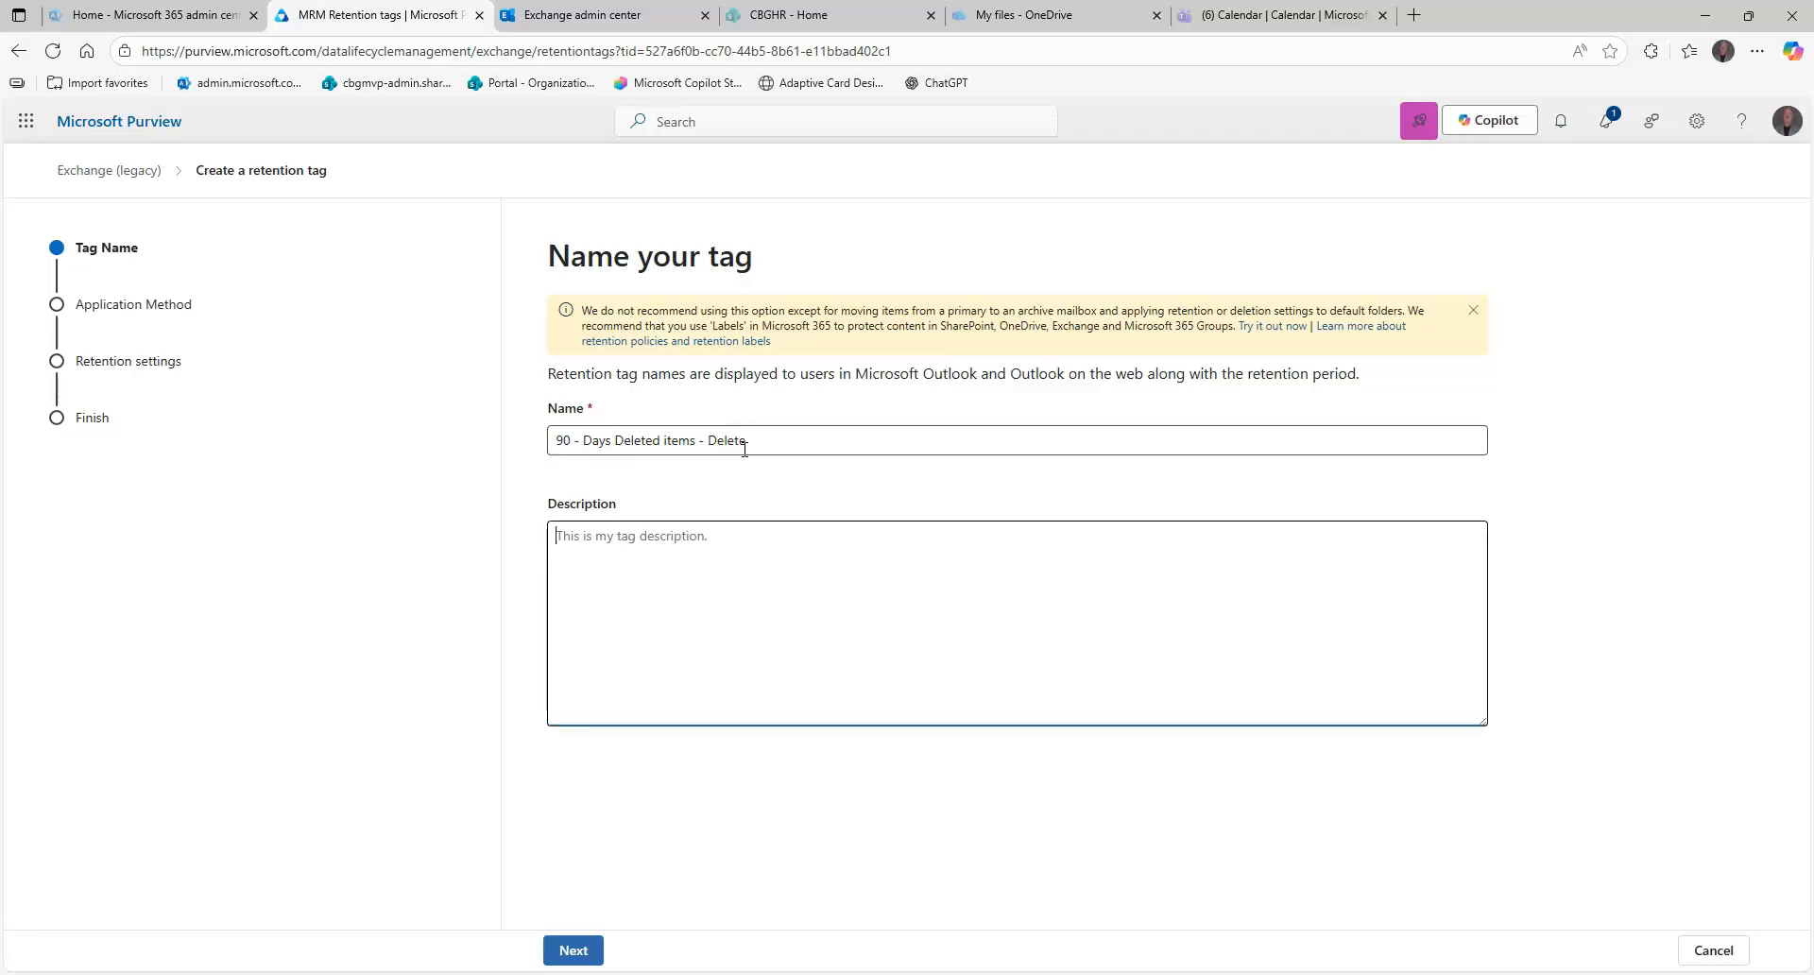
pyautogui.click(584, 949)
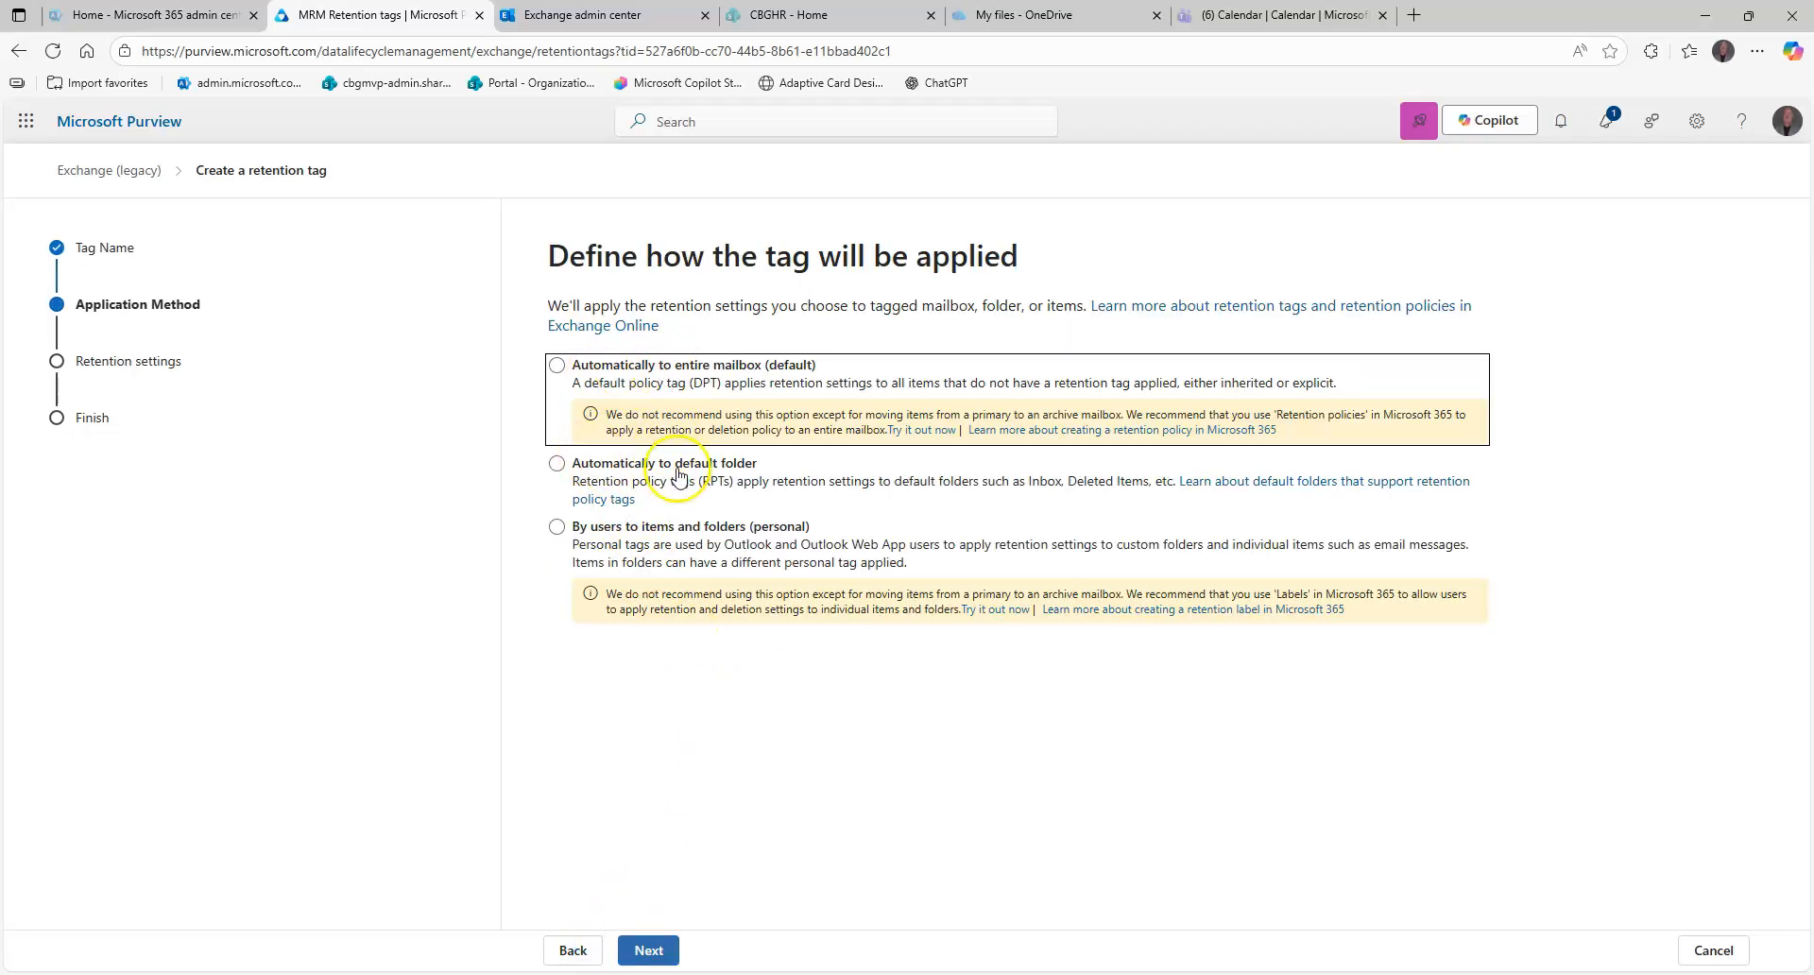
# Have the tag apply automatically to the Deleted Items default folder and continue to the retention settings.
pyautogui.click(675, 464)
pyautogui.click(648, 517)
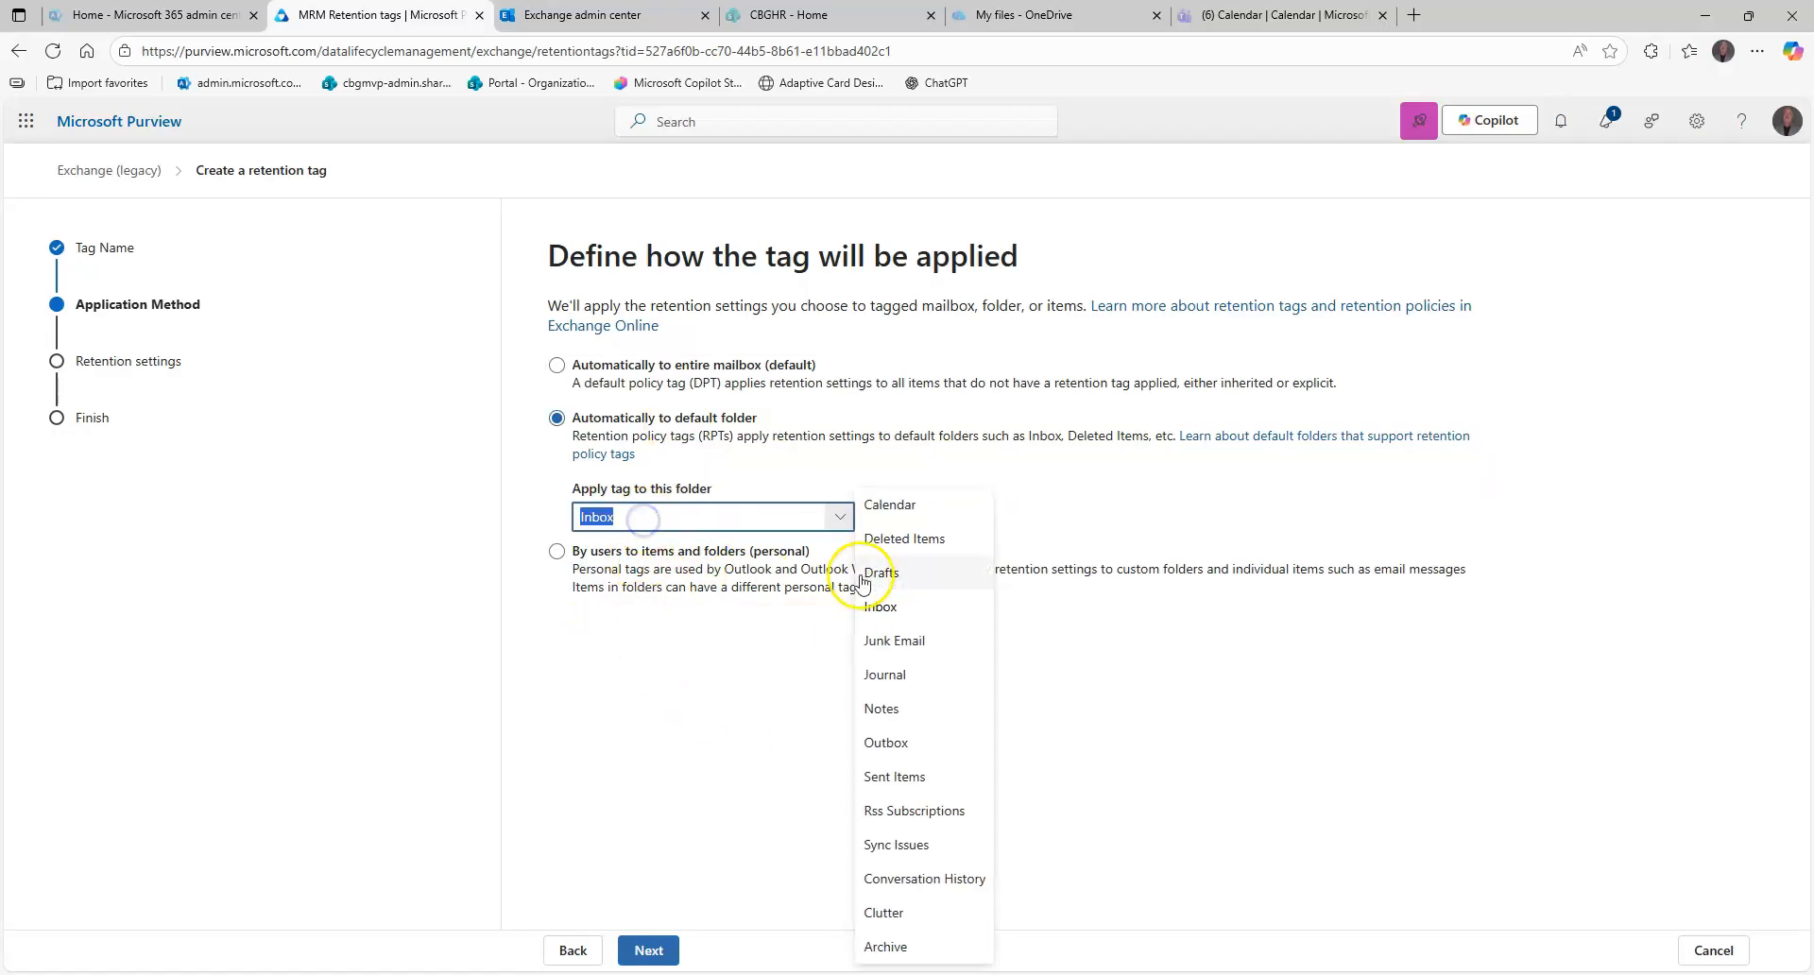
pyautogui.click(894, 539)
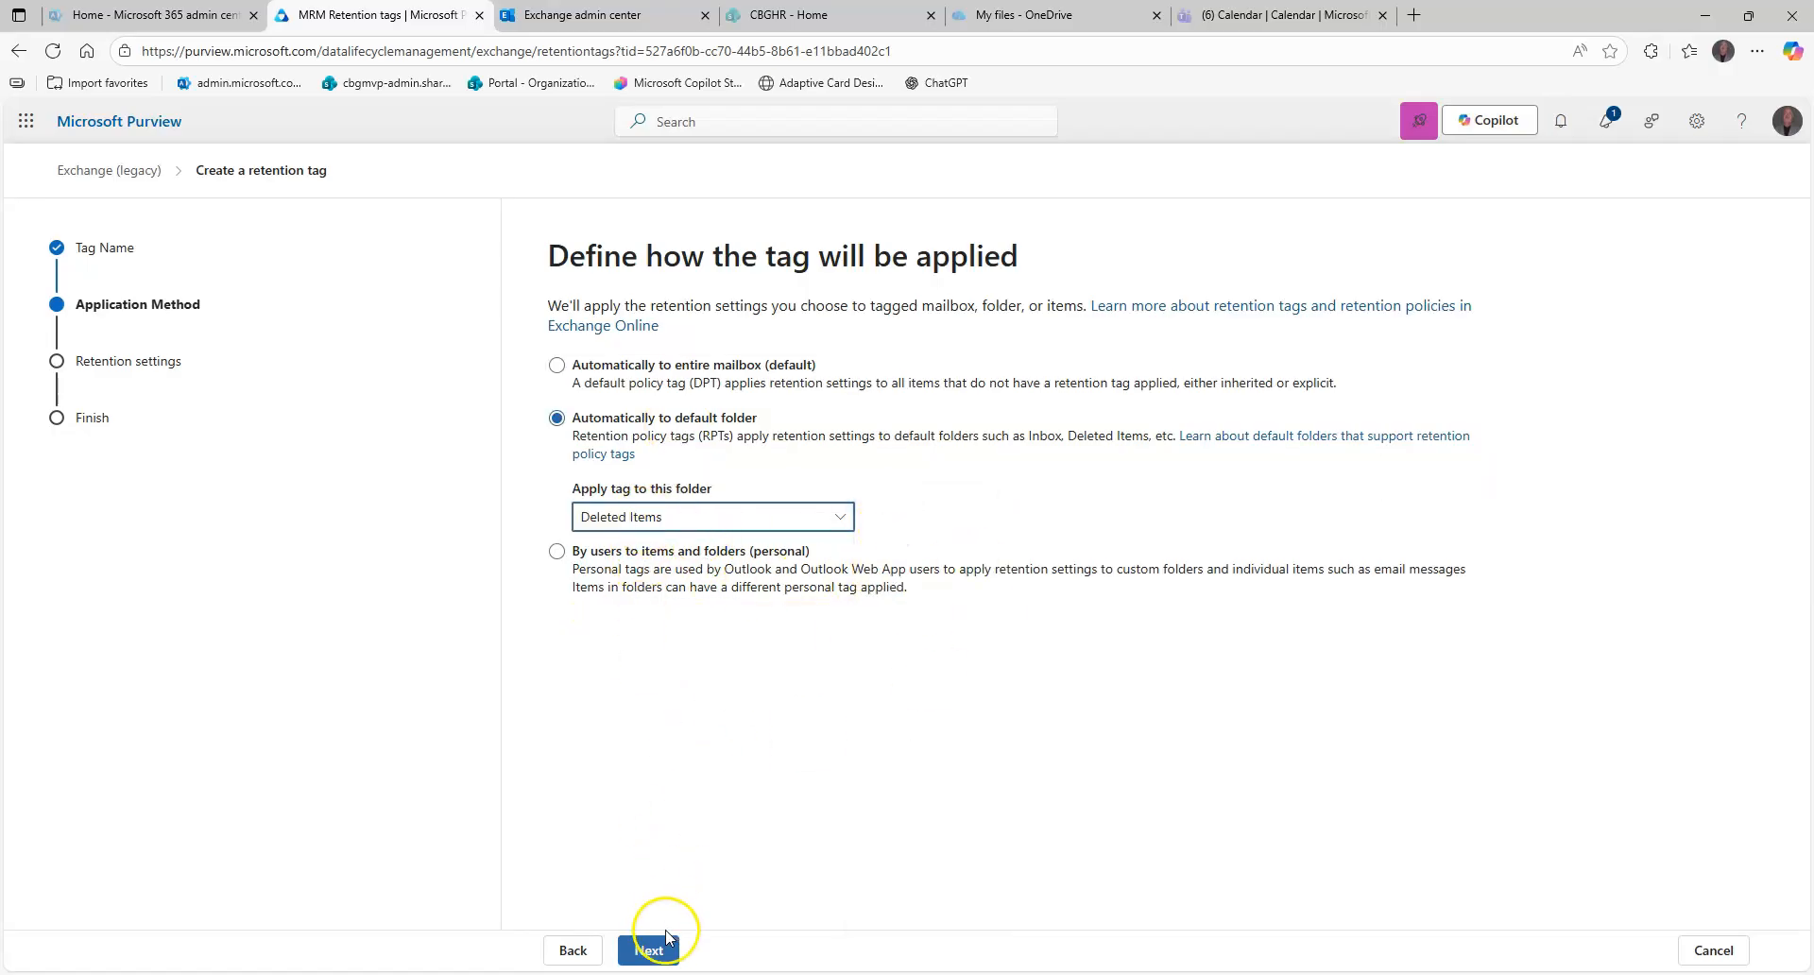
pyautogui.click(648, 949)
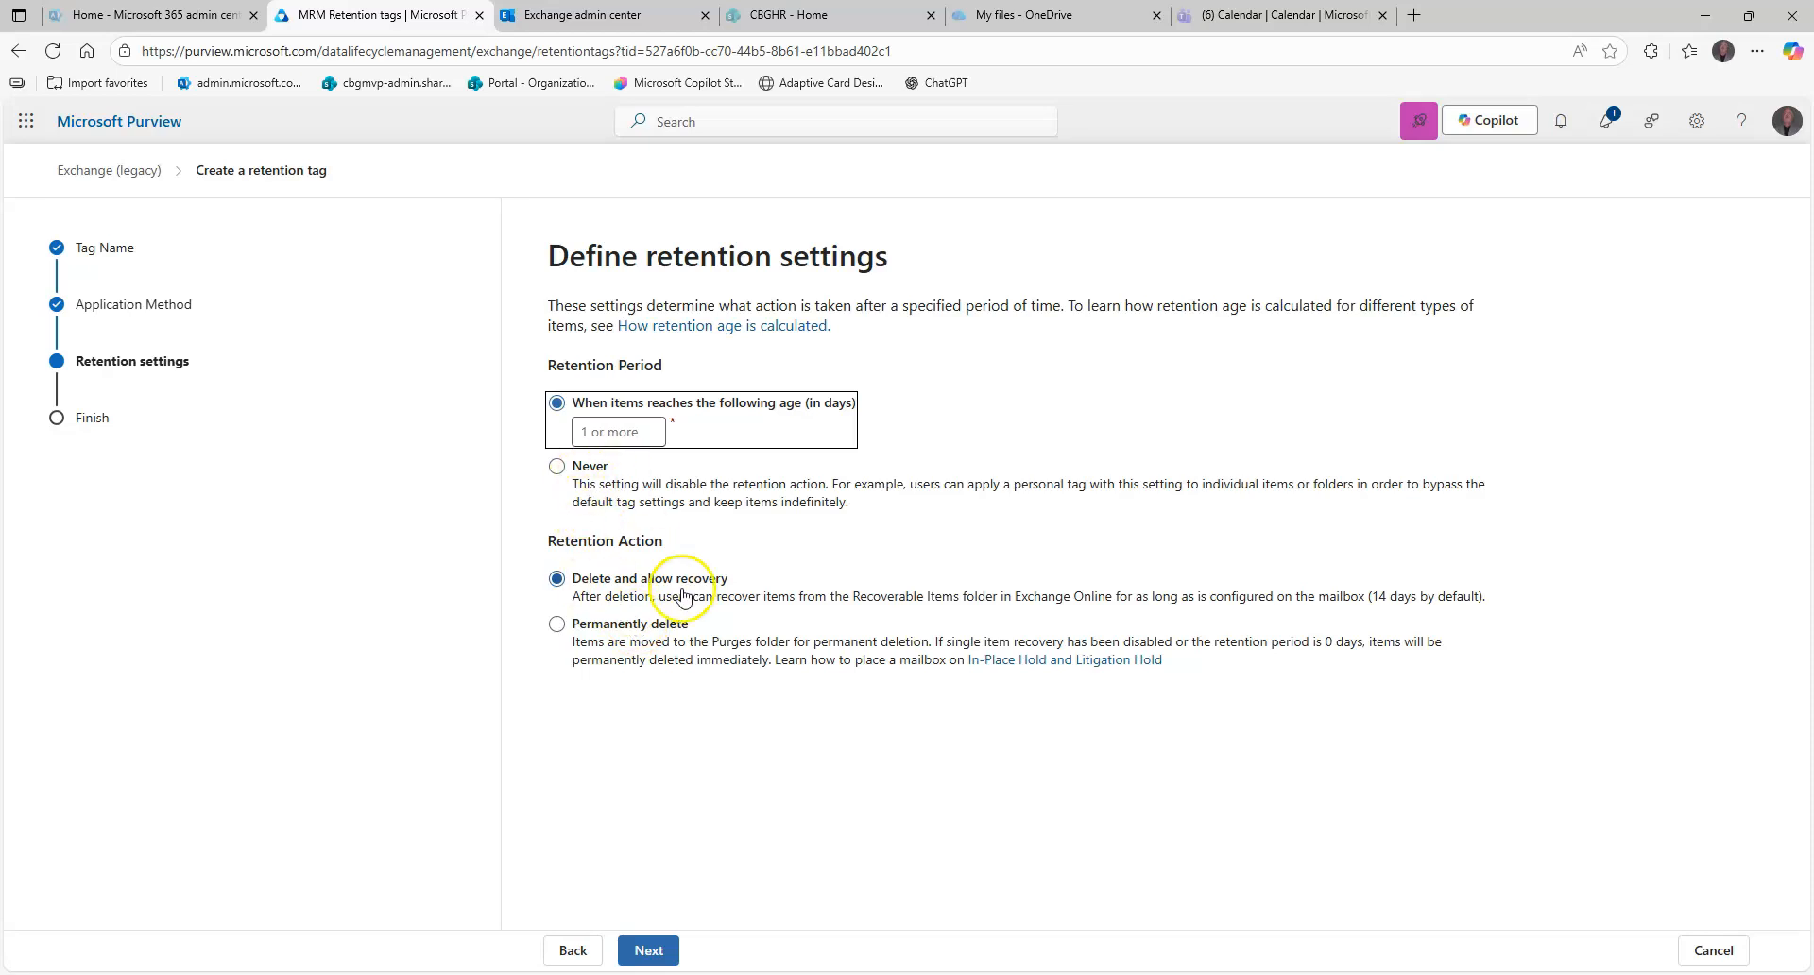
# Set the retention period to 90 days with Delete and allow recovery, and submit the tag.
pyautogui.click(633, 432)
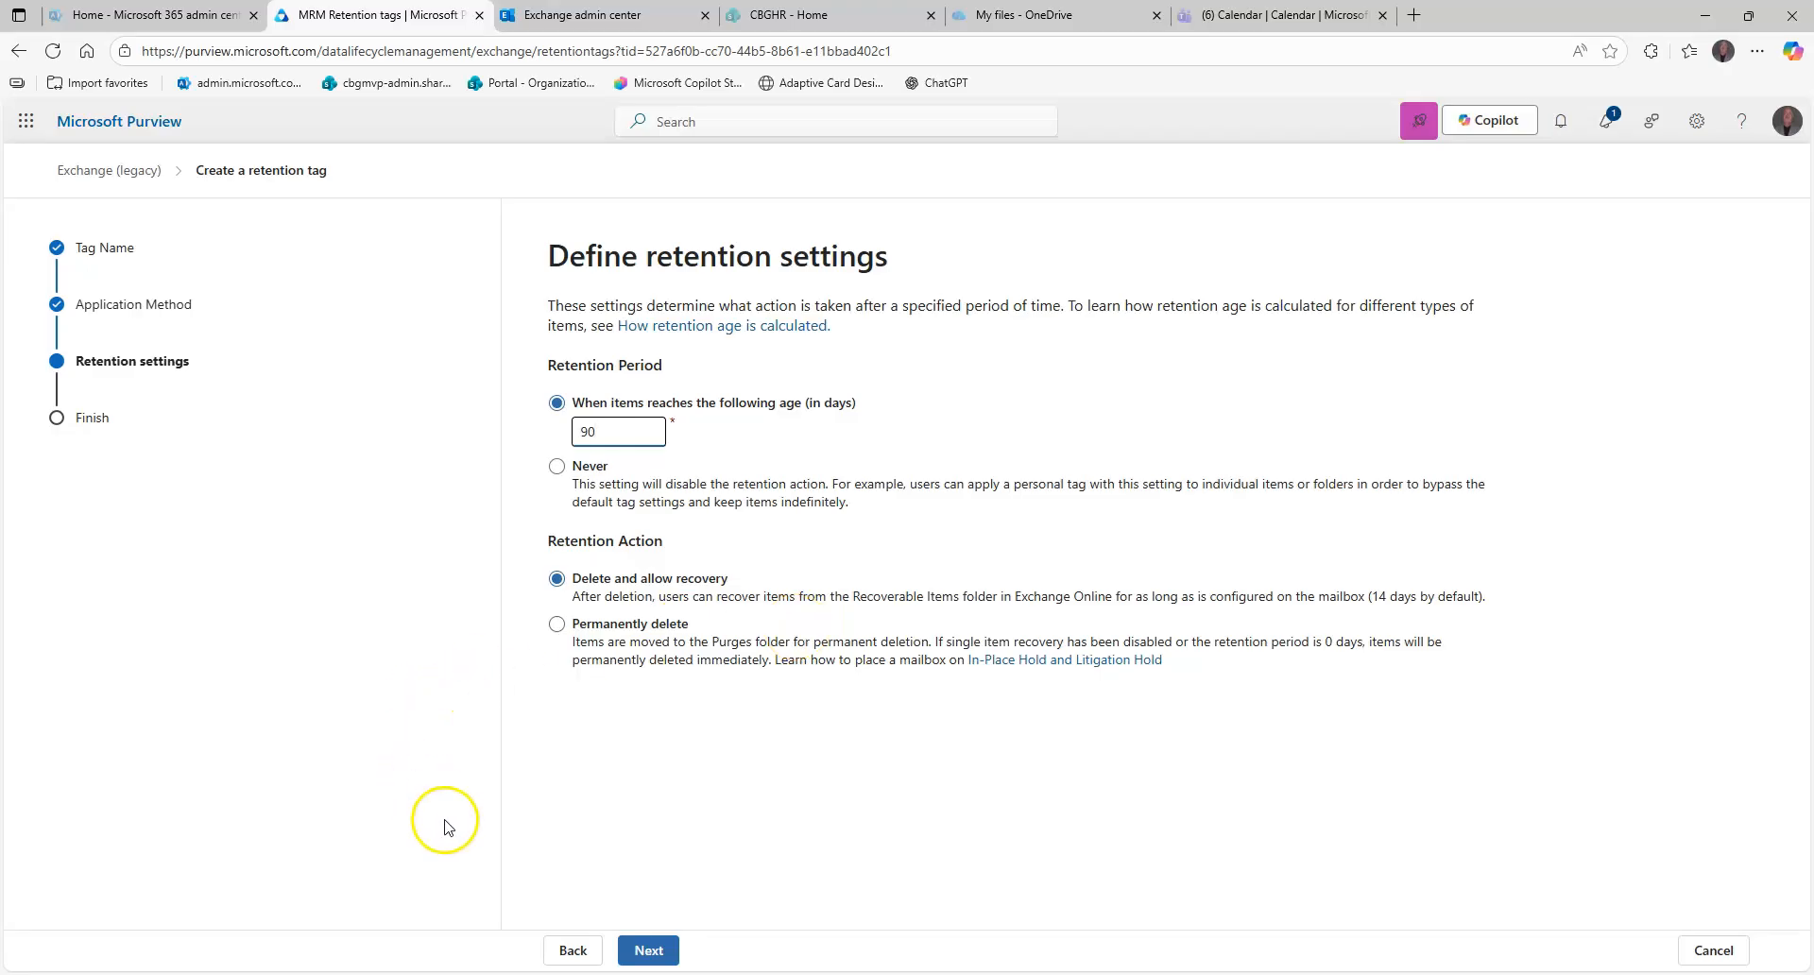
pyautogui.click(652, 950)
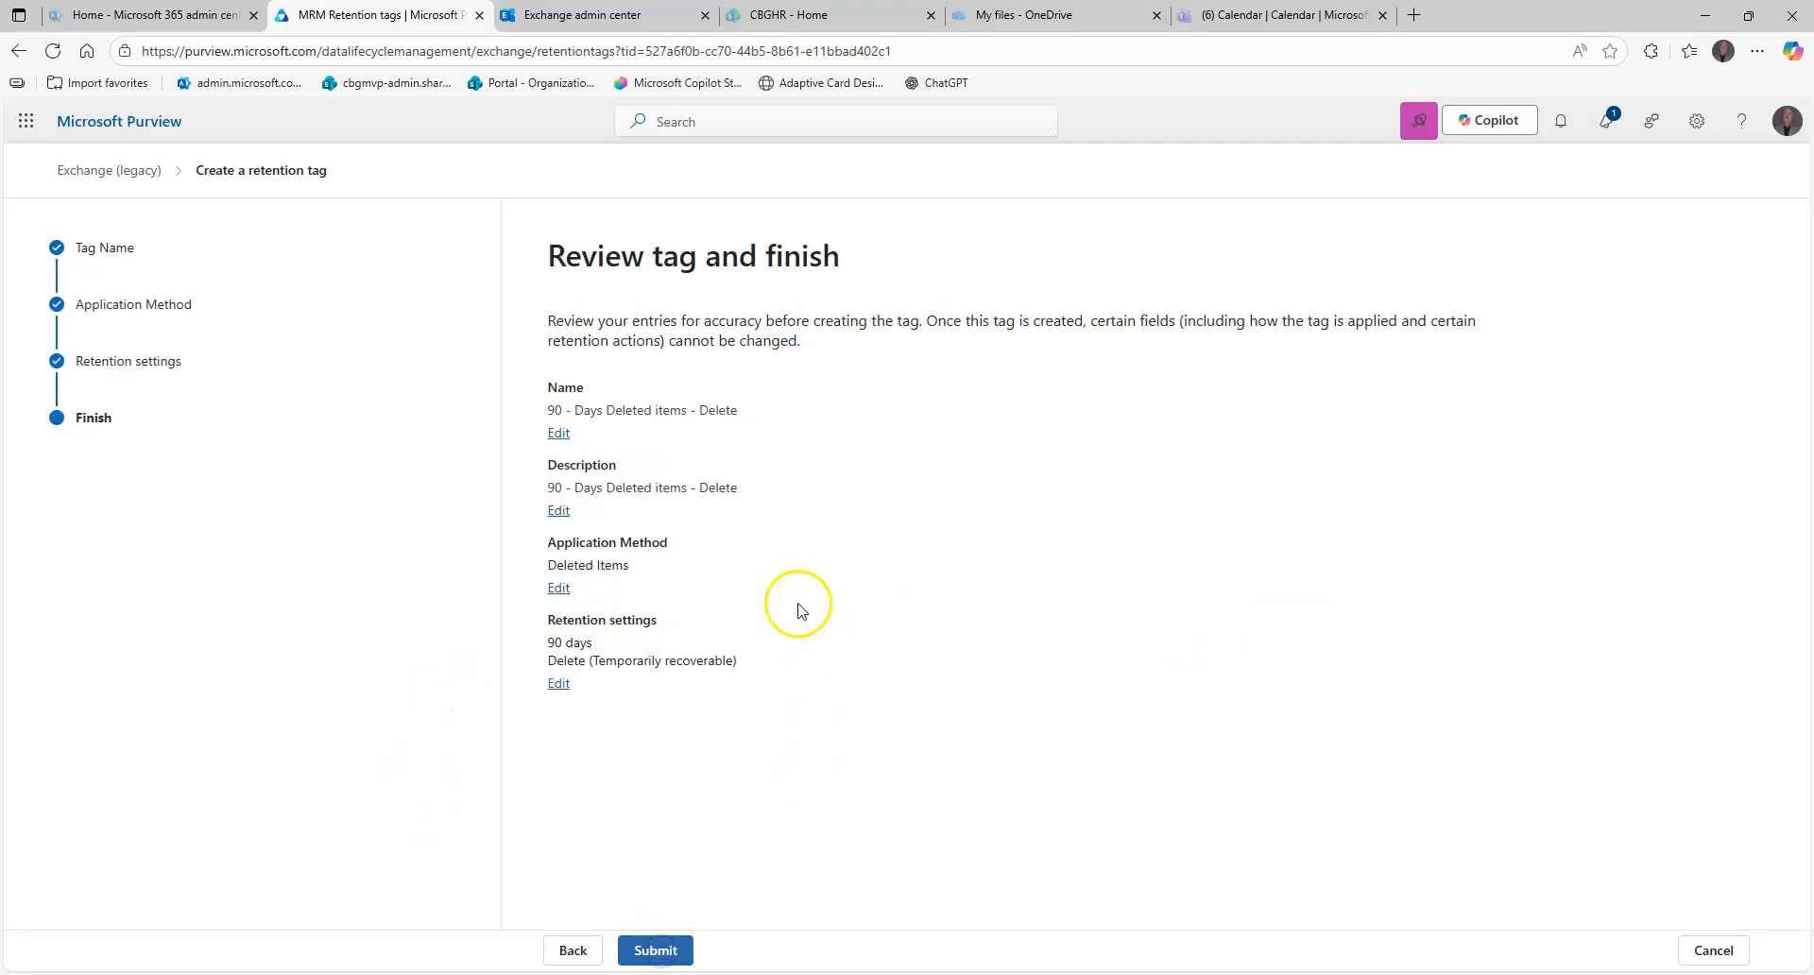
pyautogui.click(653, 950)
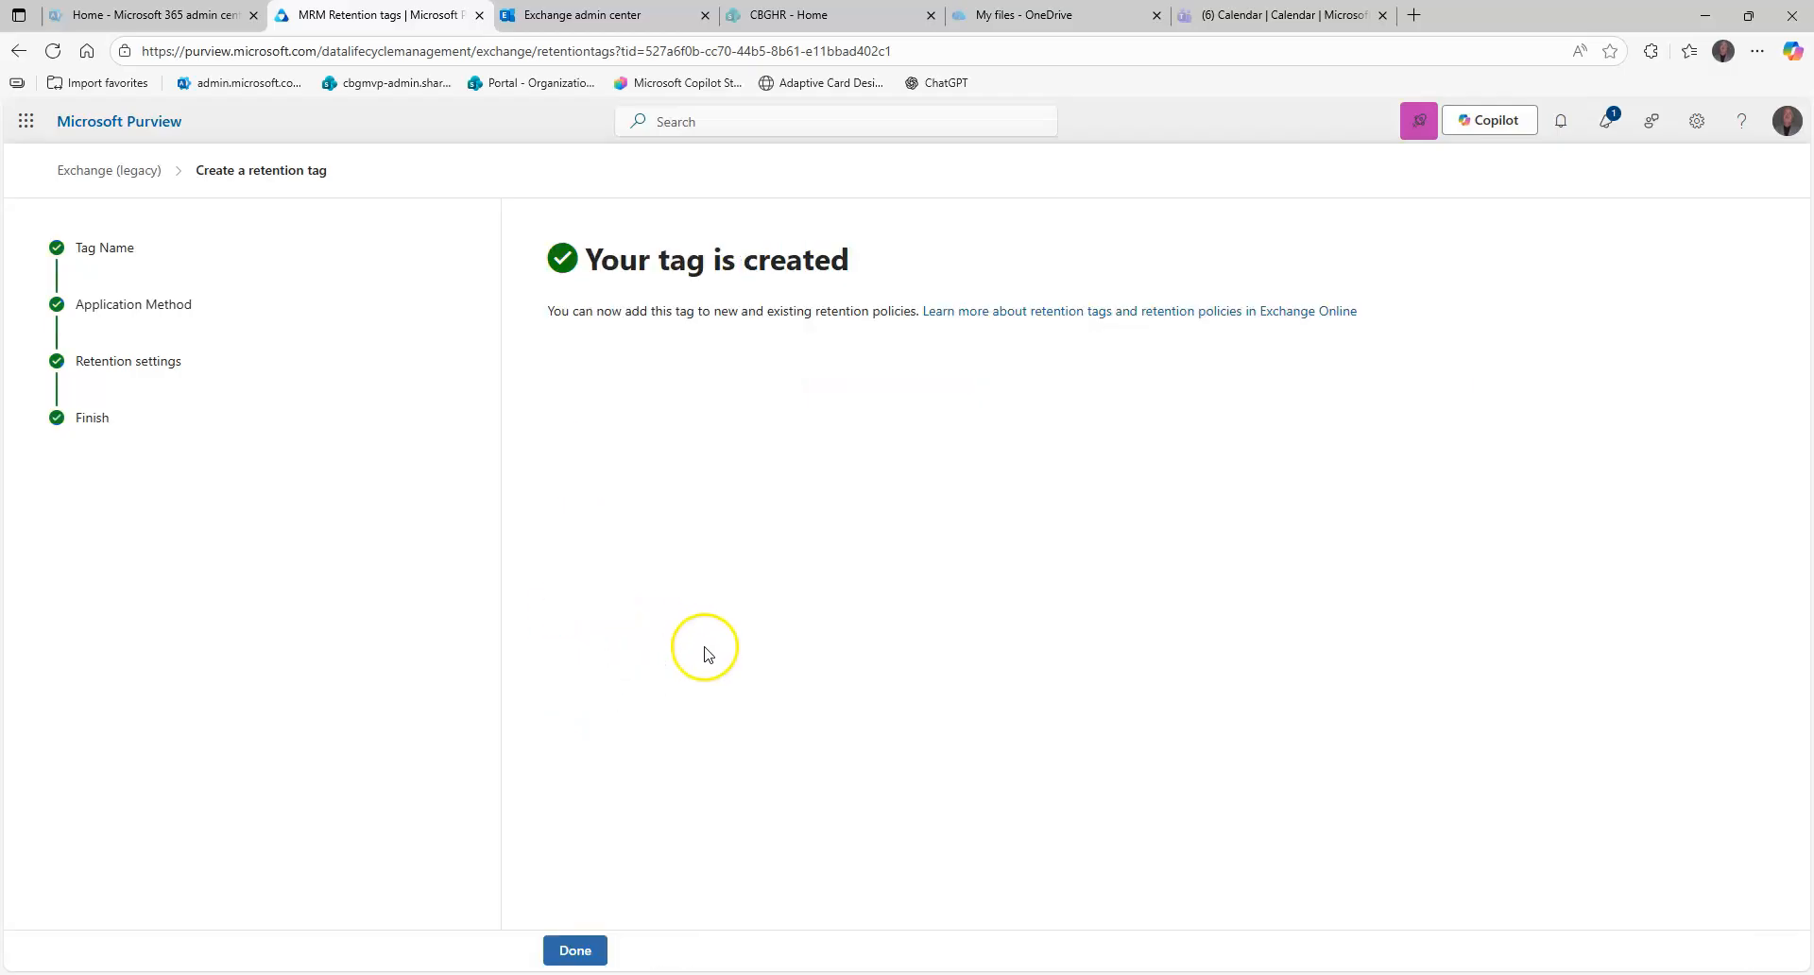
pyautogui.click(573, 950)
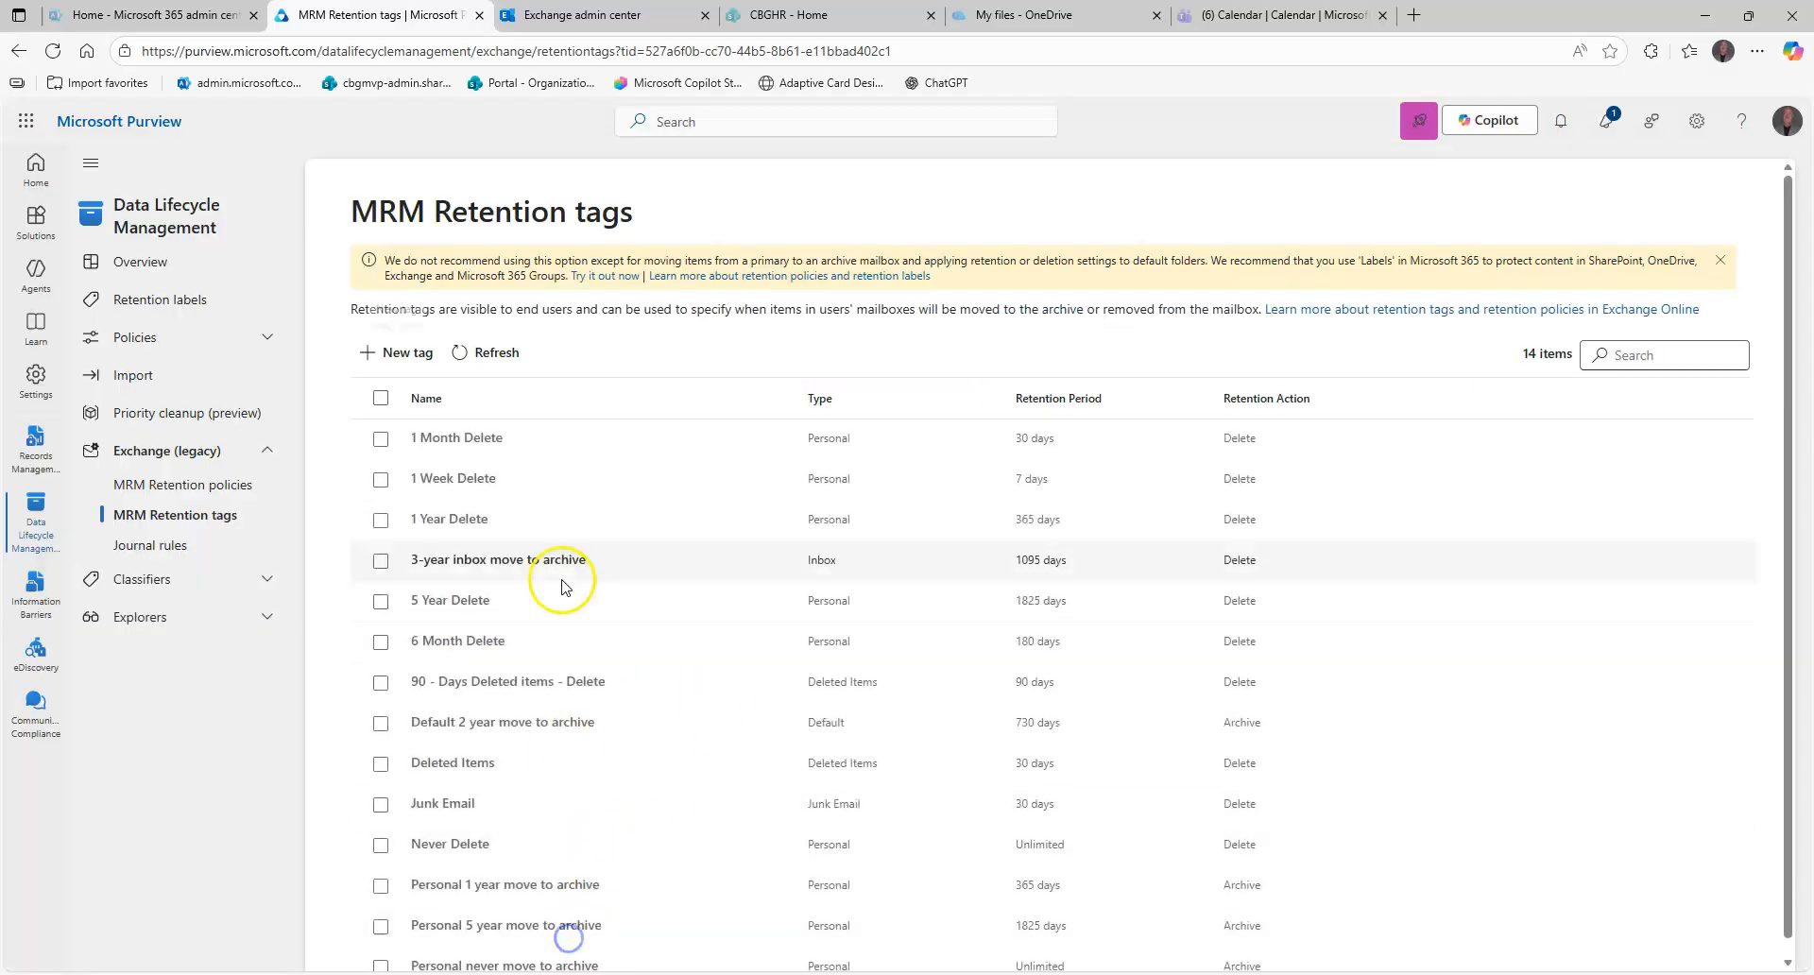
# Start a new MRM retention policy and name it "MRM for Sales".
pyautogui.click(180, 483)
pyautogui.click(404, 357)
pyautogui.click(609, 480)
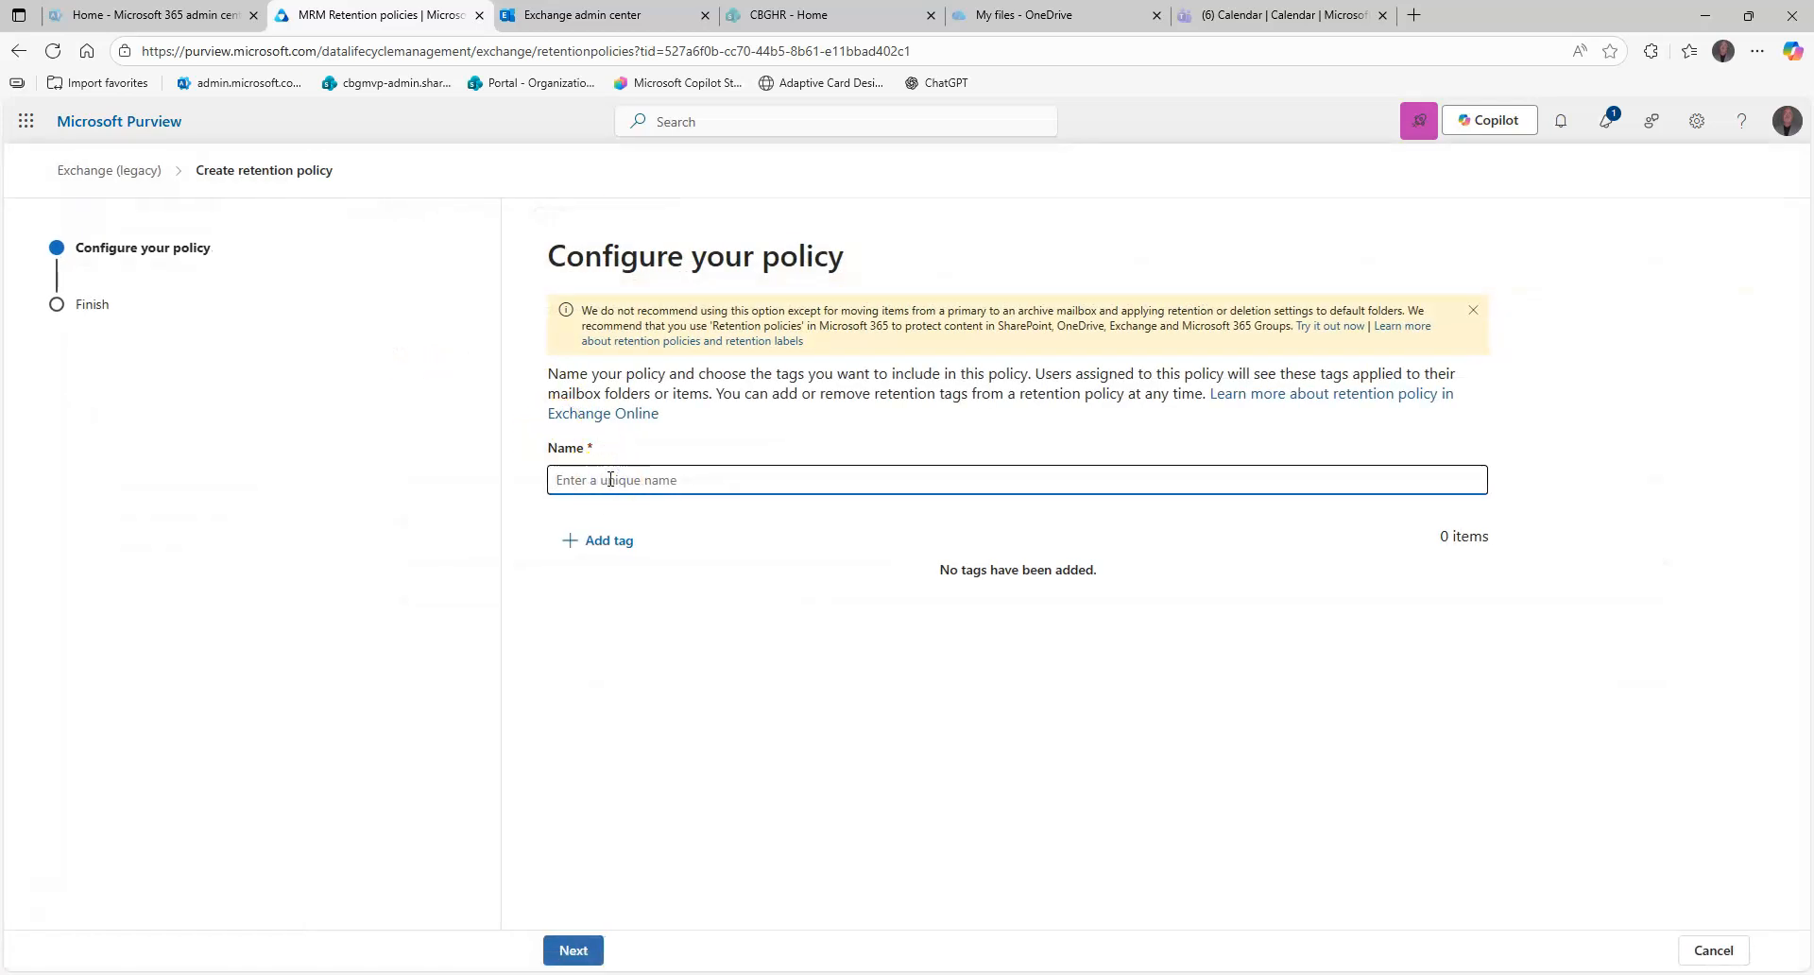
pyautogui.write('Retention')
pyautogui.write('for')
# Add the "3-year inbox move to archive" and "90 - Days Deleted items - Delete" tags to the policy and submit it.
pyautogui.click(593, 540)
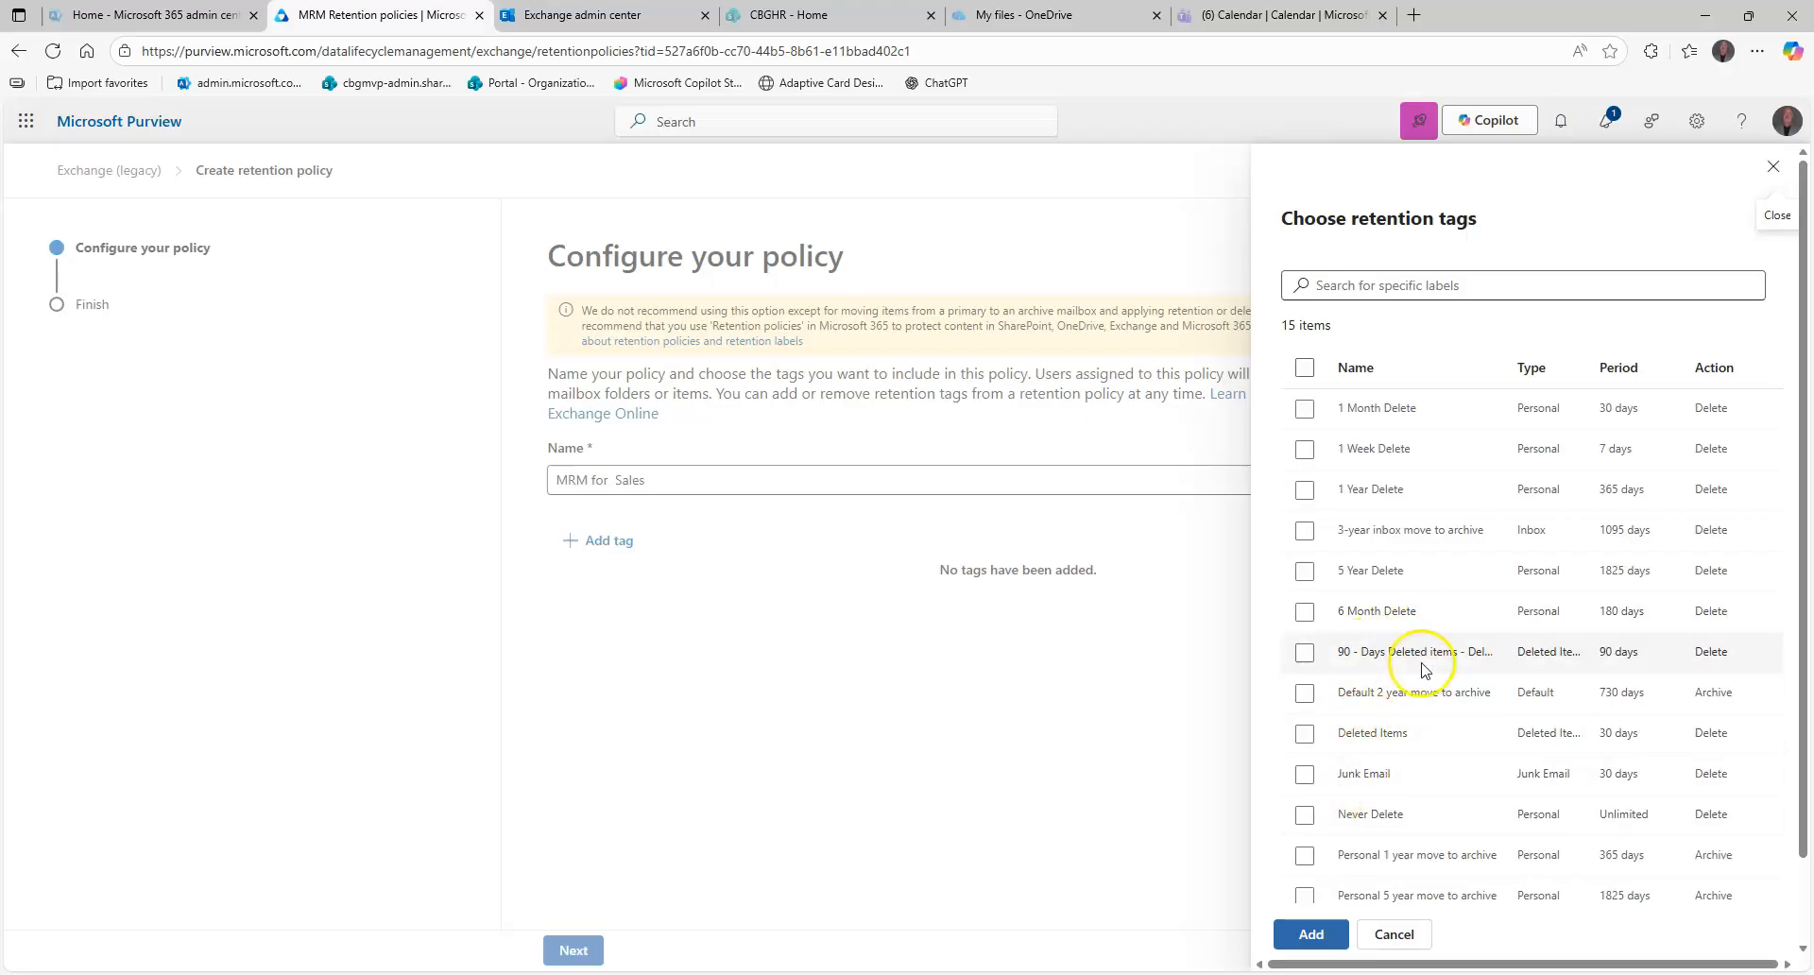
pyautogui.click(1304, 651)
pyautogui.scroll(-2, 1365, 675)
pyautogui.scroll(2, 1381, 694)
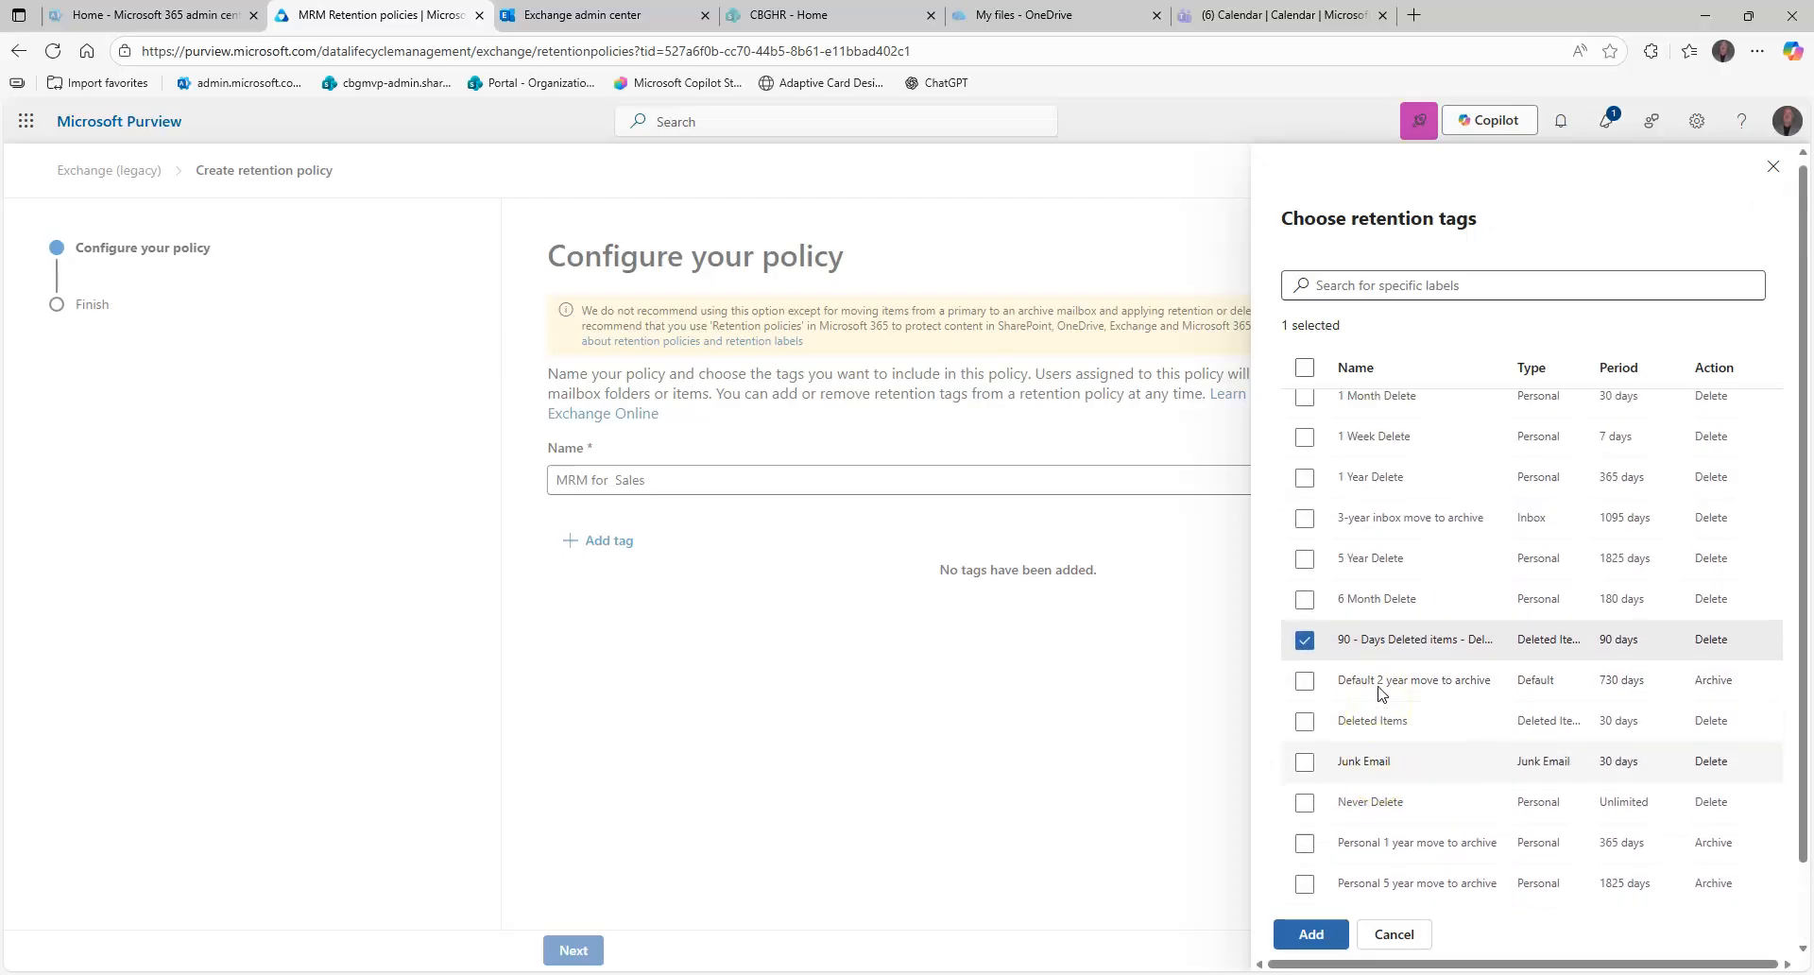
pyautogui.click(1396, 529)
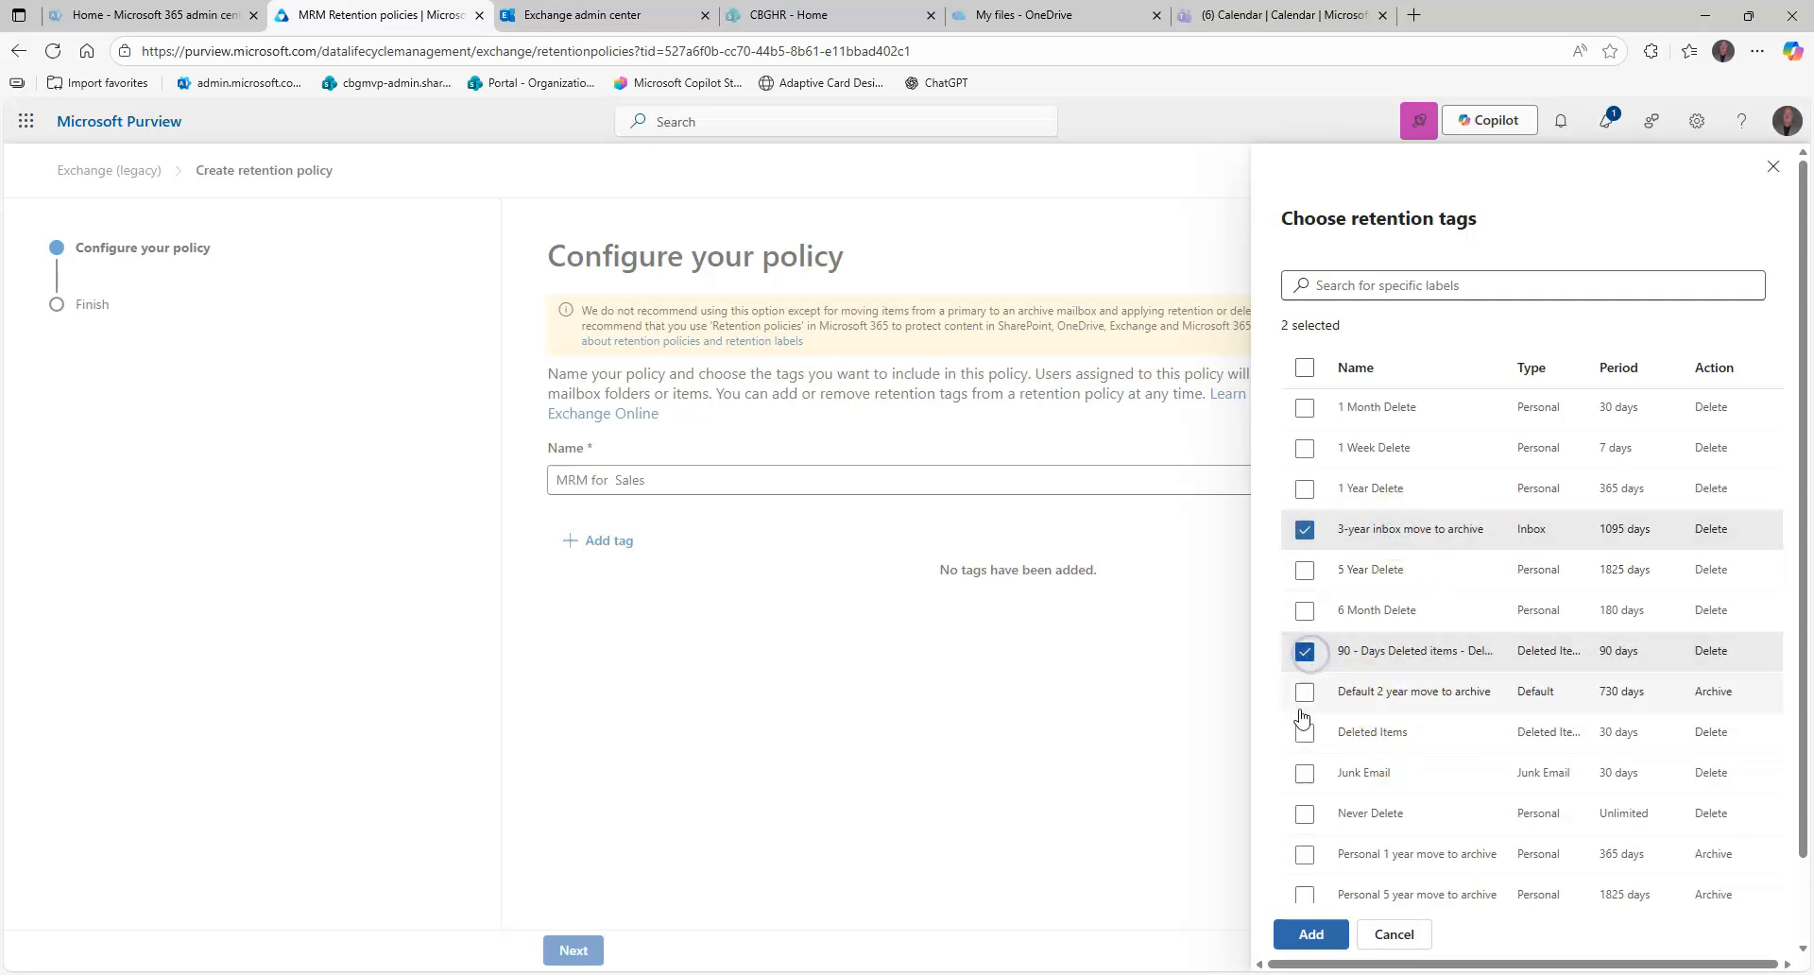
pyautogui.click(1311, 934)
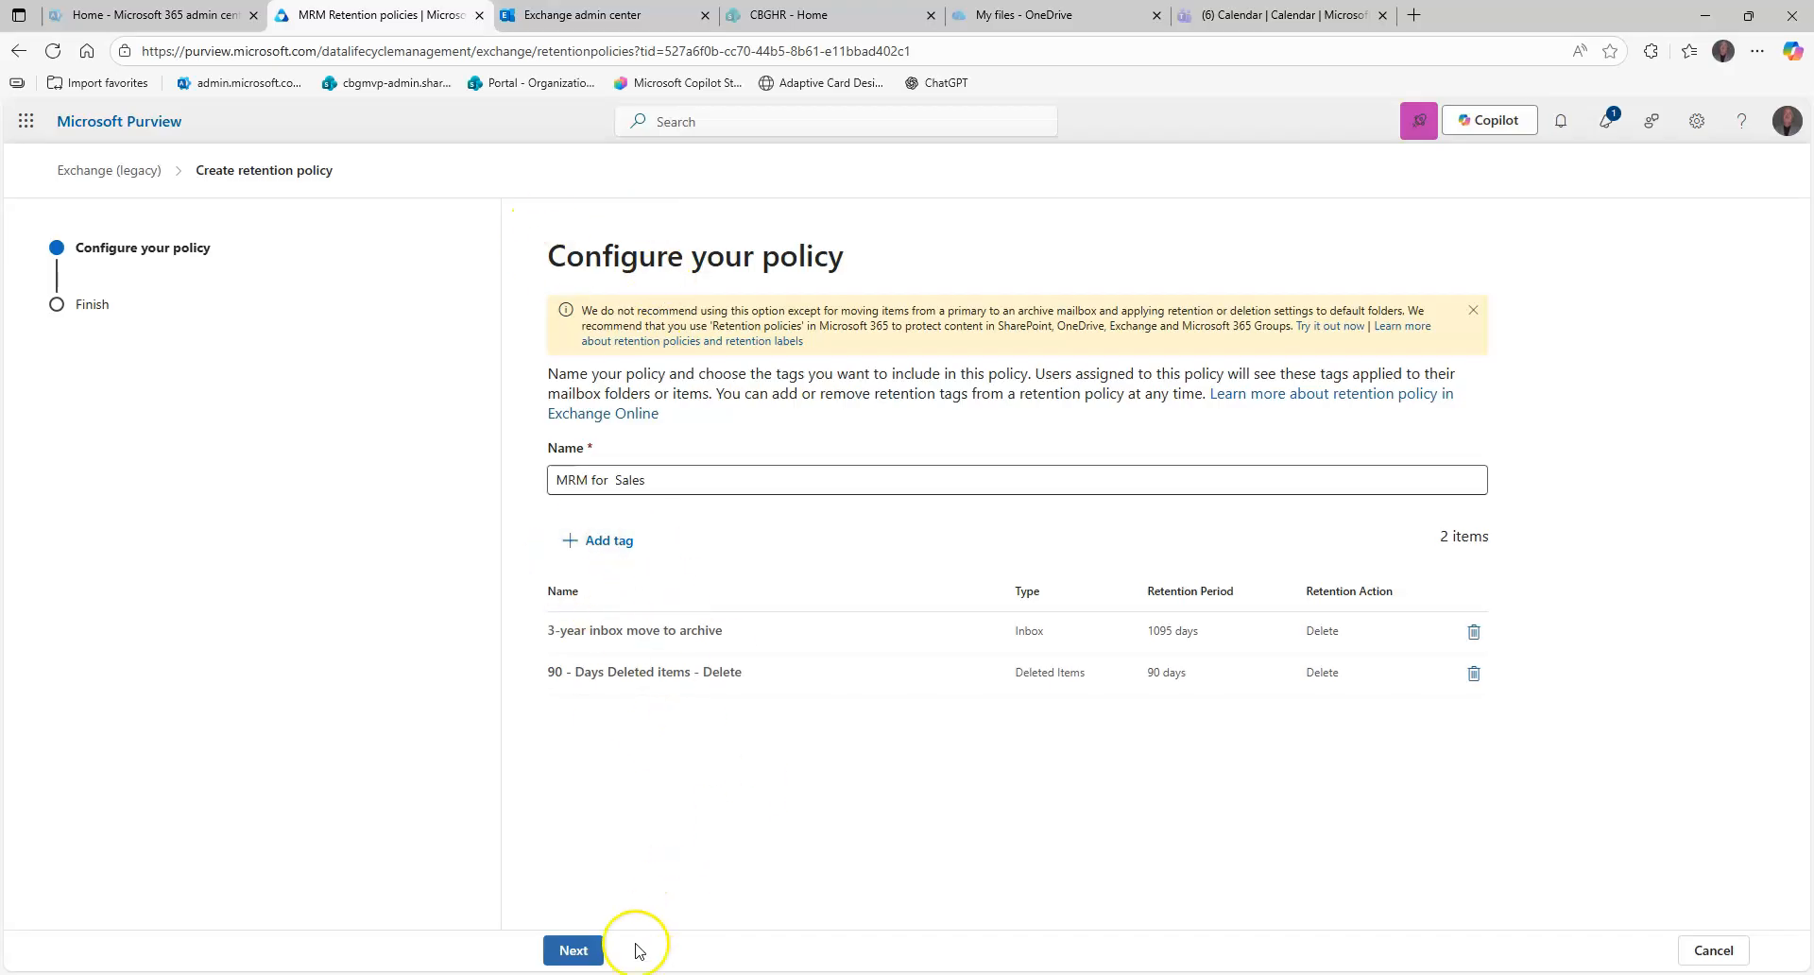
pyautogui.click(578, 949)
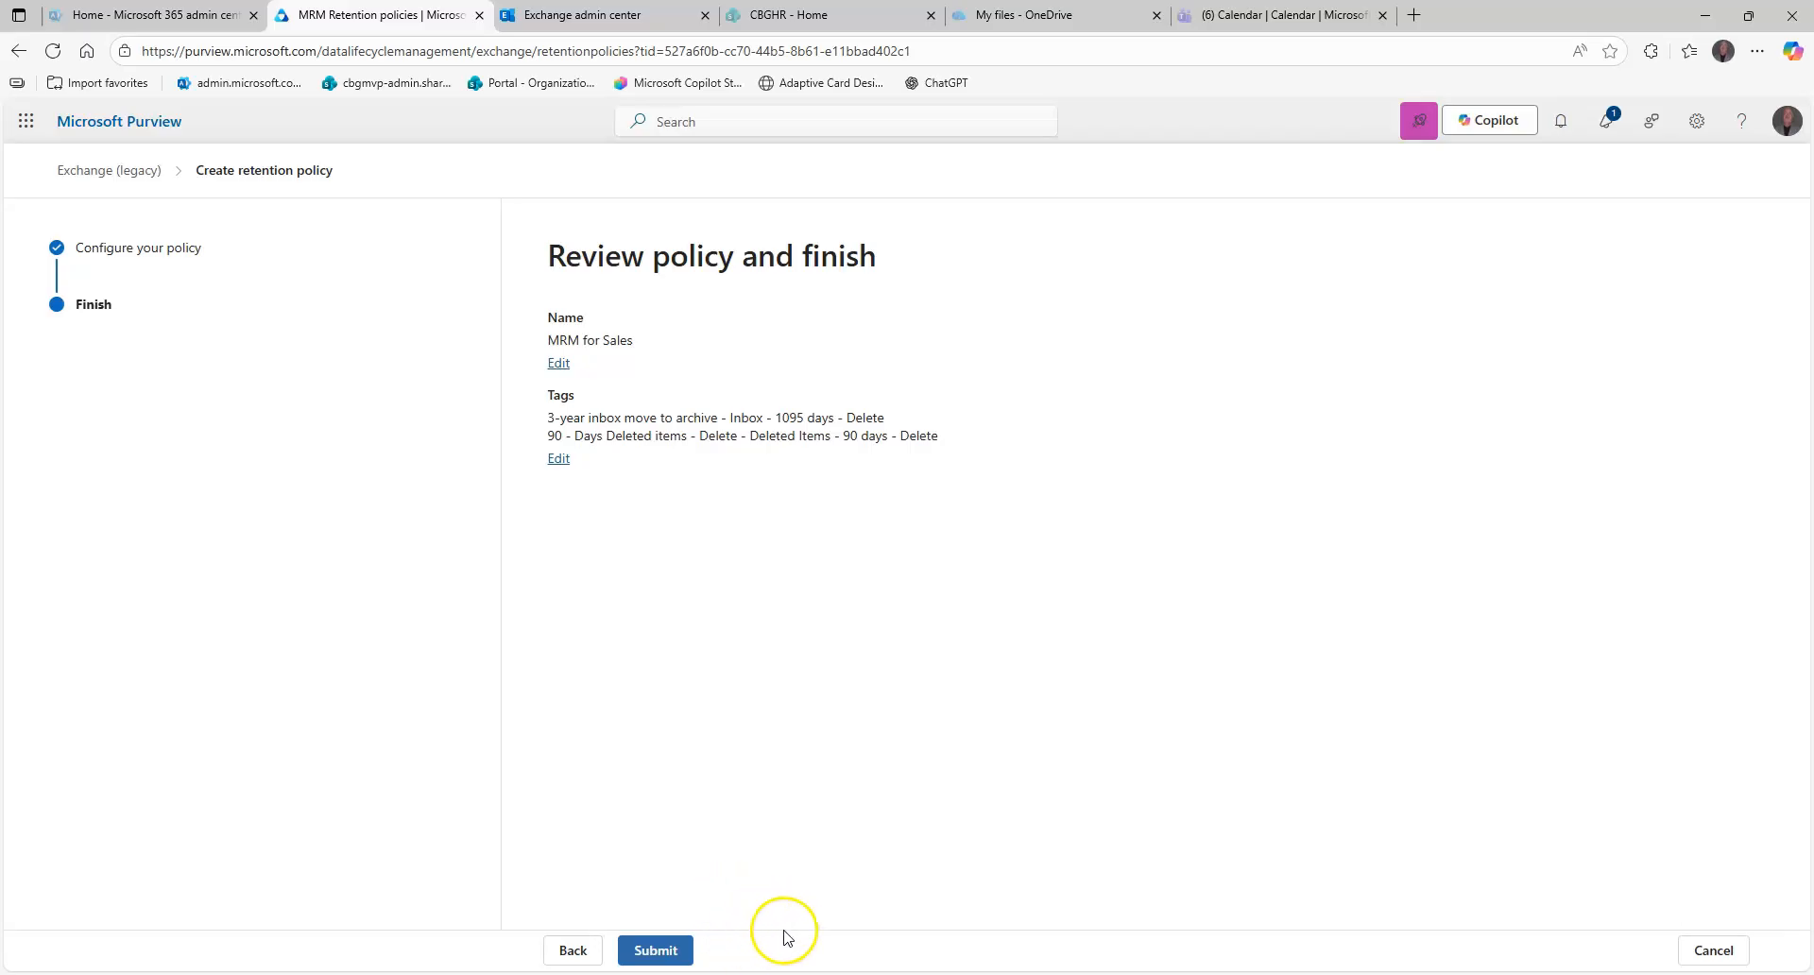
pyautogui.click(659, 950)
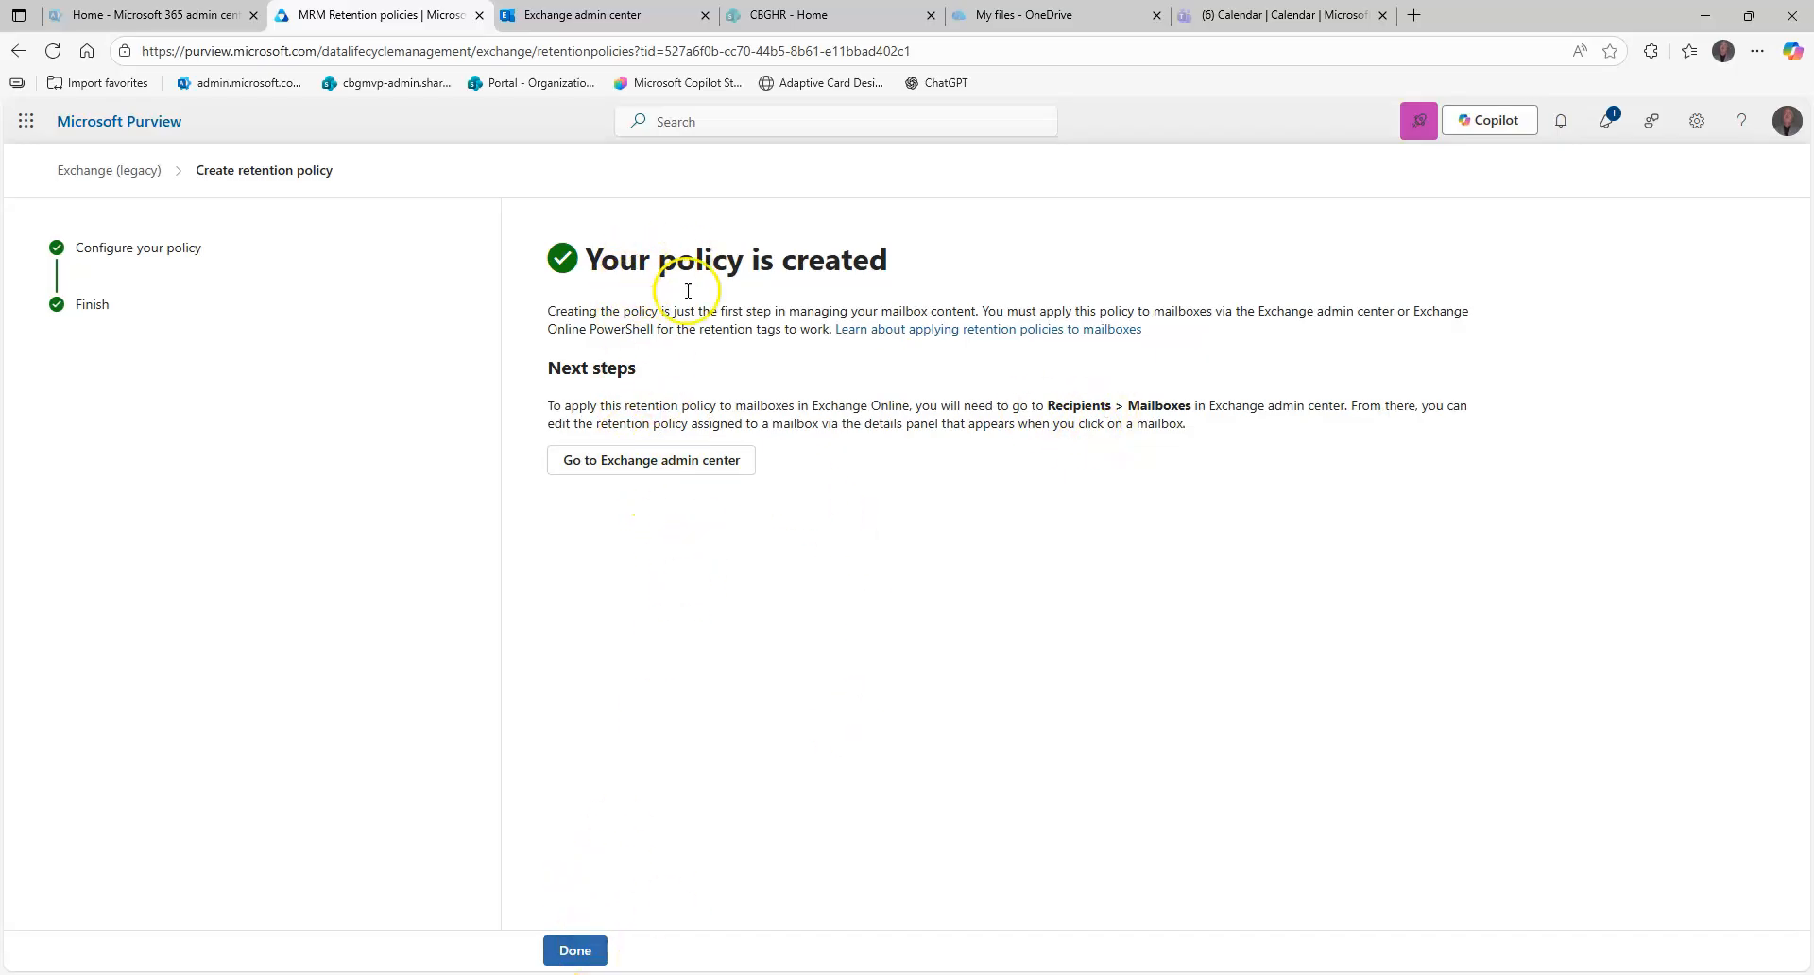
# Switch to the Exchange admin center, choose MRM for Sales as the open user mailbox's retention policy, and close the mailbox details.
pyautogui.click(581, 19)
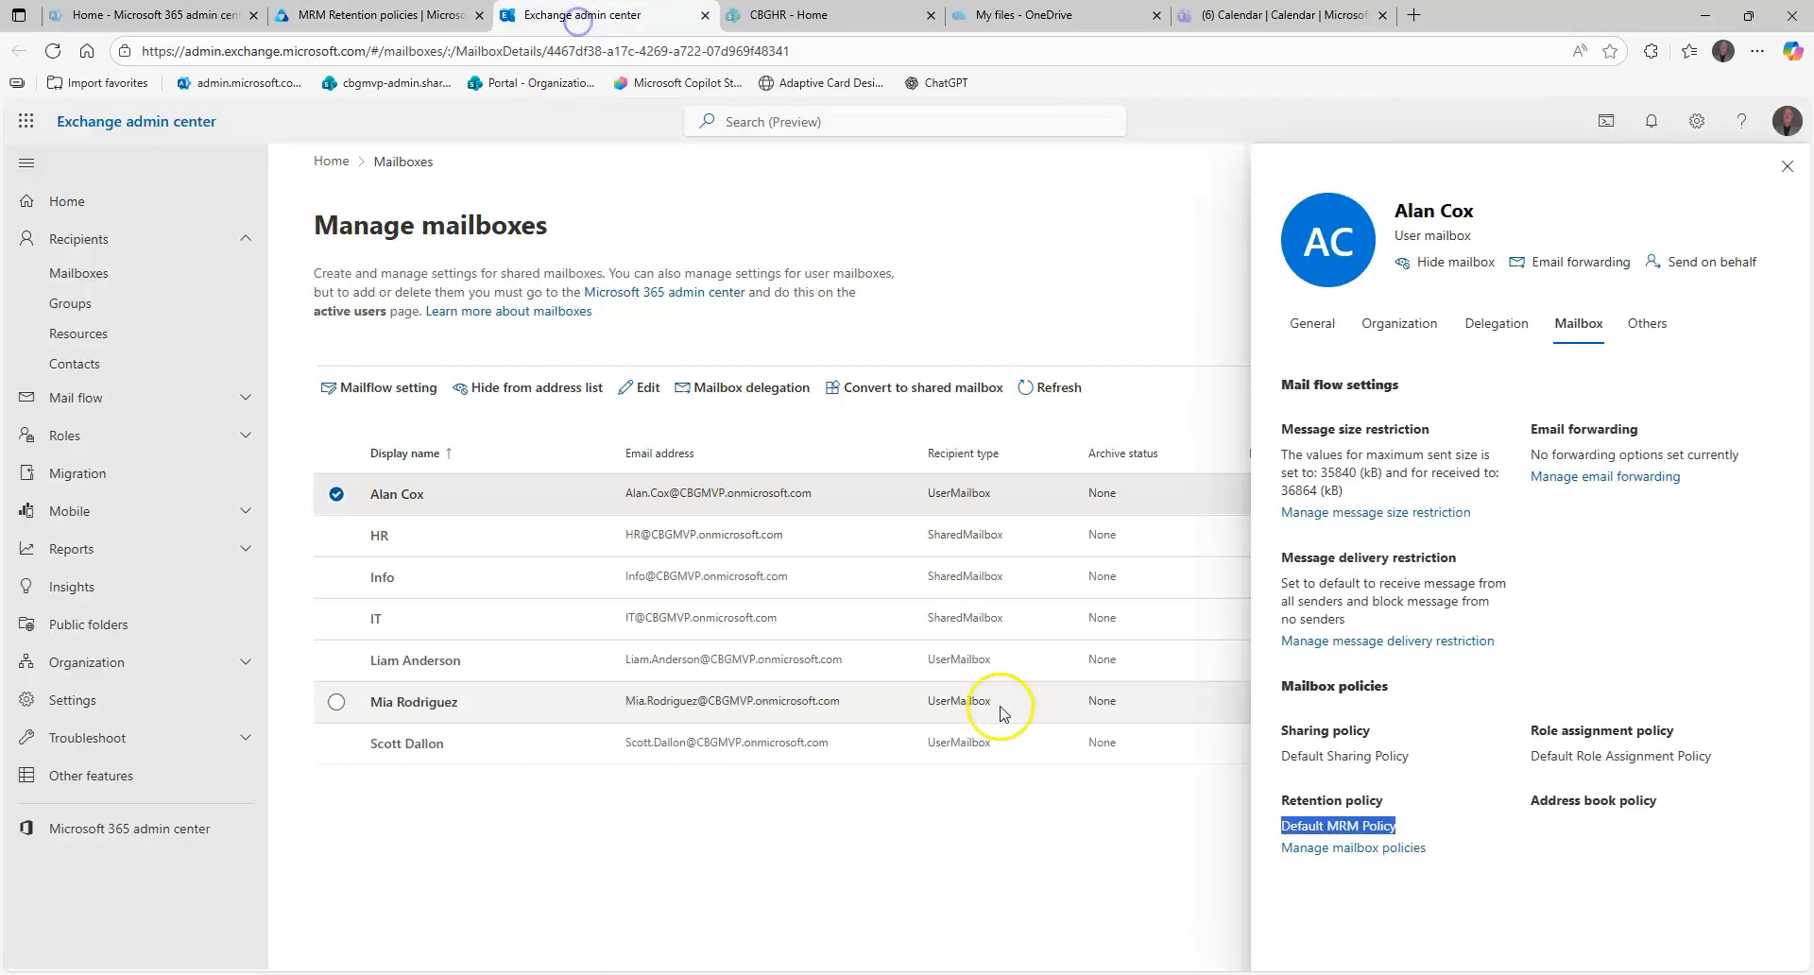
pyautogui.click(1313, 956)
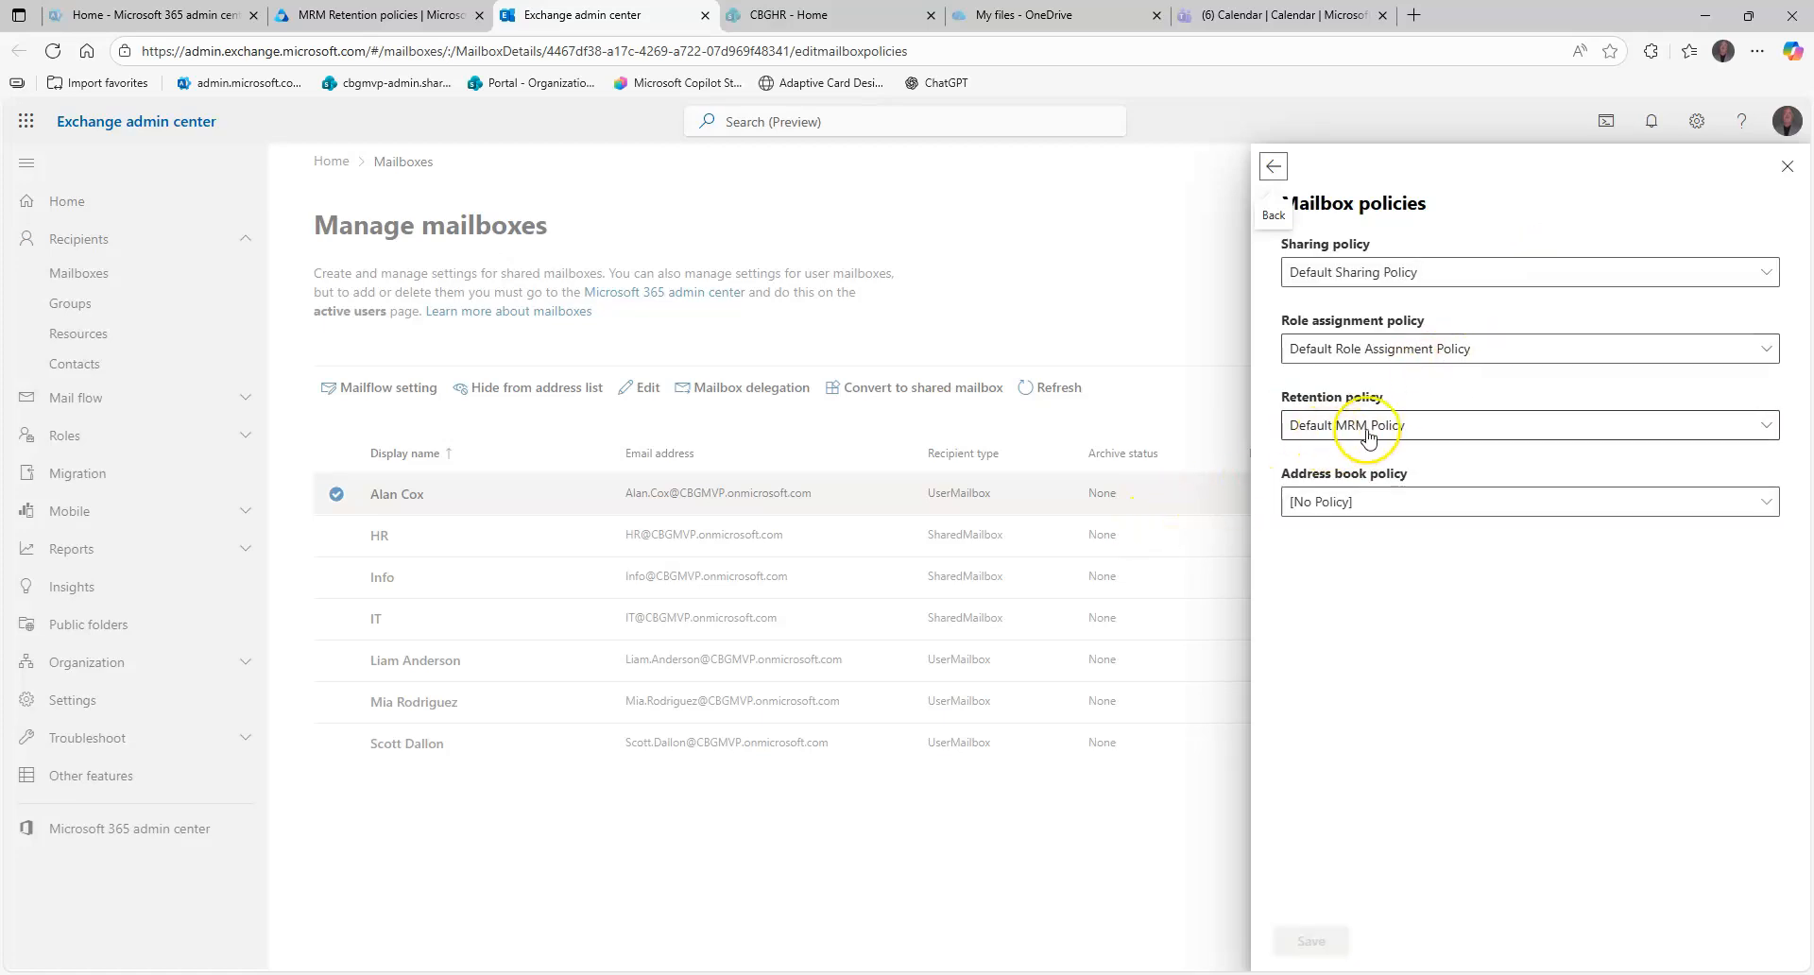
pyautogui.click(1365, 426)
pyautogui.click(1338, 527)
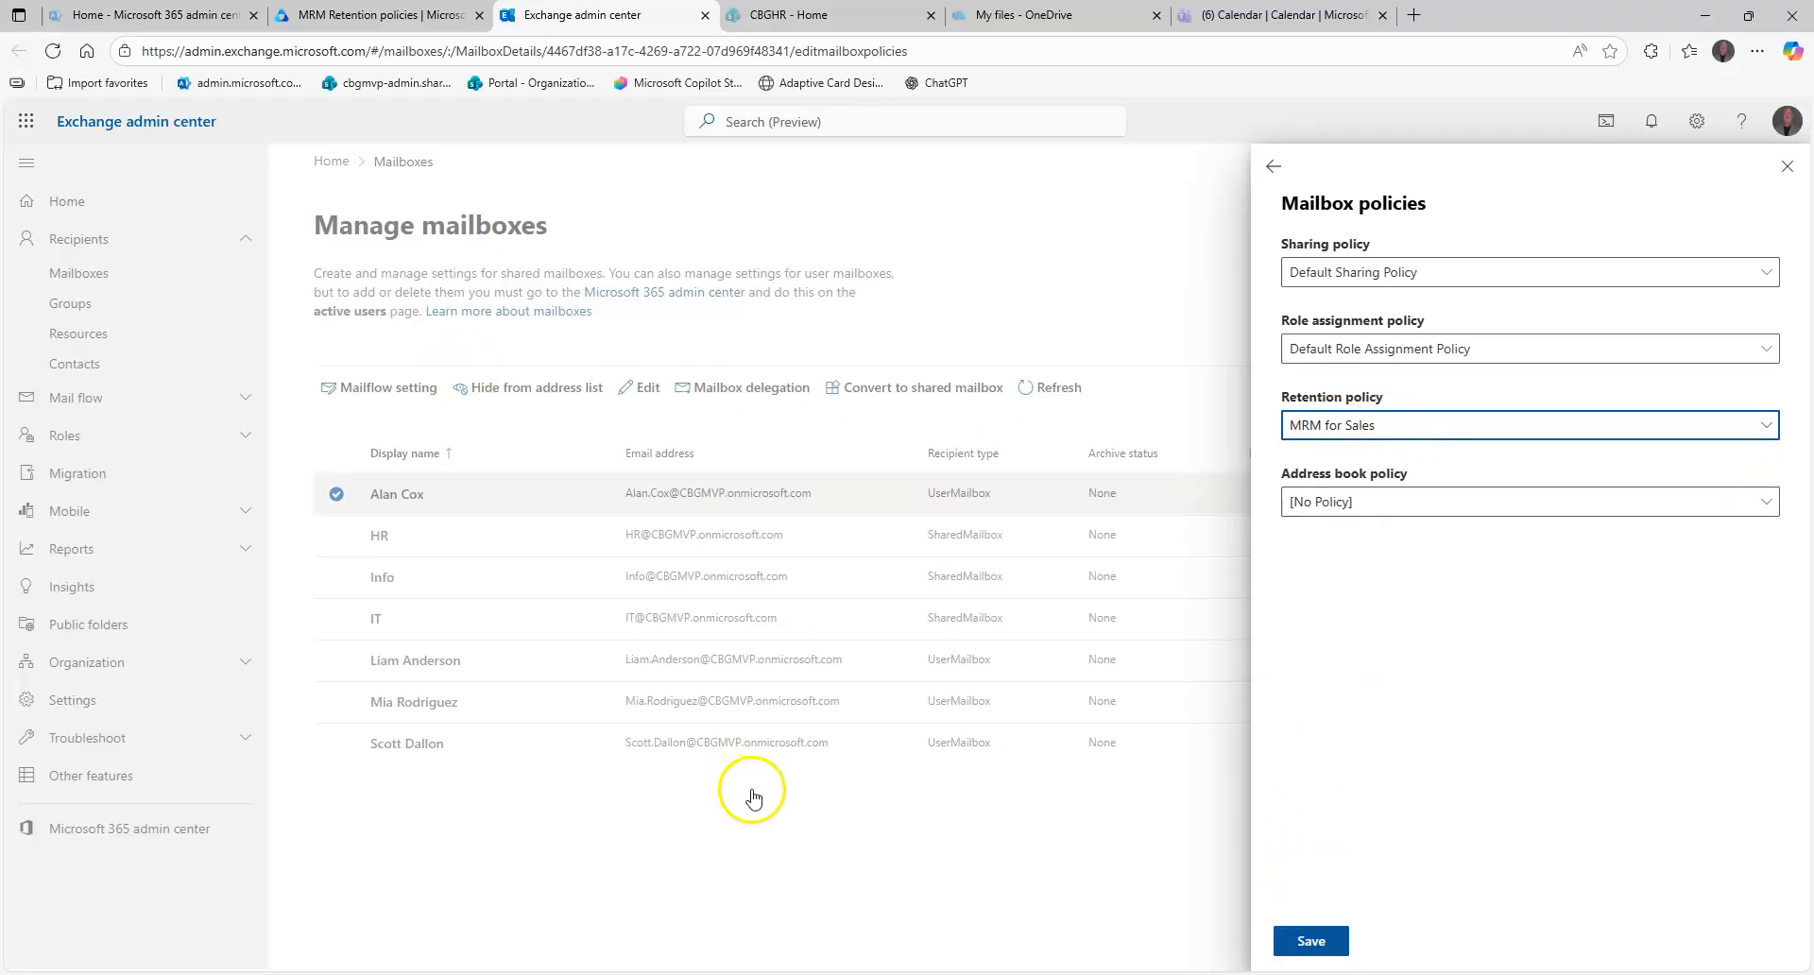
pyautogui.click(1787, 167)
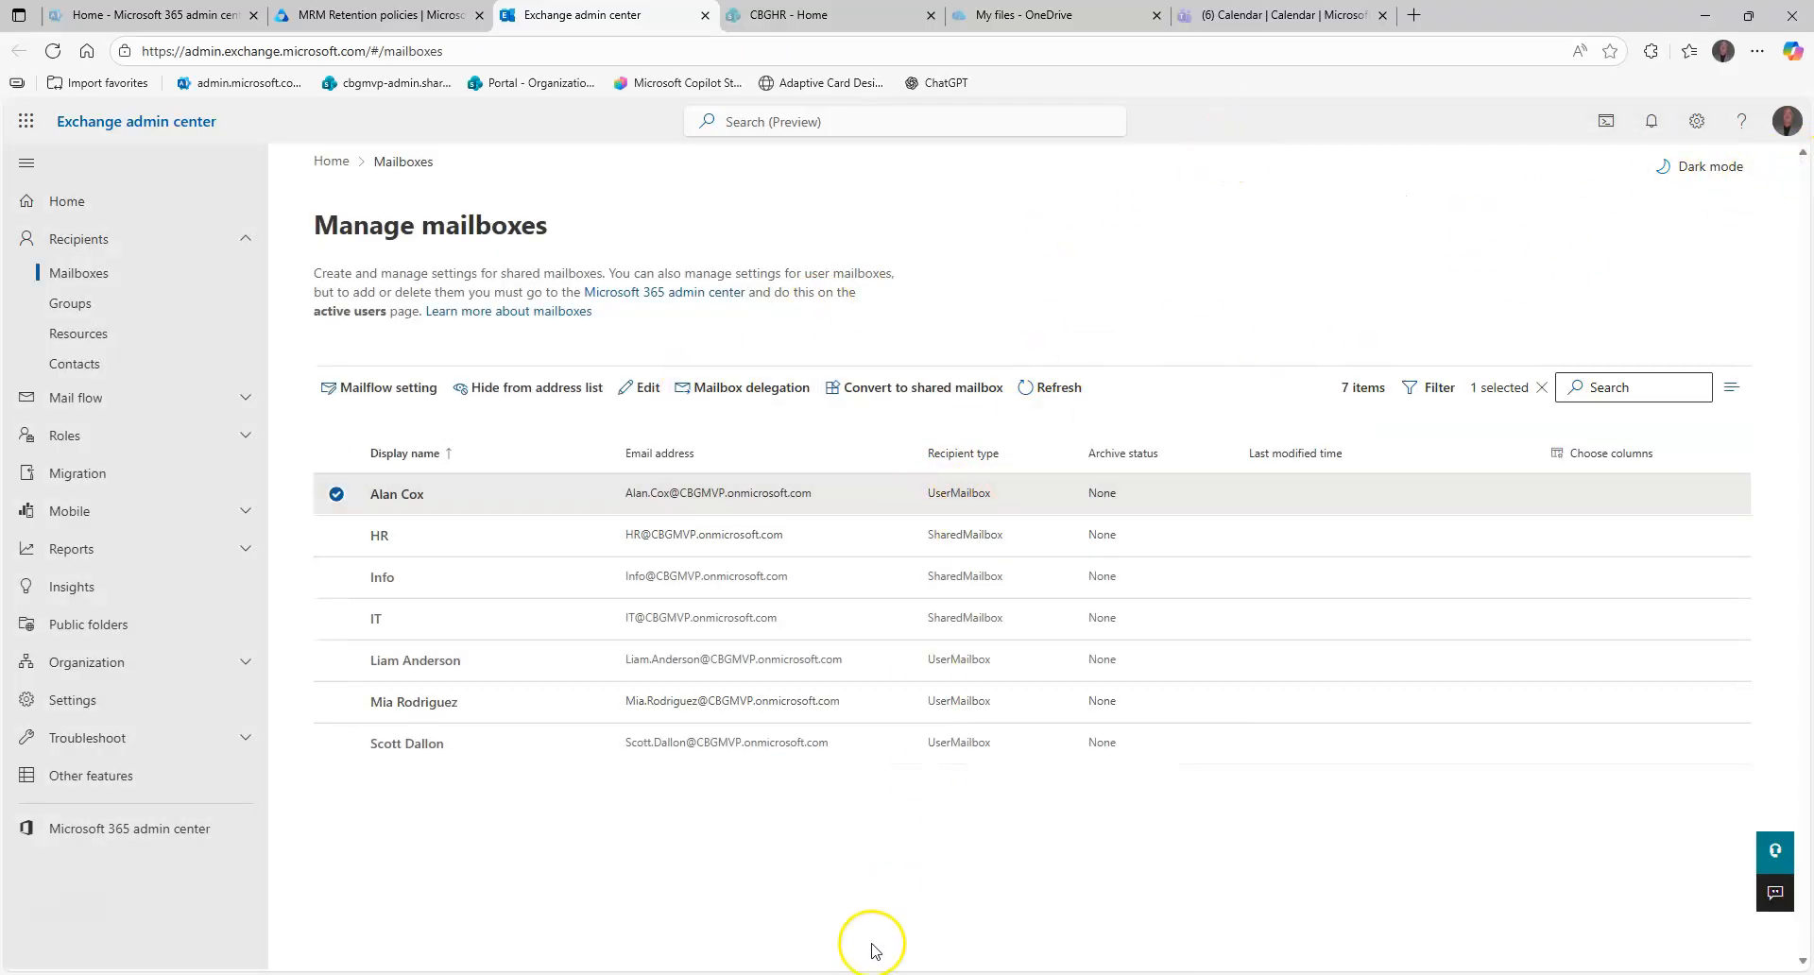
# Return to Purview, finish the policy wizard, and go to the MRM retention tags list, cancelling the open tag draft.
pyautogui.click(406, 16)
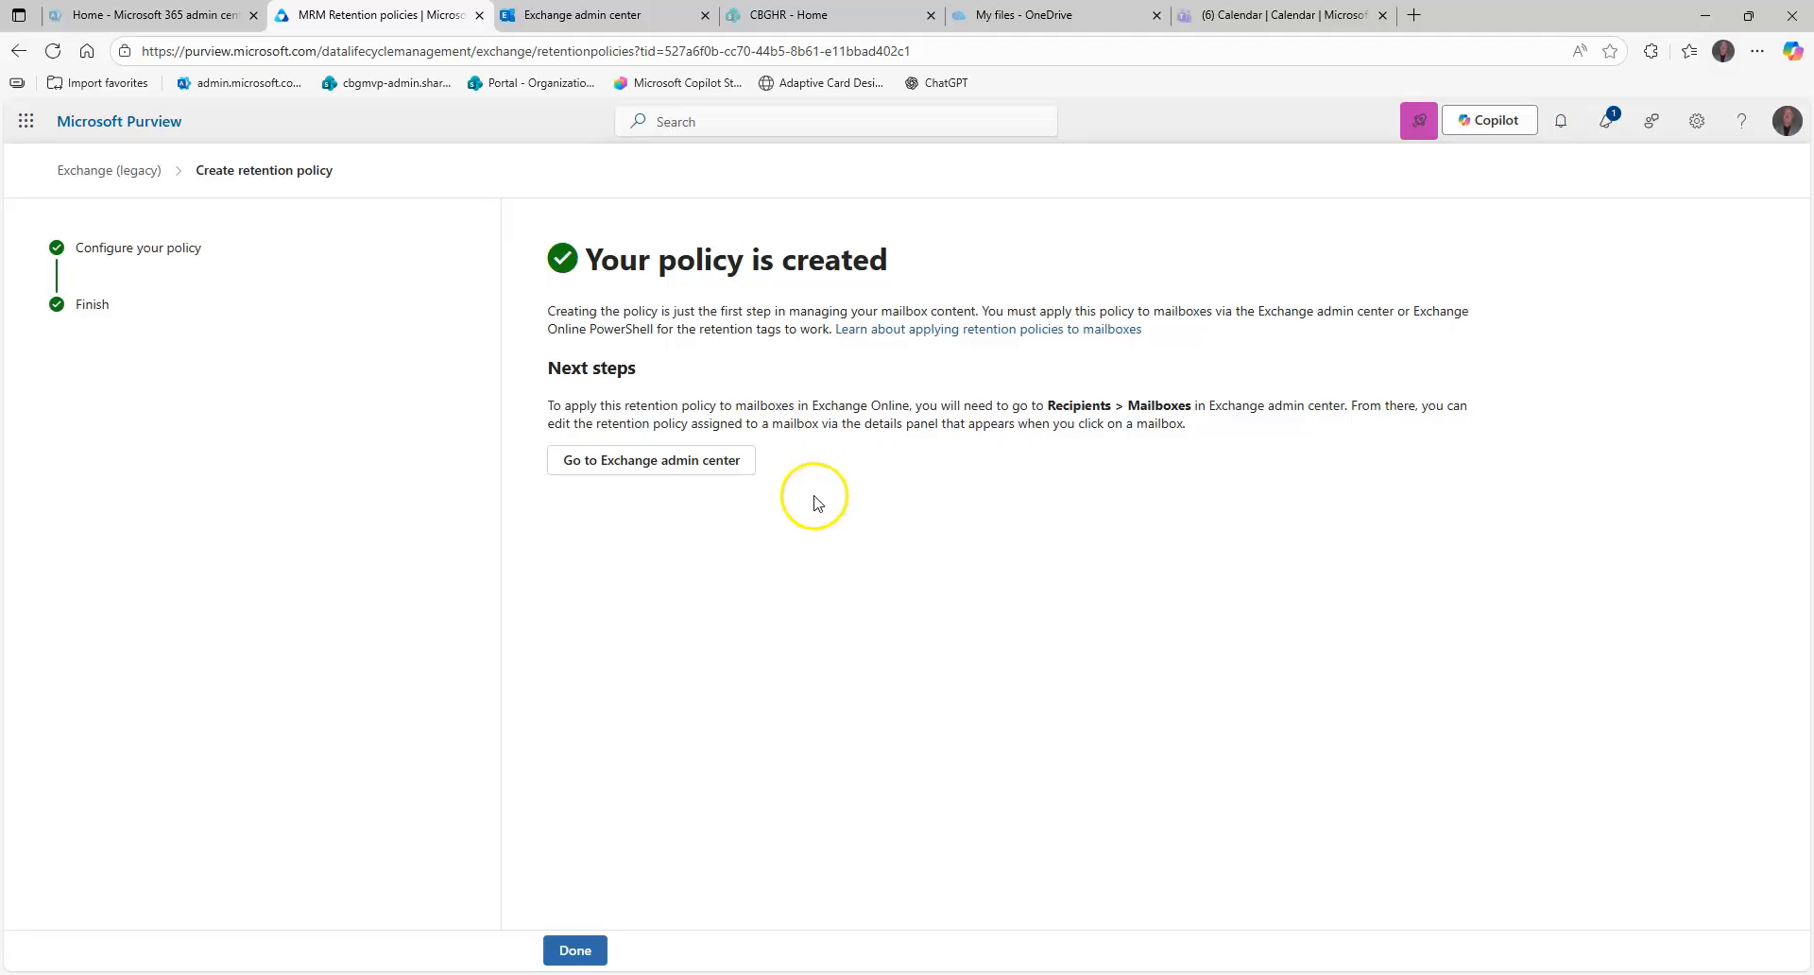
pyautogui.click(576, 952)
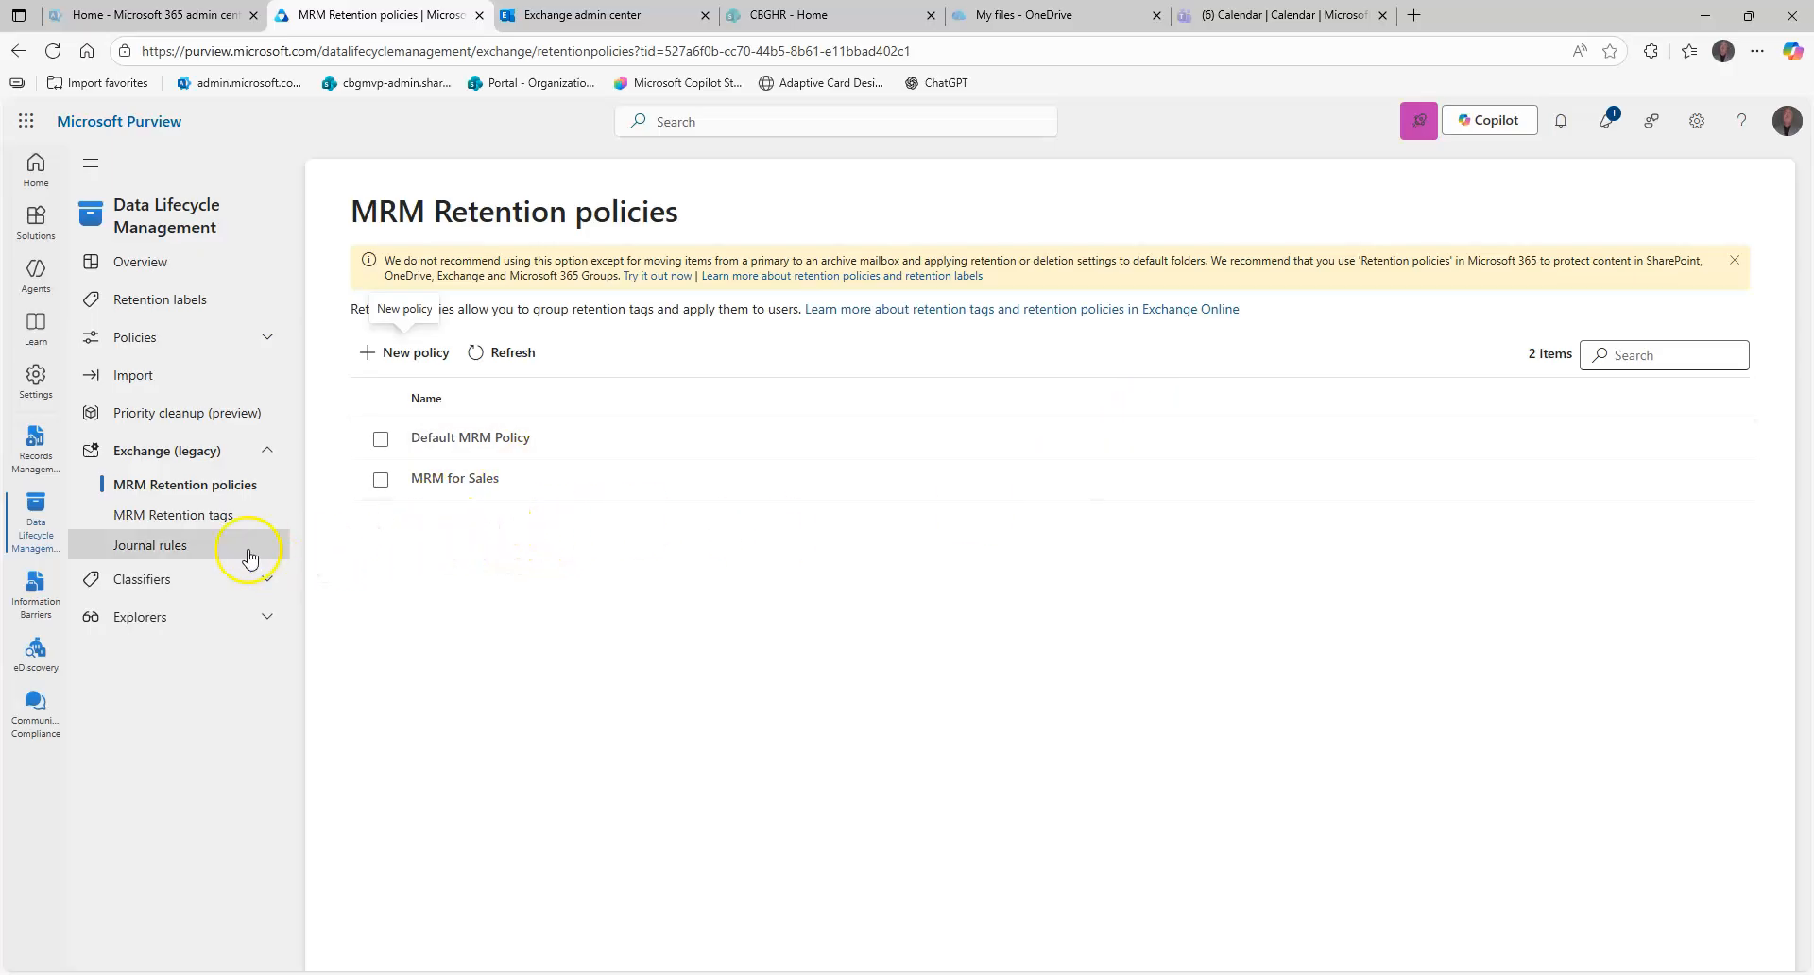
pyautogui.click(142, 515)
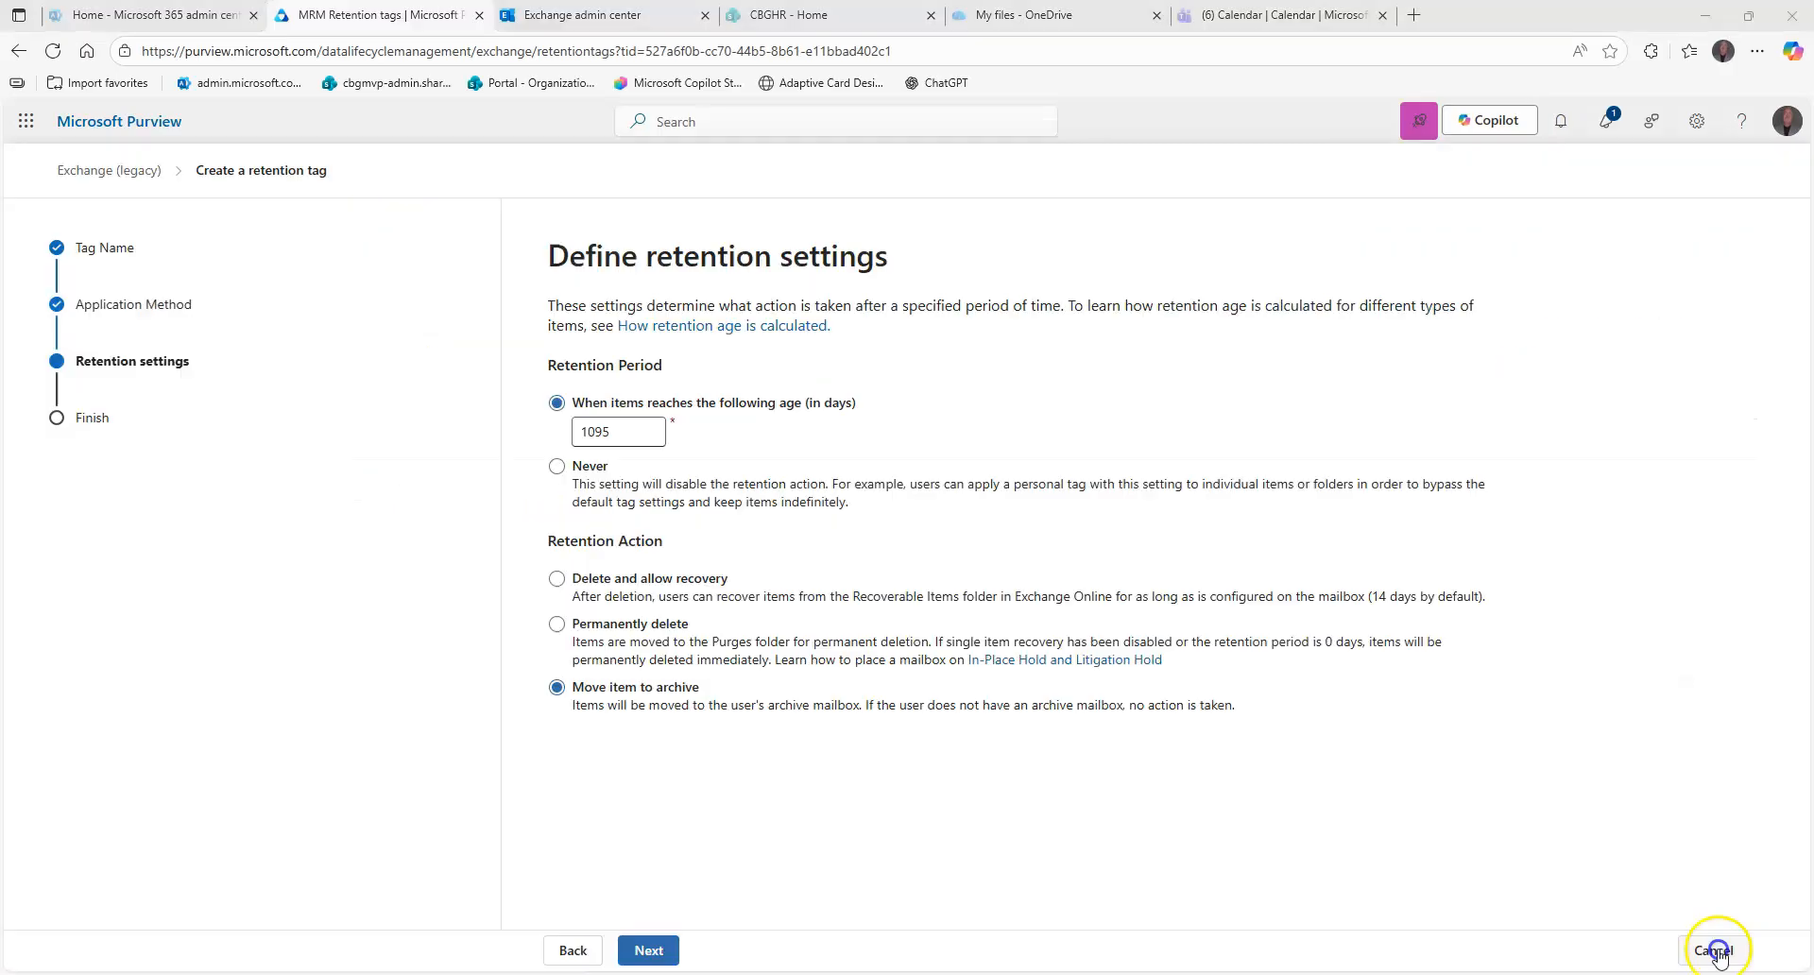
pyautogui.click(1714, 951)
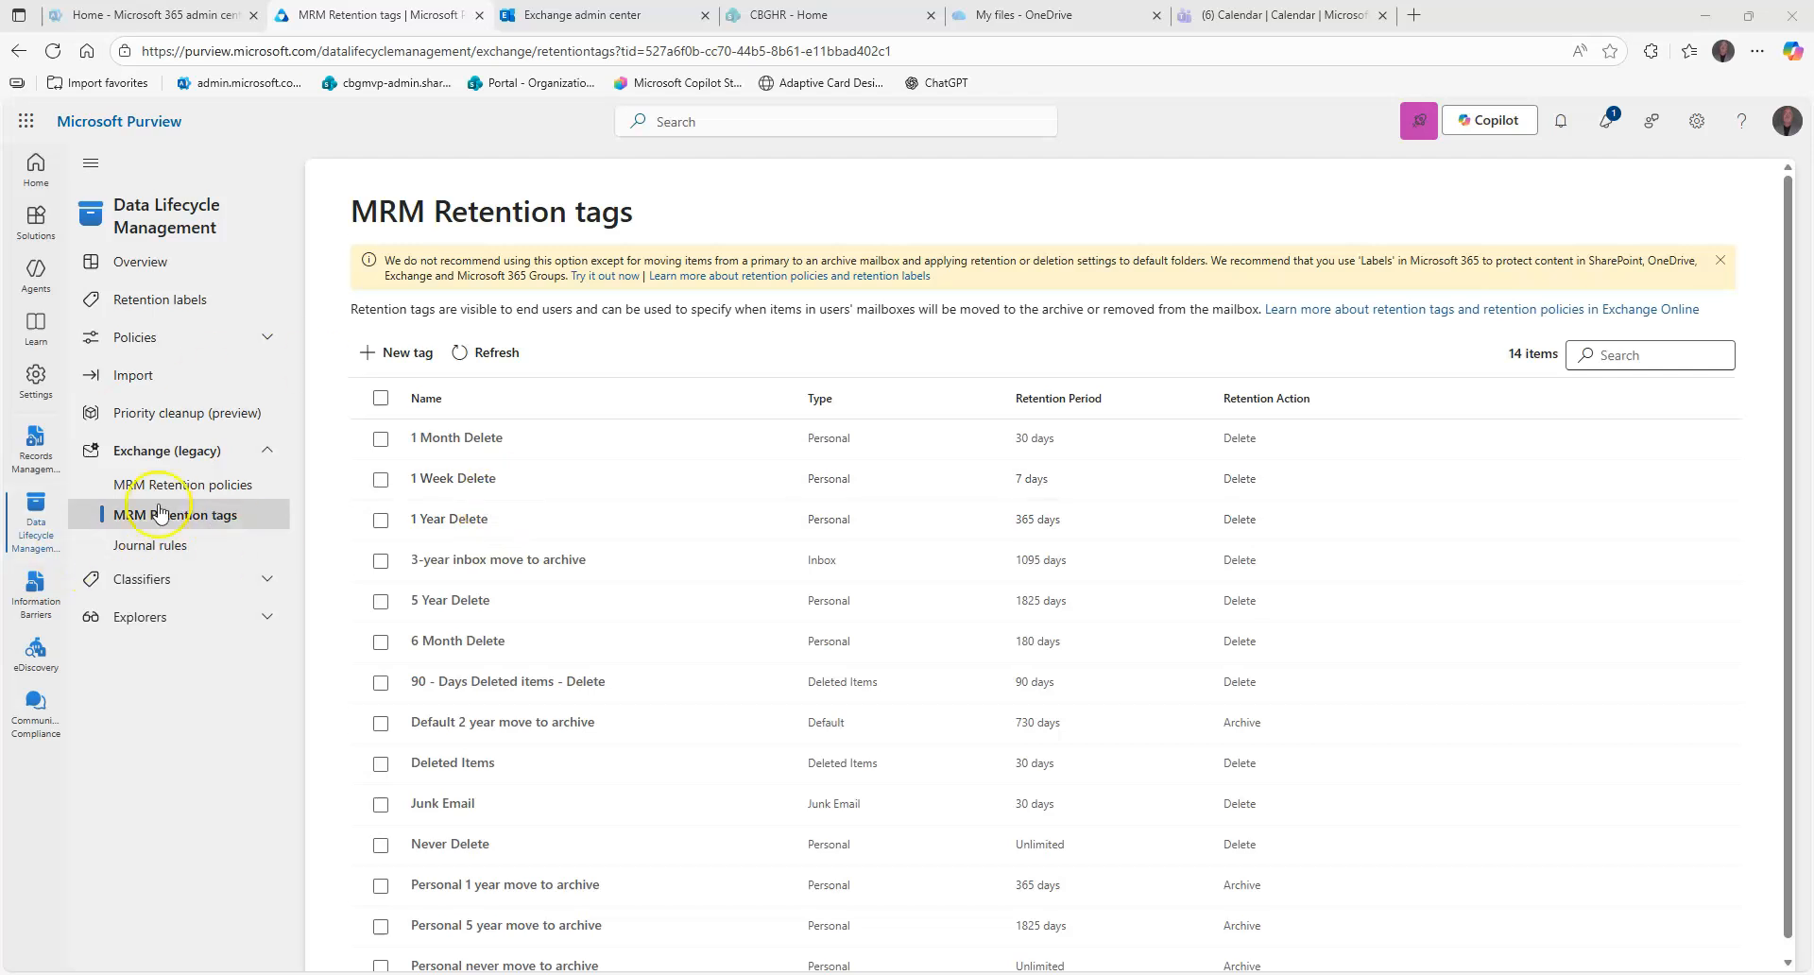
# Start a new retention tag with "3-year sales mbx - archive" as both name and description, and continue to the application method.
pyautogui.click(387, 359)
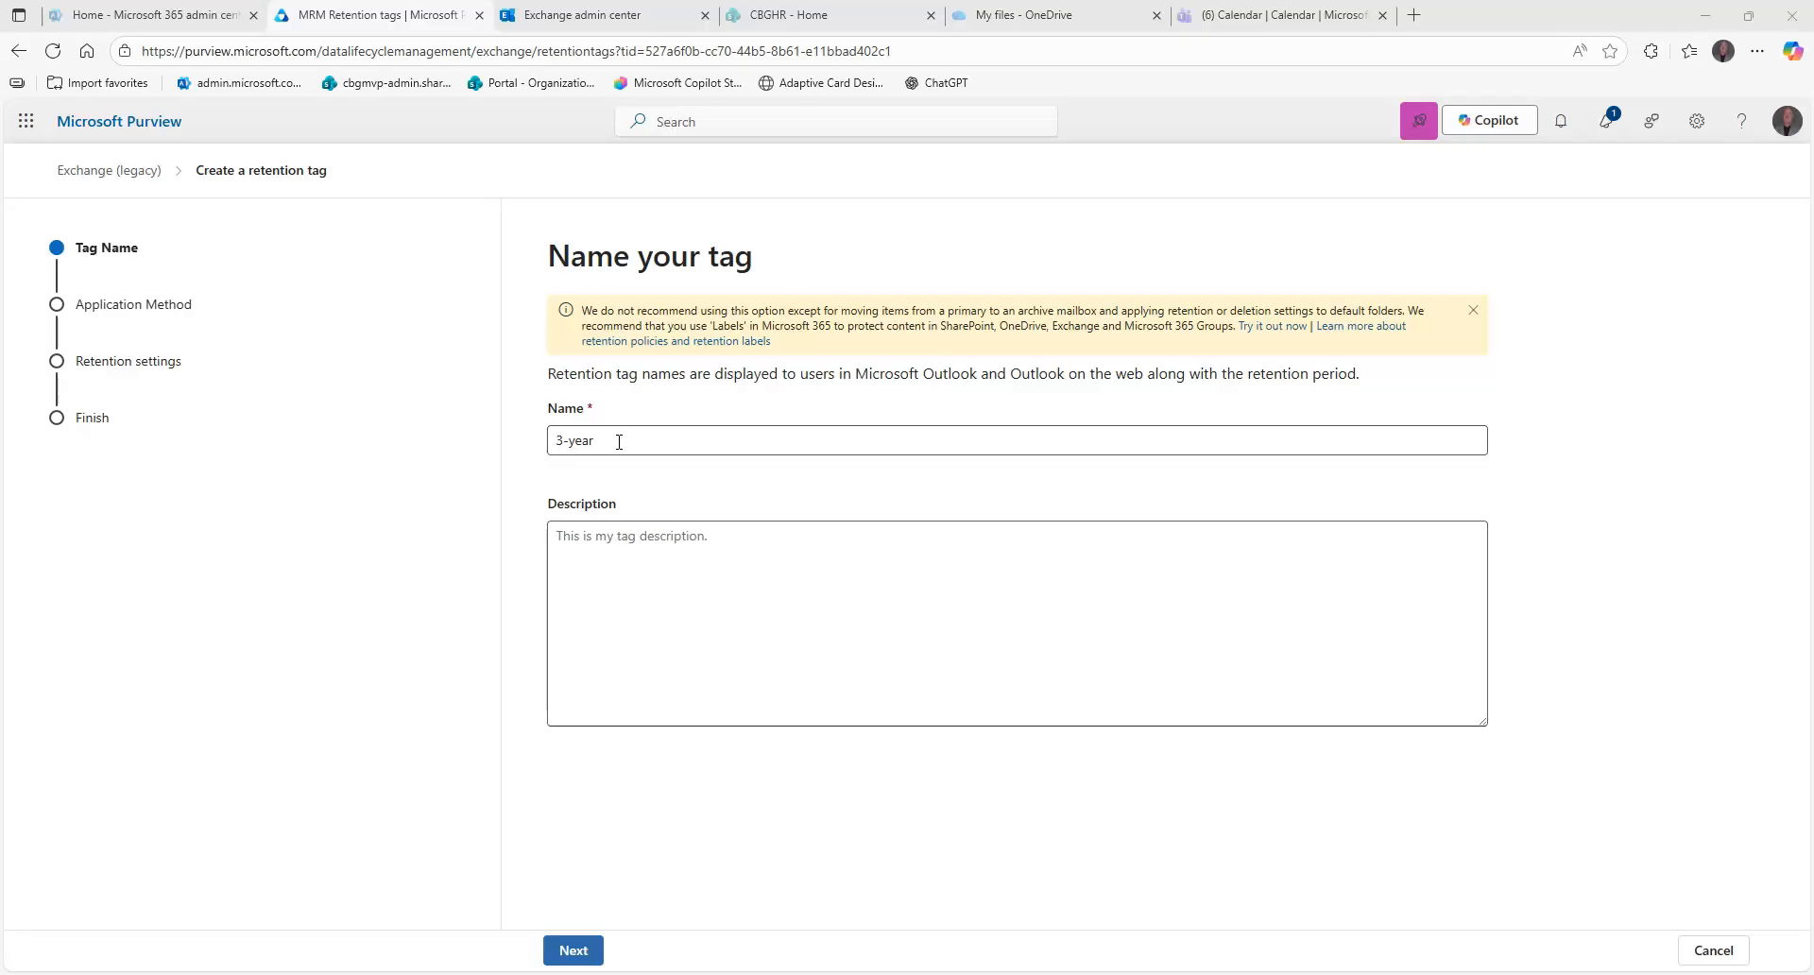
pyautogui.click(619, 441)
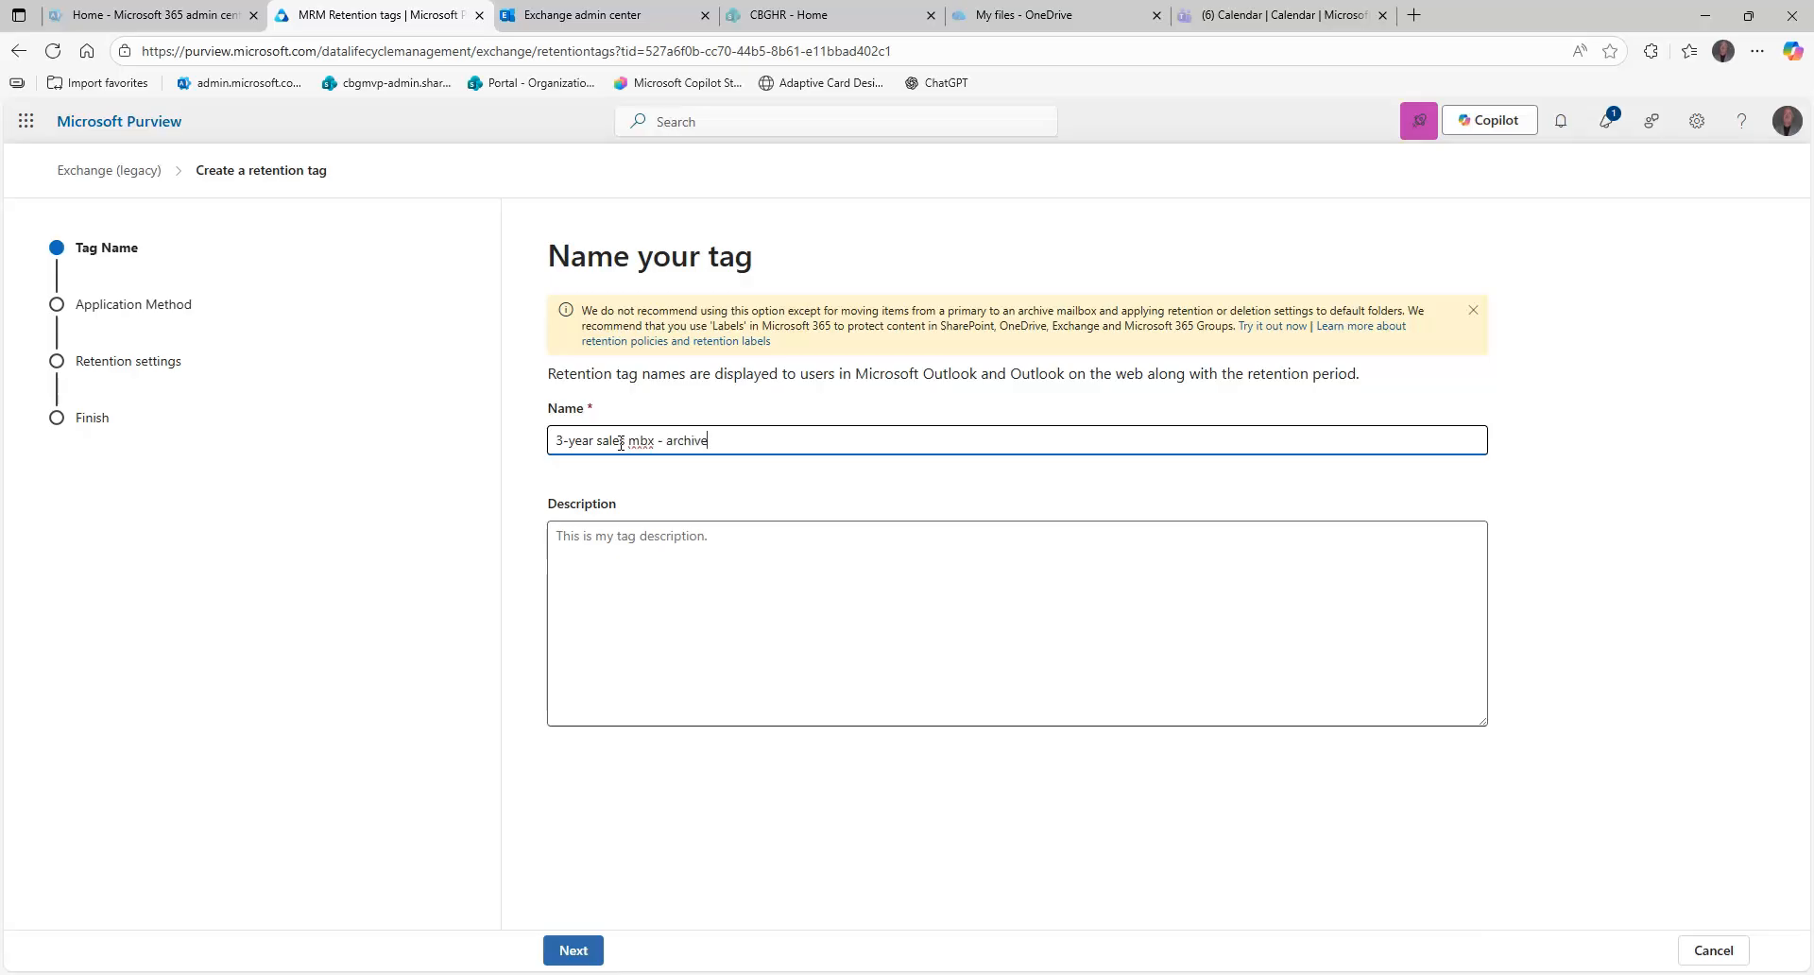
pyautogui.tripleClick(620, 444)
pyautogui.press('Tab')
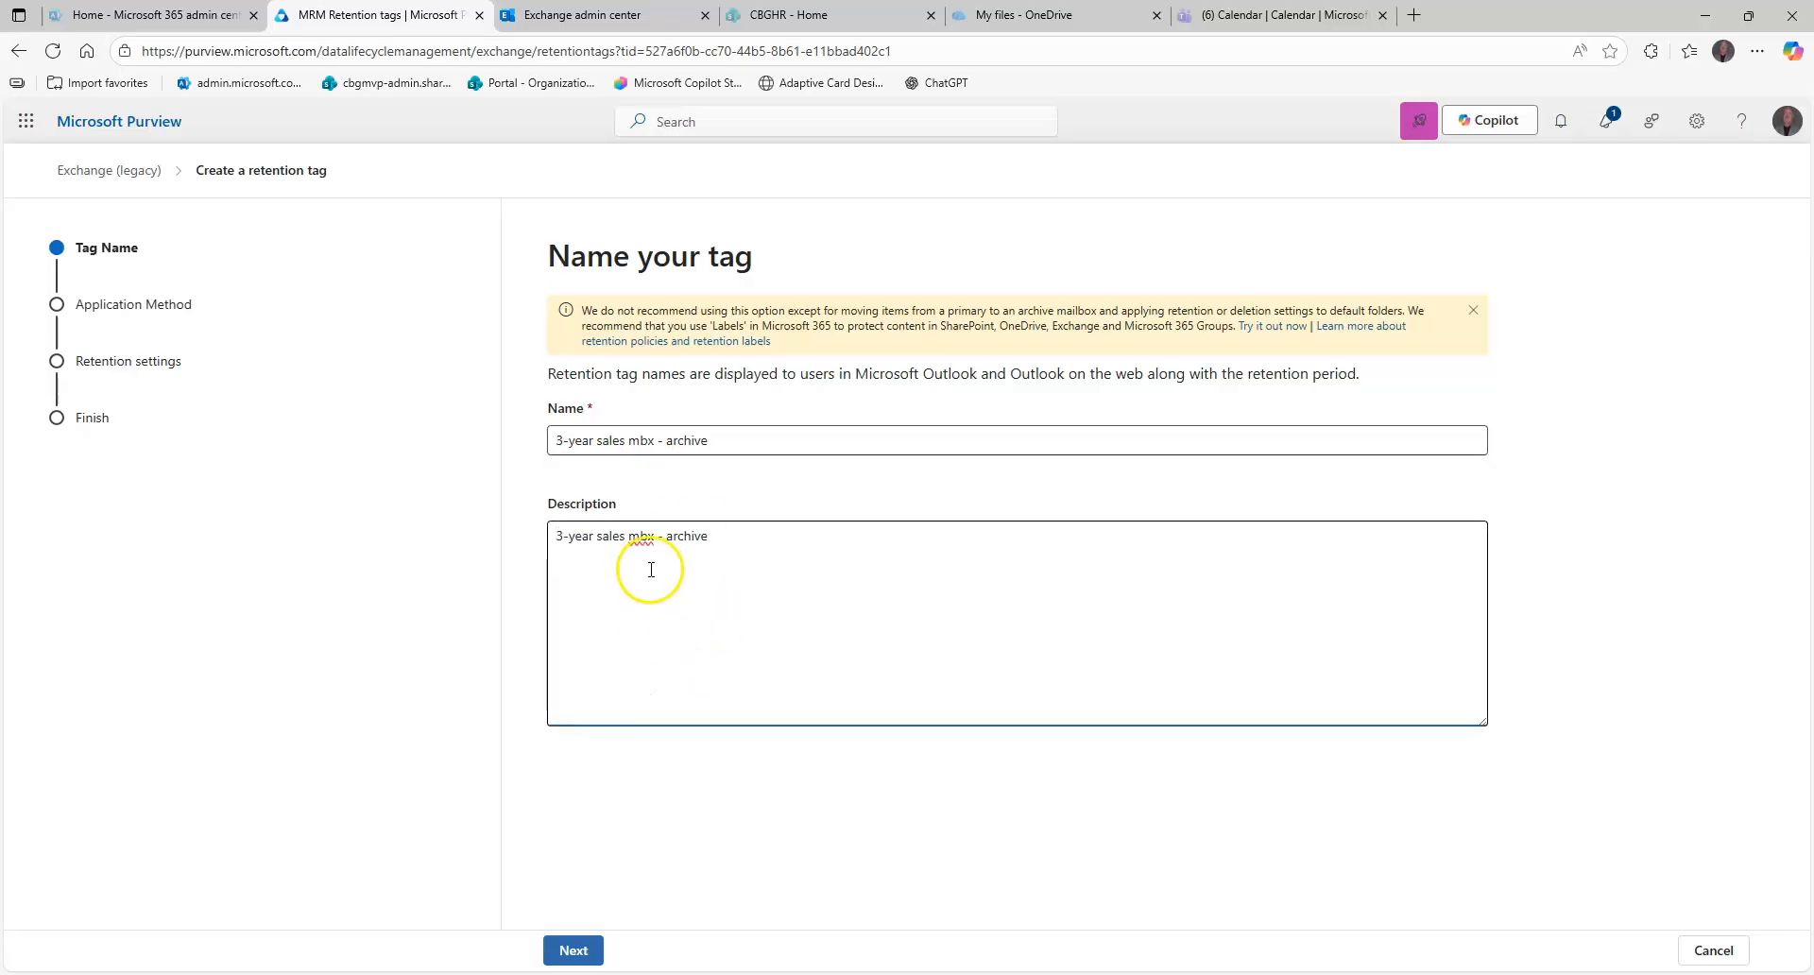
pyautogui.click(574, 950)
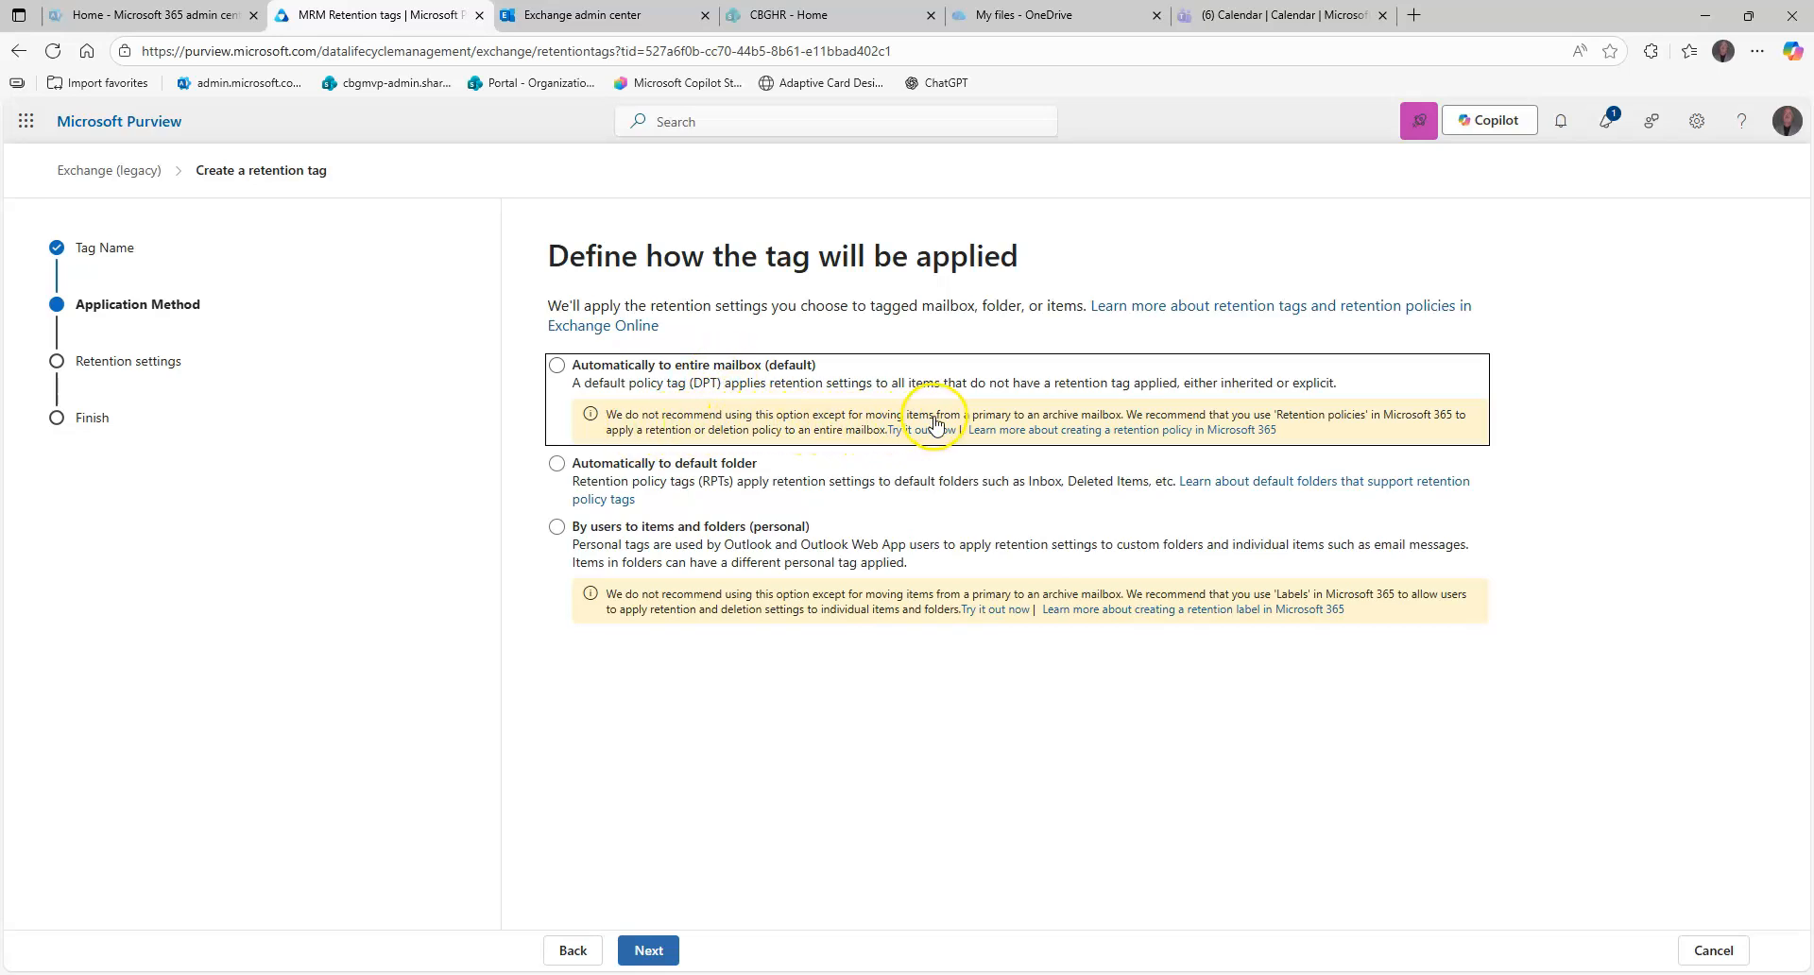
# Apply the new tag automatically to the entire mailbox, with a 1095-day retention period and the Move item to archive action.
pyautogui.click(651, 482)
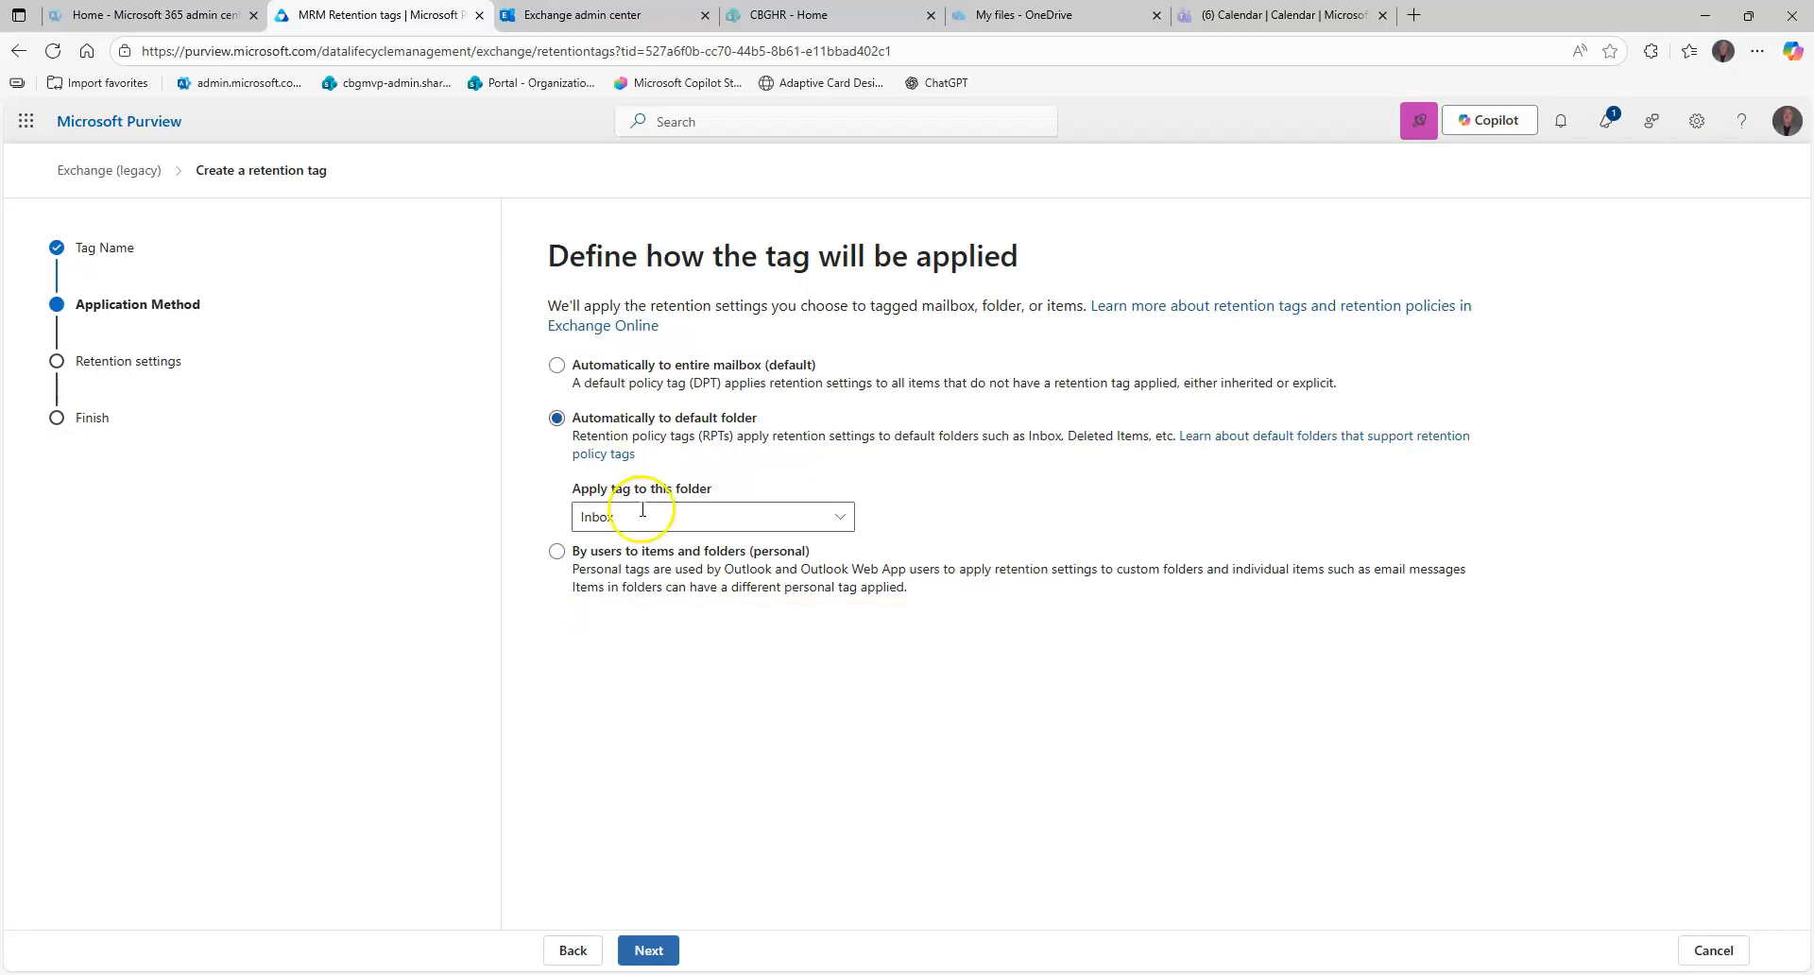
pyautogui.click(641, 515)
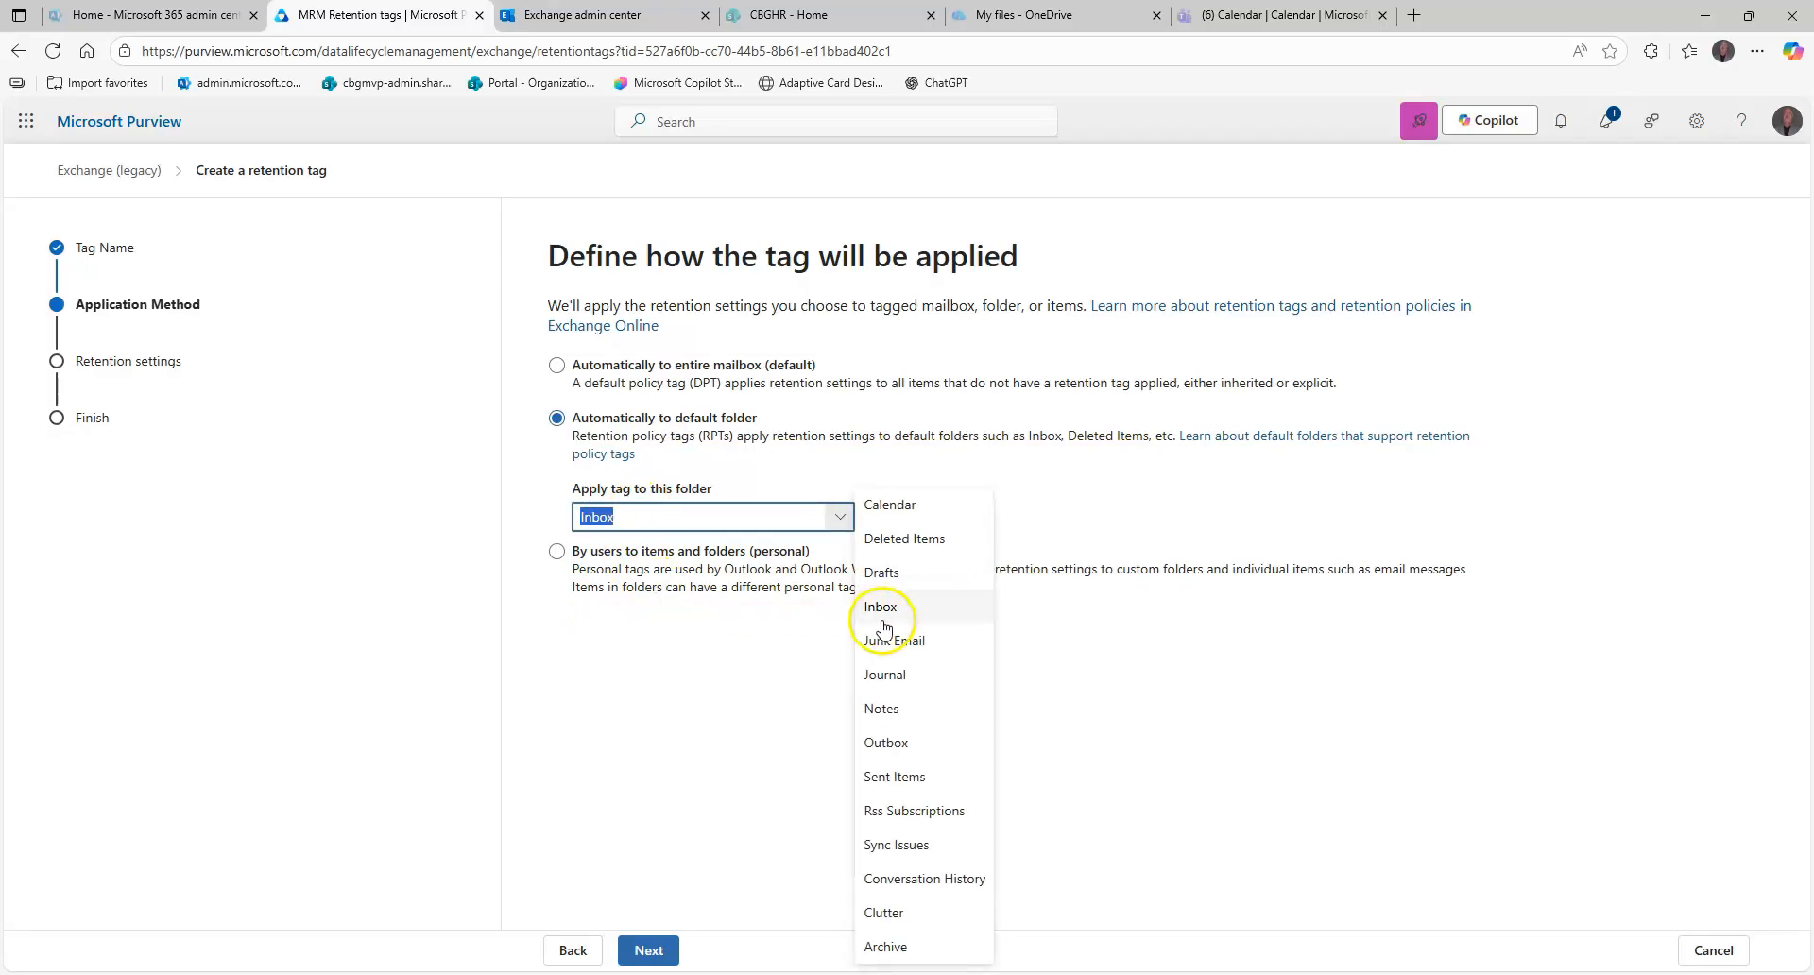
pyautogui.click(616, 377)
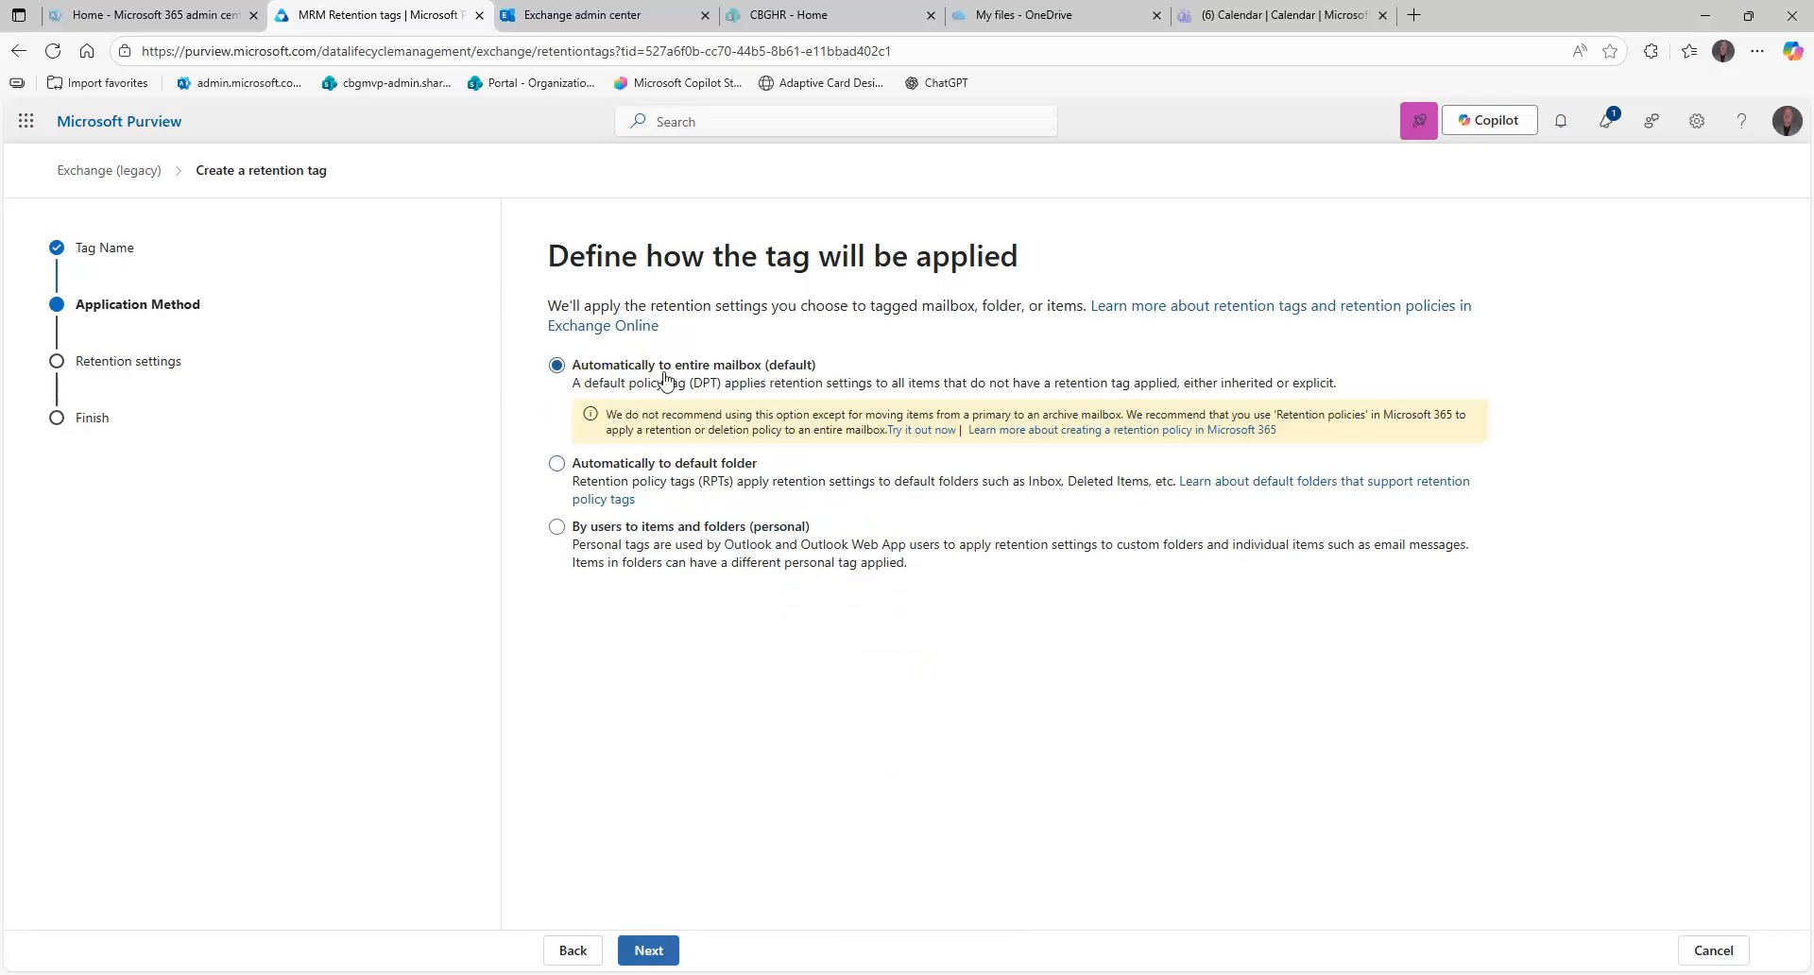
pyautogui.click(667, 950)
pyautogui.click(630, 432)
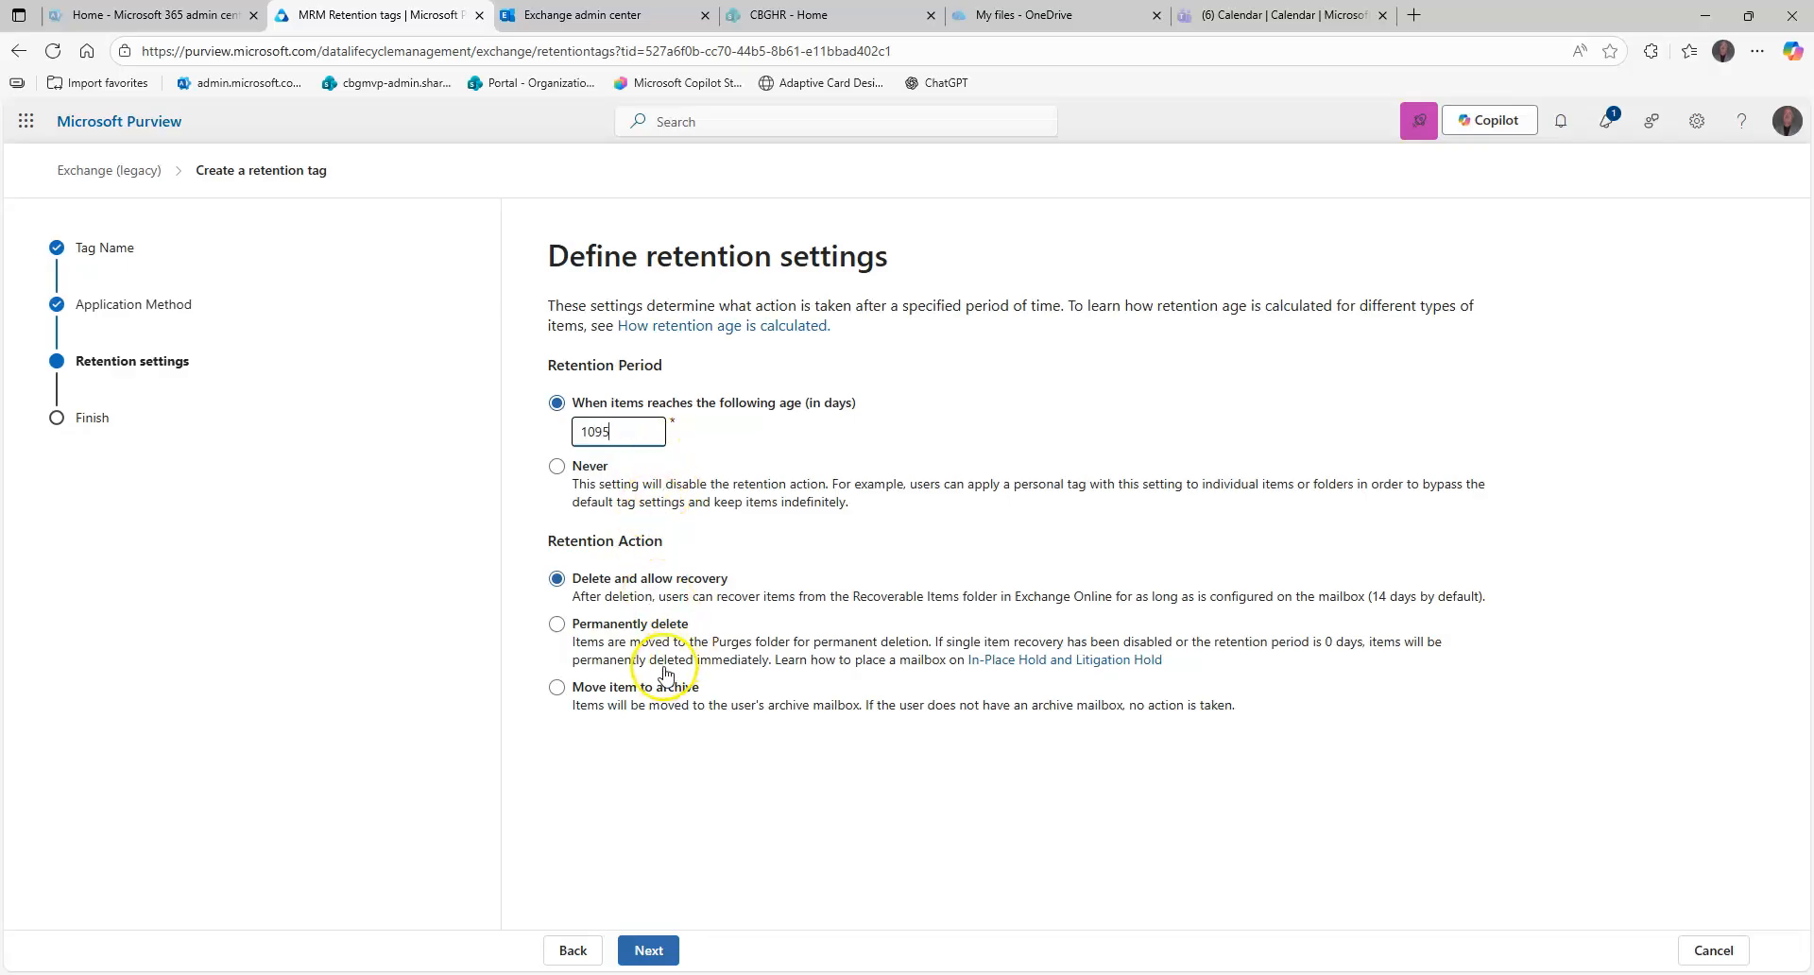
pyautogui.click(598, 688)
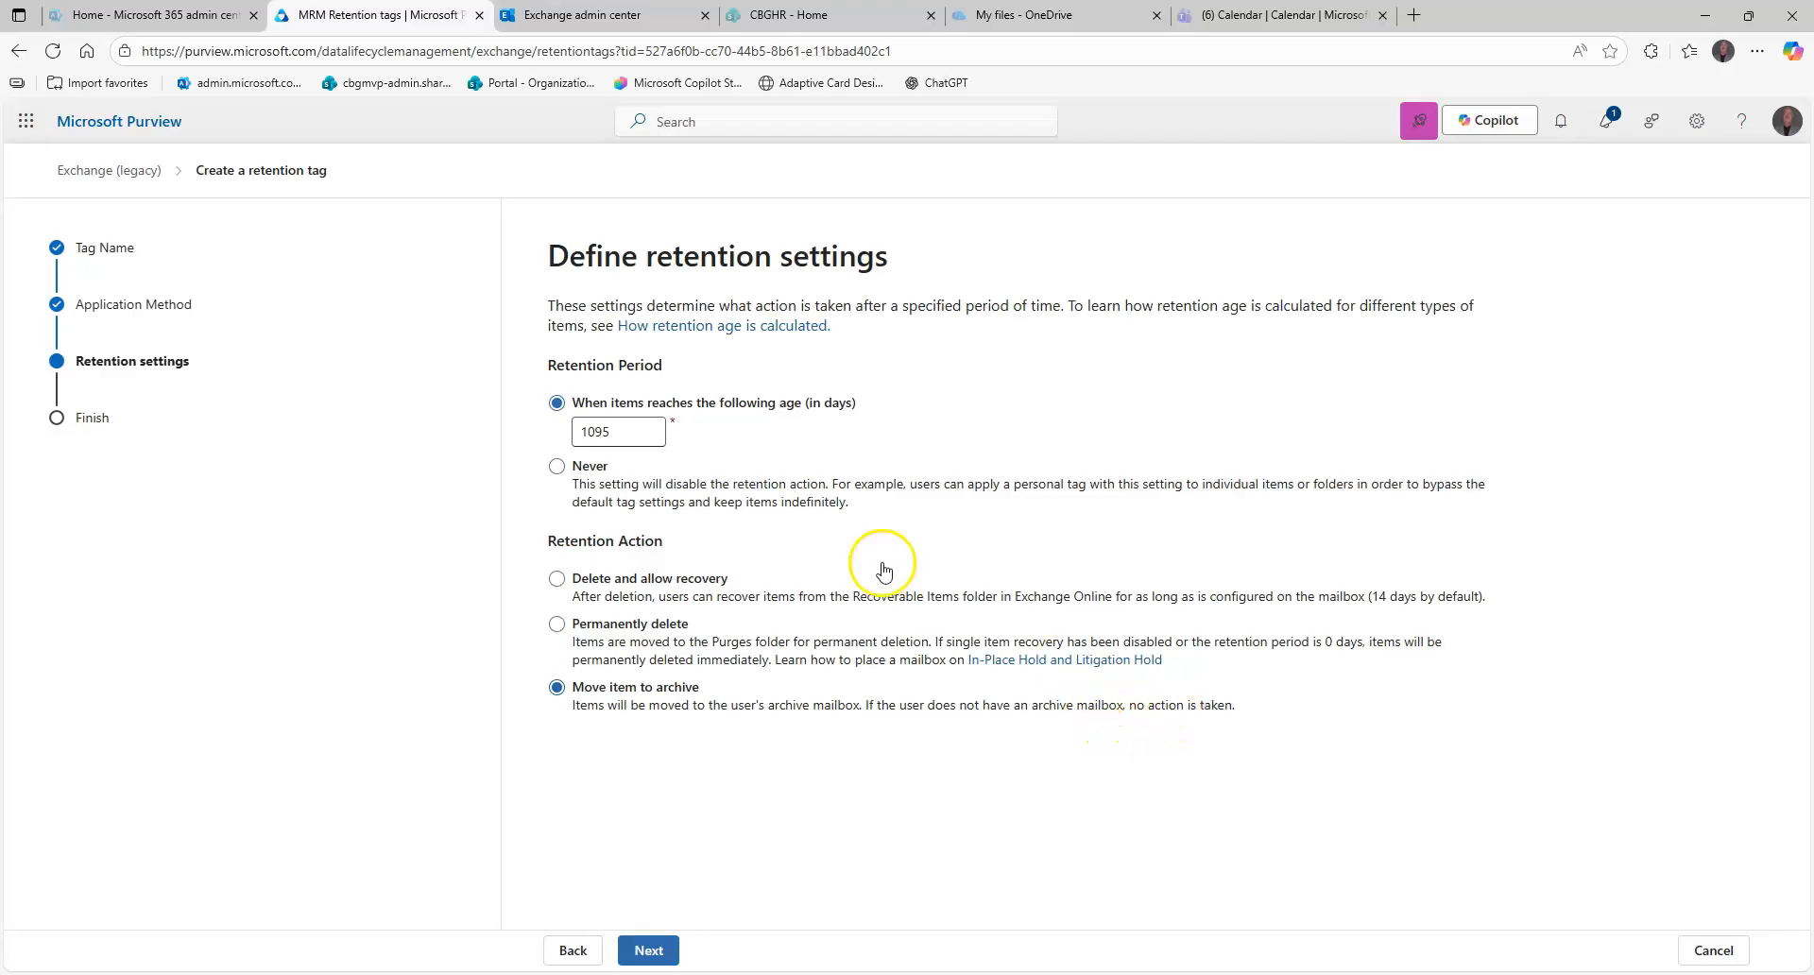
# Switch to the Exchange admin center, enable the open user's mailbox archive, name it with the first name plus "- Exchange Online Archive", and close the details.
pyautogui.click(526, 26)
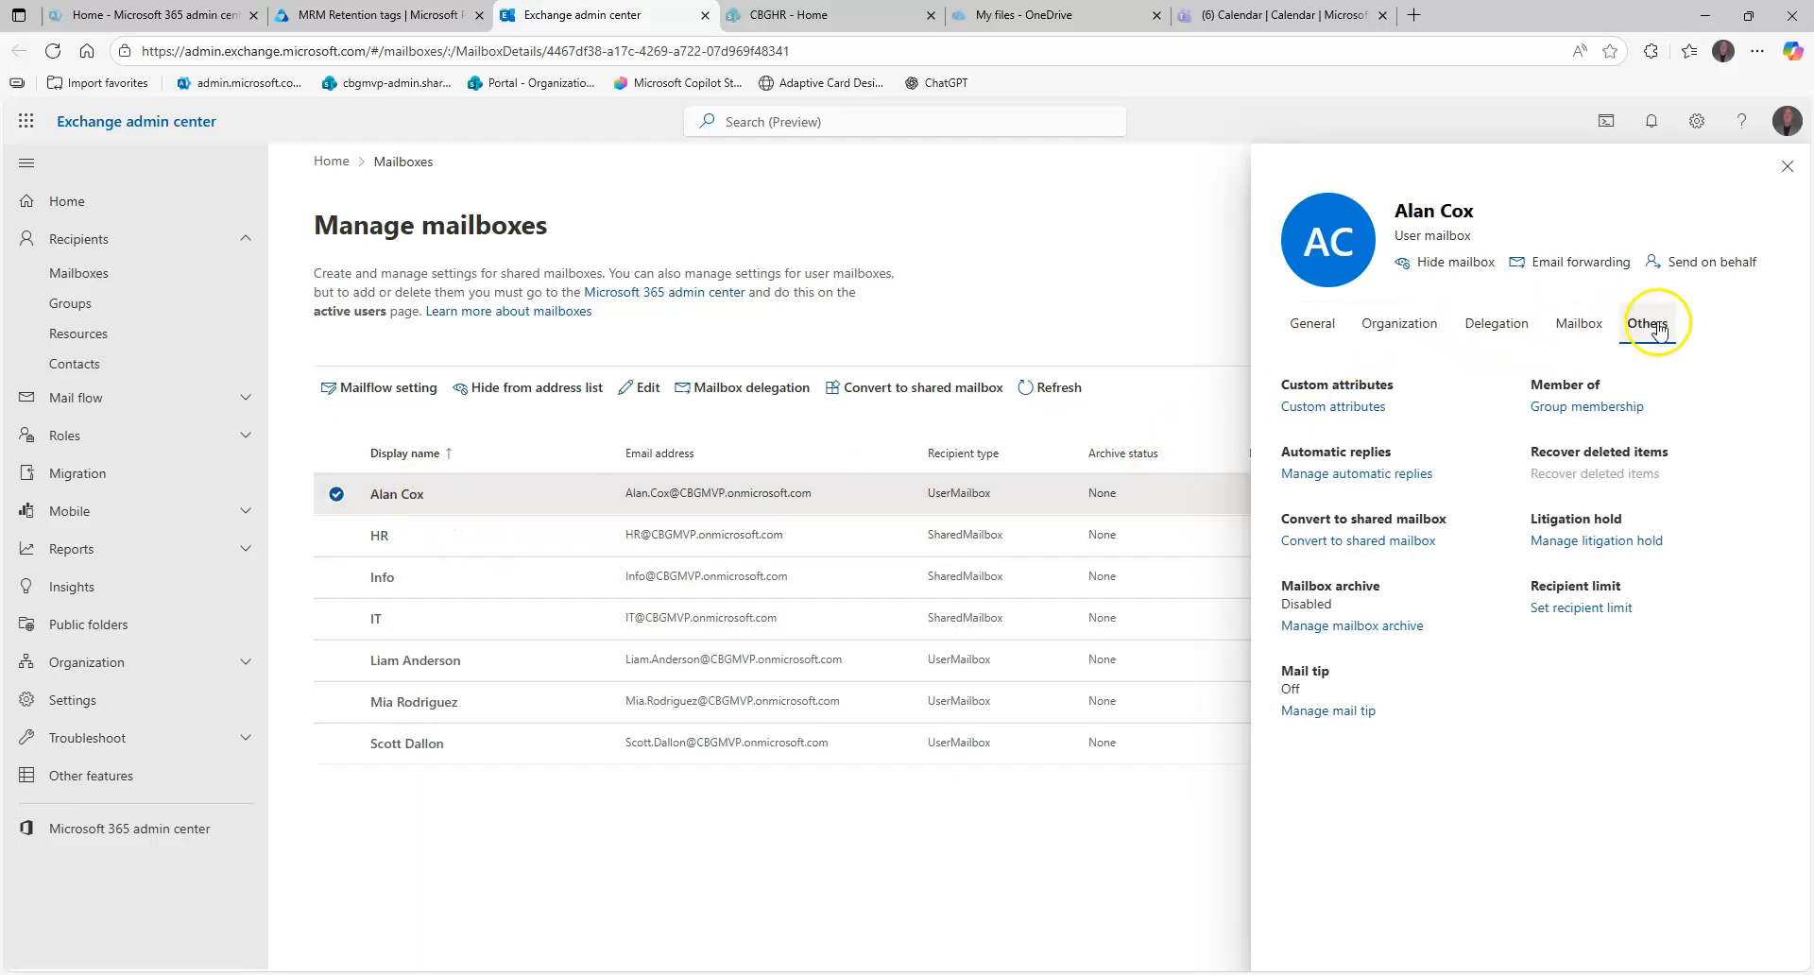
pyautogui.click(1349, 628)
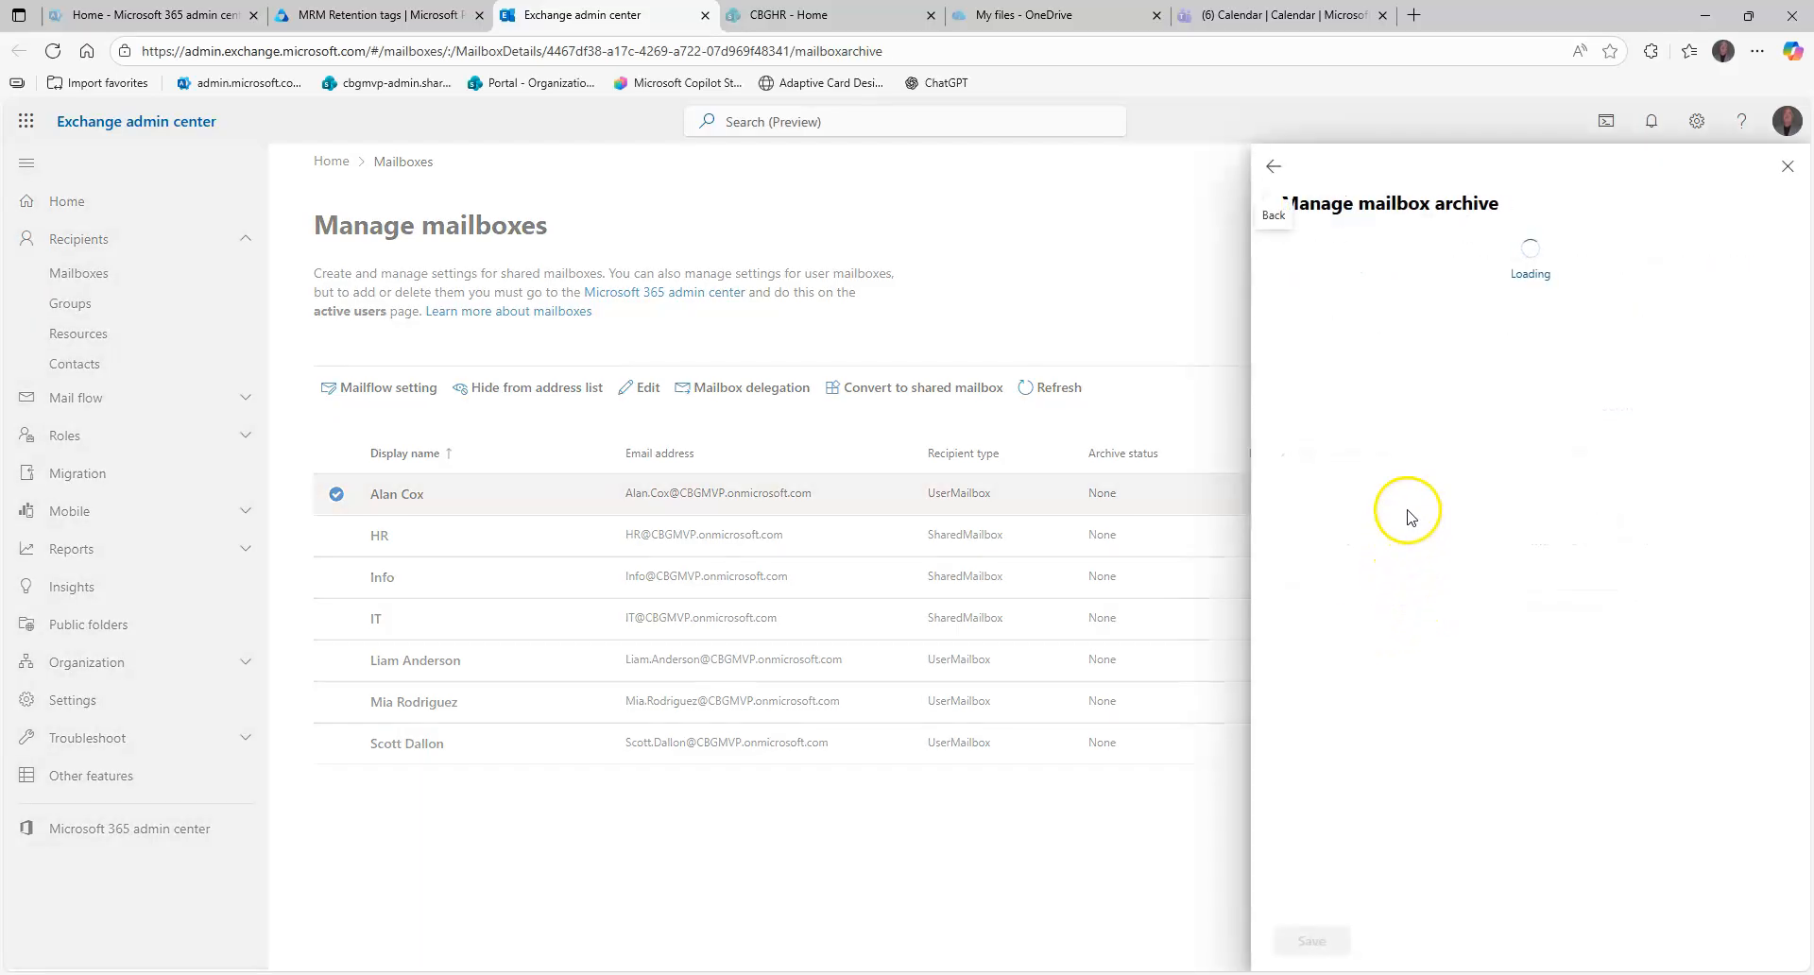
pyautogui.click(1693, 244)
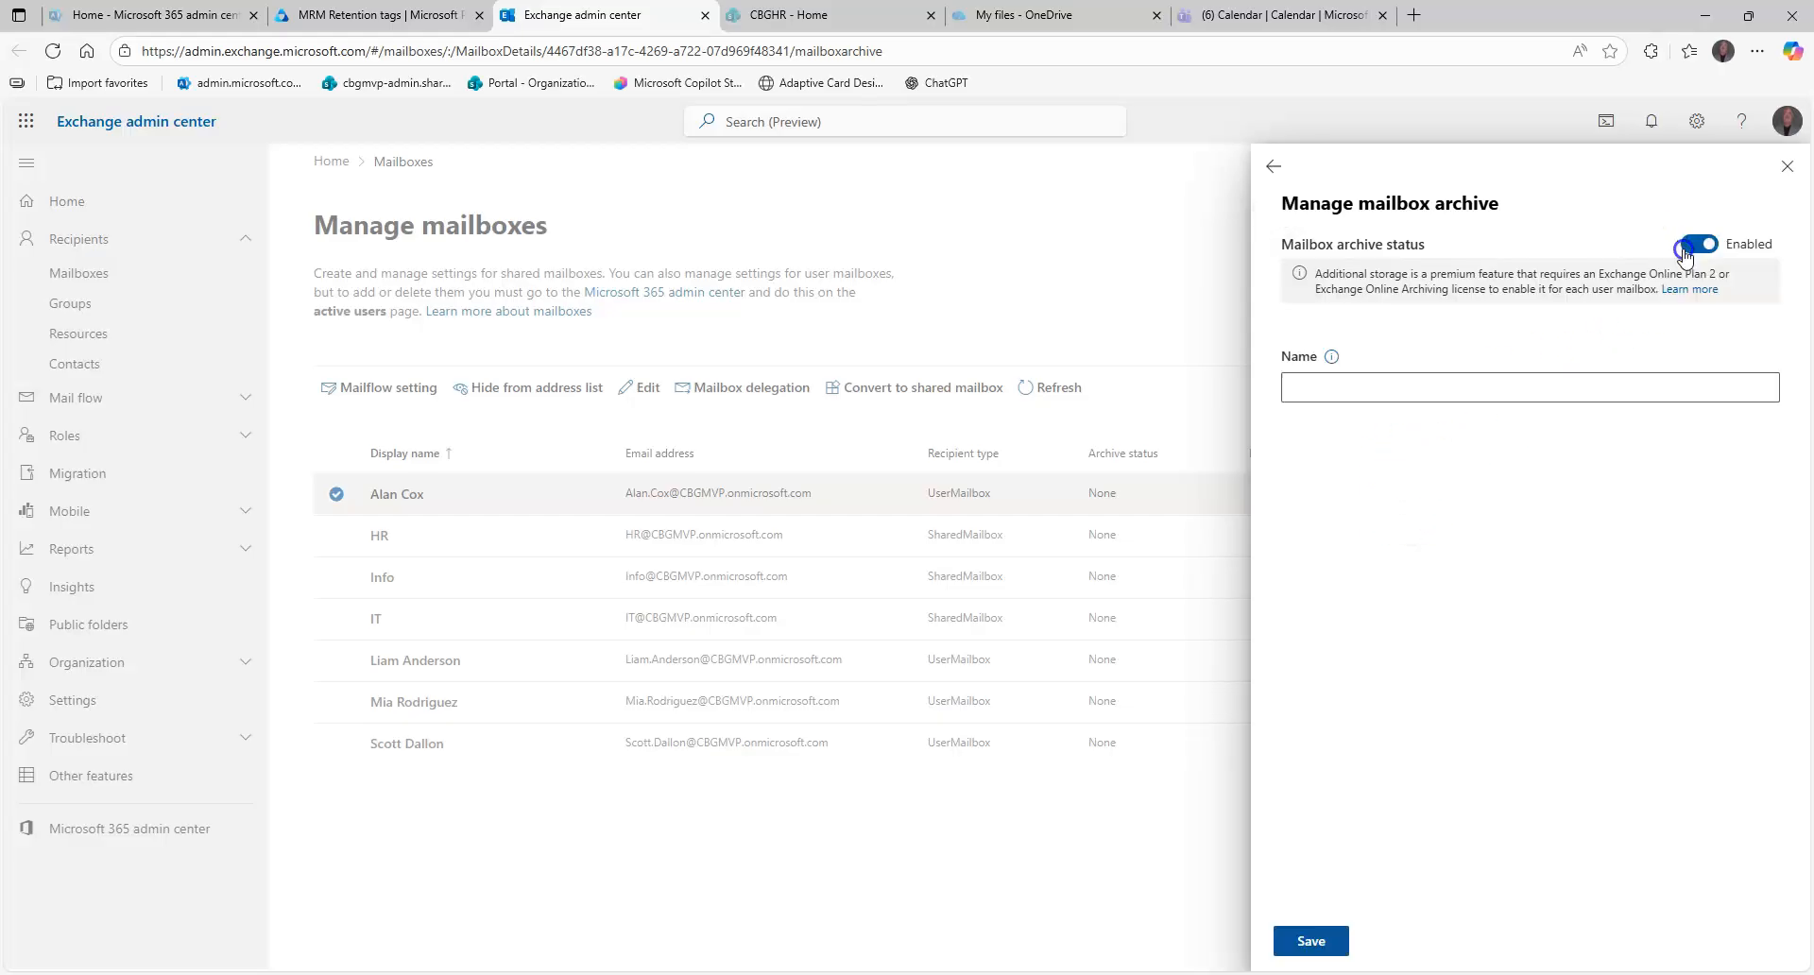
pyautogui.click(1356, 384)
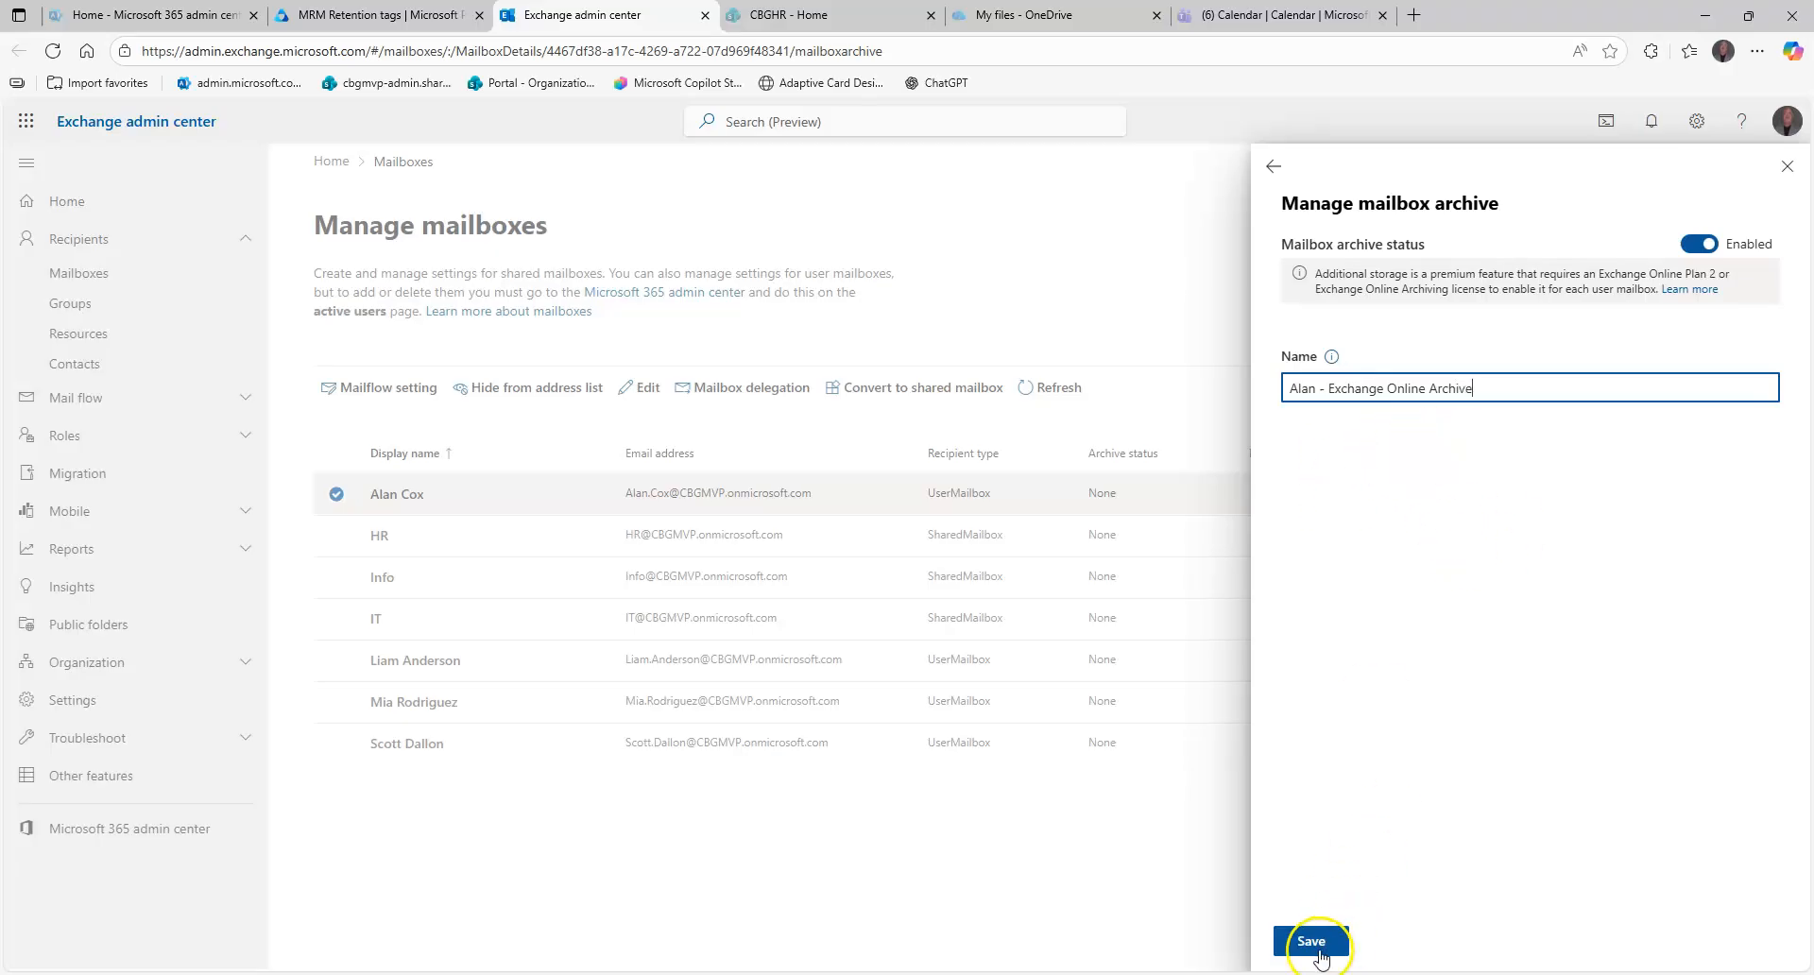
pyautogui.click(1795, 179)
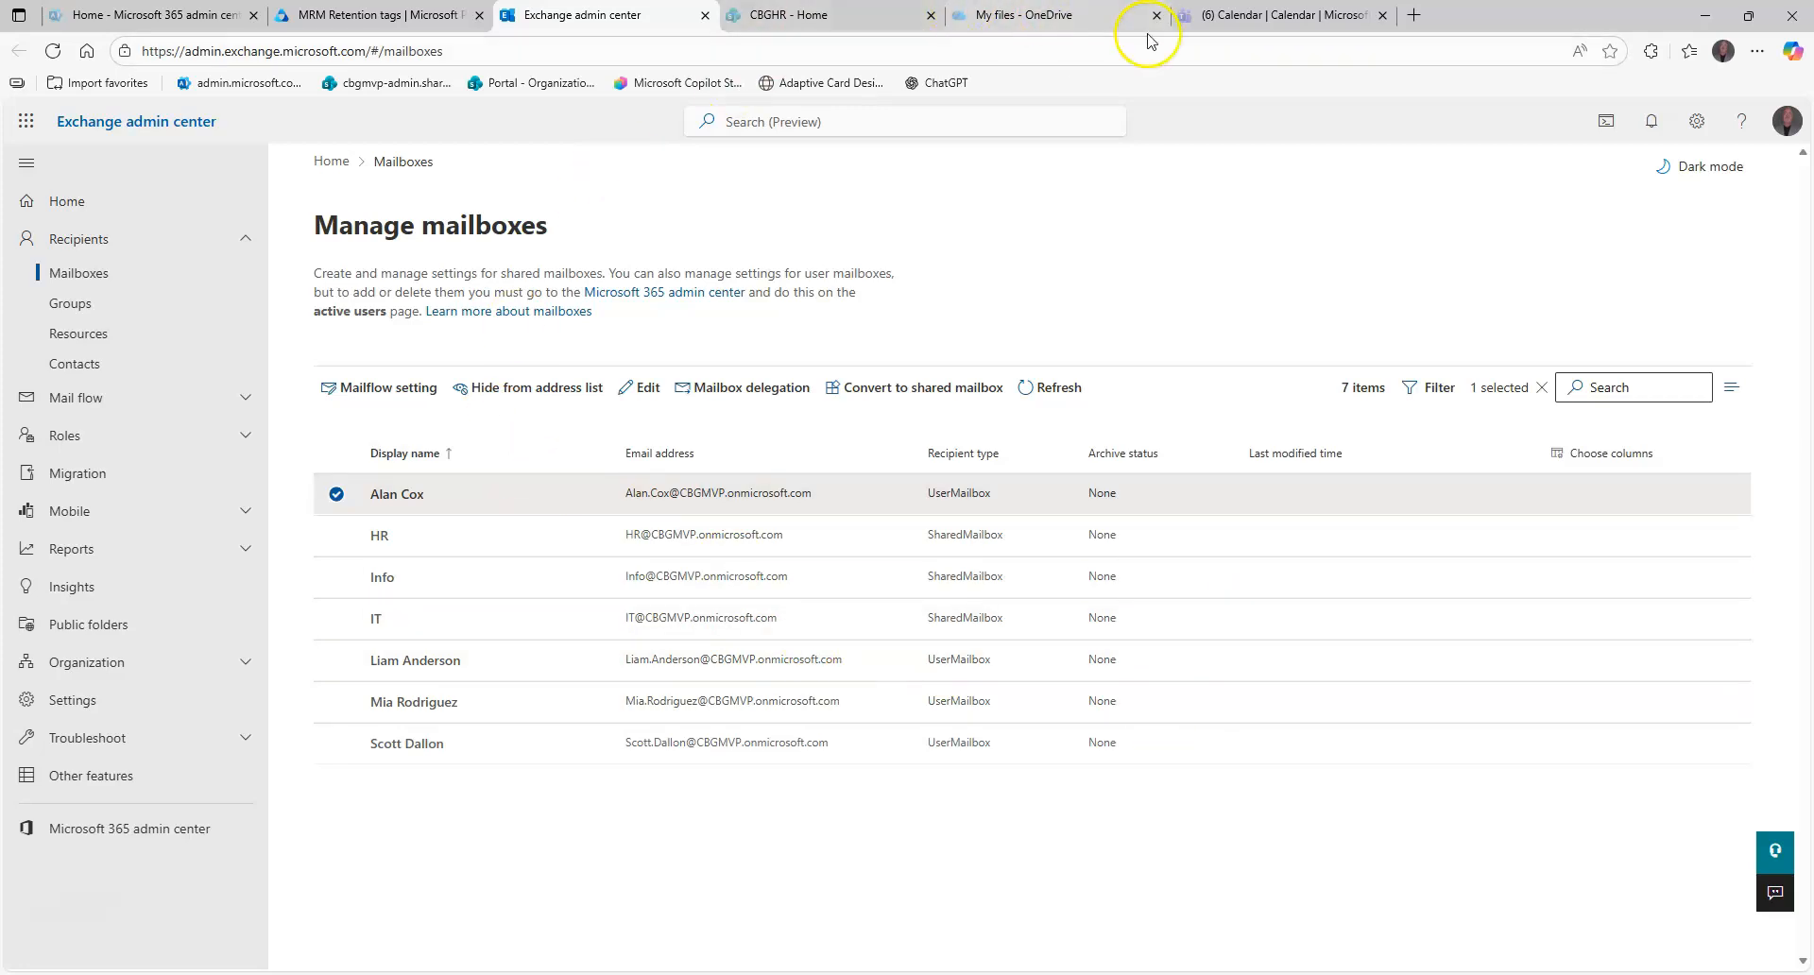
# Return to Purview, submit the "3-year sales mbx - archive" retention tag, and finish the tag wizard.
pyautogui.click(342, 16)
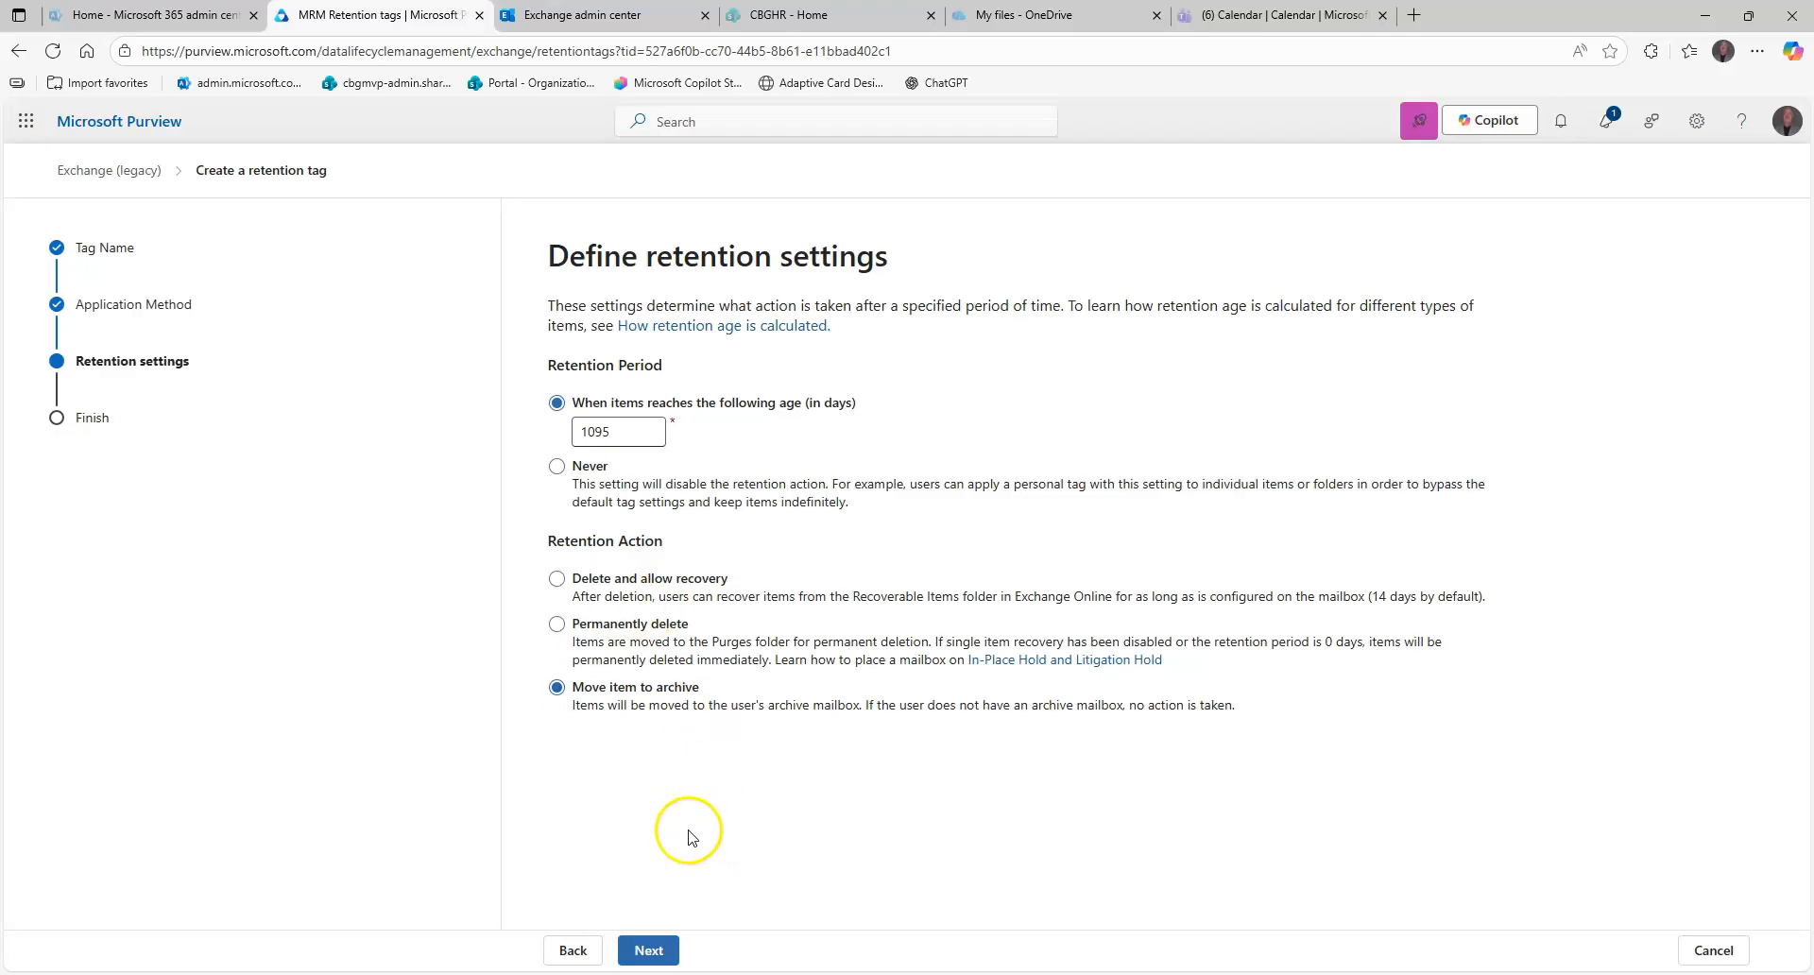
pyautogui.click(648, 950)
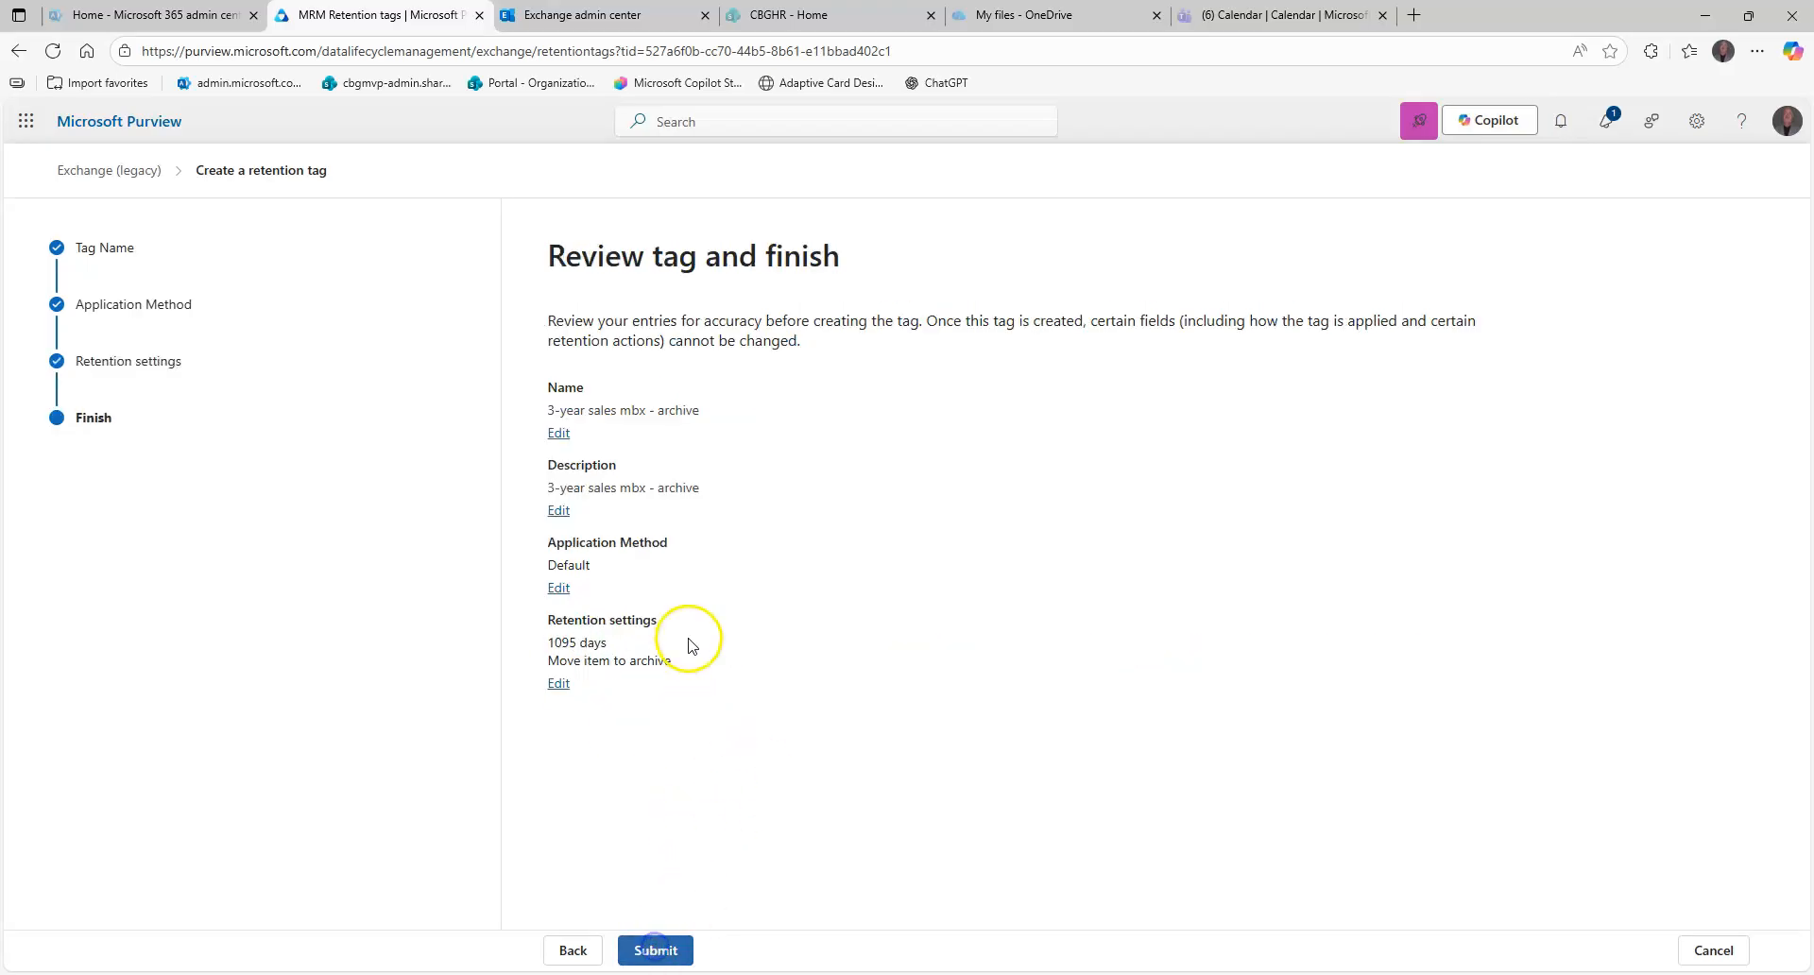
pyautogui.click(654, 951)
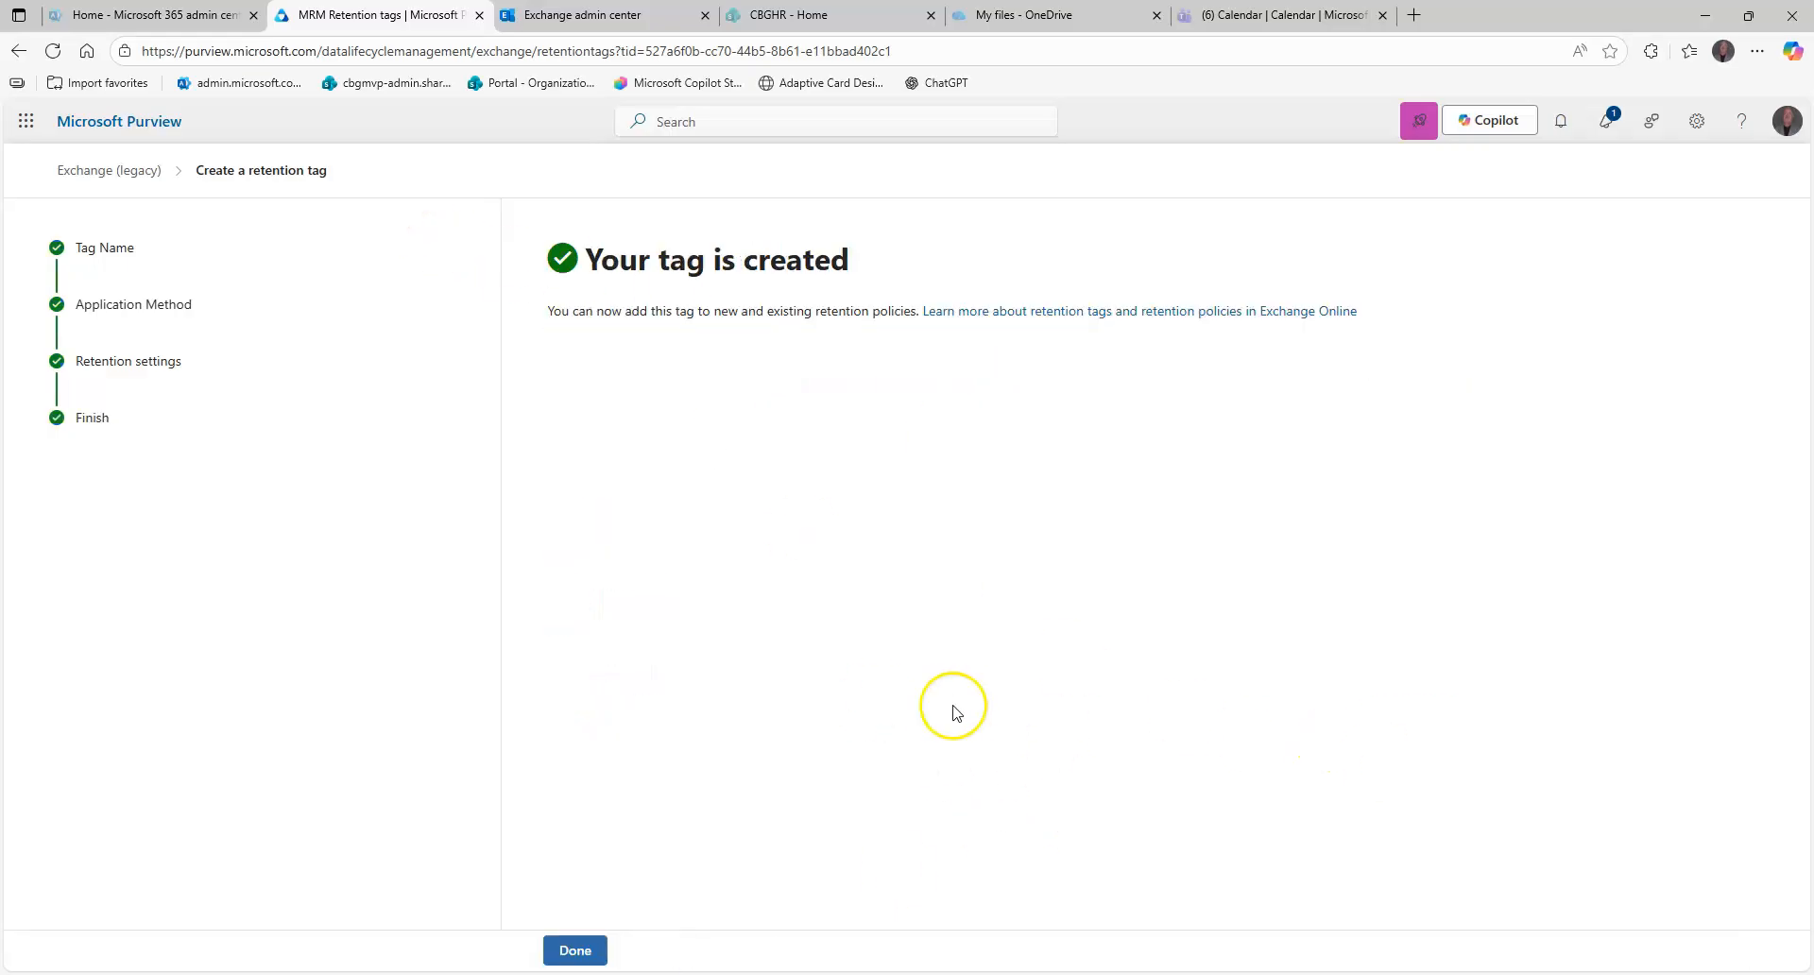
pyautogui.click(574, 950)
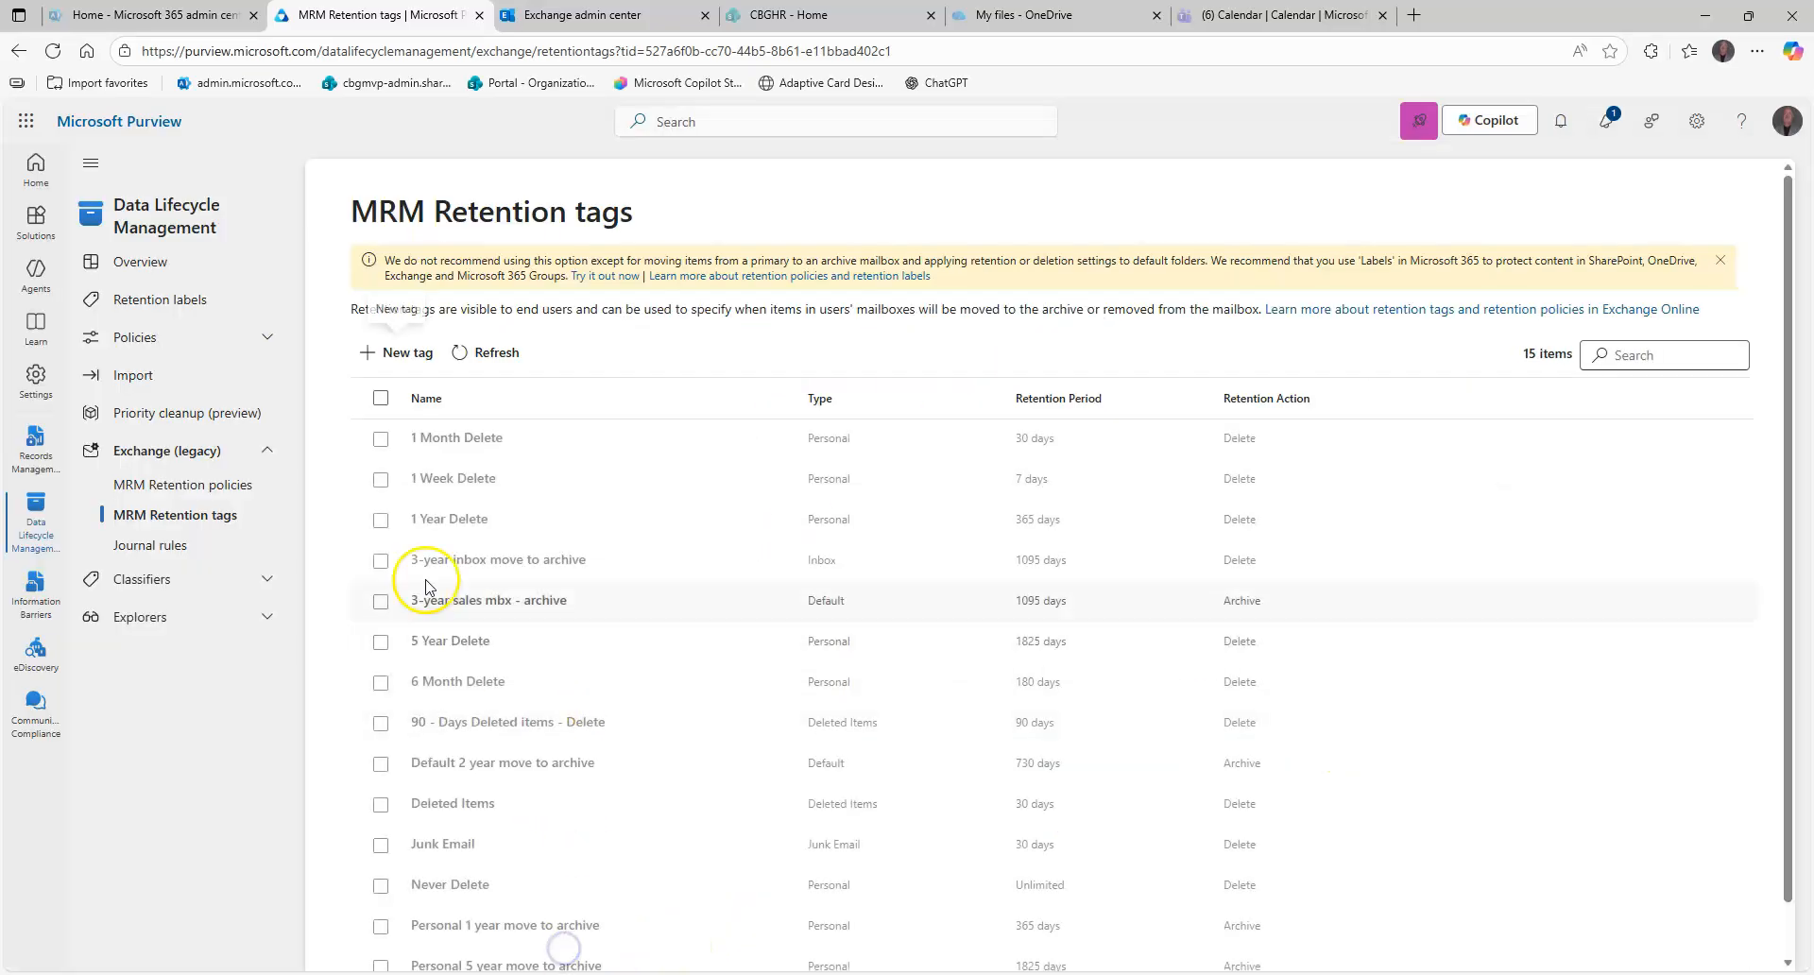
# Start a new MRM retention policy named "Sales 3 year Archive" and add the "3-year sales mbx - archive" tag to it.
pyautogui.click(168, 481)
pyautogui.click(370, 352)
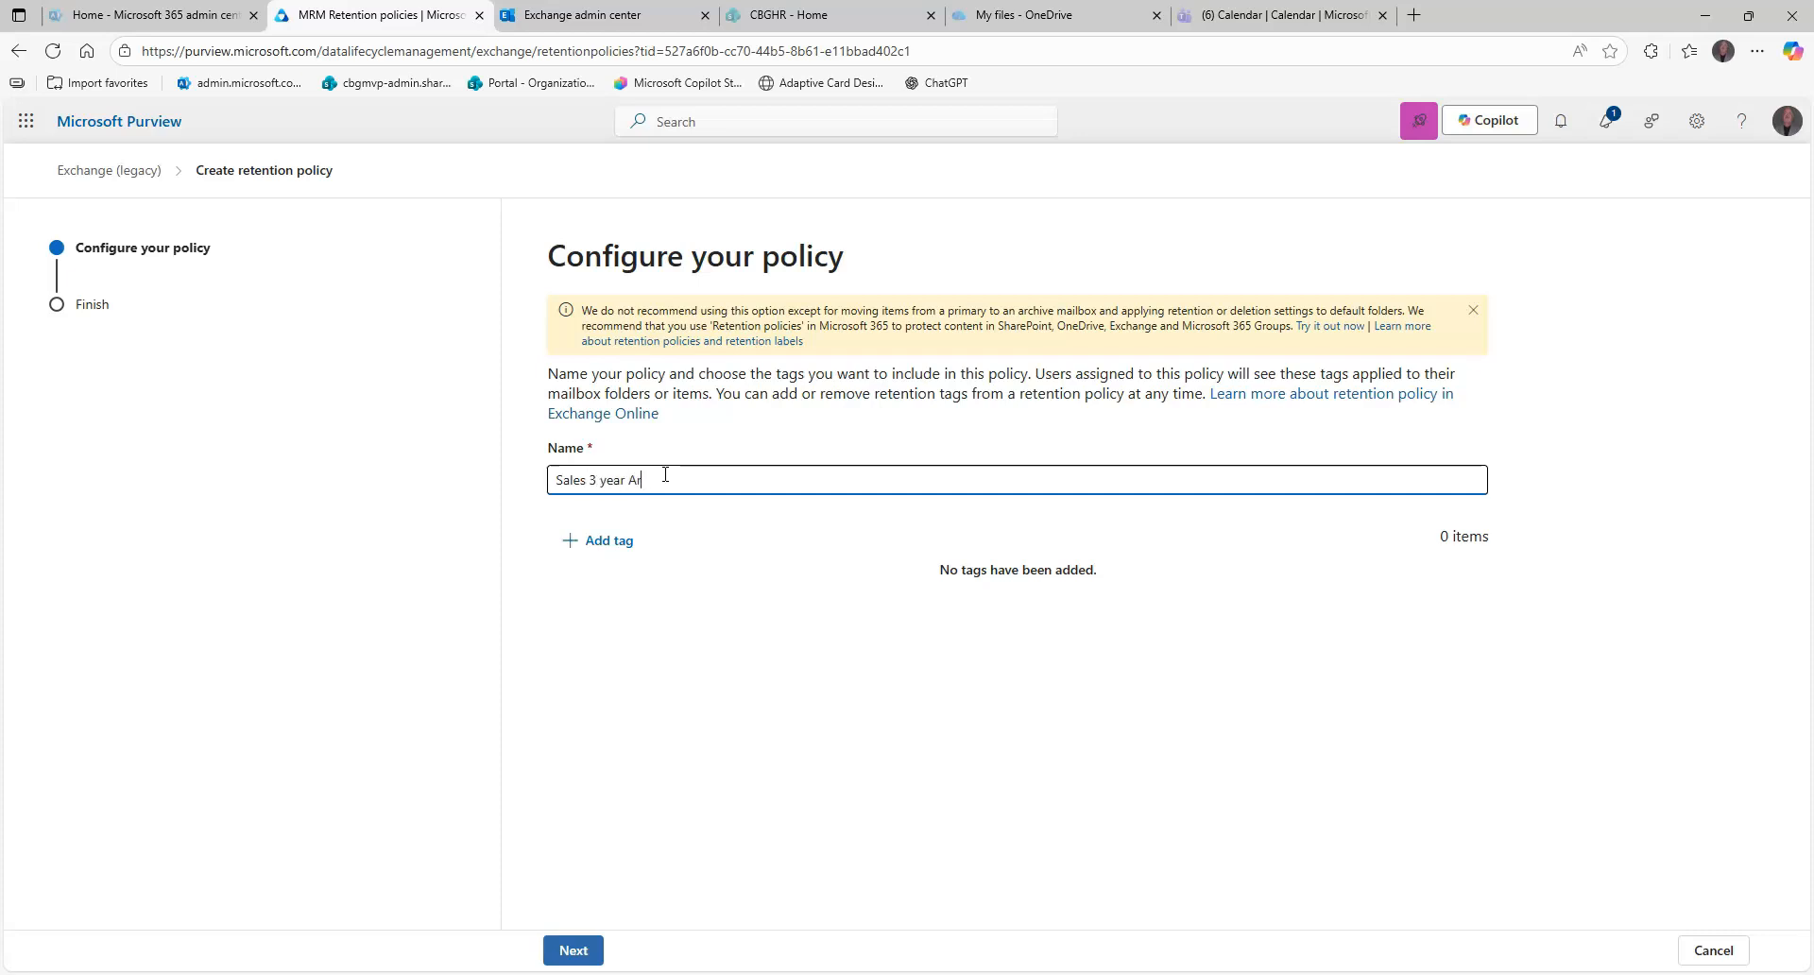
pyautogui.click(623, 540)
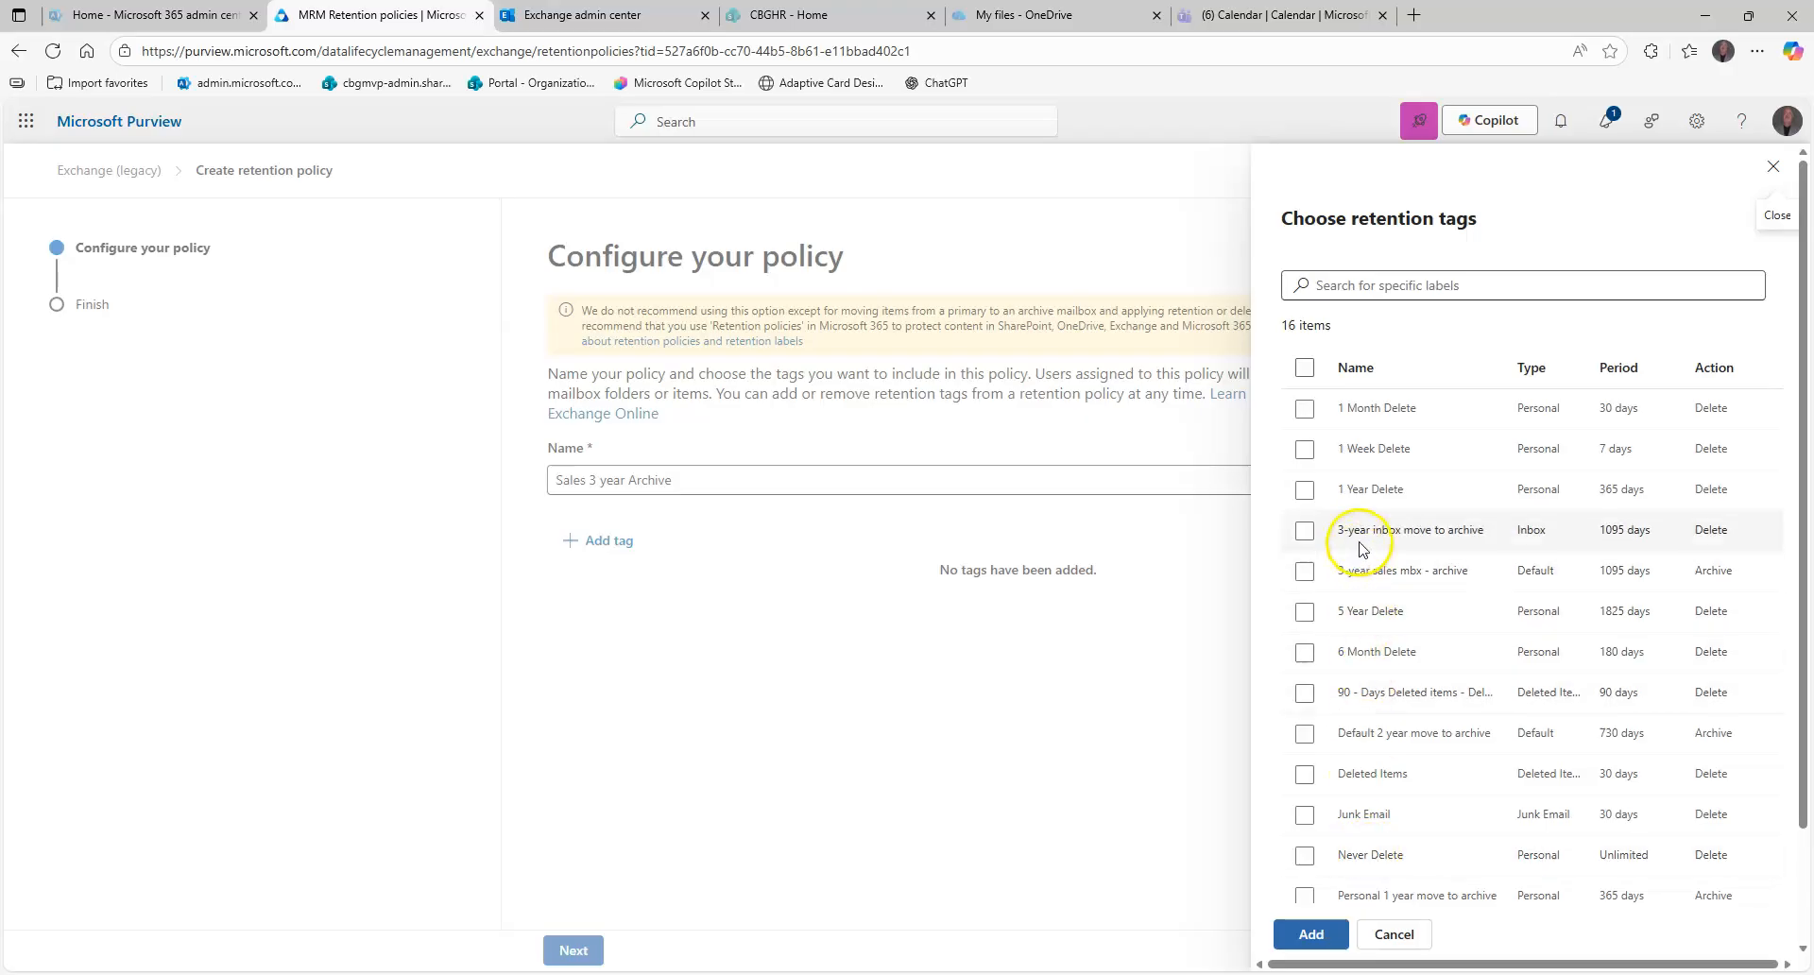
pyautogui.click(1401, 529)
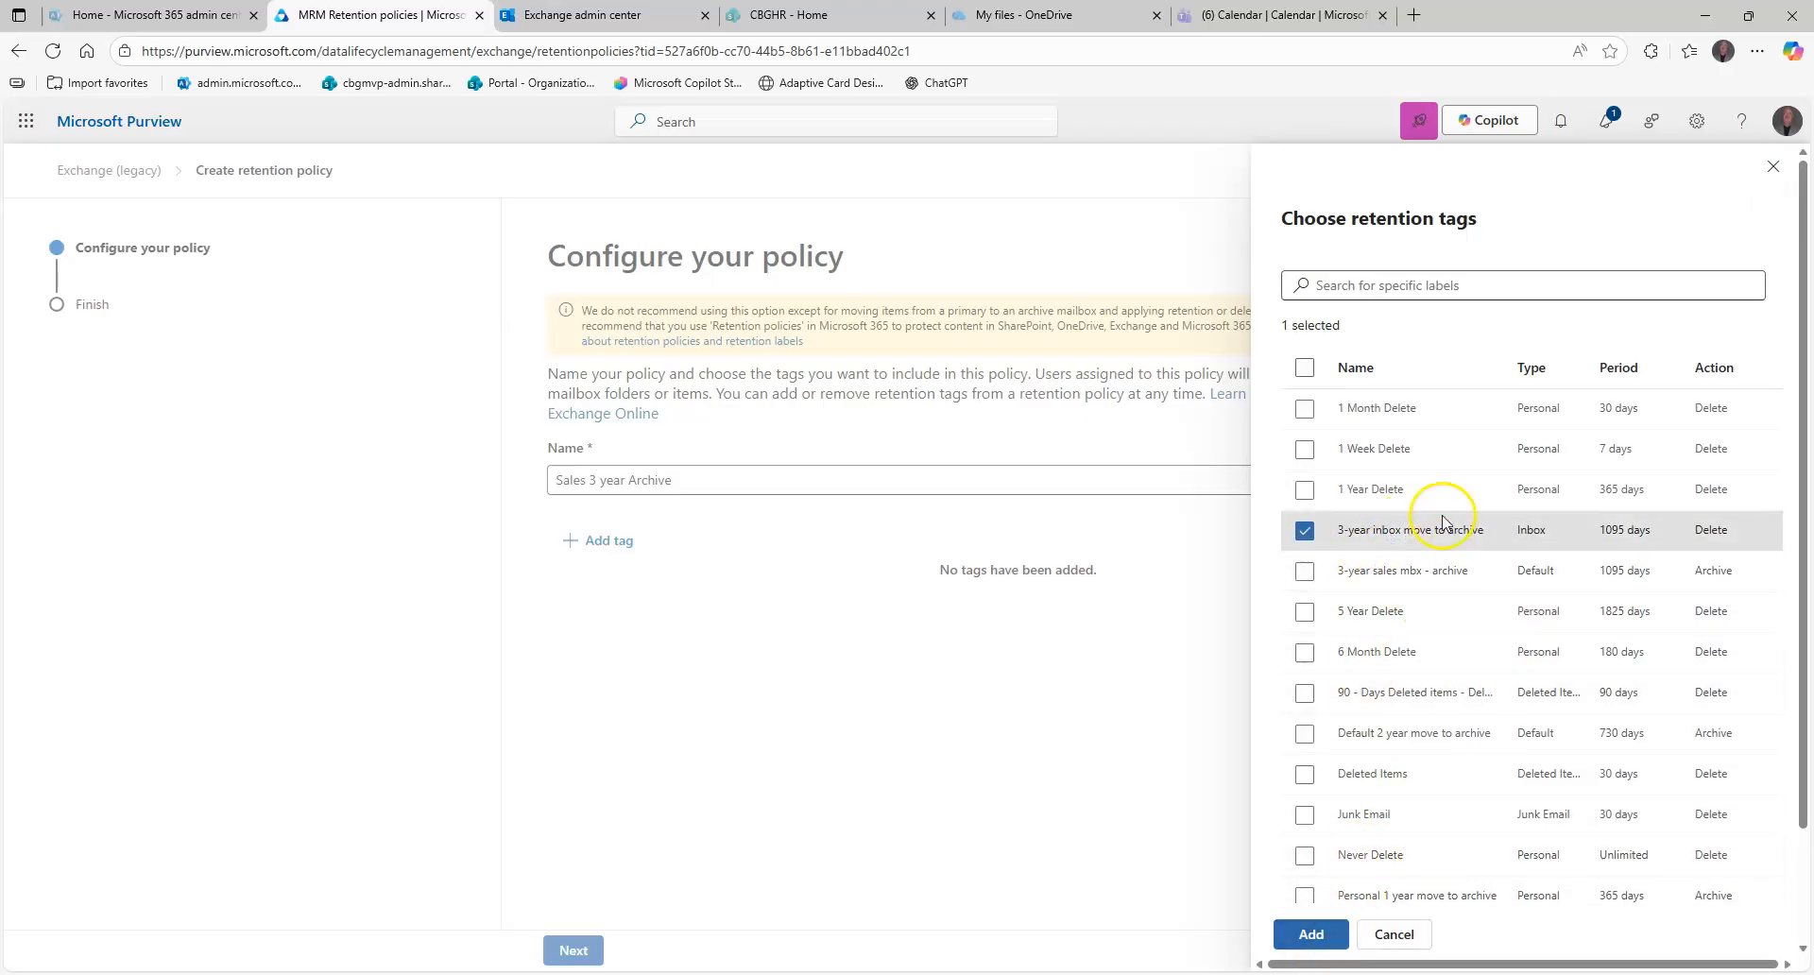
pyautogui.click(1404, 573)
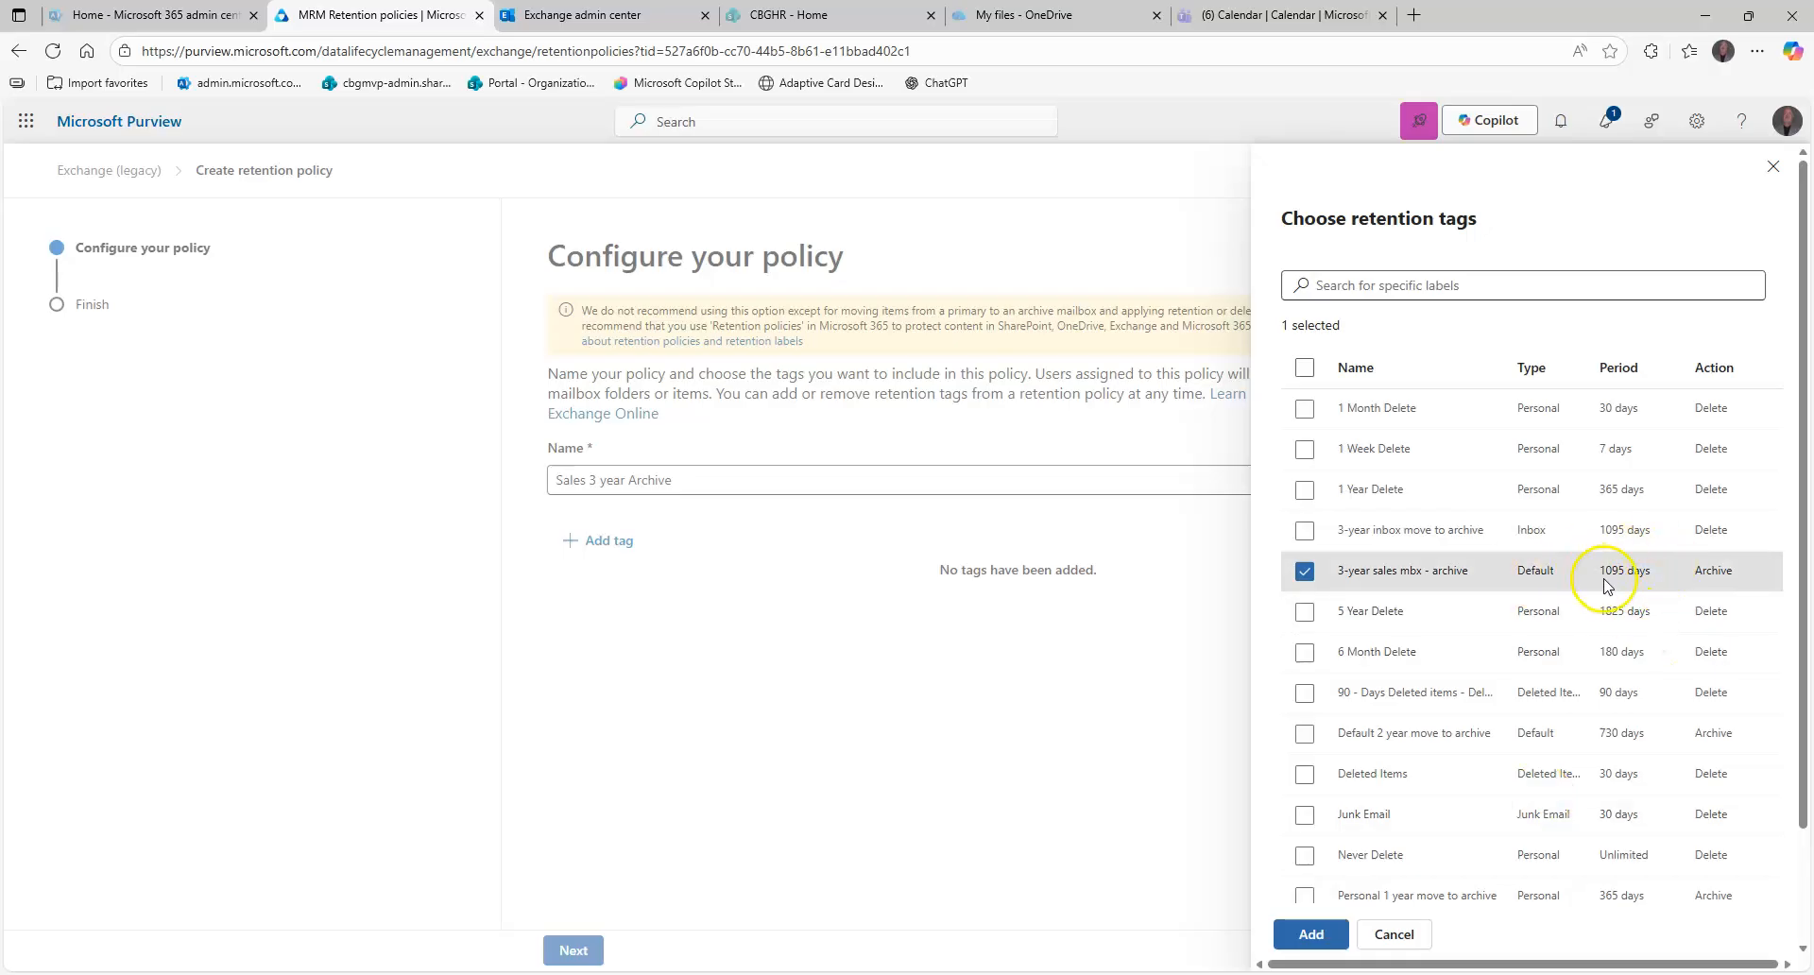
pyautogui.click(1310, 933)
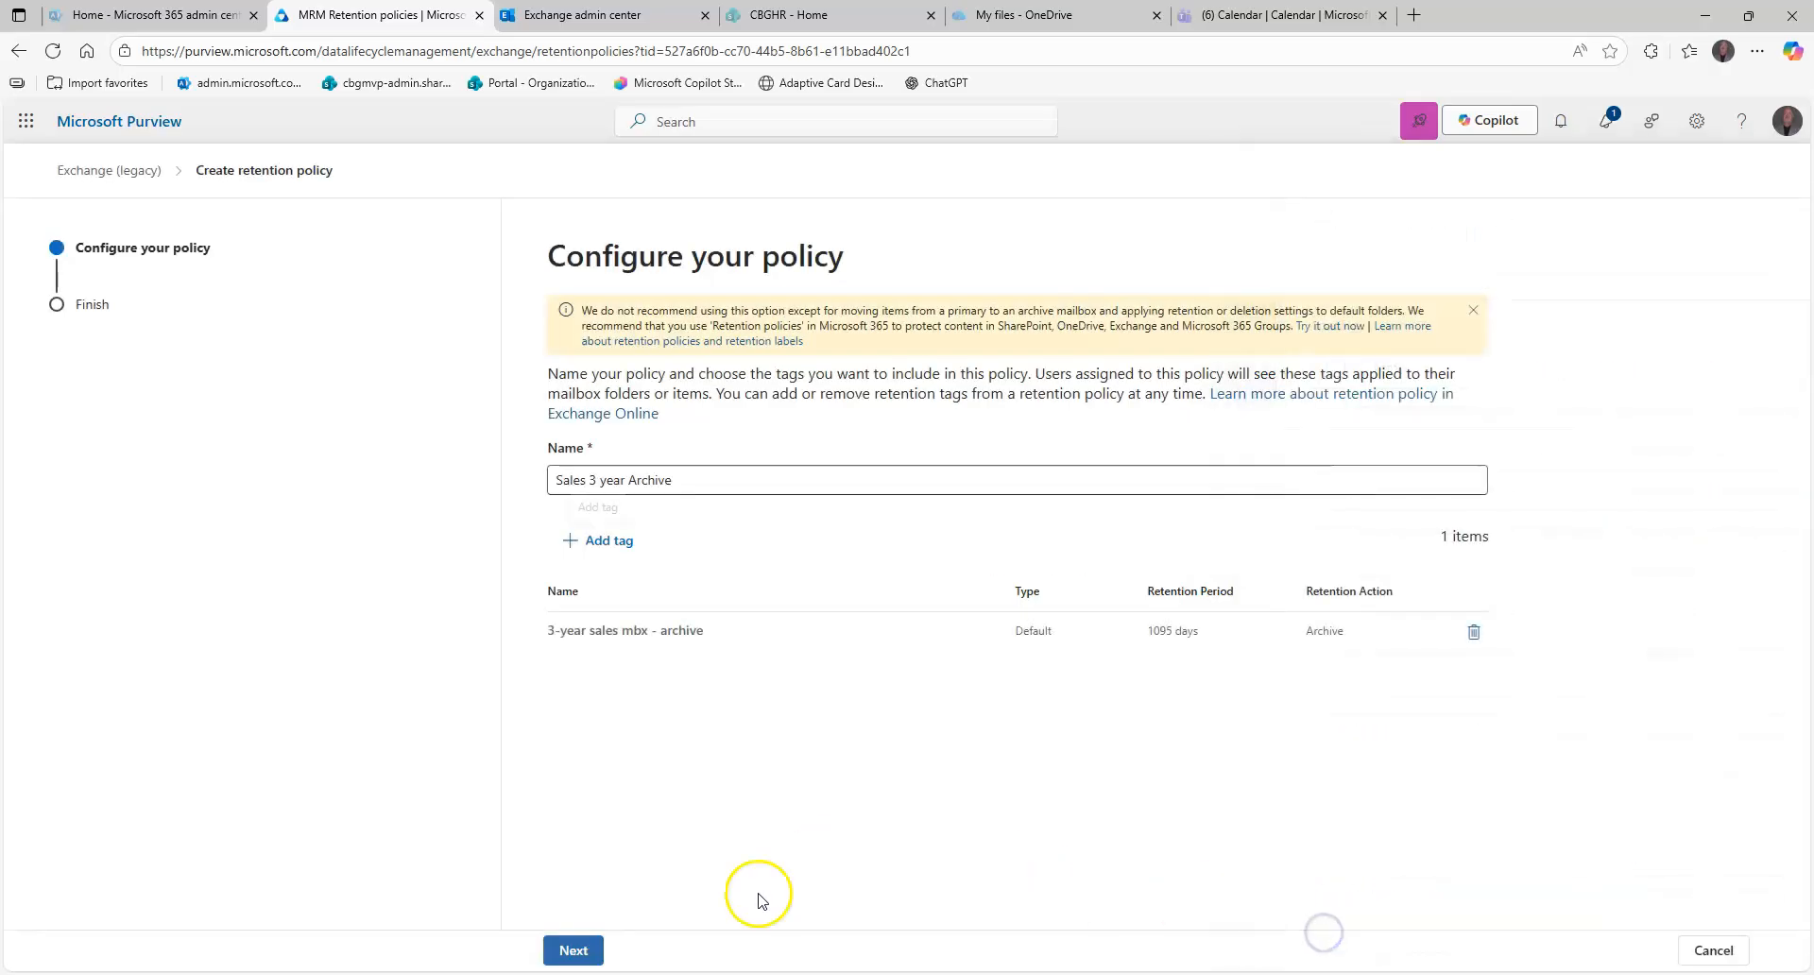
# Submit the "Sales 3 year Archive" policy and finish the policy wizard.
pyautogui.click(573, 951)
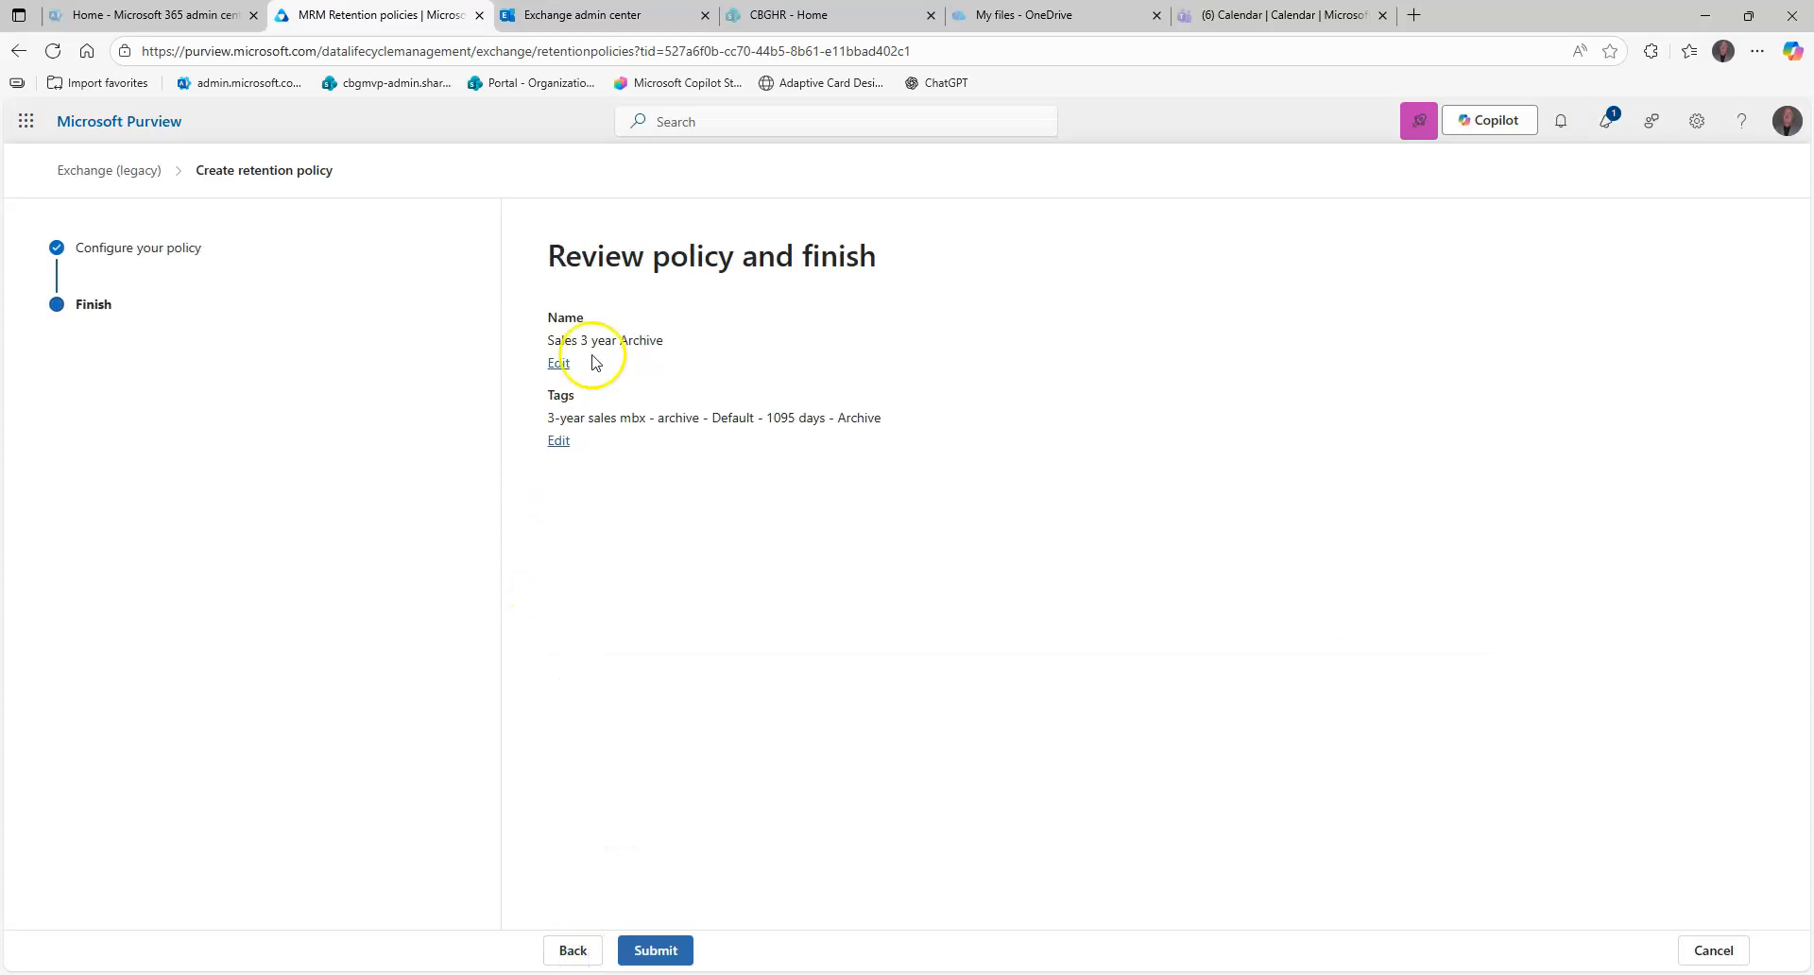
pyautogui.click(654, 951)
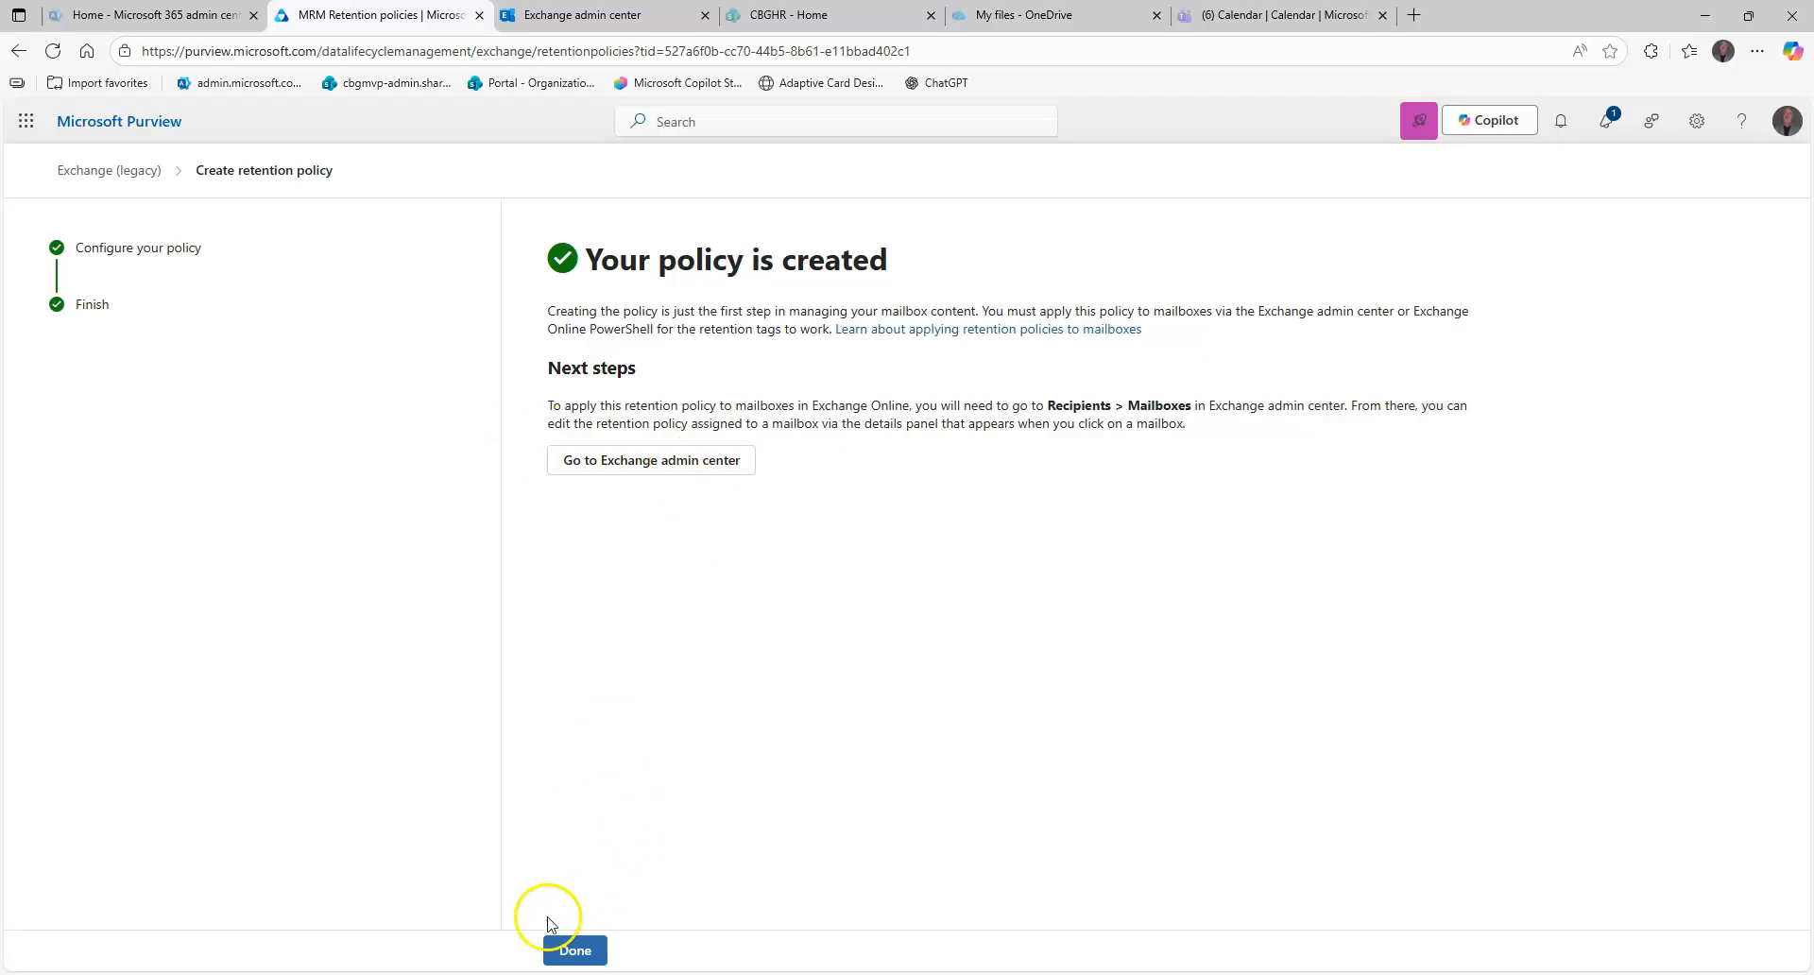
pyautogui.click(567, 947)
# Switch to the Exchange admin center, choose Sales 3 year Archive as the selected user mailbox's retention policy, and close the details without saving.
pyautogui.click(558, 15)
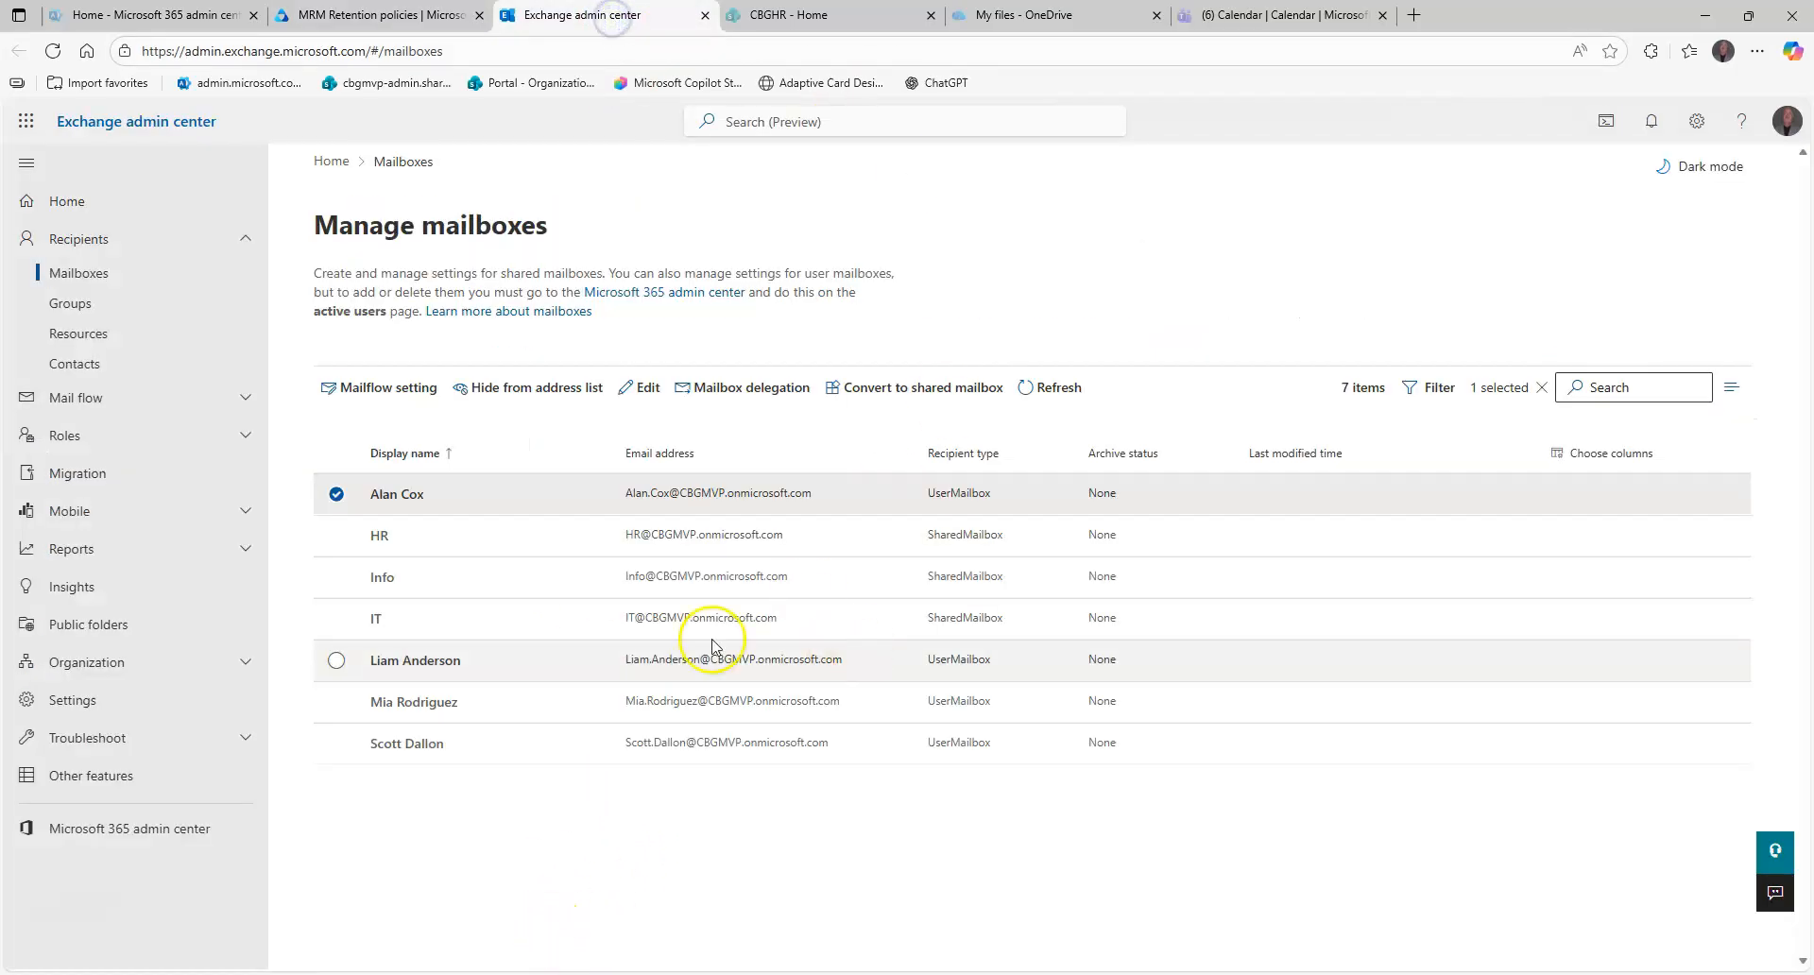
pyautogui.click(394, 509)
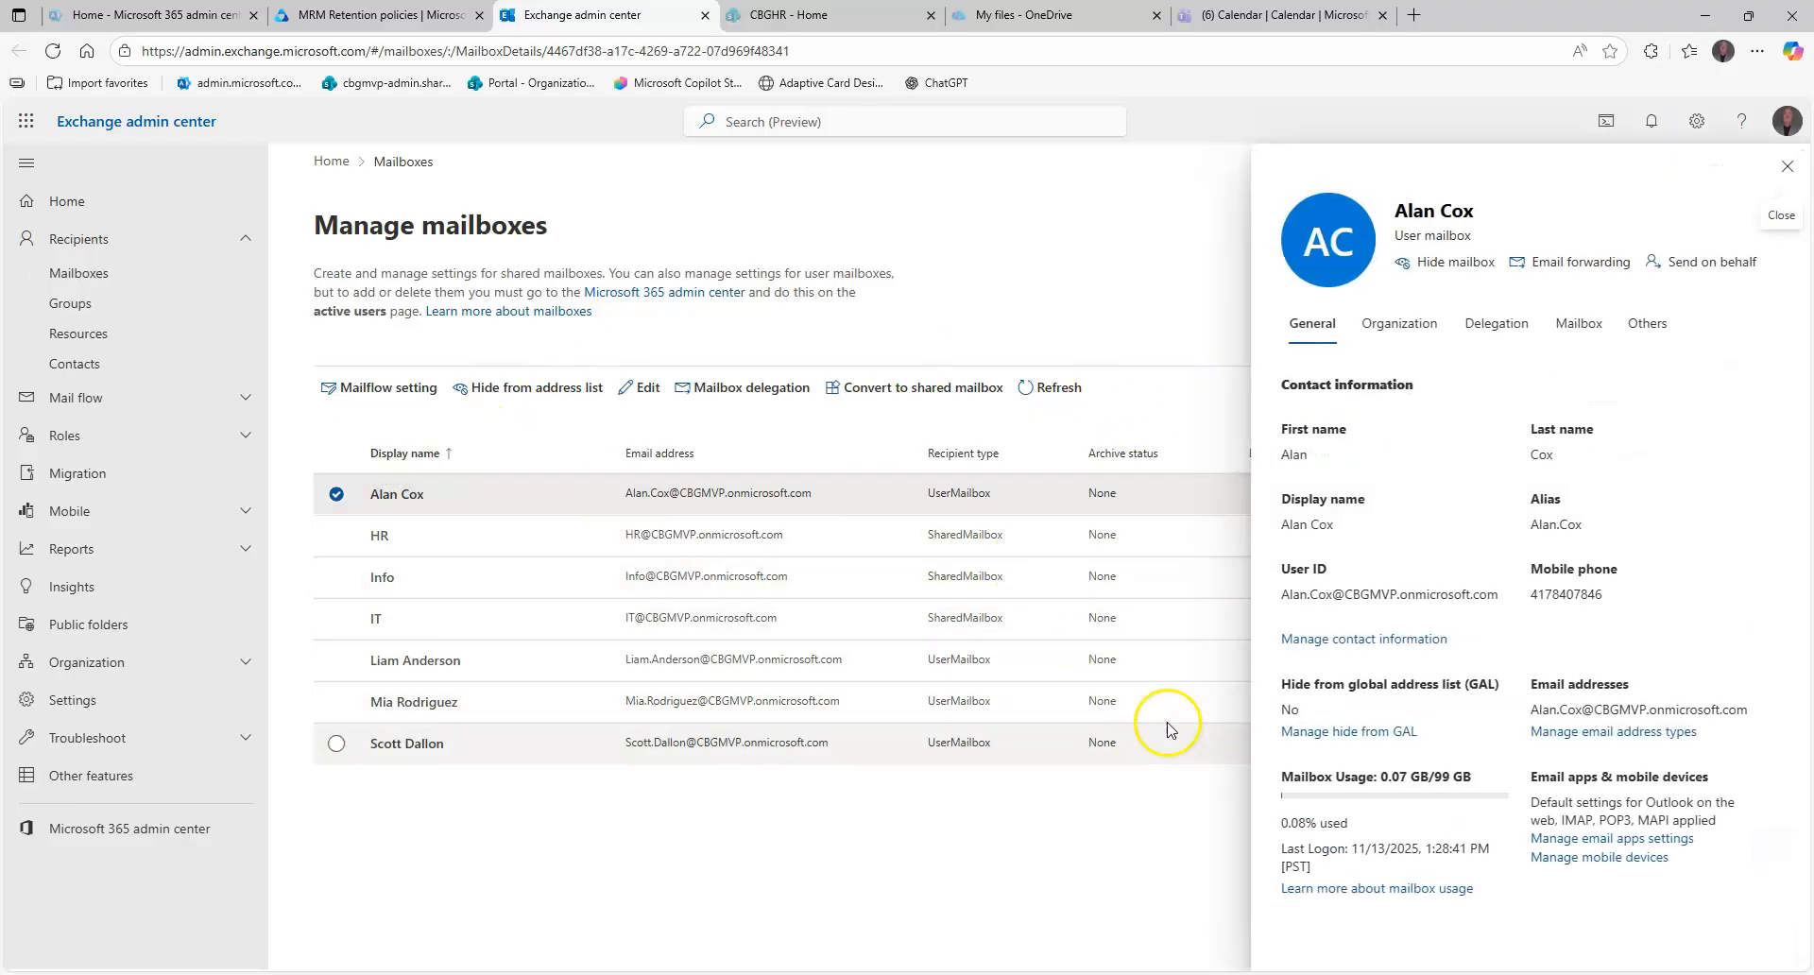
pyautogui.click(1606, 340)
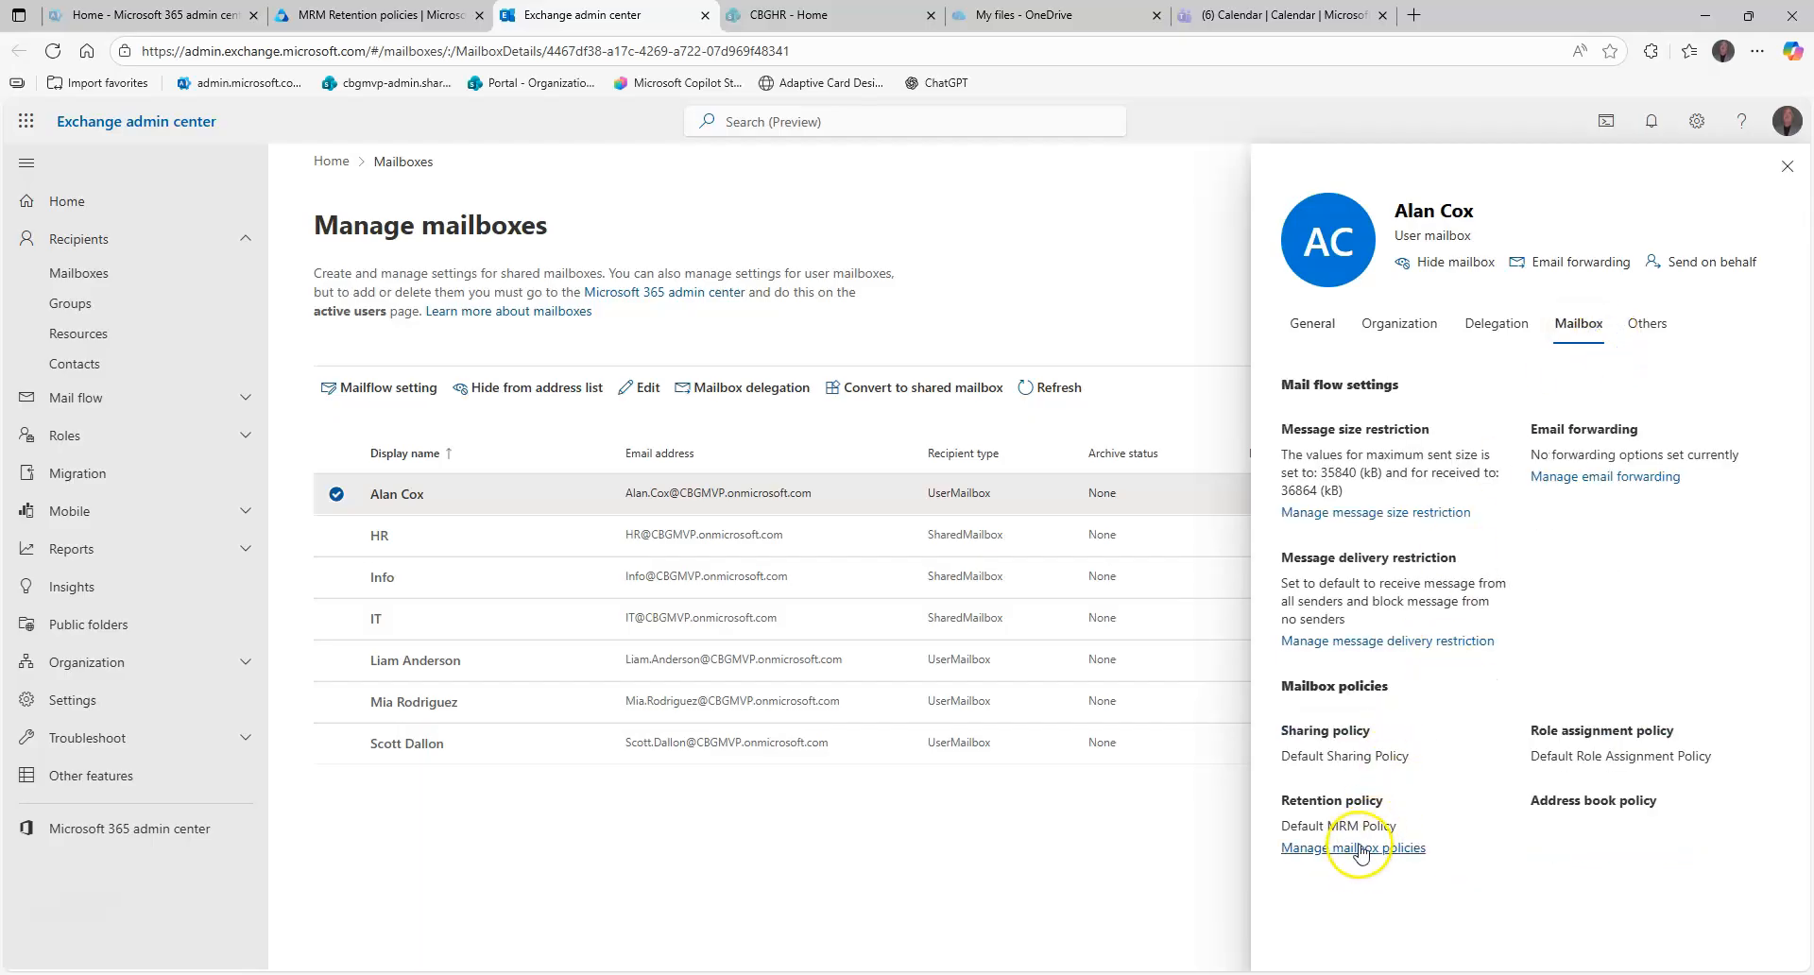
pyautogui.click(1360, 844)
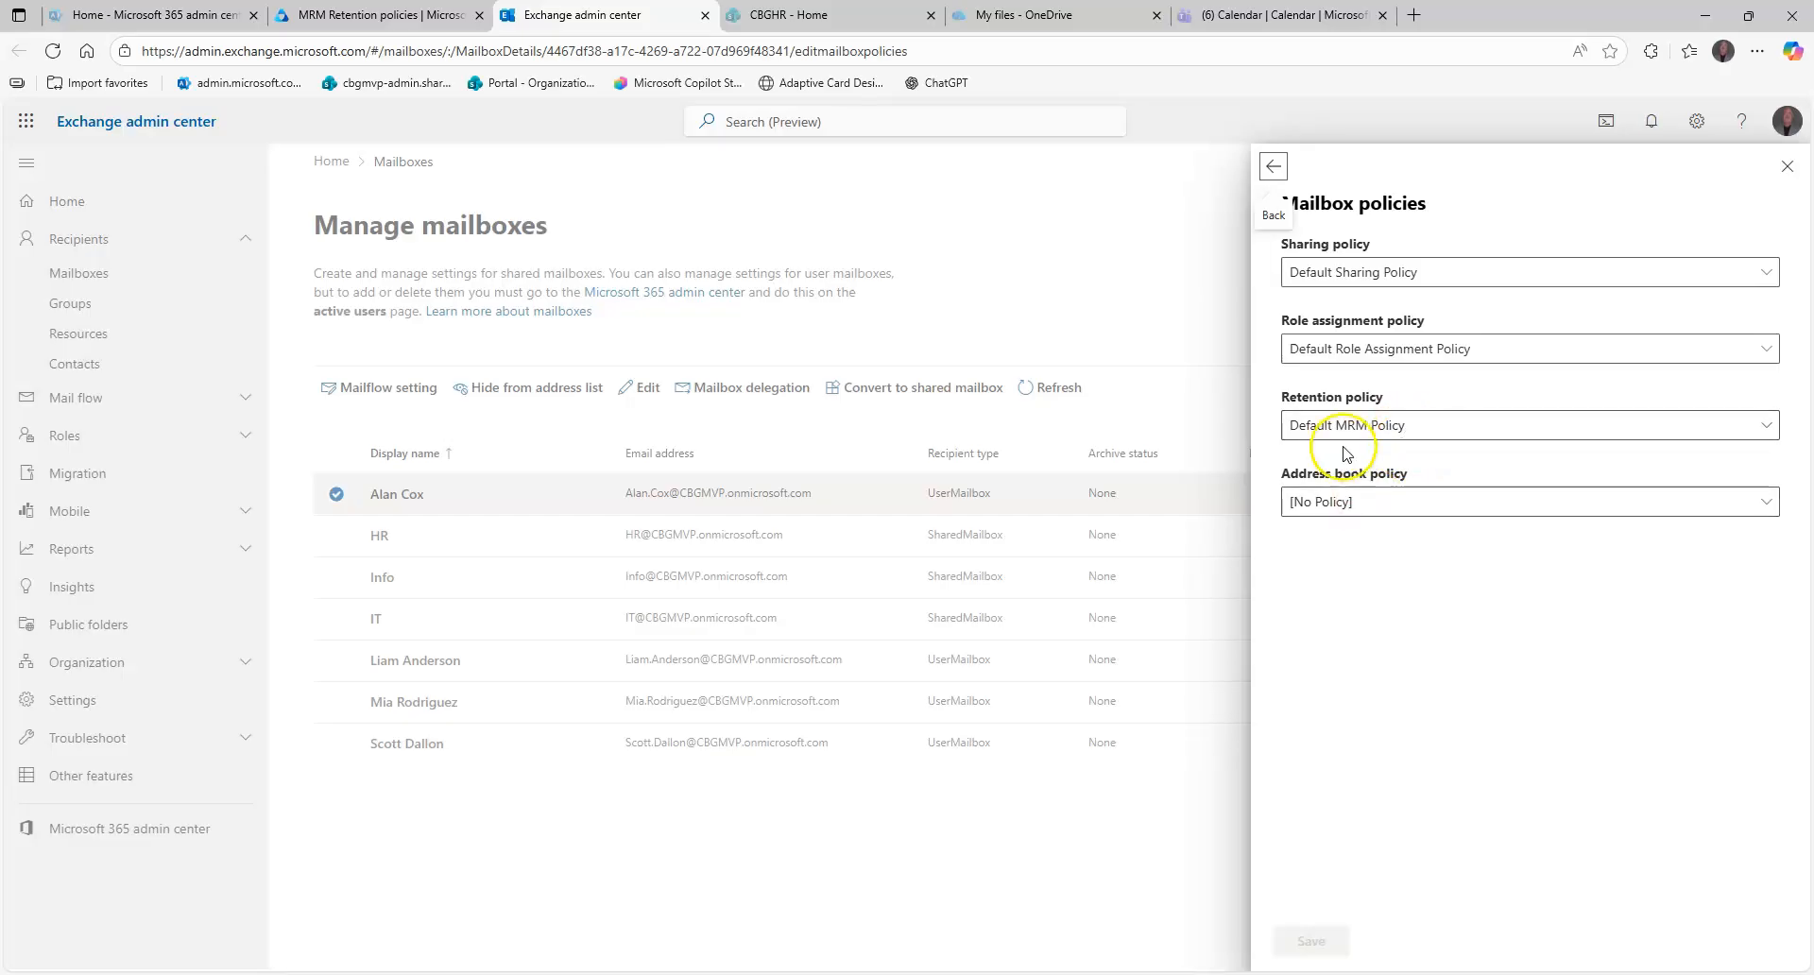
pyautogui.click(1343, 423)
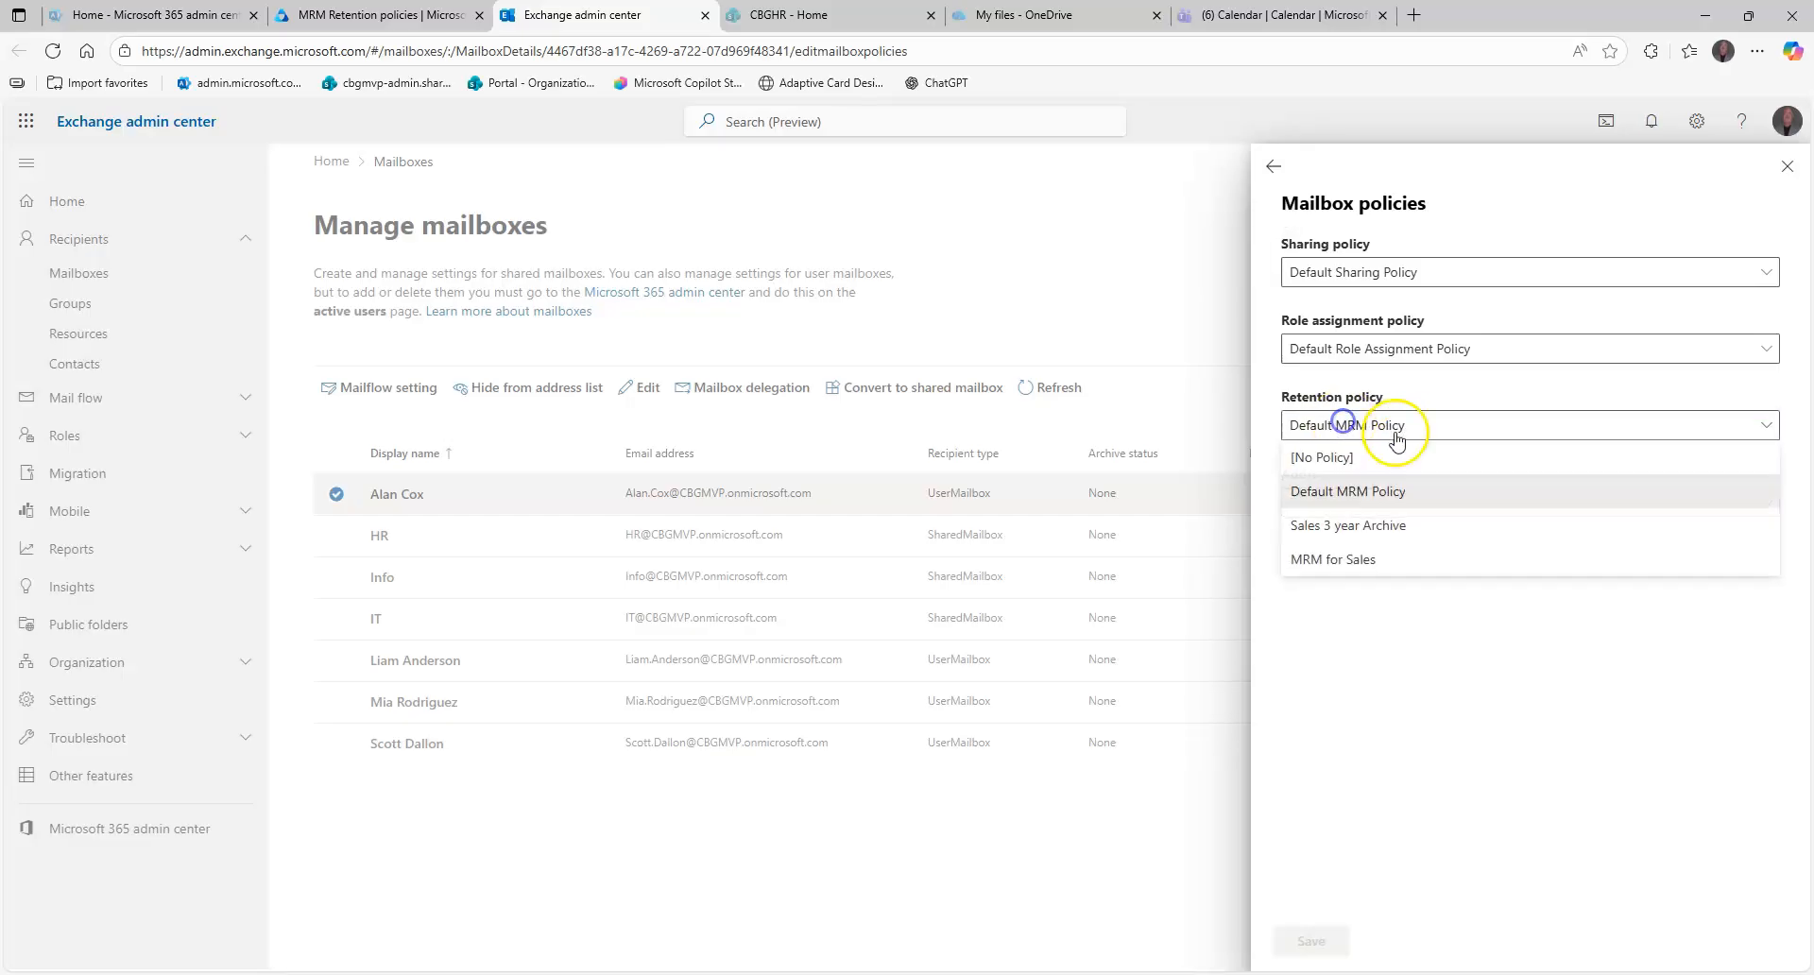
pyautogui.click(1334, 525)
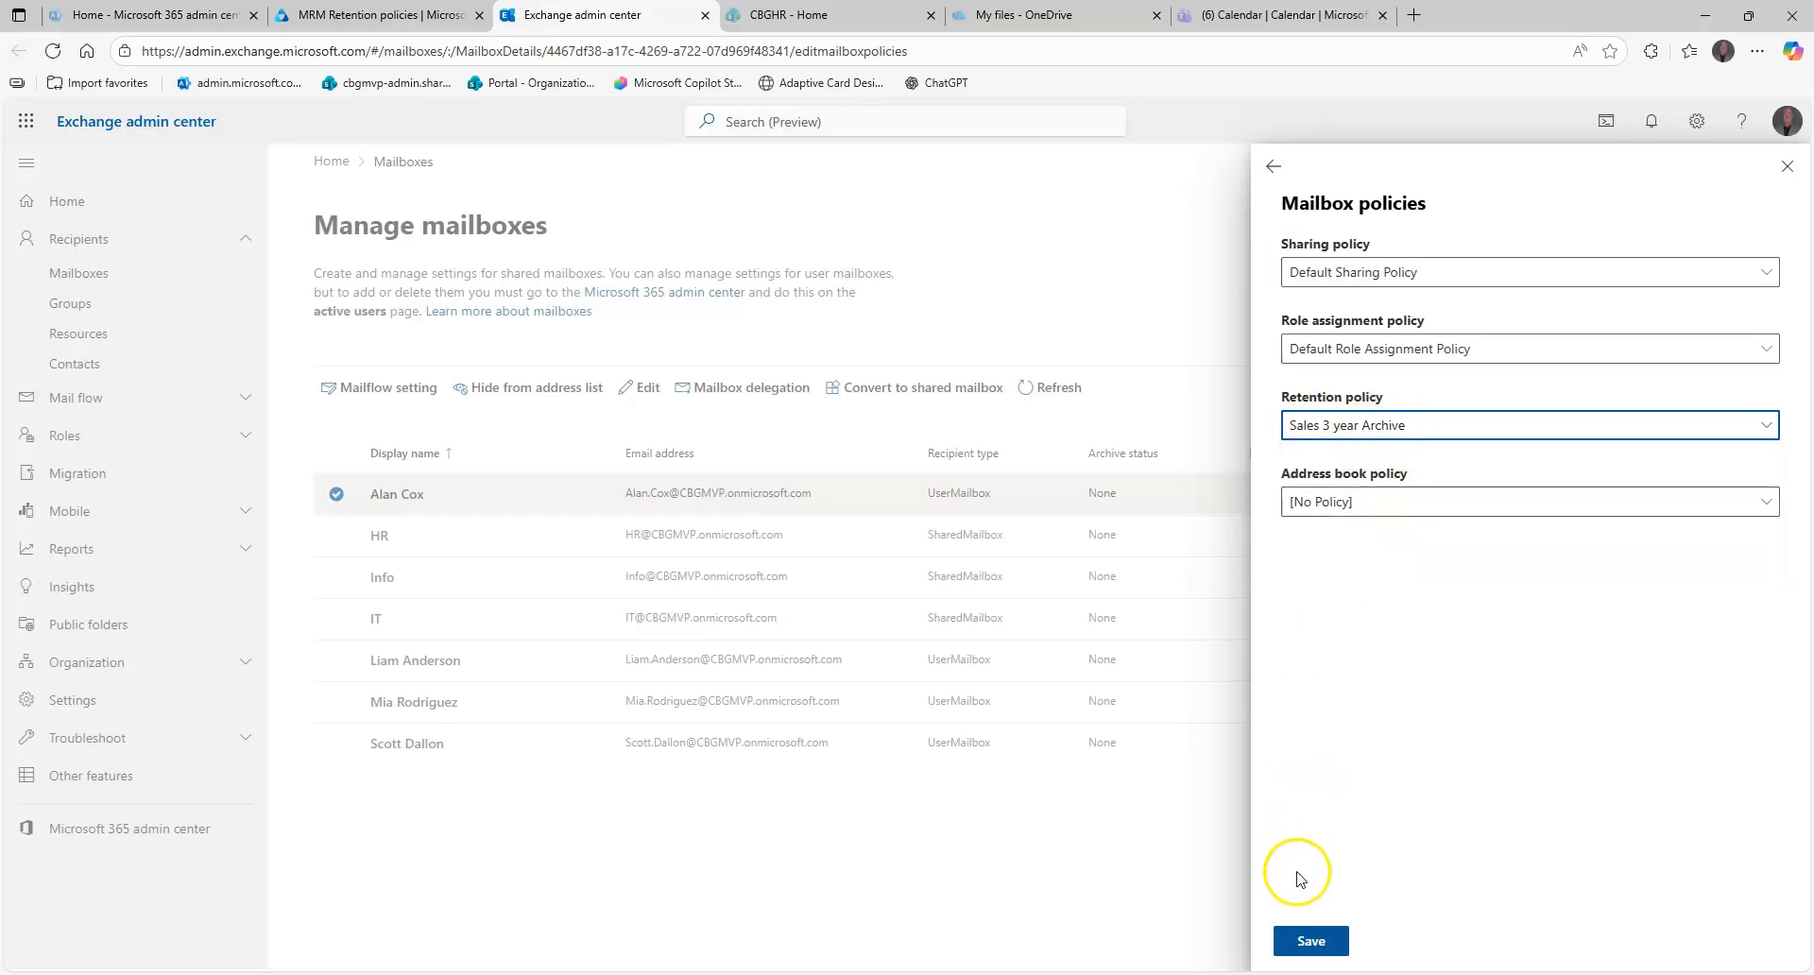
pyautogui.click(1378, 426)
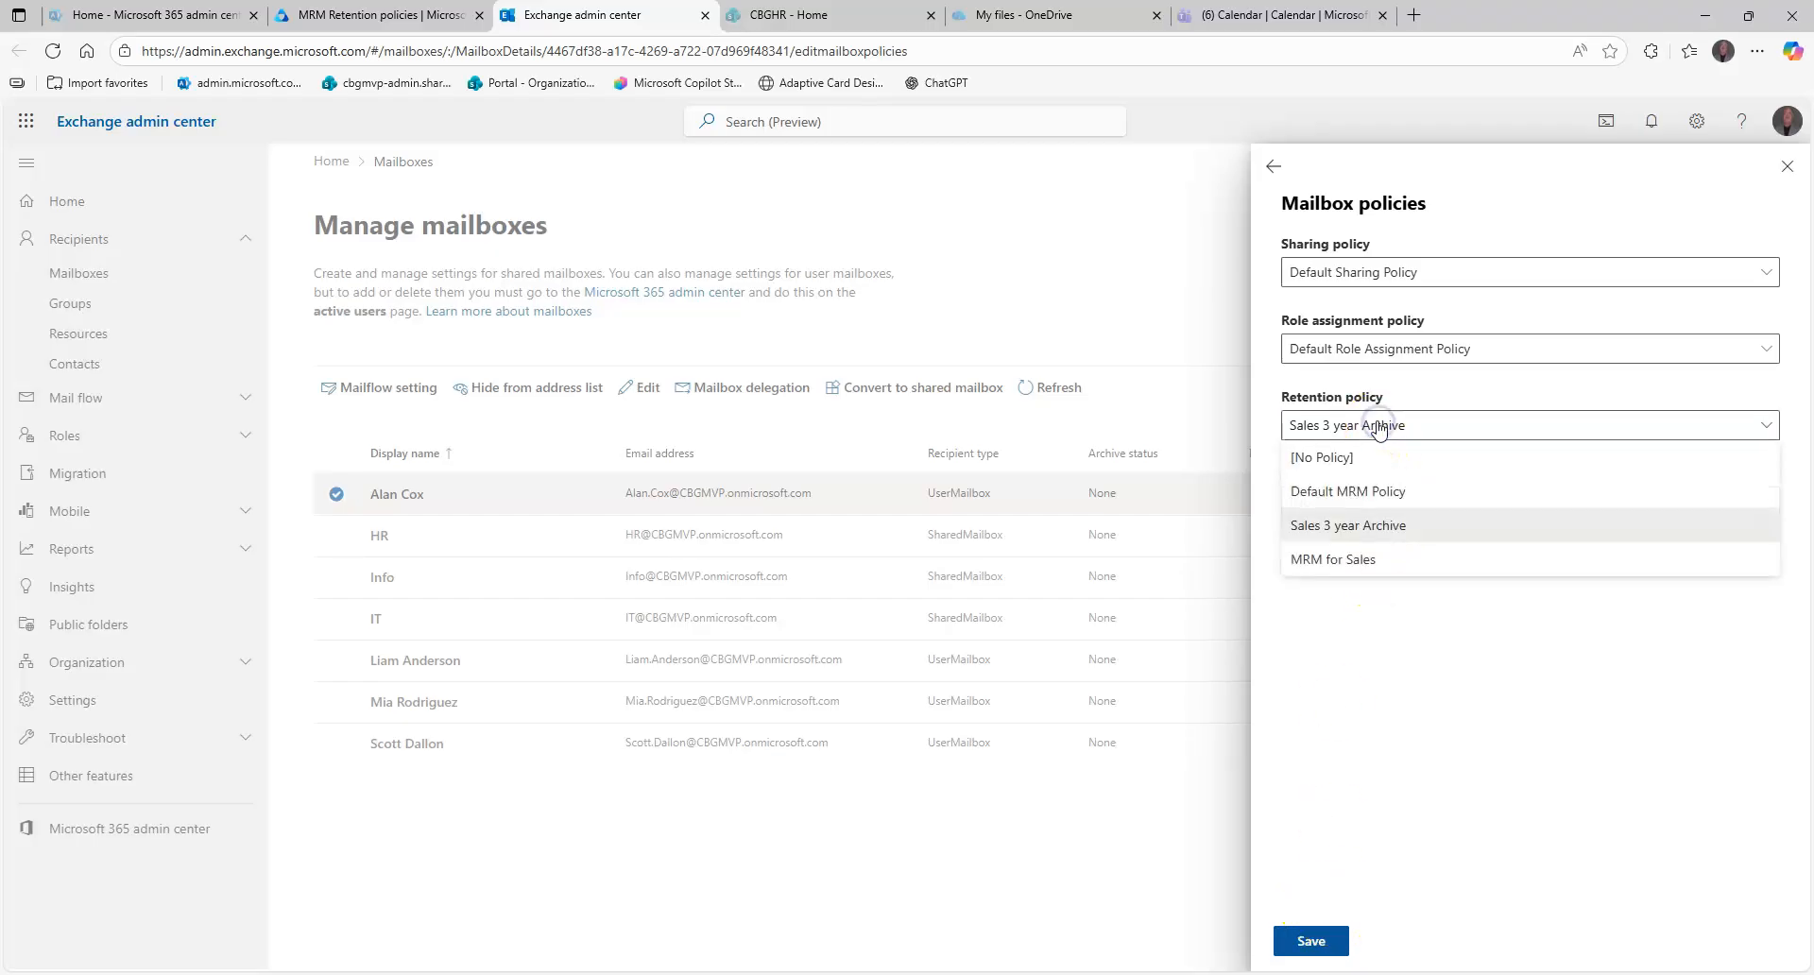
pyautogui.click(1356, 527)
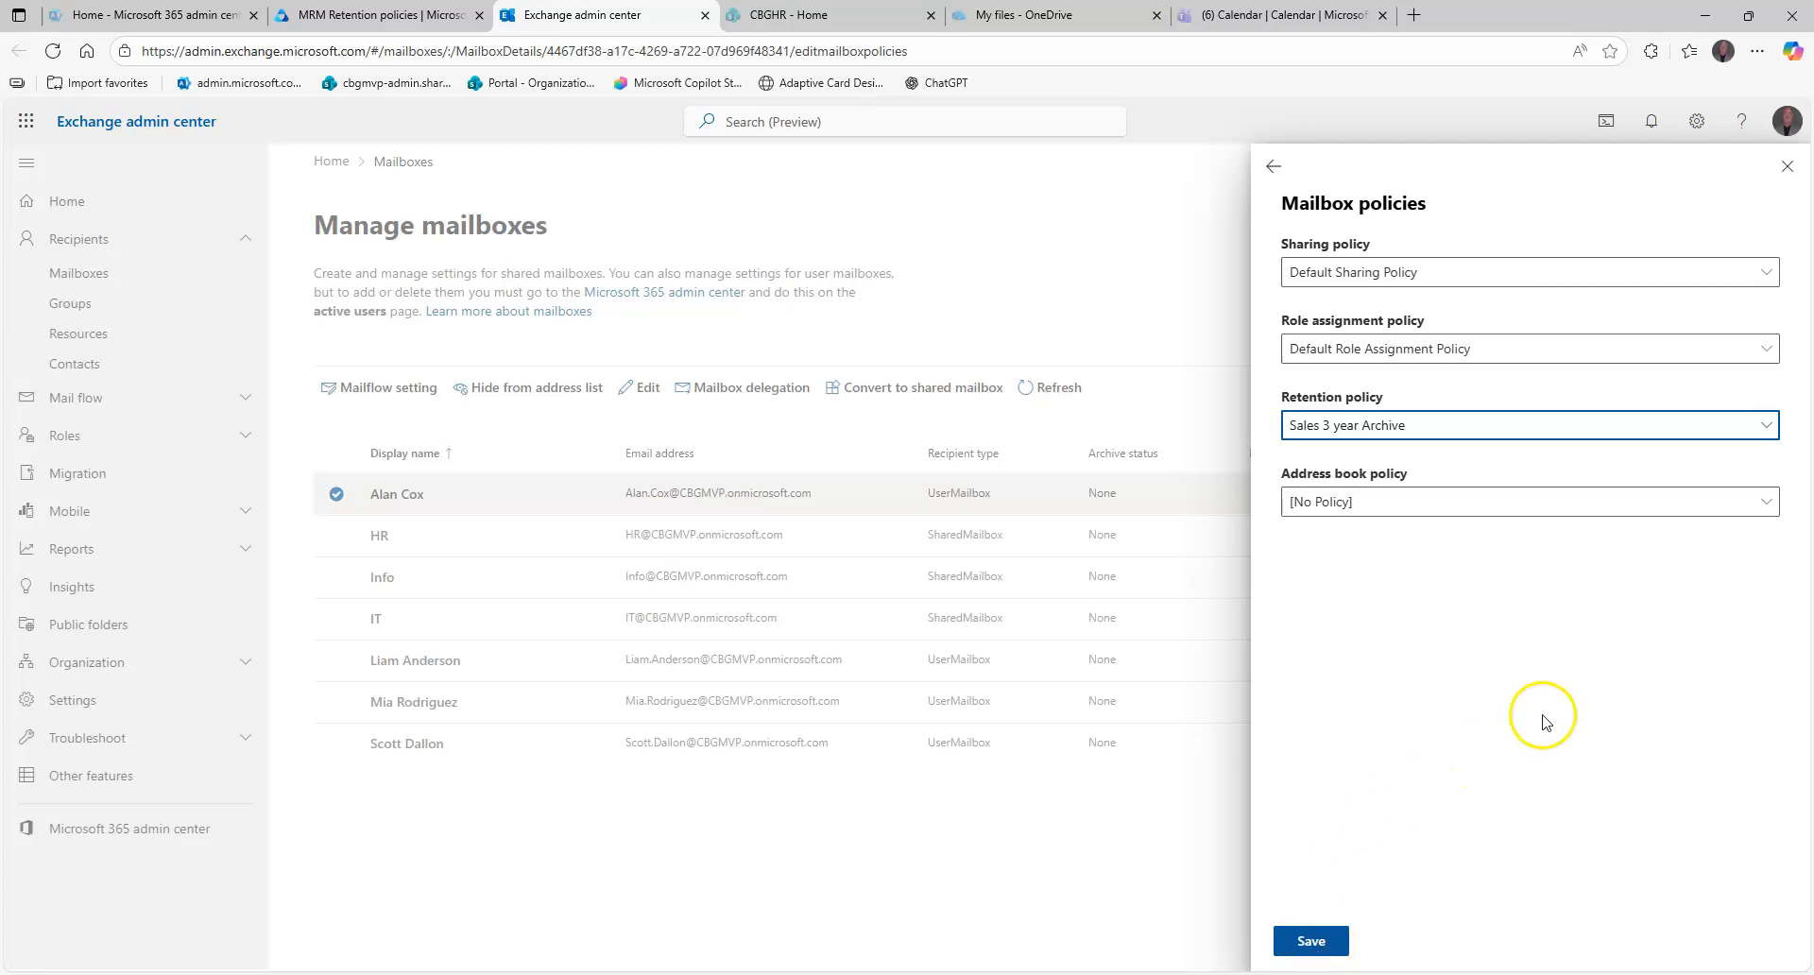
pyautogui.click(1785, 168)
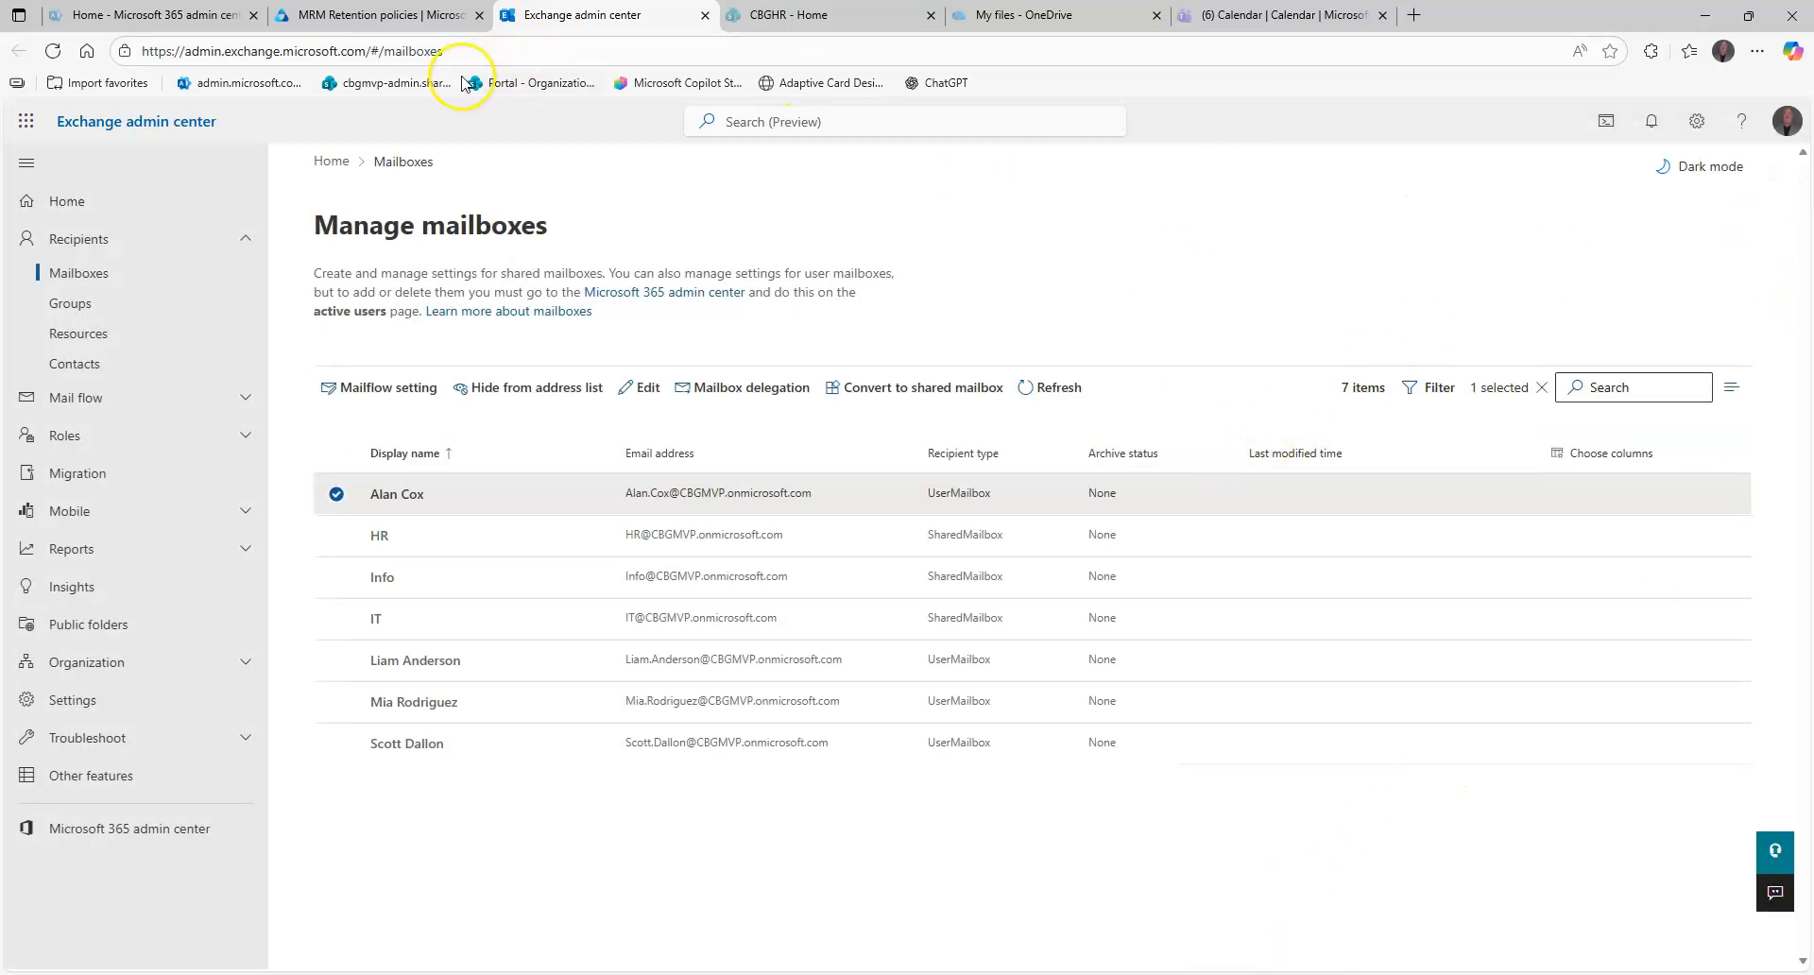
# Return to Purview, refresh the MRM retention policies, and open the modern Retention policies page.
pyautogui.click(369, 16)
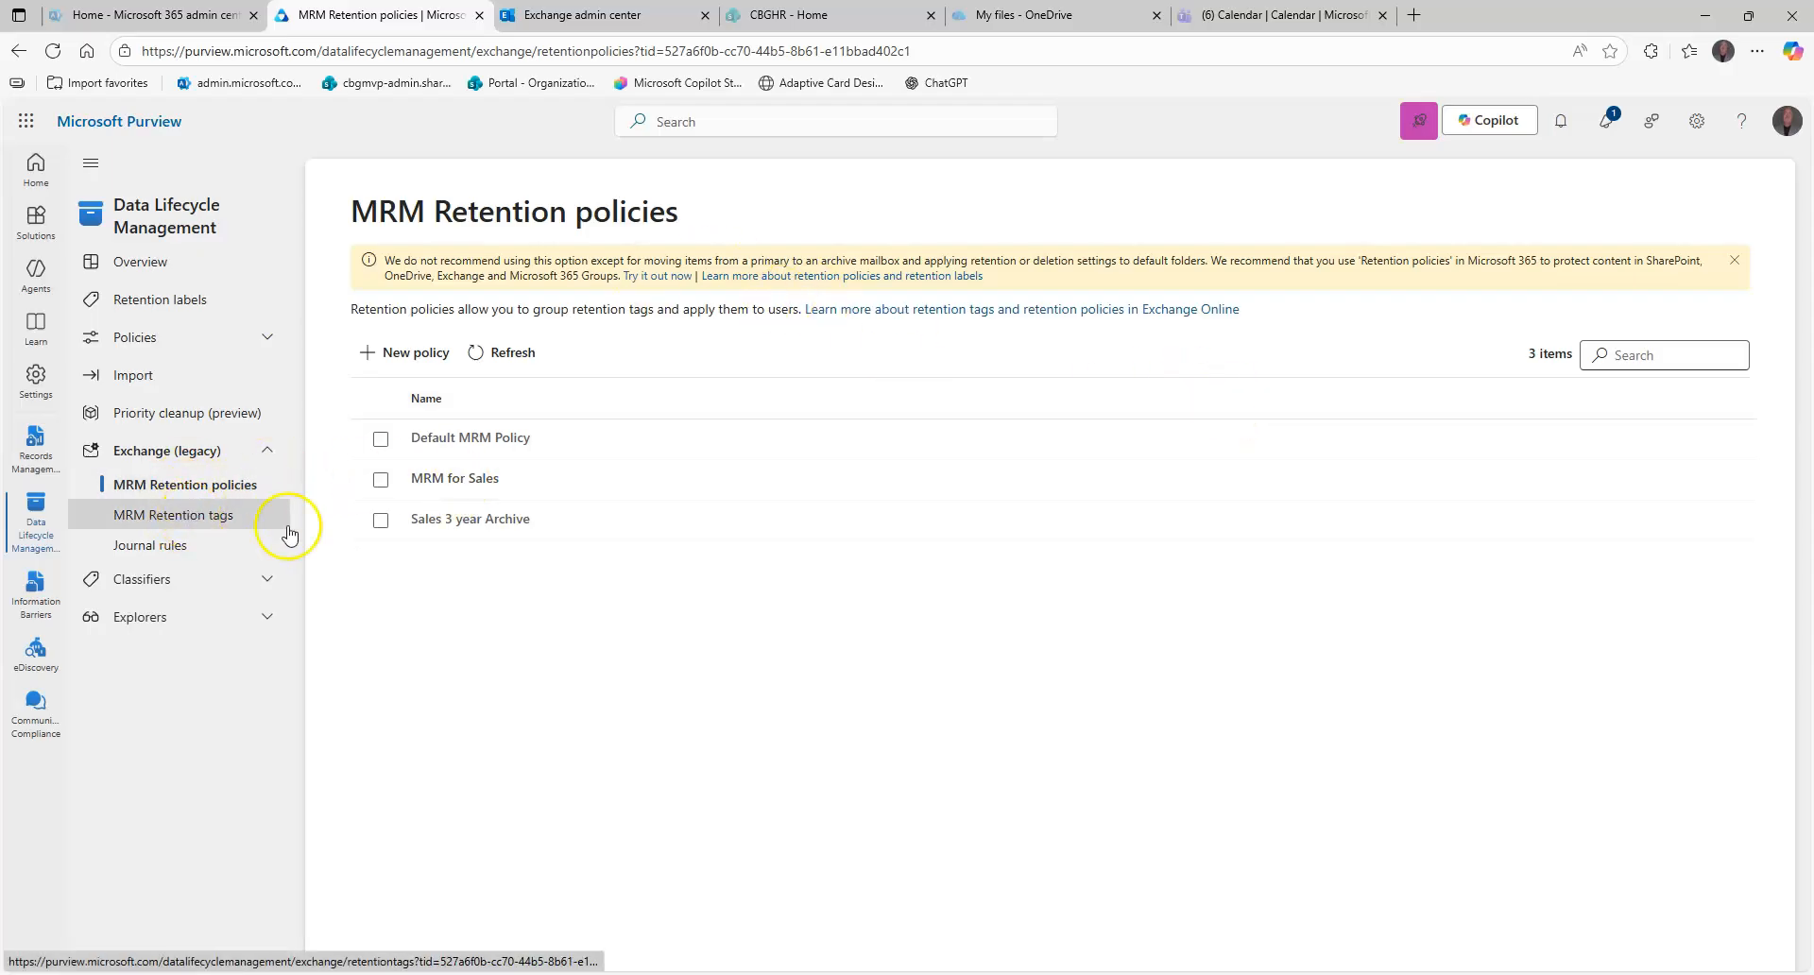
pyautogui.click(517, 355)
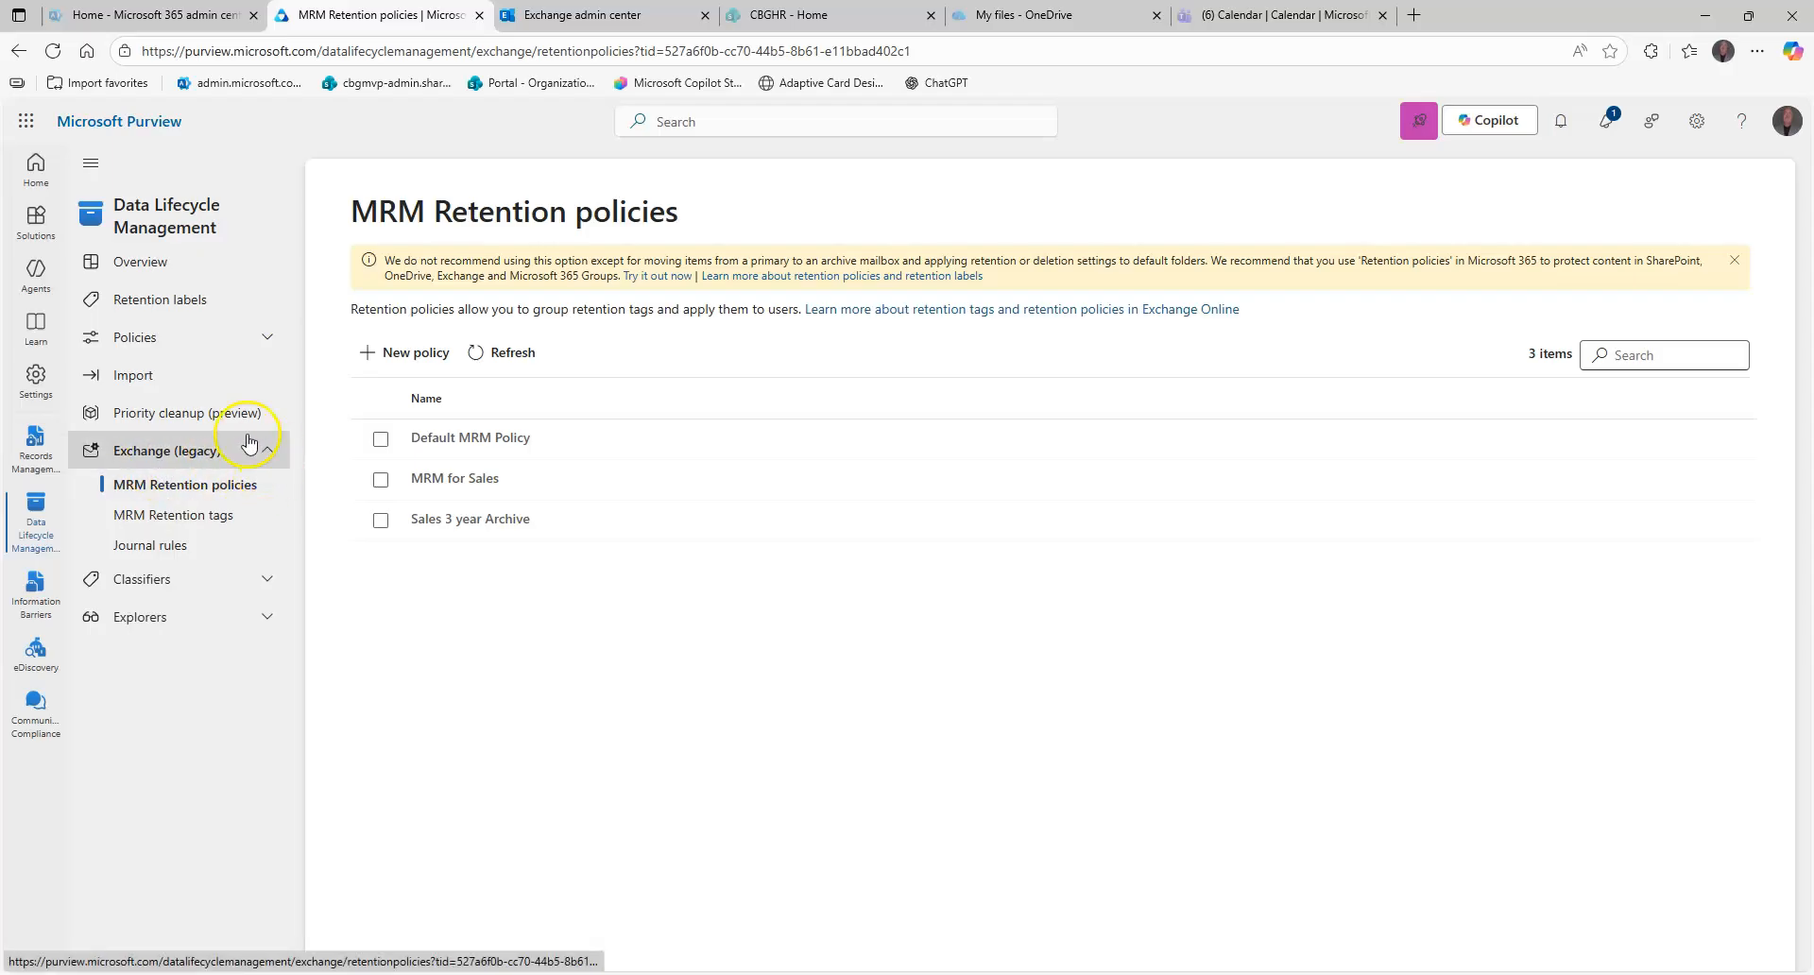
pyautogui.click(217, 355)
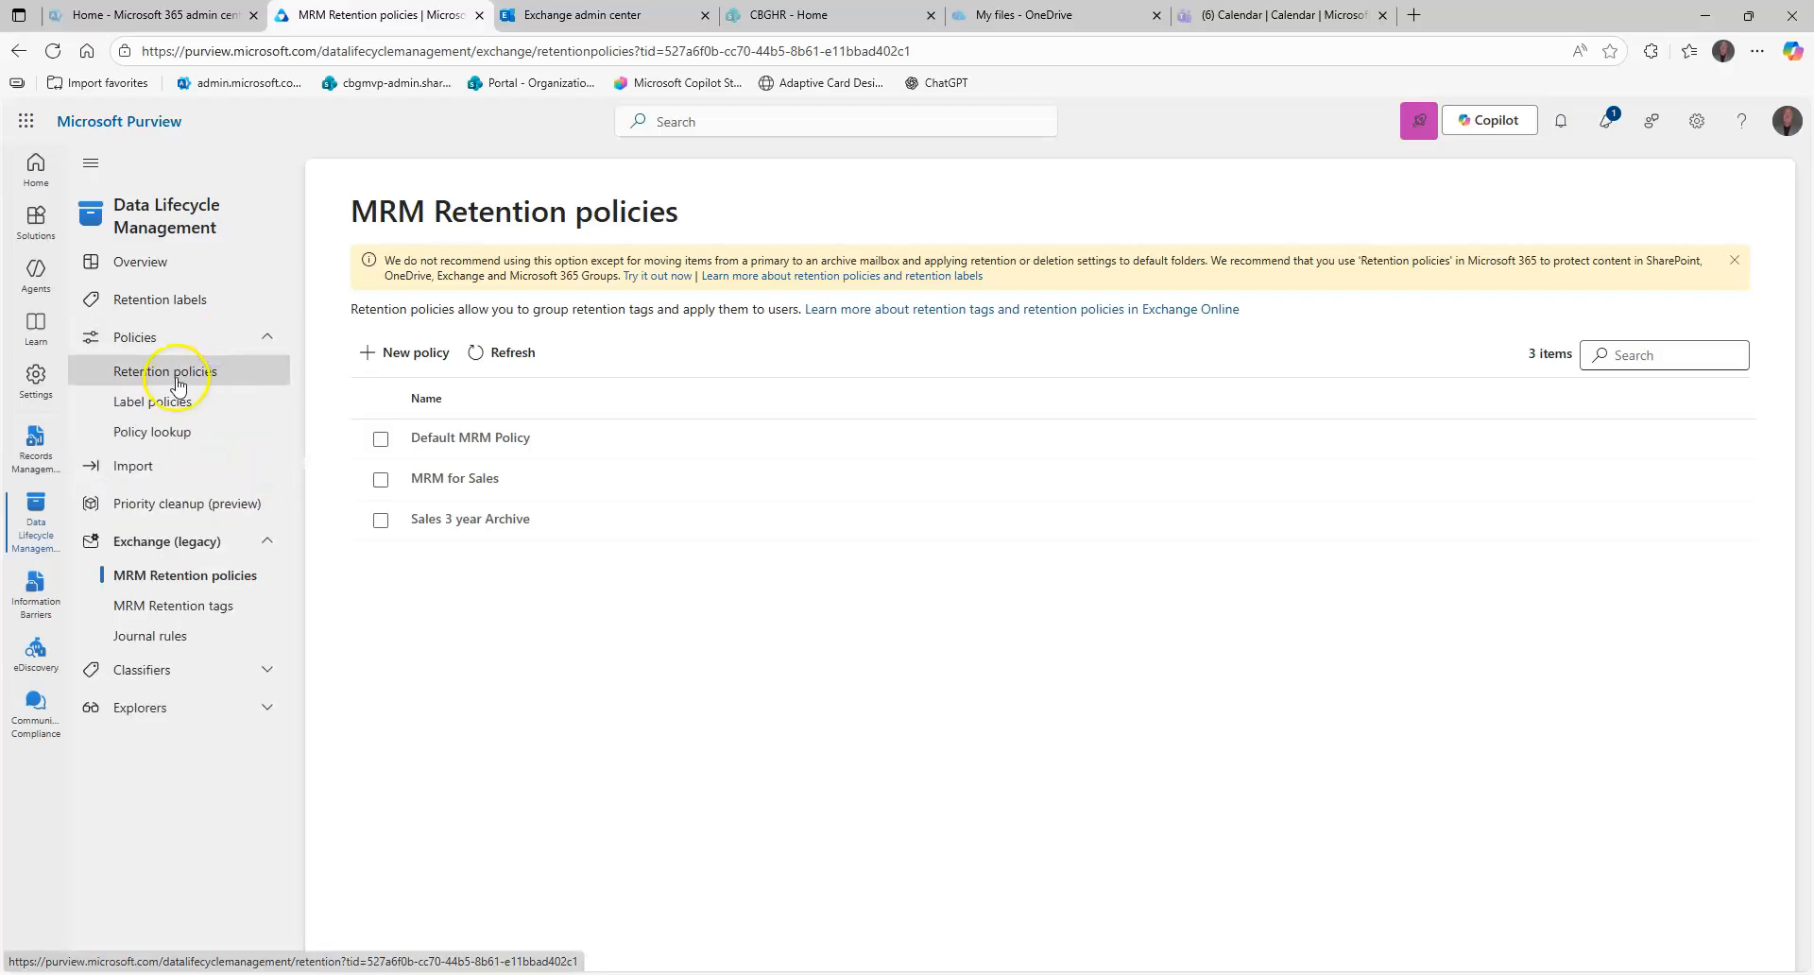
pyautogui.click(176, 374)
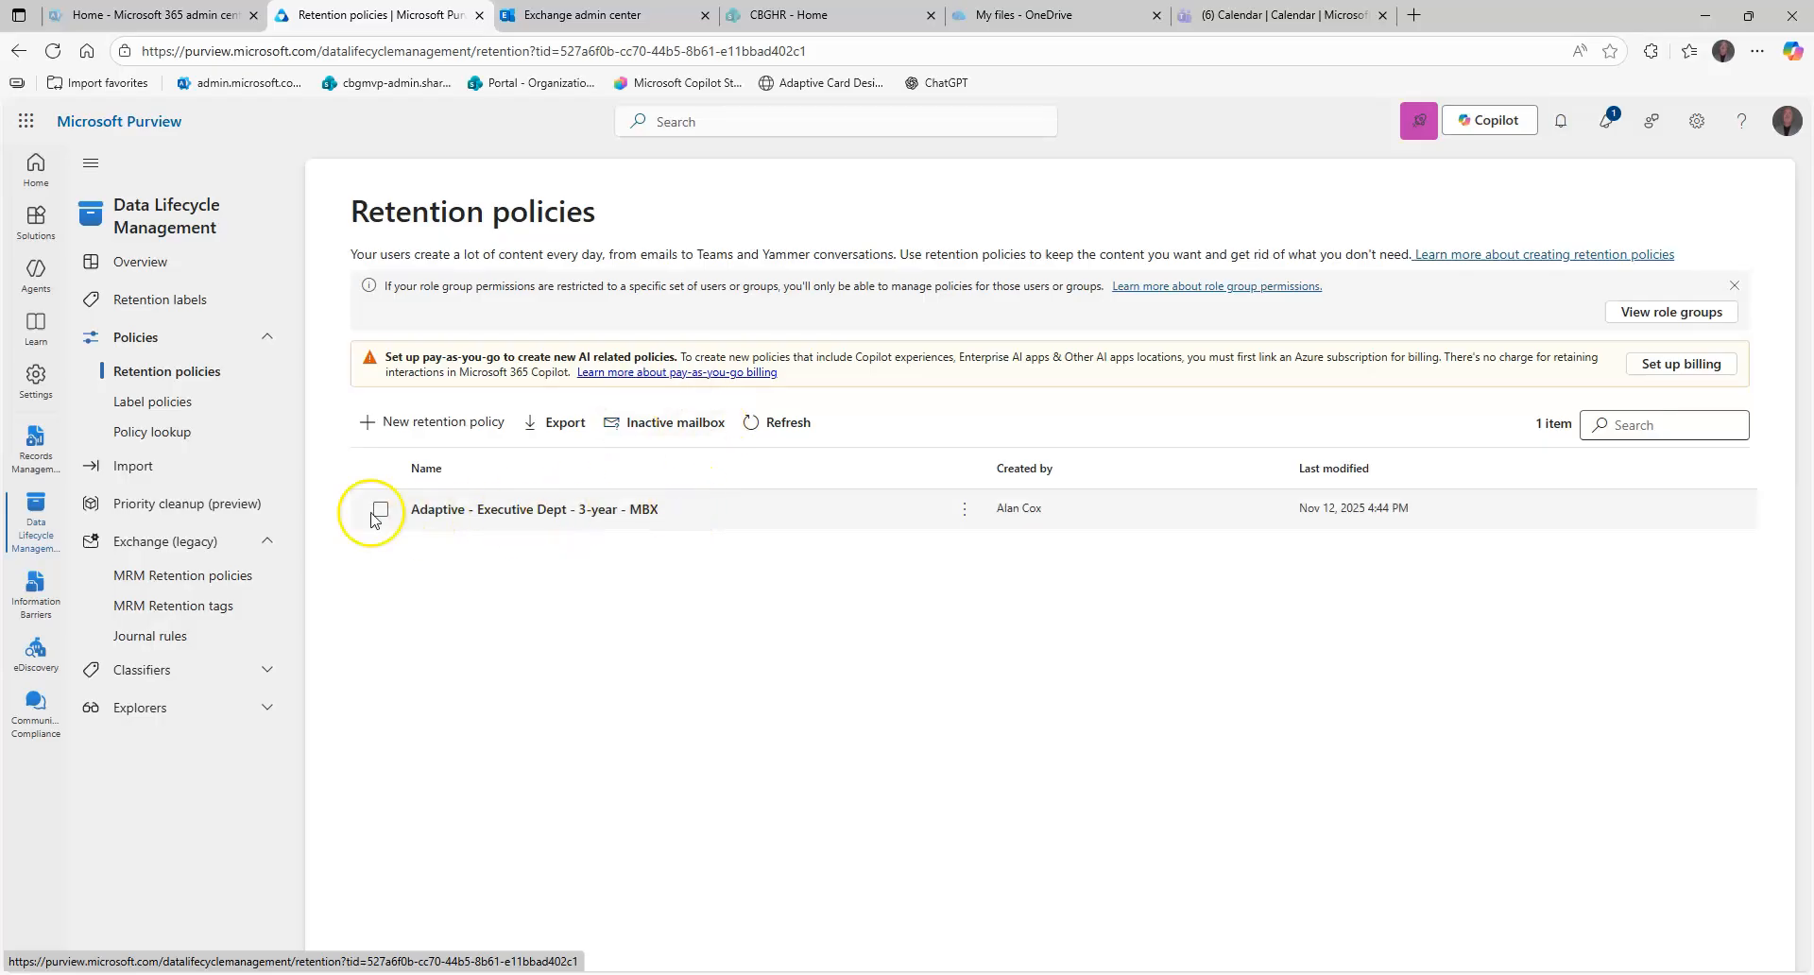
# Start a retention policy named "Exchange Retention - 7 years - Executives", reuse the name as its description, and keep the Full directory scope.
pyautogui.click(435, 422)
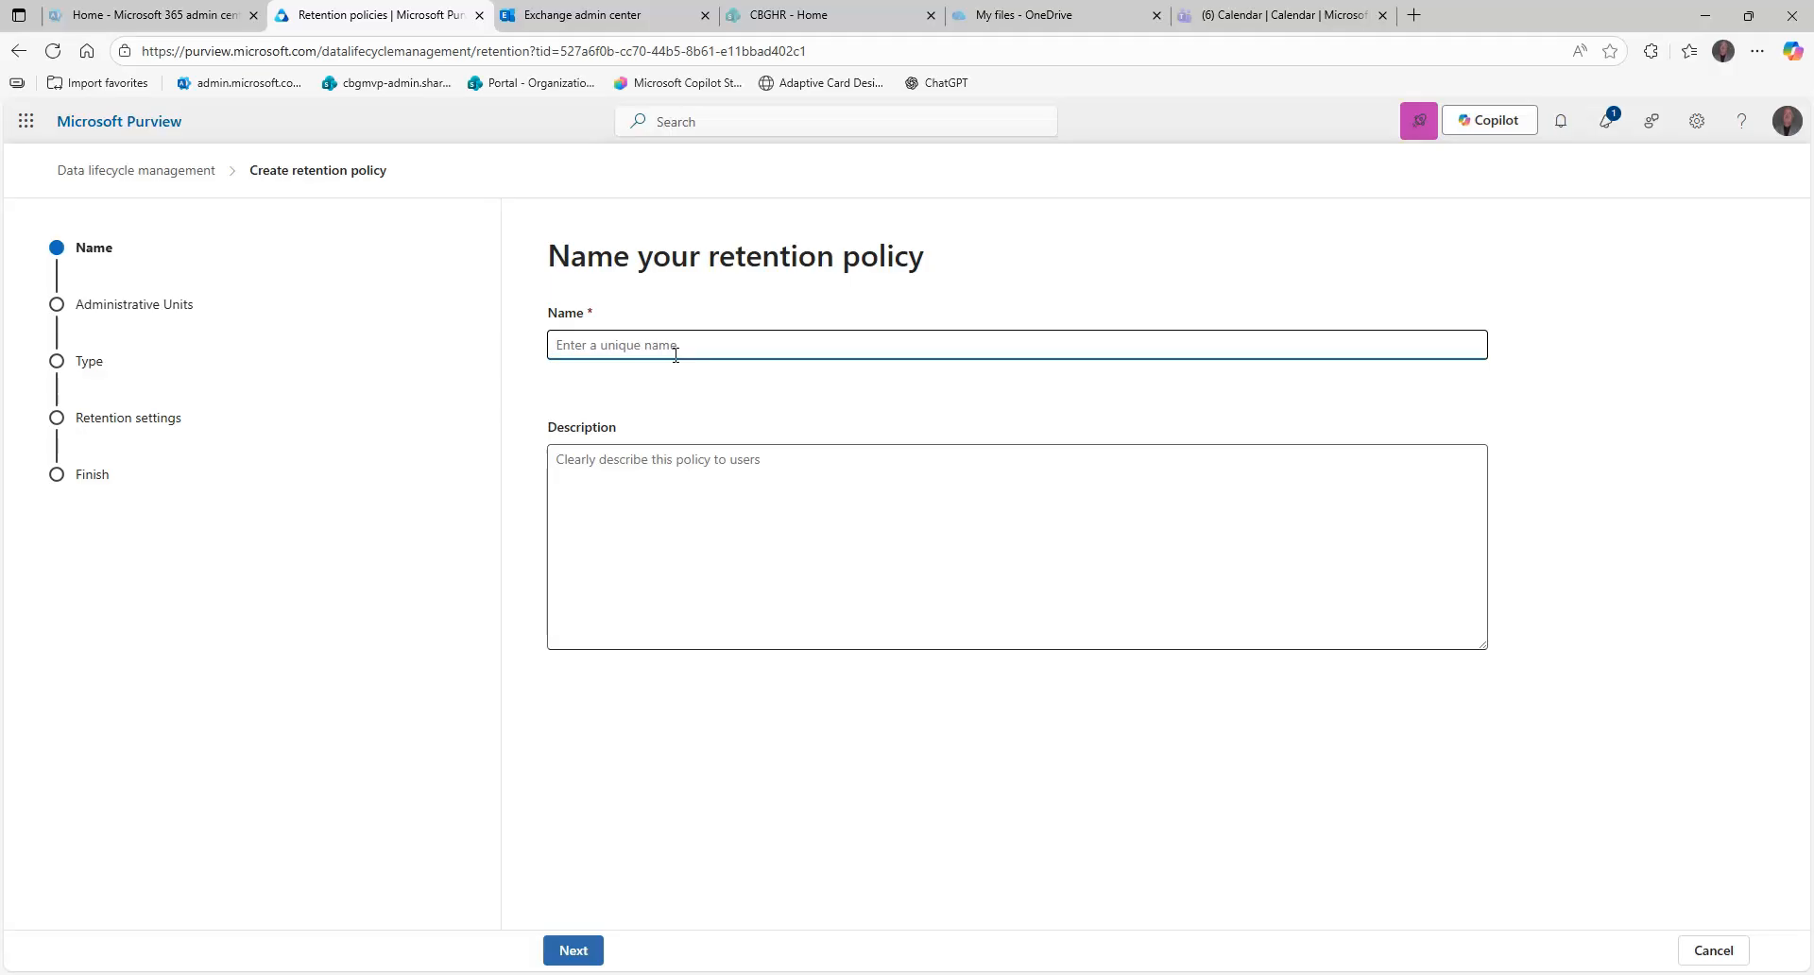
pyautogui.write('Exchange Retention - 7 years -')
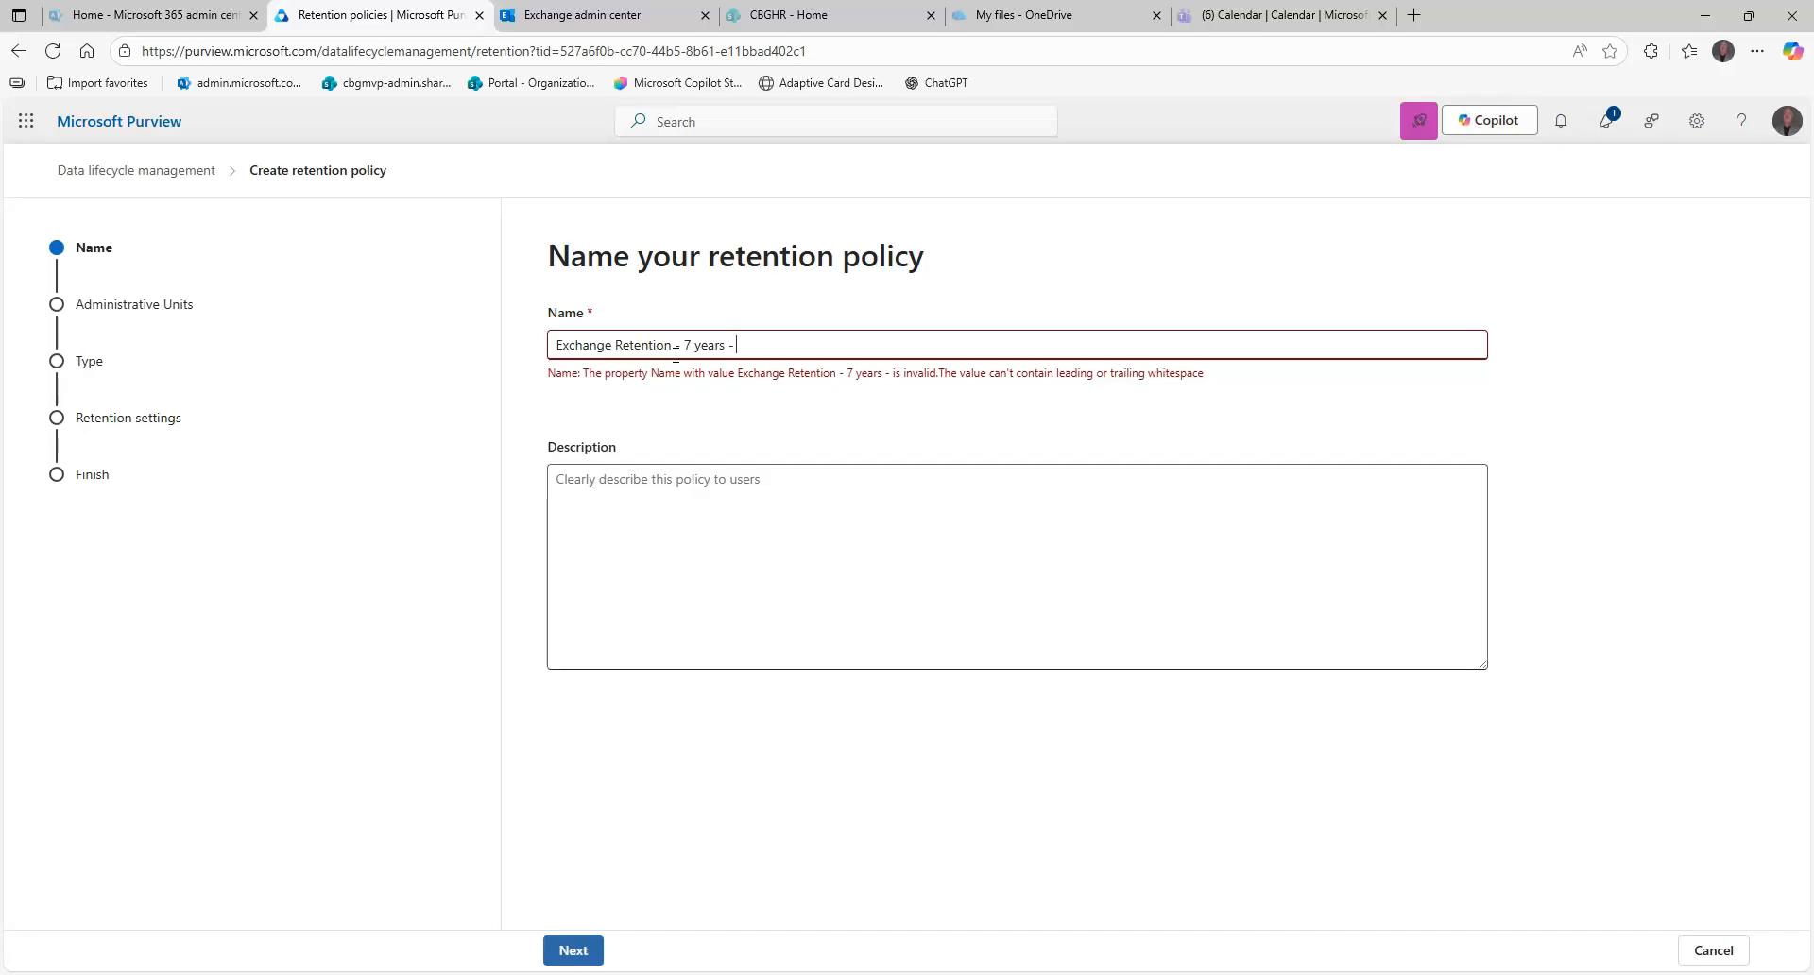
pyautogui.write('Executives')
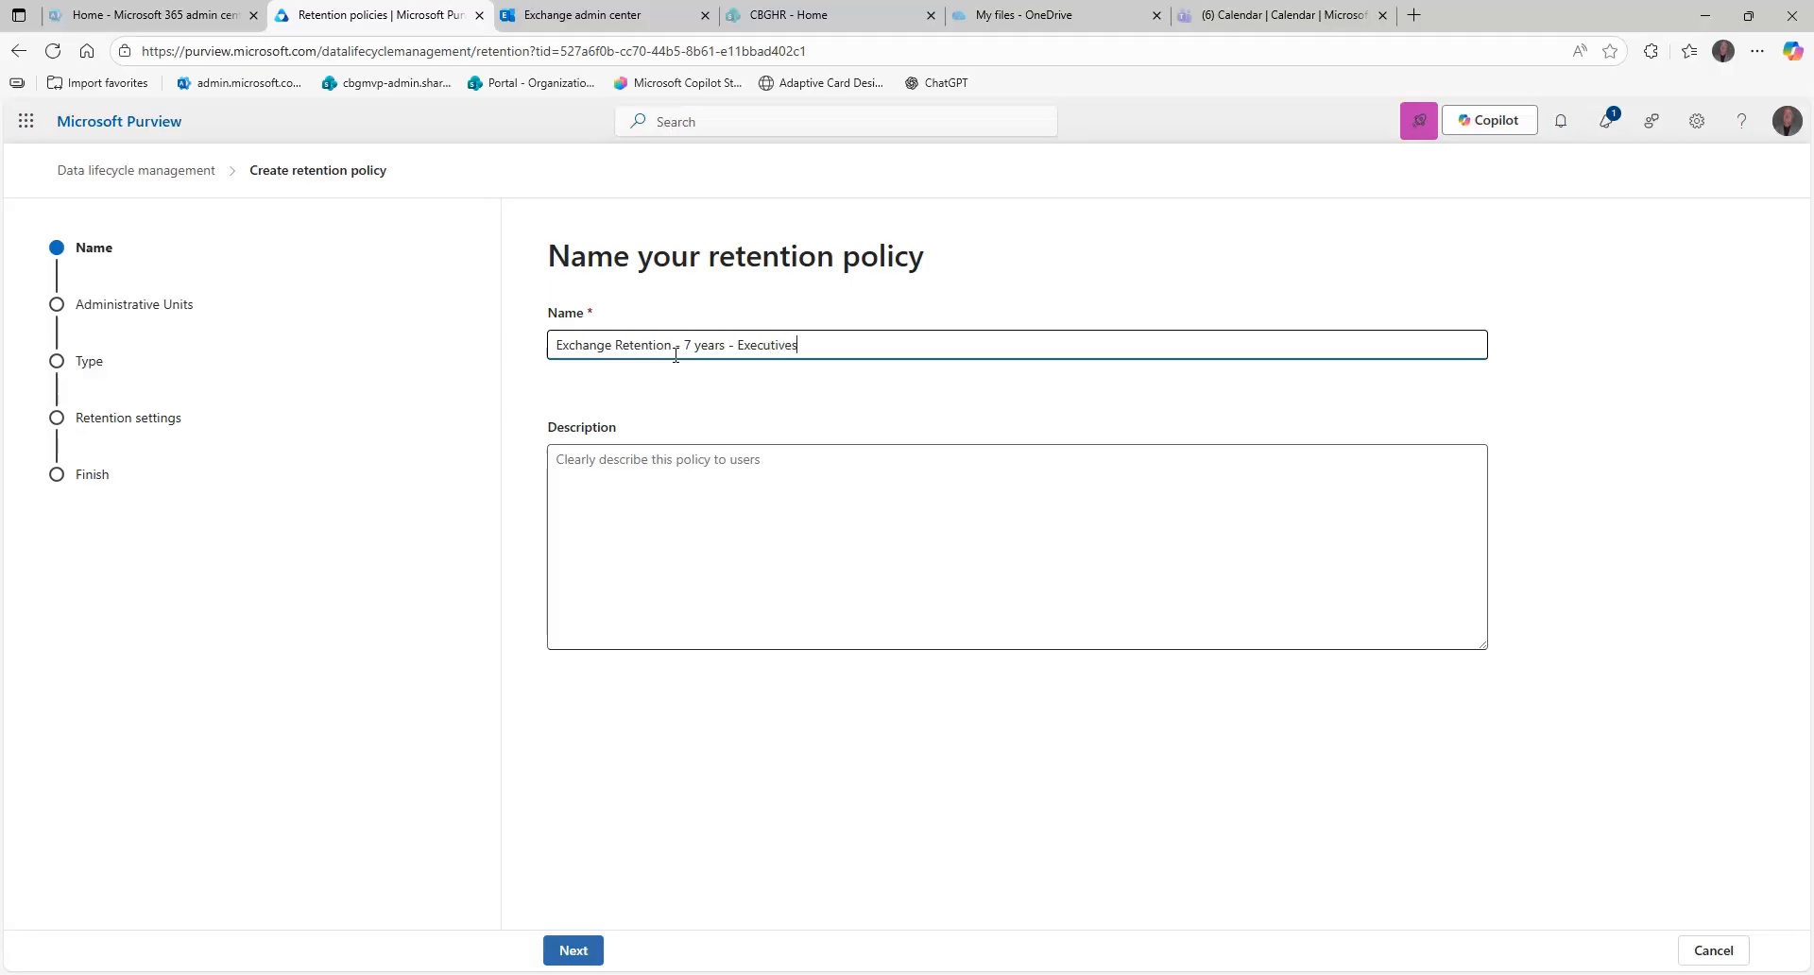
pyautogui.hotkey('ctrl', 'a')
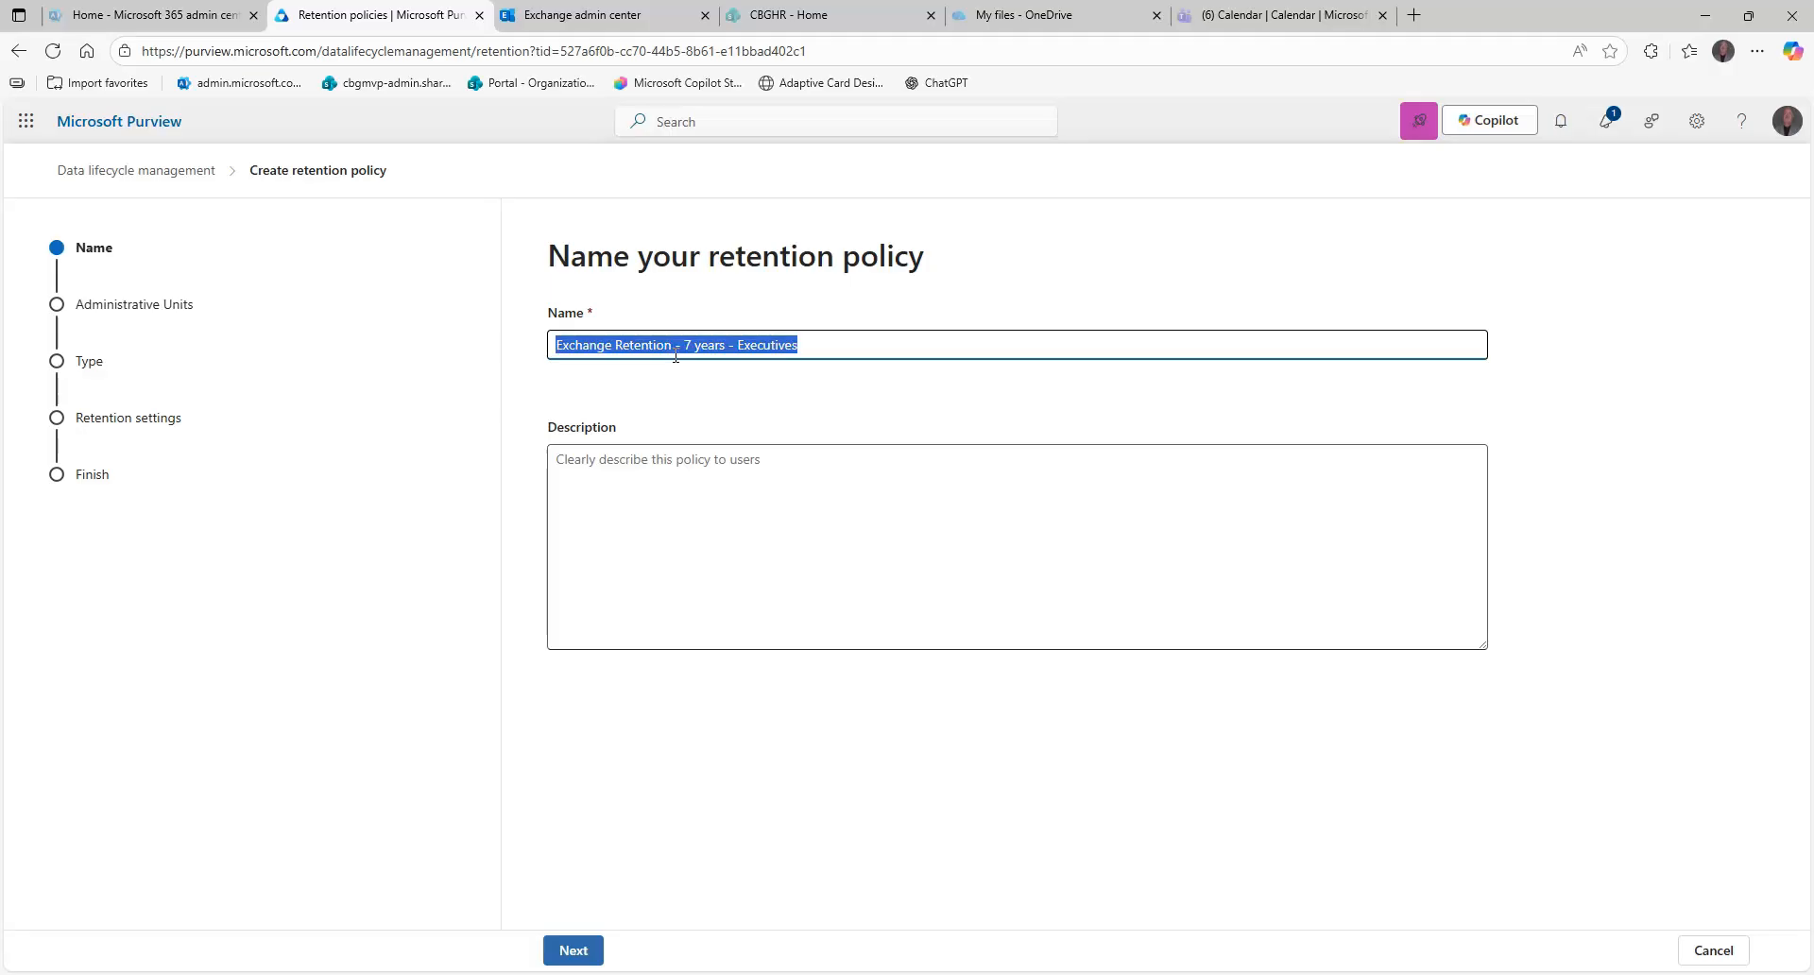
pyautogui.hotkey('ctrl', 'c')
pyautogui.press('Tab')
pyautogui.hotkey('ctrl', 'v')
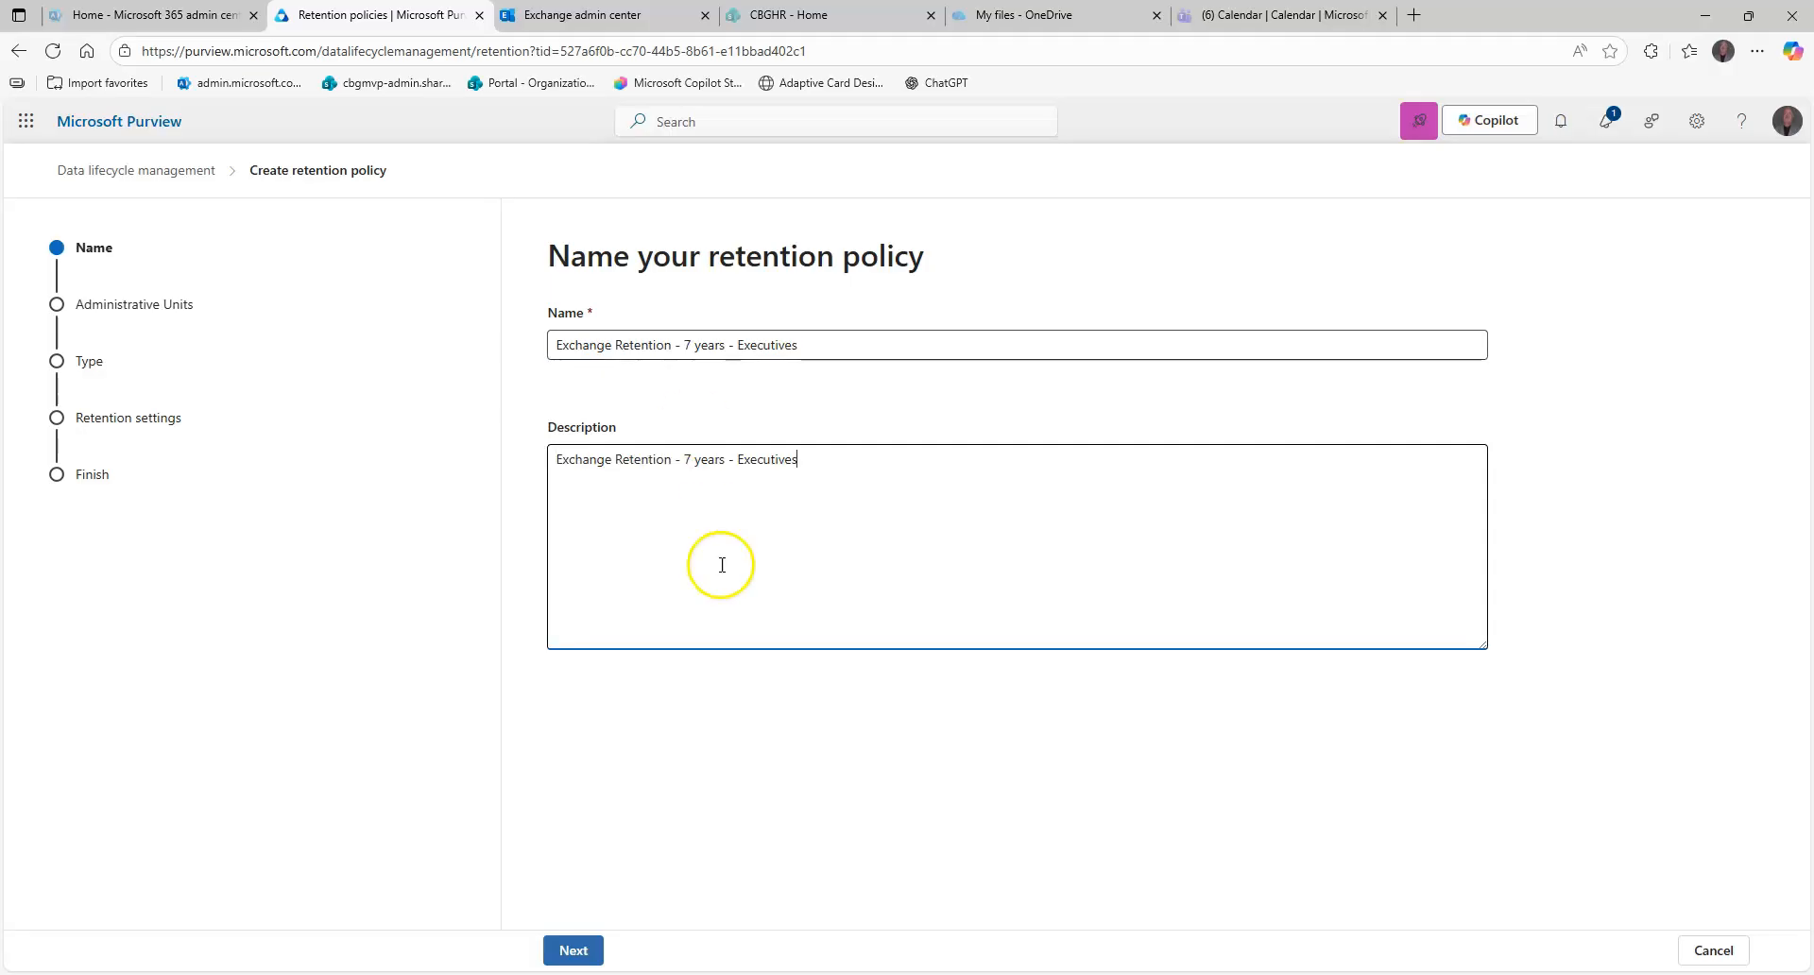
pyautogui.click(573, 950)
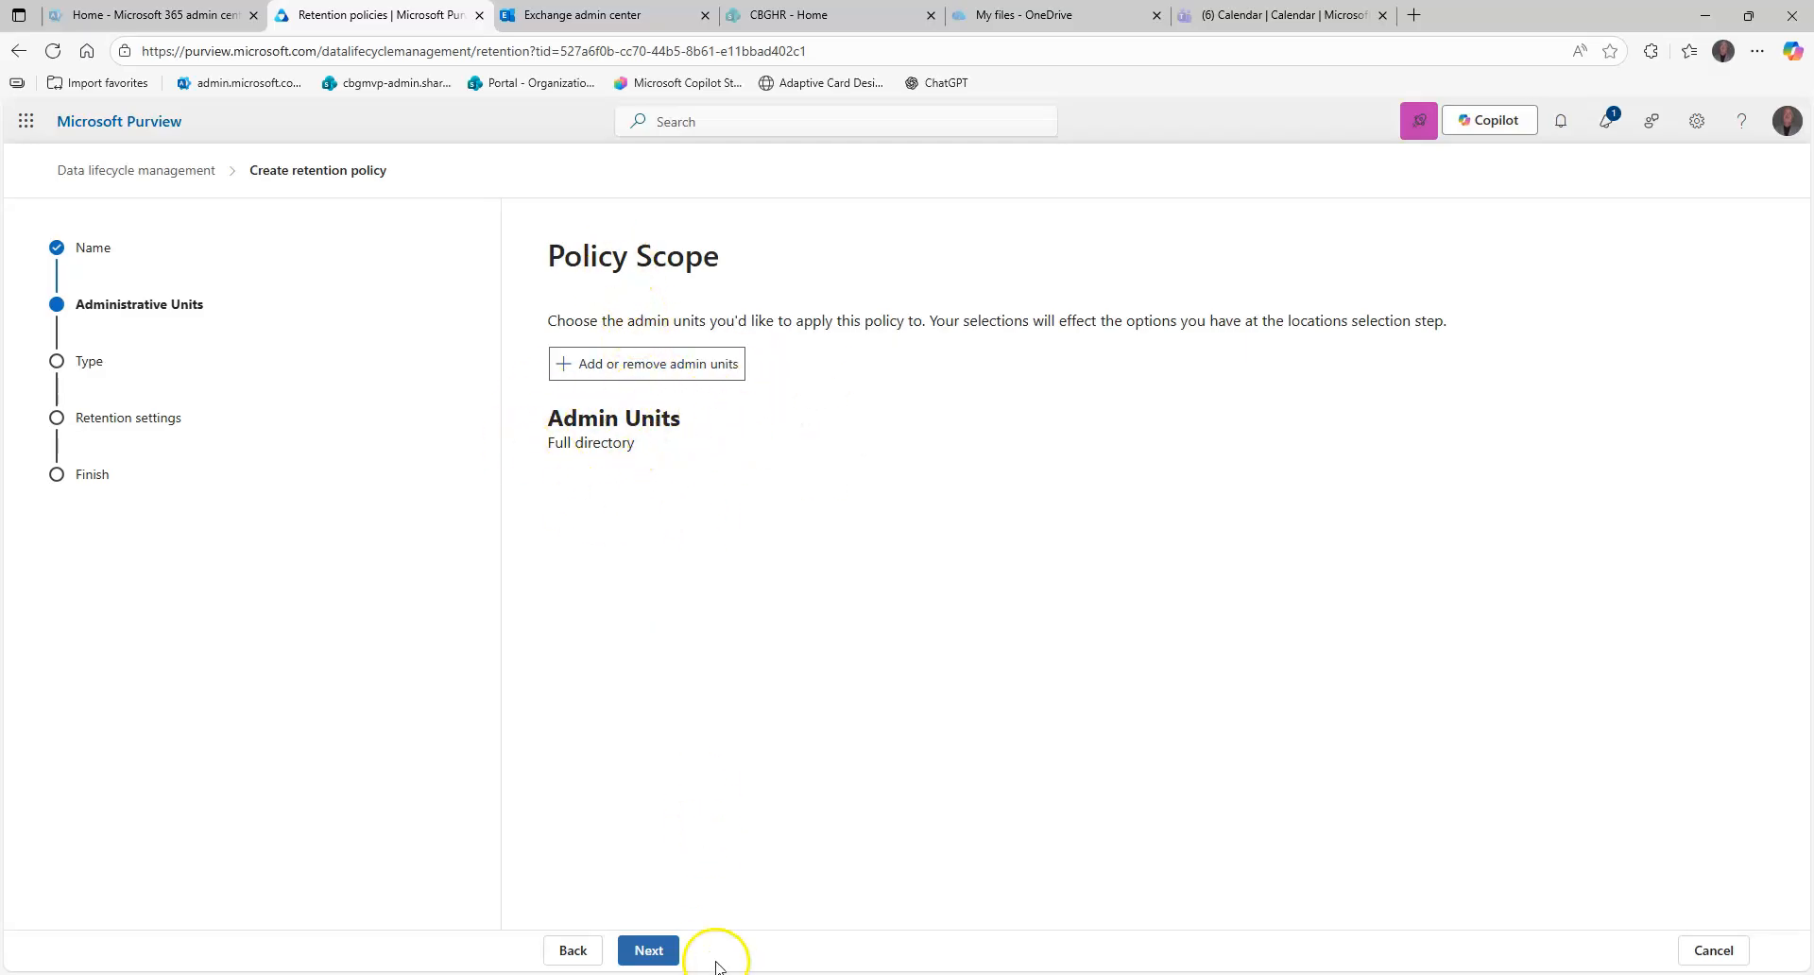
pyautogui.click(661, 950)
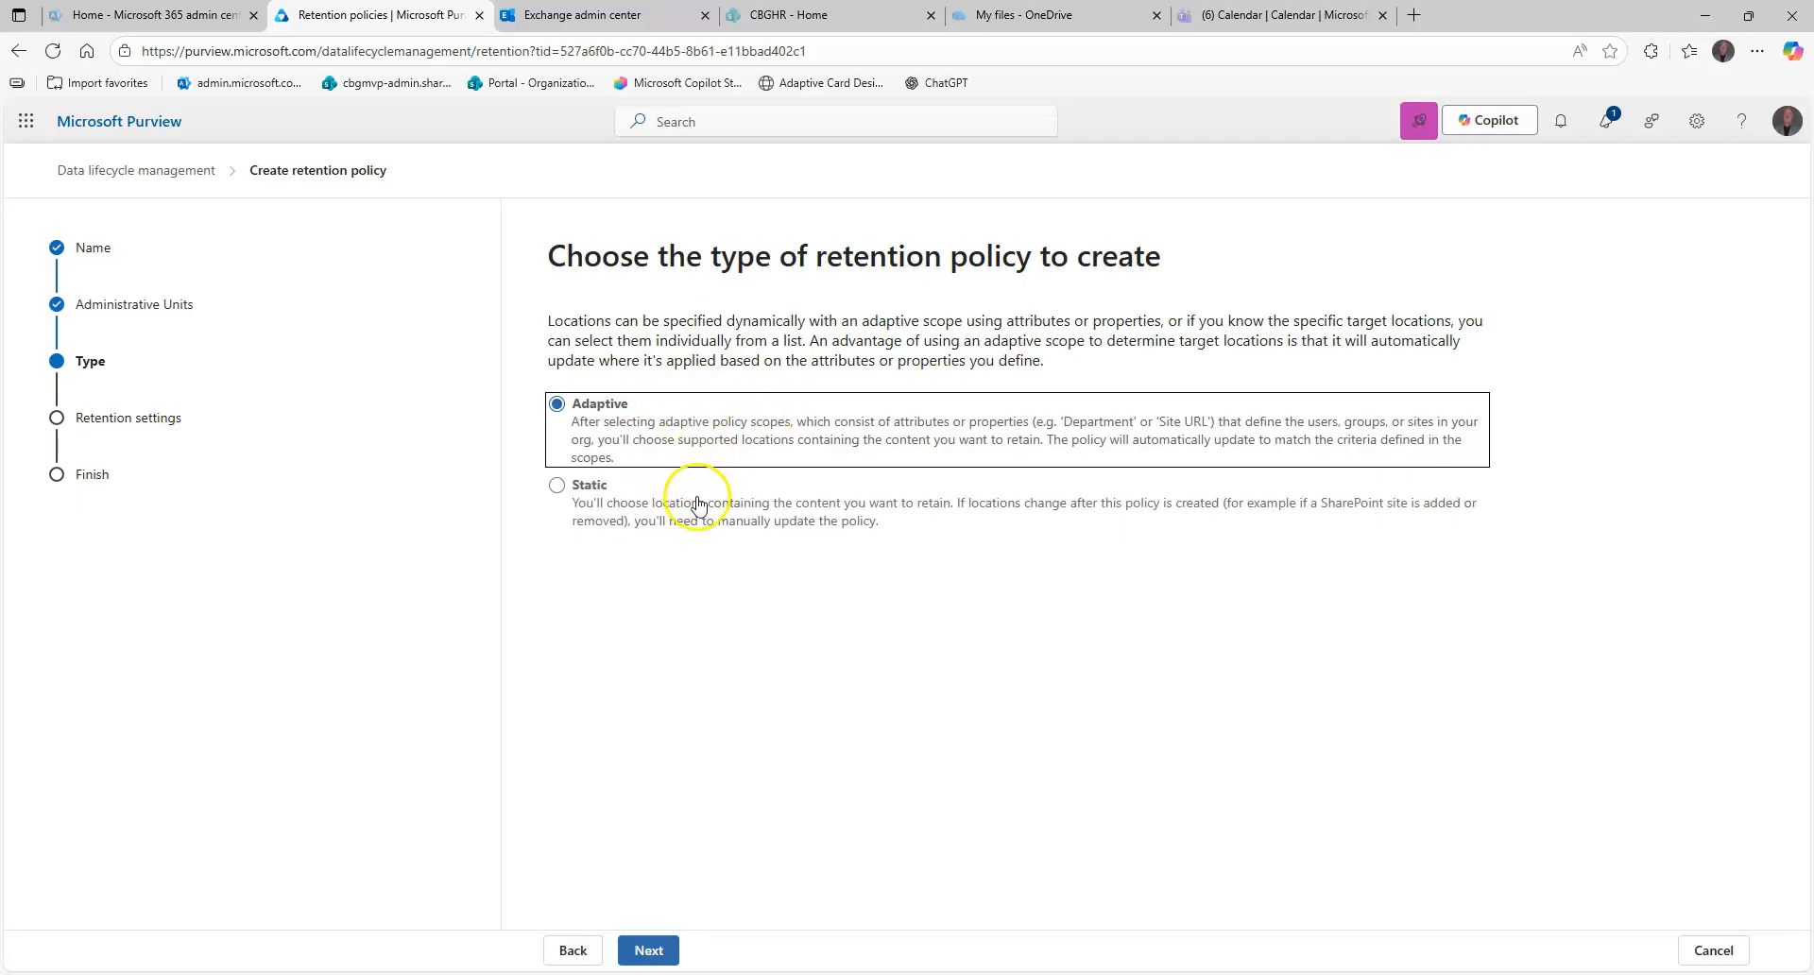
# Make the policy Static and limit its locations to Exchange mailboxes, excluding SharePoint, OneDrive, and Microsoft 365 Group content.
pyautogui.click(557, 485)
pyautogui.click(649, 951)
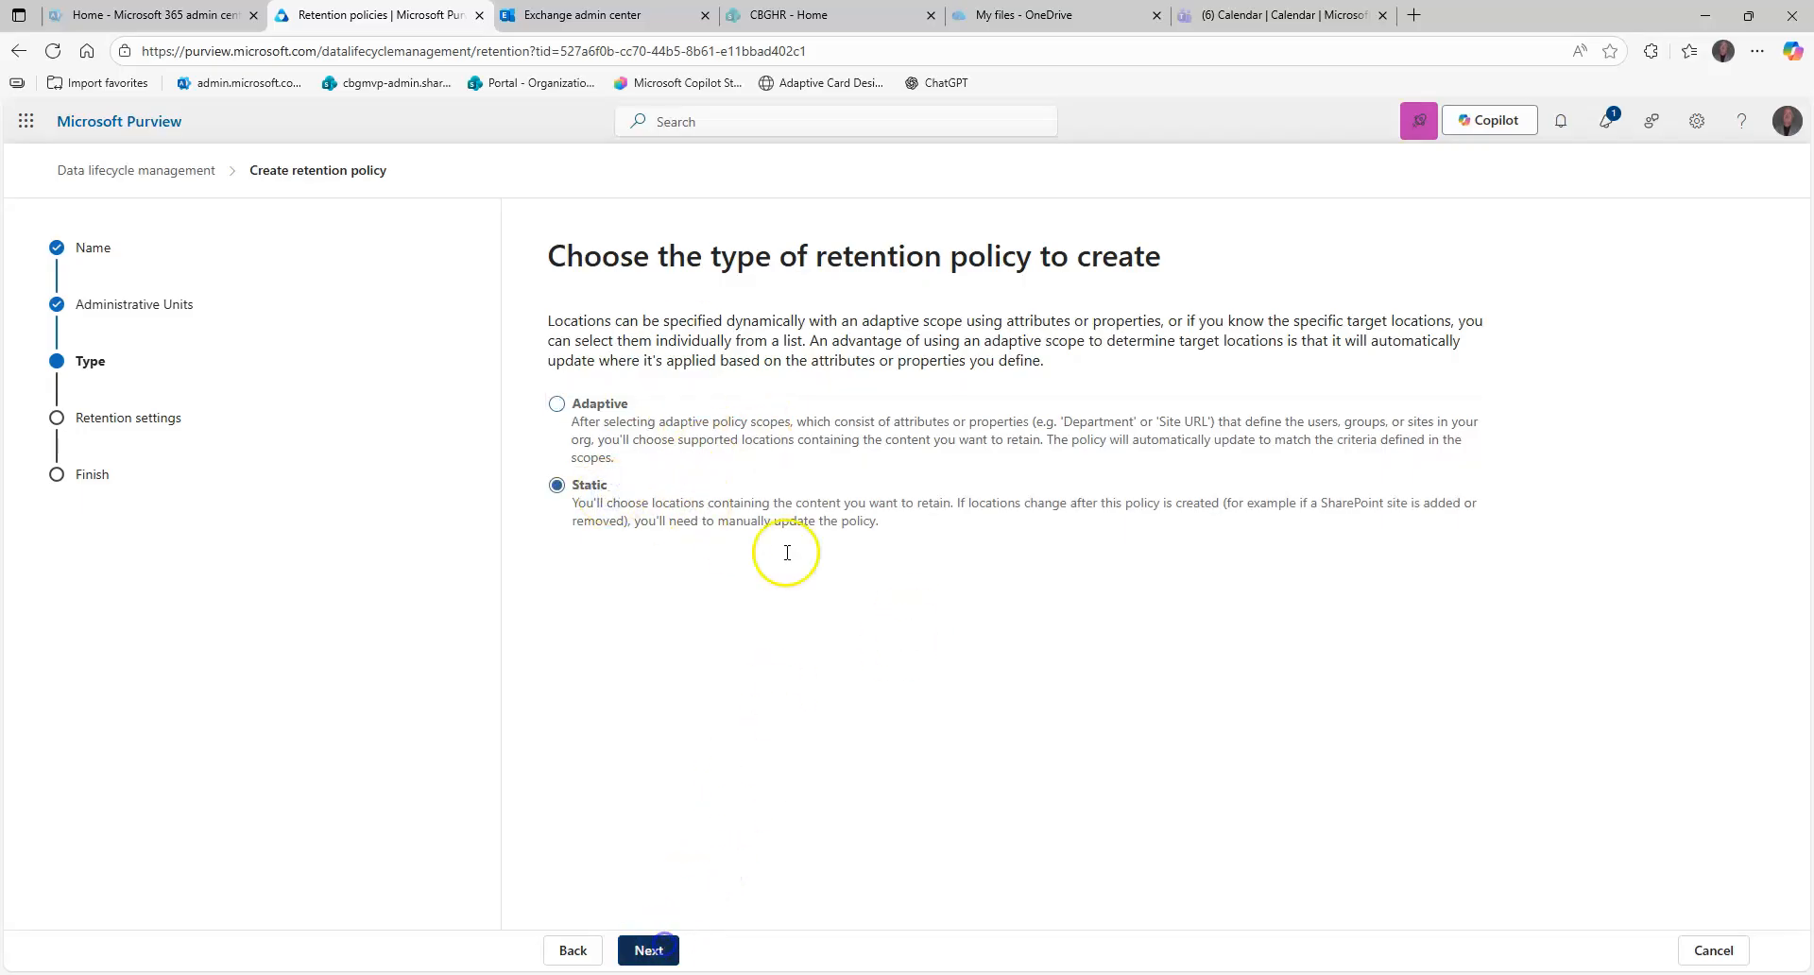
pyautogui.click(567, 630)
pyautogui.click(568, 723)
pyautogui.click(567, 783)
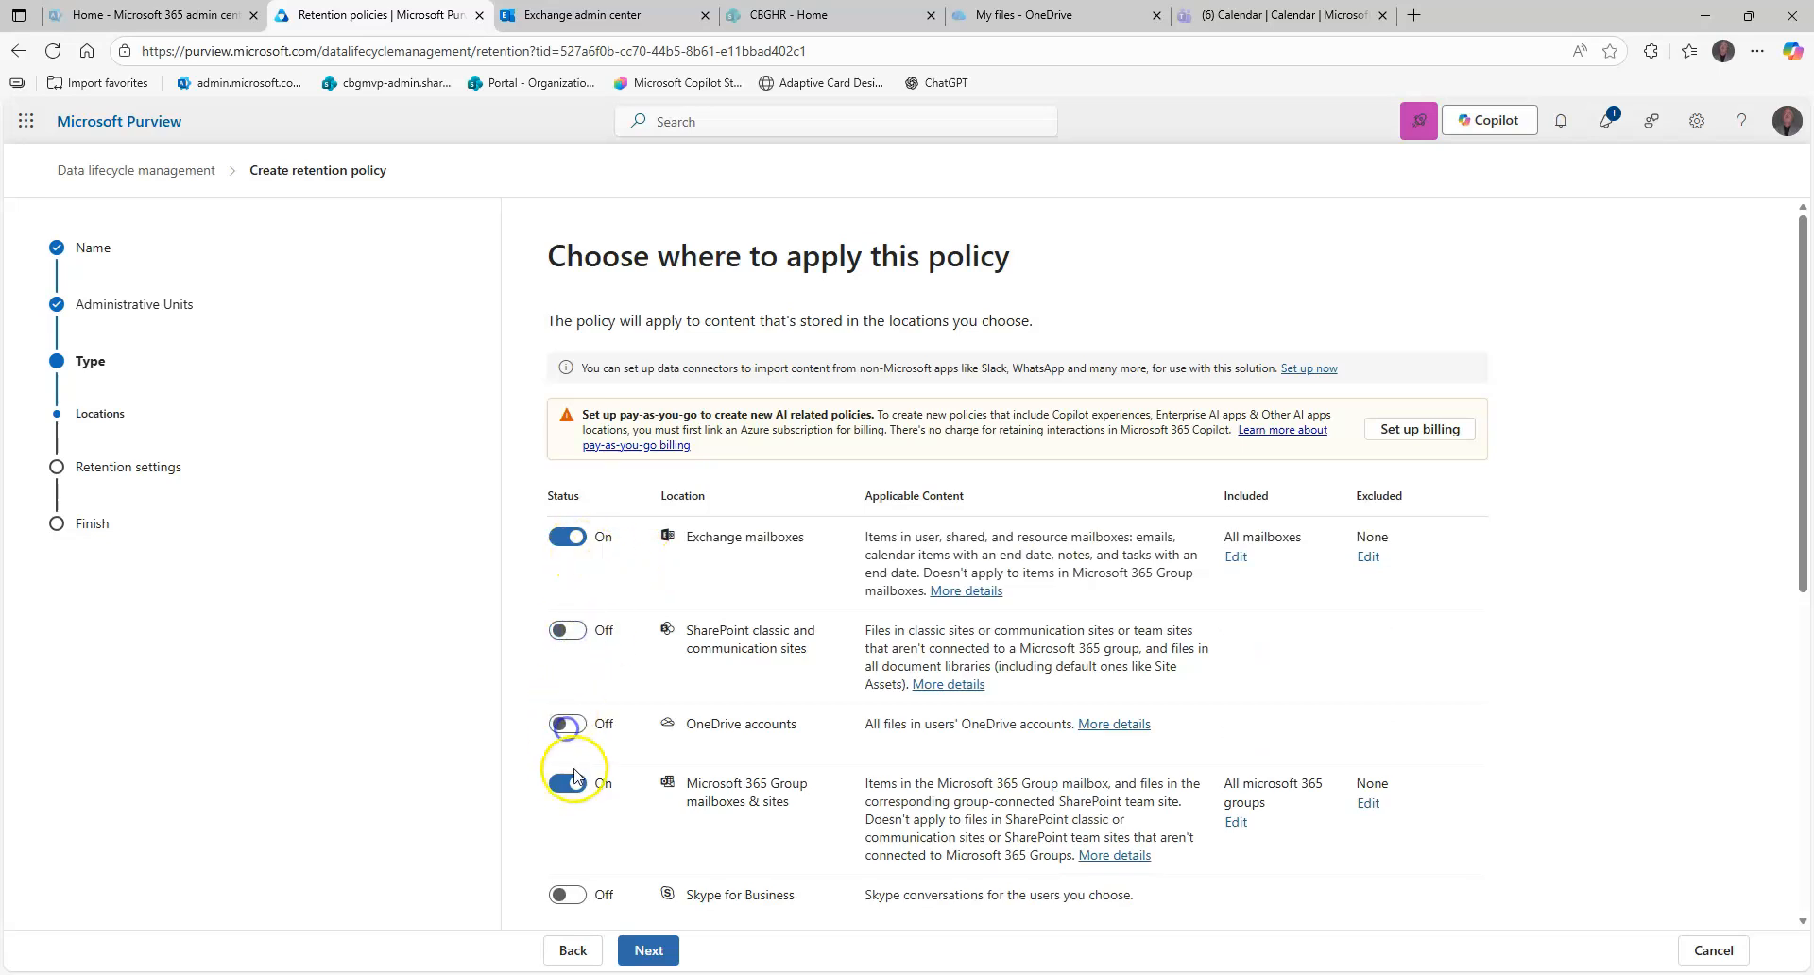
pyautogui.scroll(-7, 666, 739)
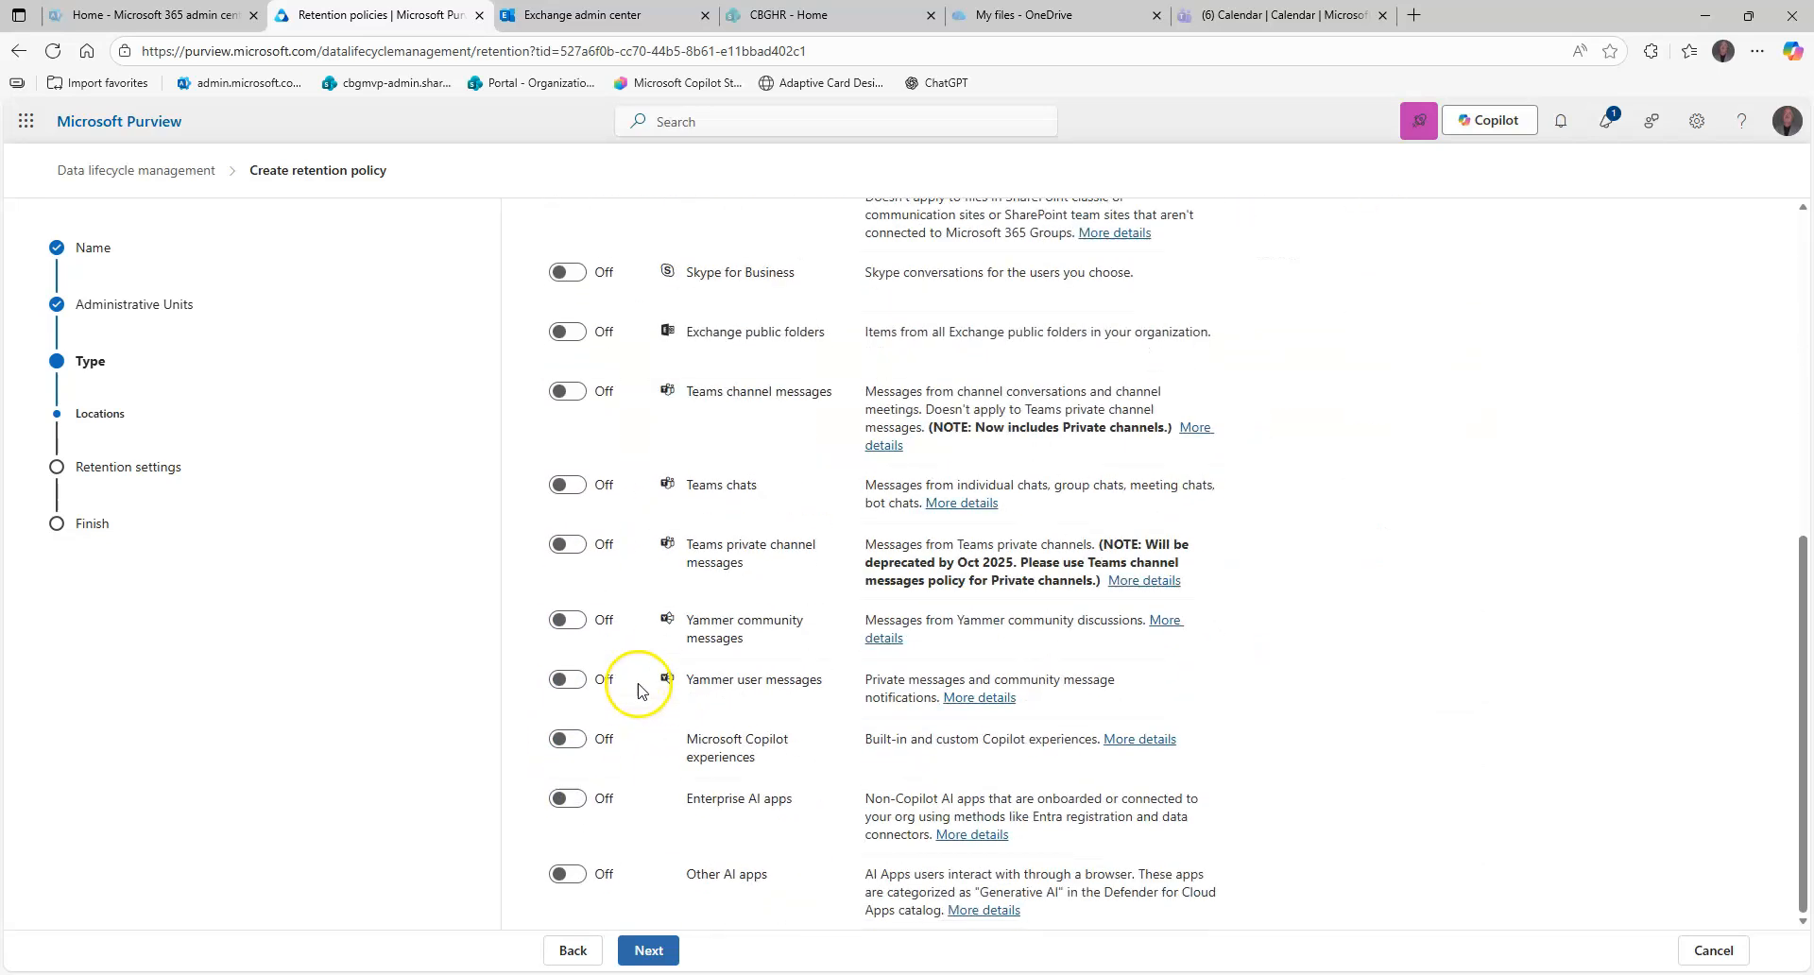
pyautogui.scroll(7, 627, 697)
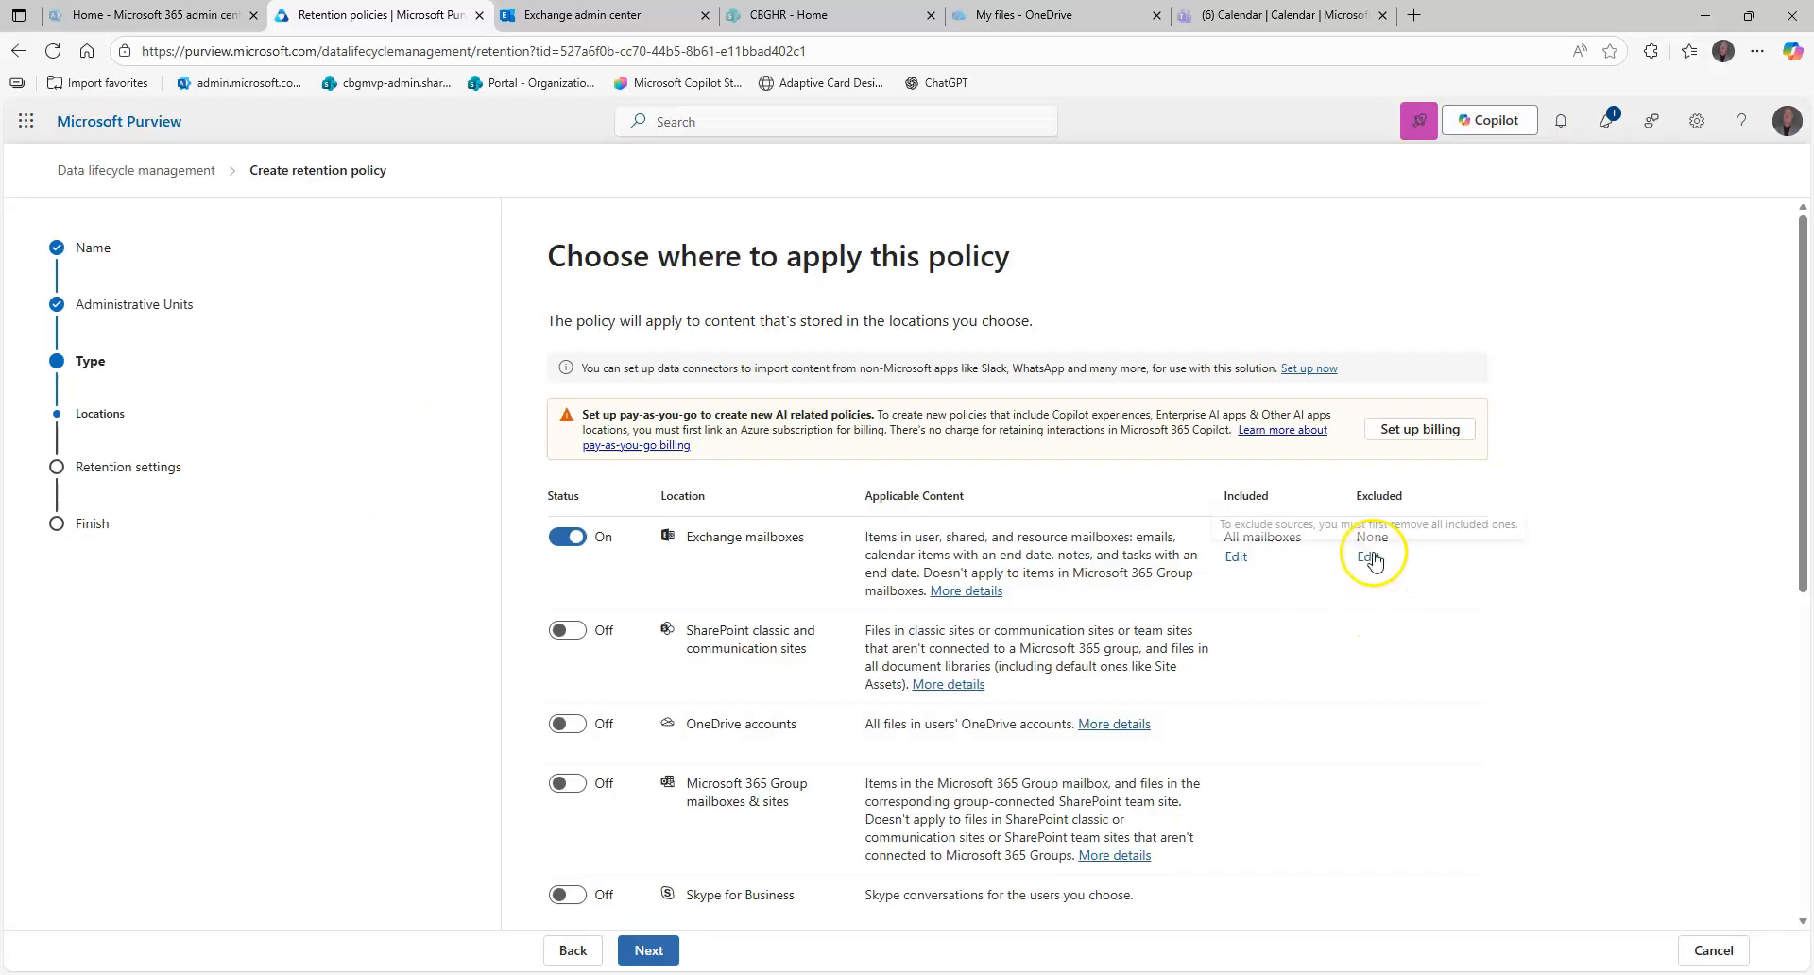
pyautogui.click(650, 950)
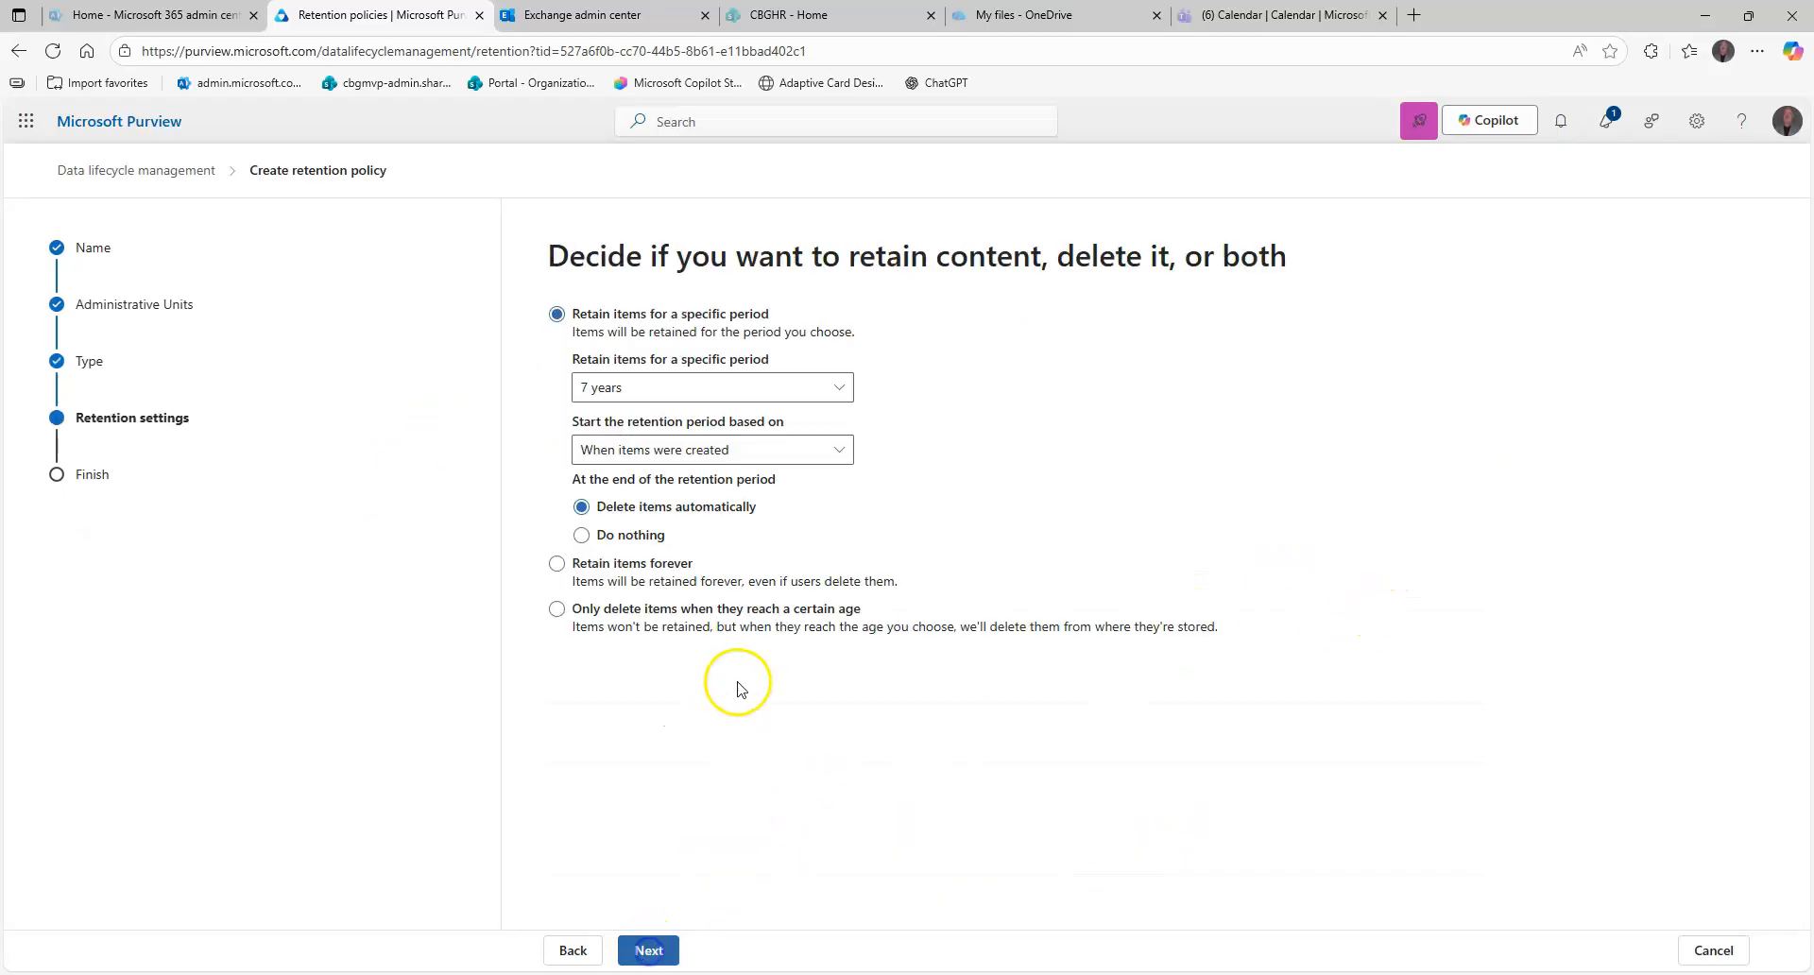
# Go back to change the policy type to Adaptive and add the Executives Department scope.
pyautogui.click(575, 950)
pyautogui.click(574, 951)
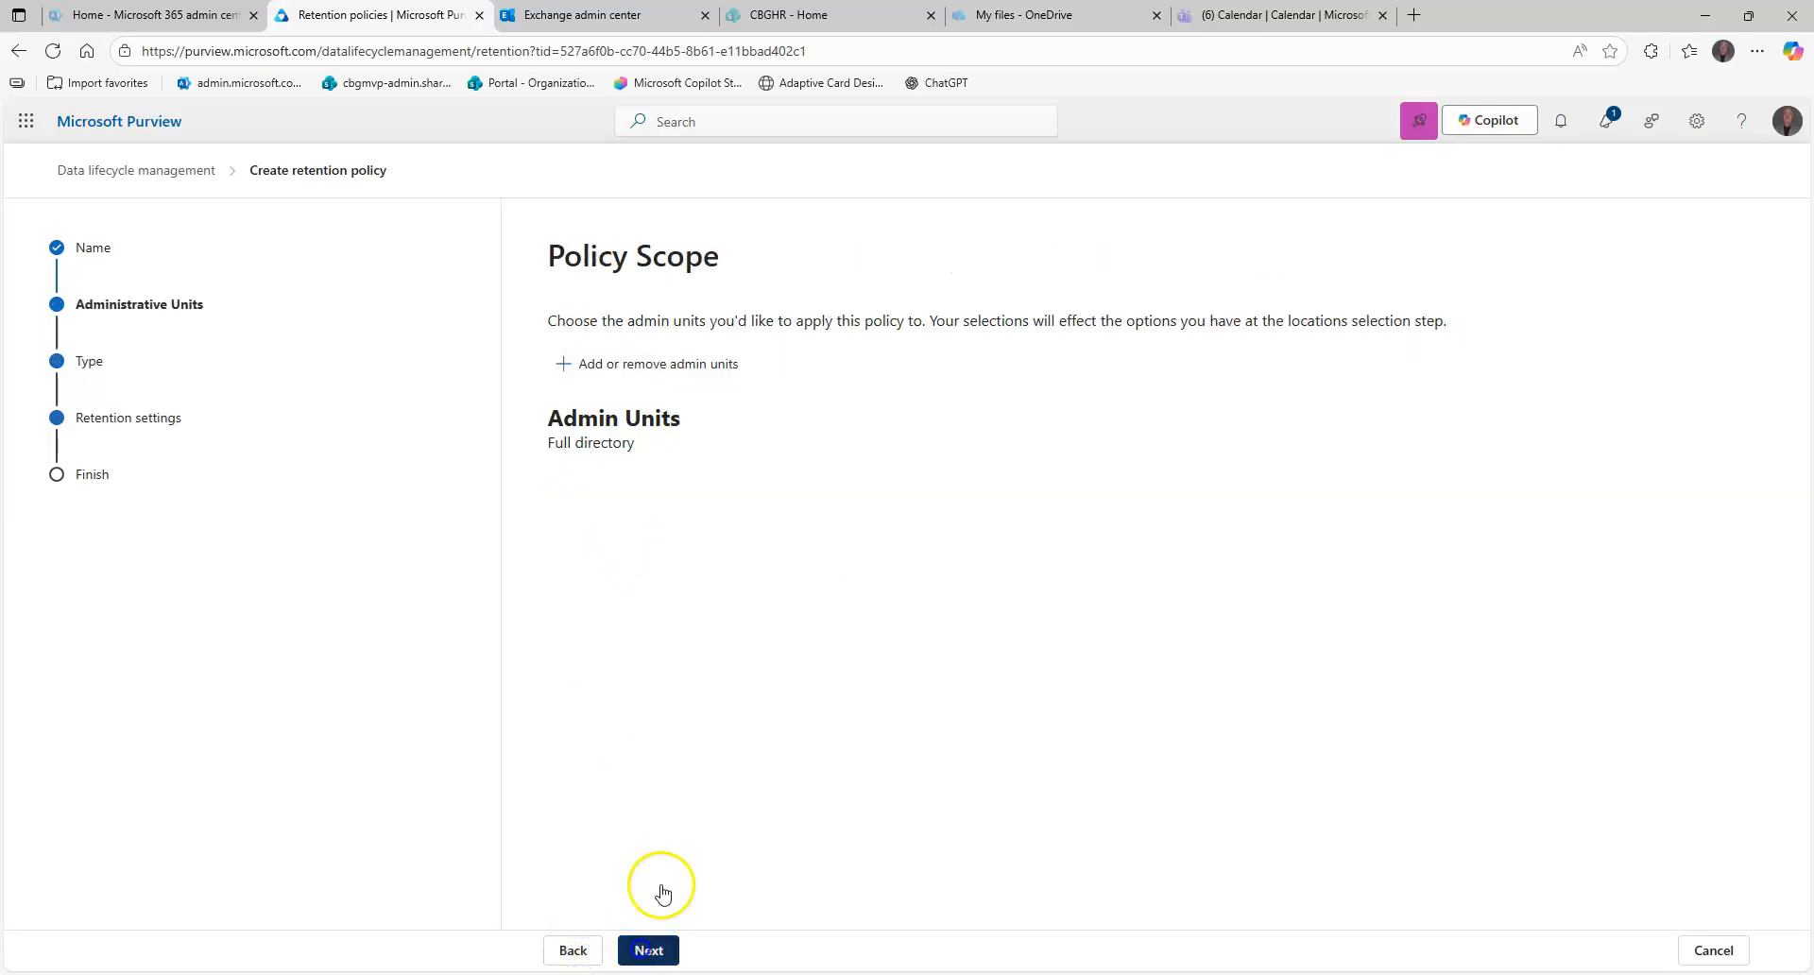
pyautogui.click(648, 951)
pyautogui.click(608, 436)
pyautogui.click(648, 951)
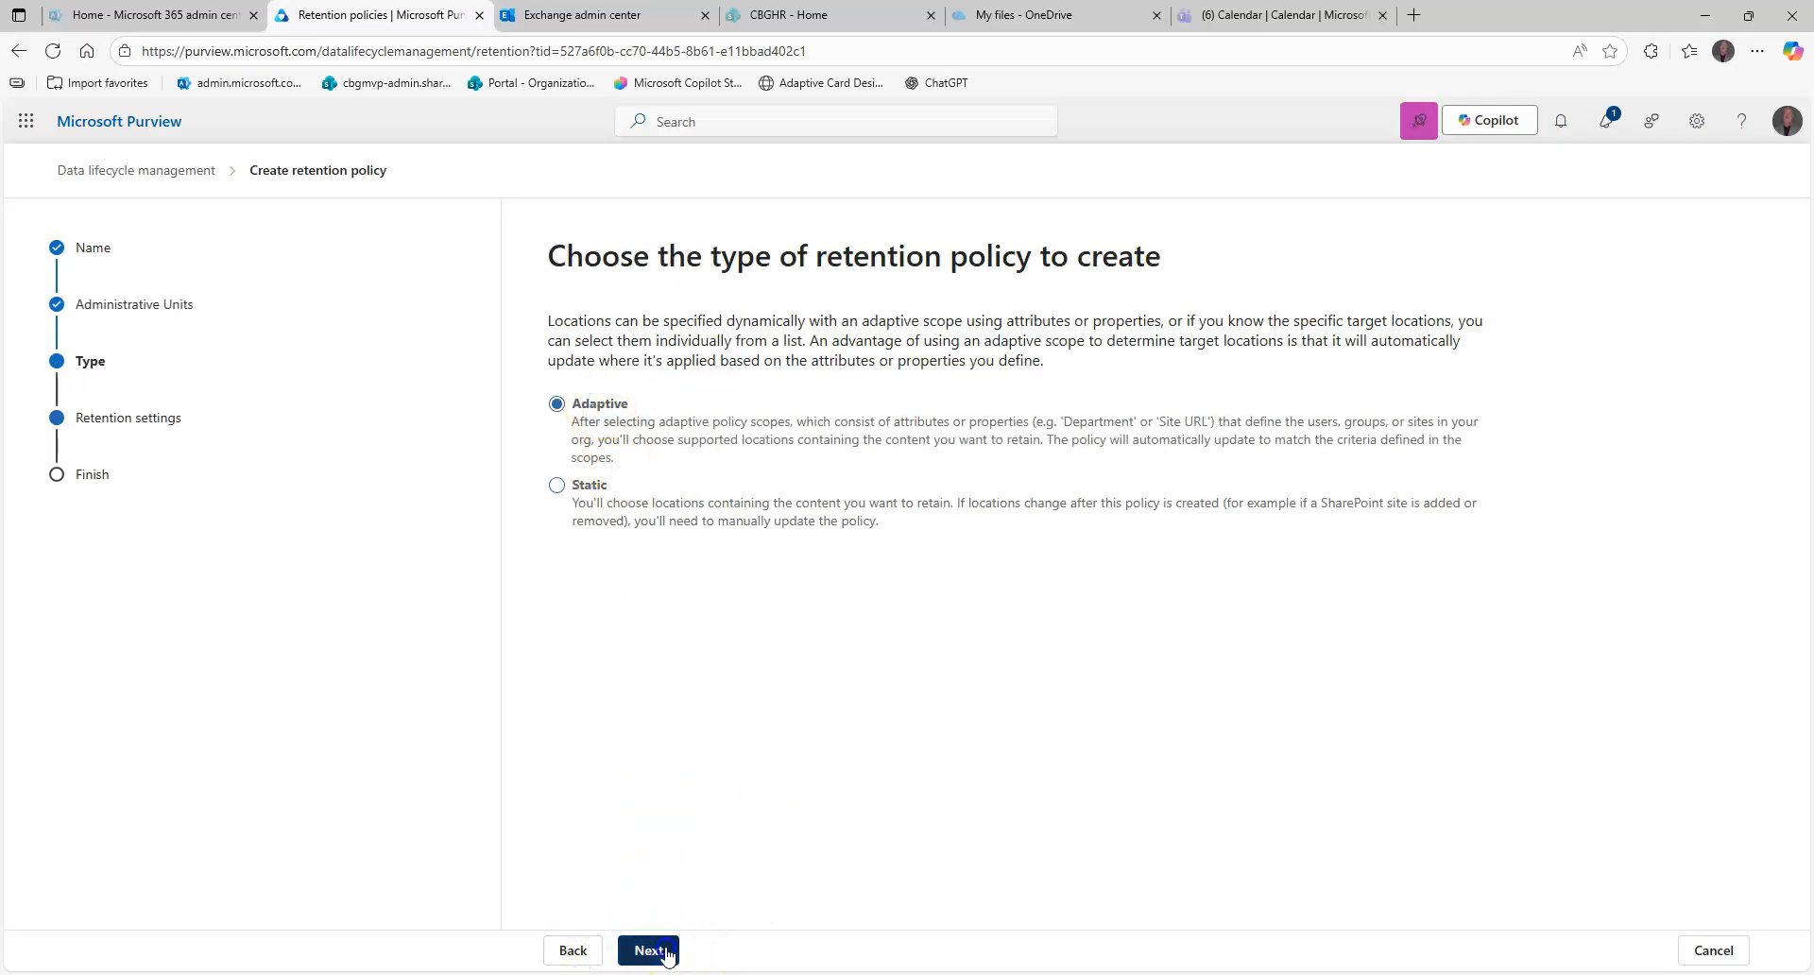
pyautogui.click(635, 495)
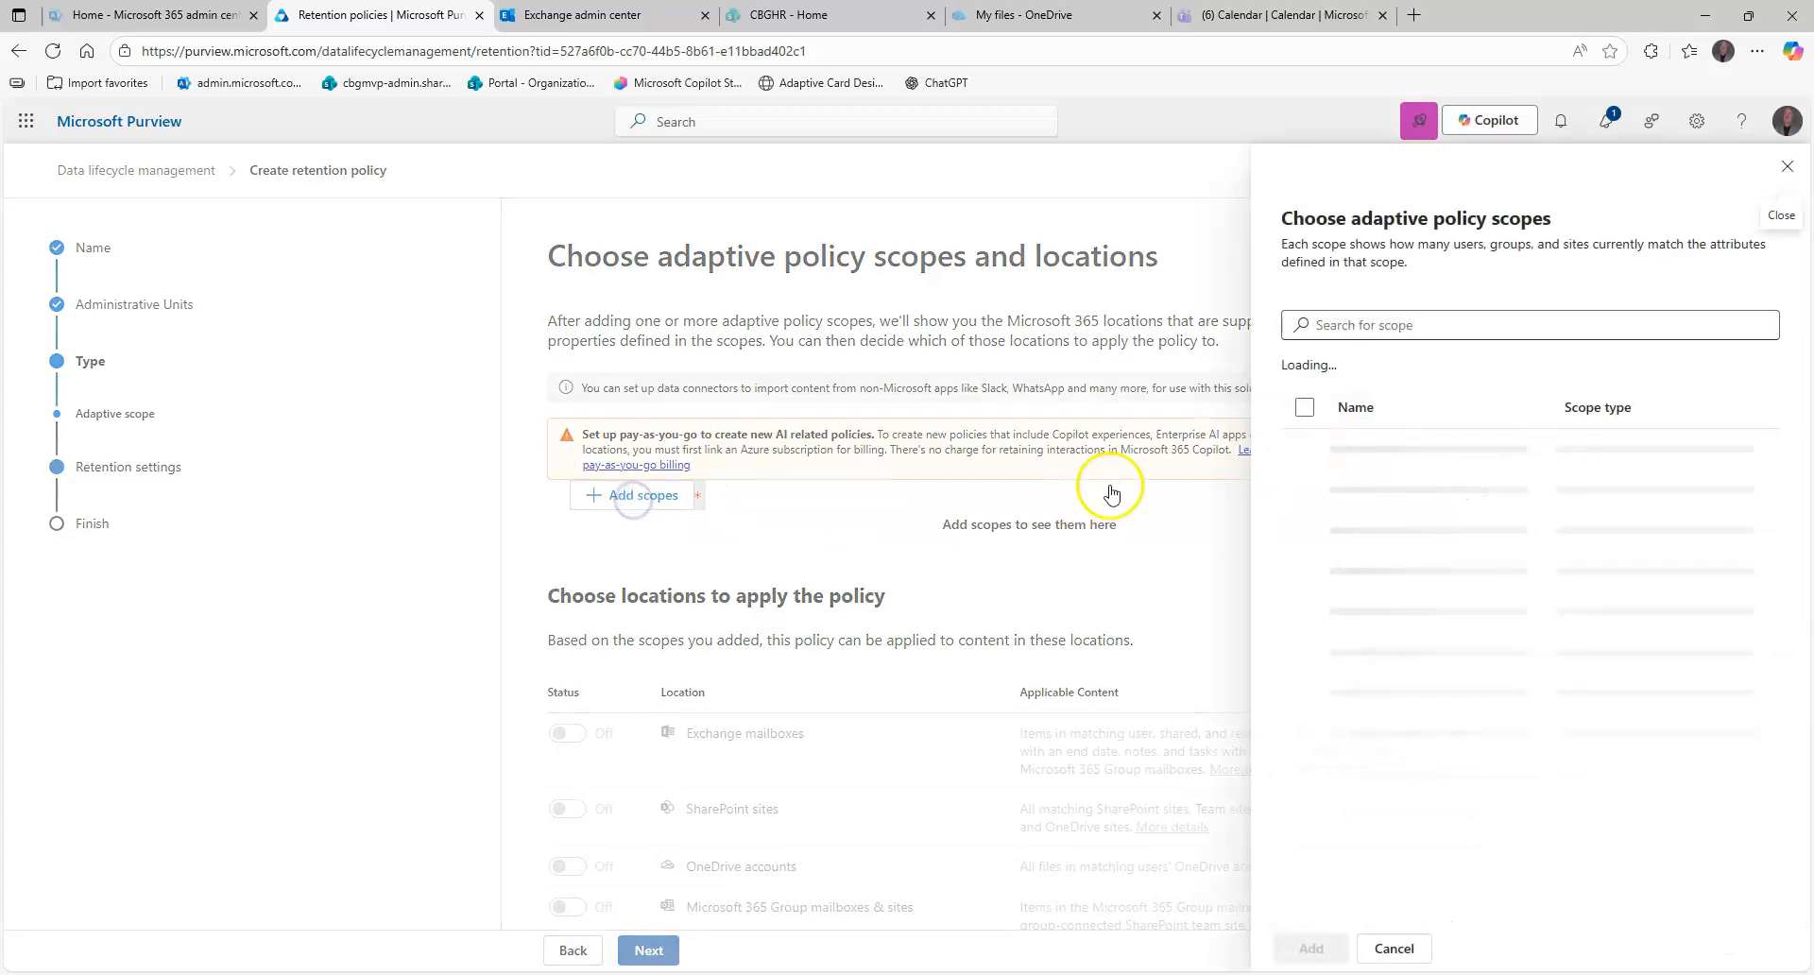
pyautogui.click(1417, 490)
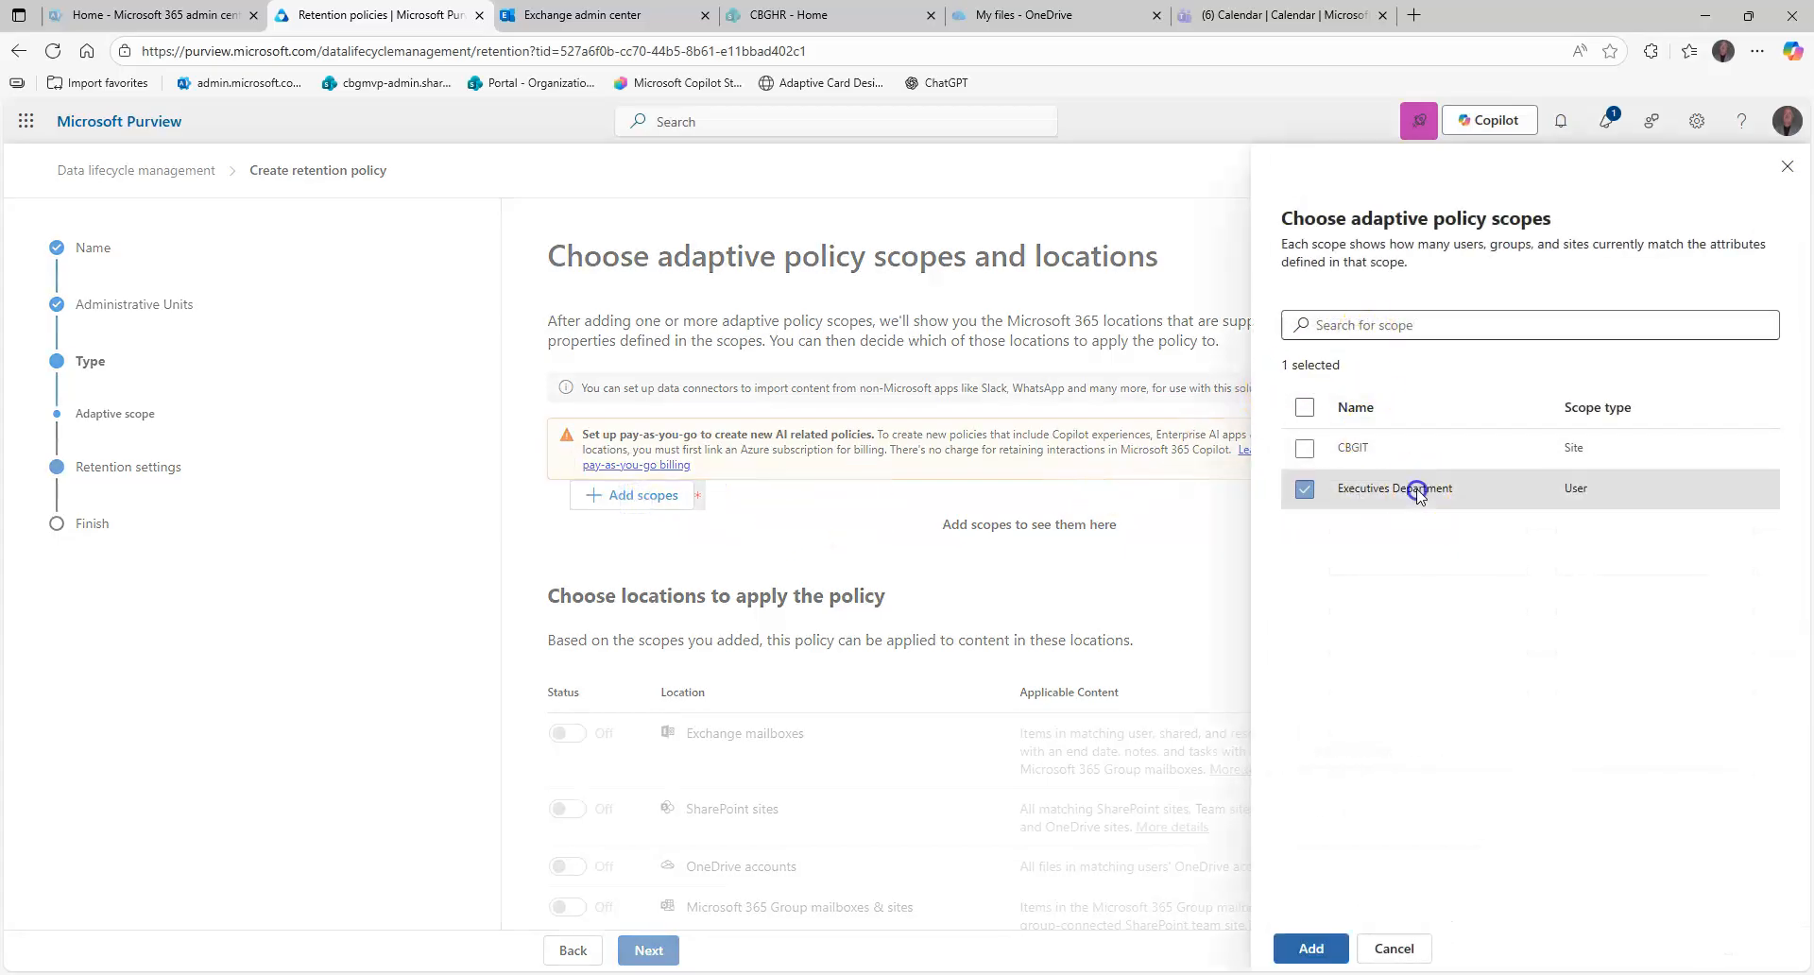
pyautogui.click(1310, 948)
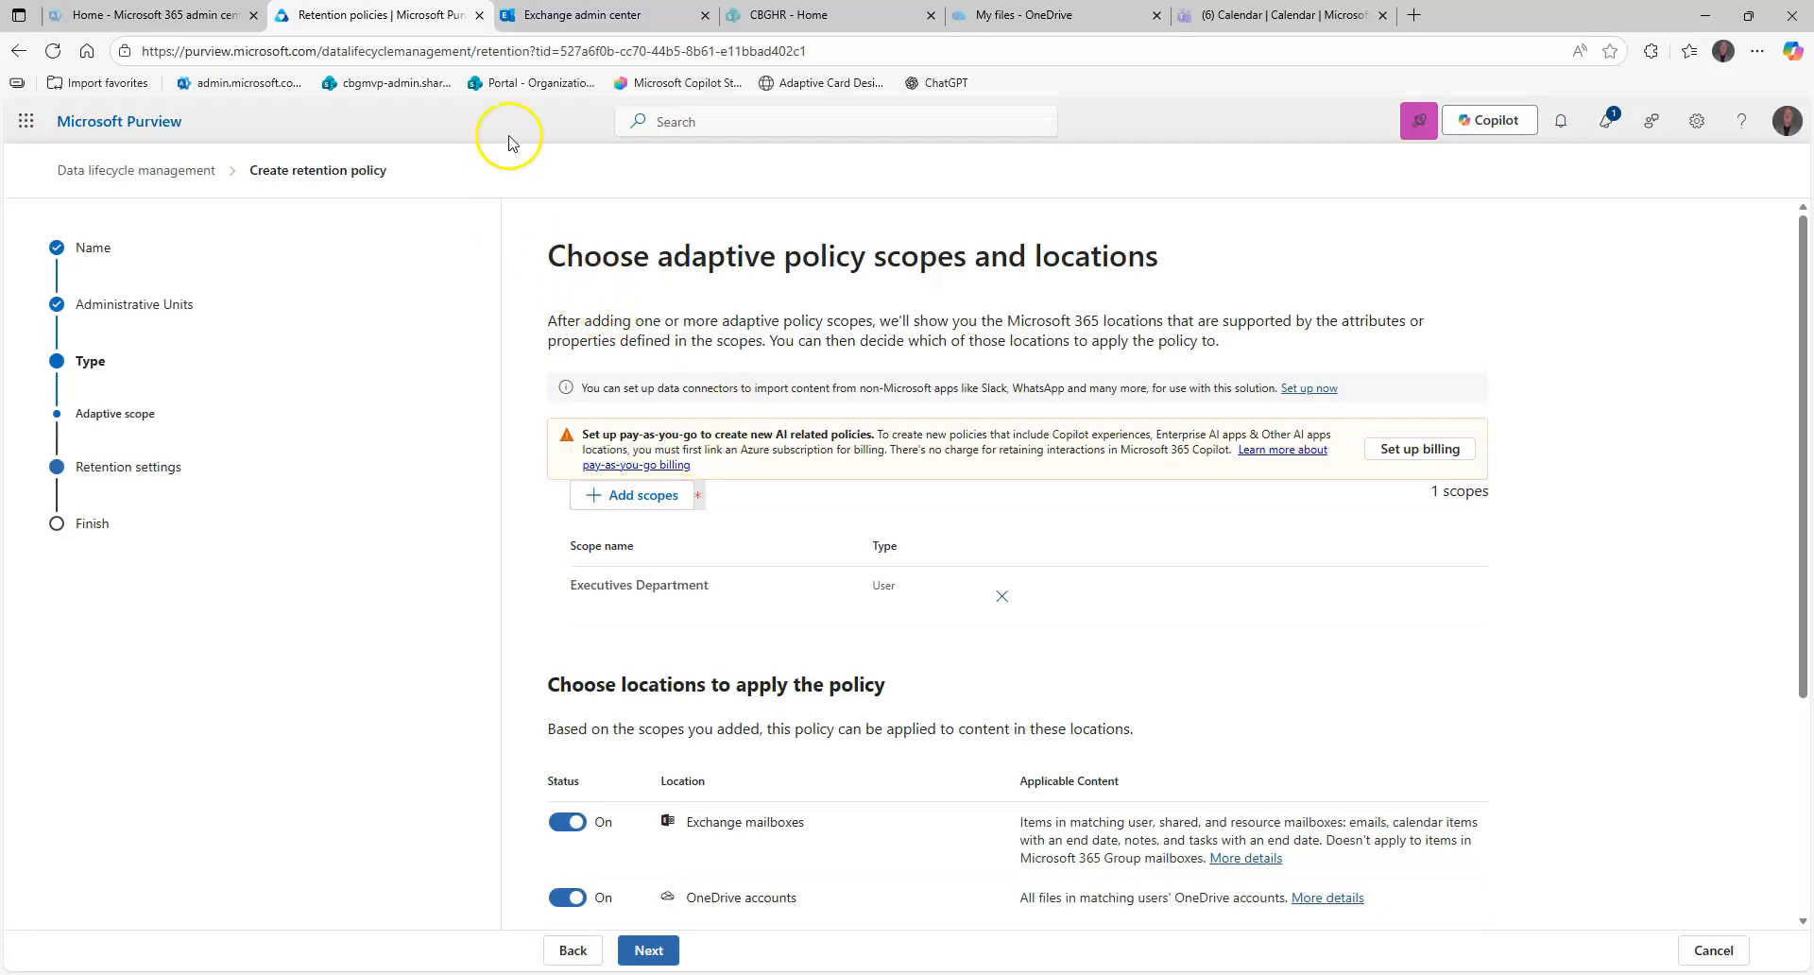
# Load Purview in the Exchange admin center tab and open the Adaptive scopes page in its settings.
pyautogui.click(594, 21)
pyautogui.click(590, 42)
pyautogui.write('pur')
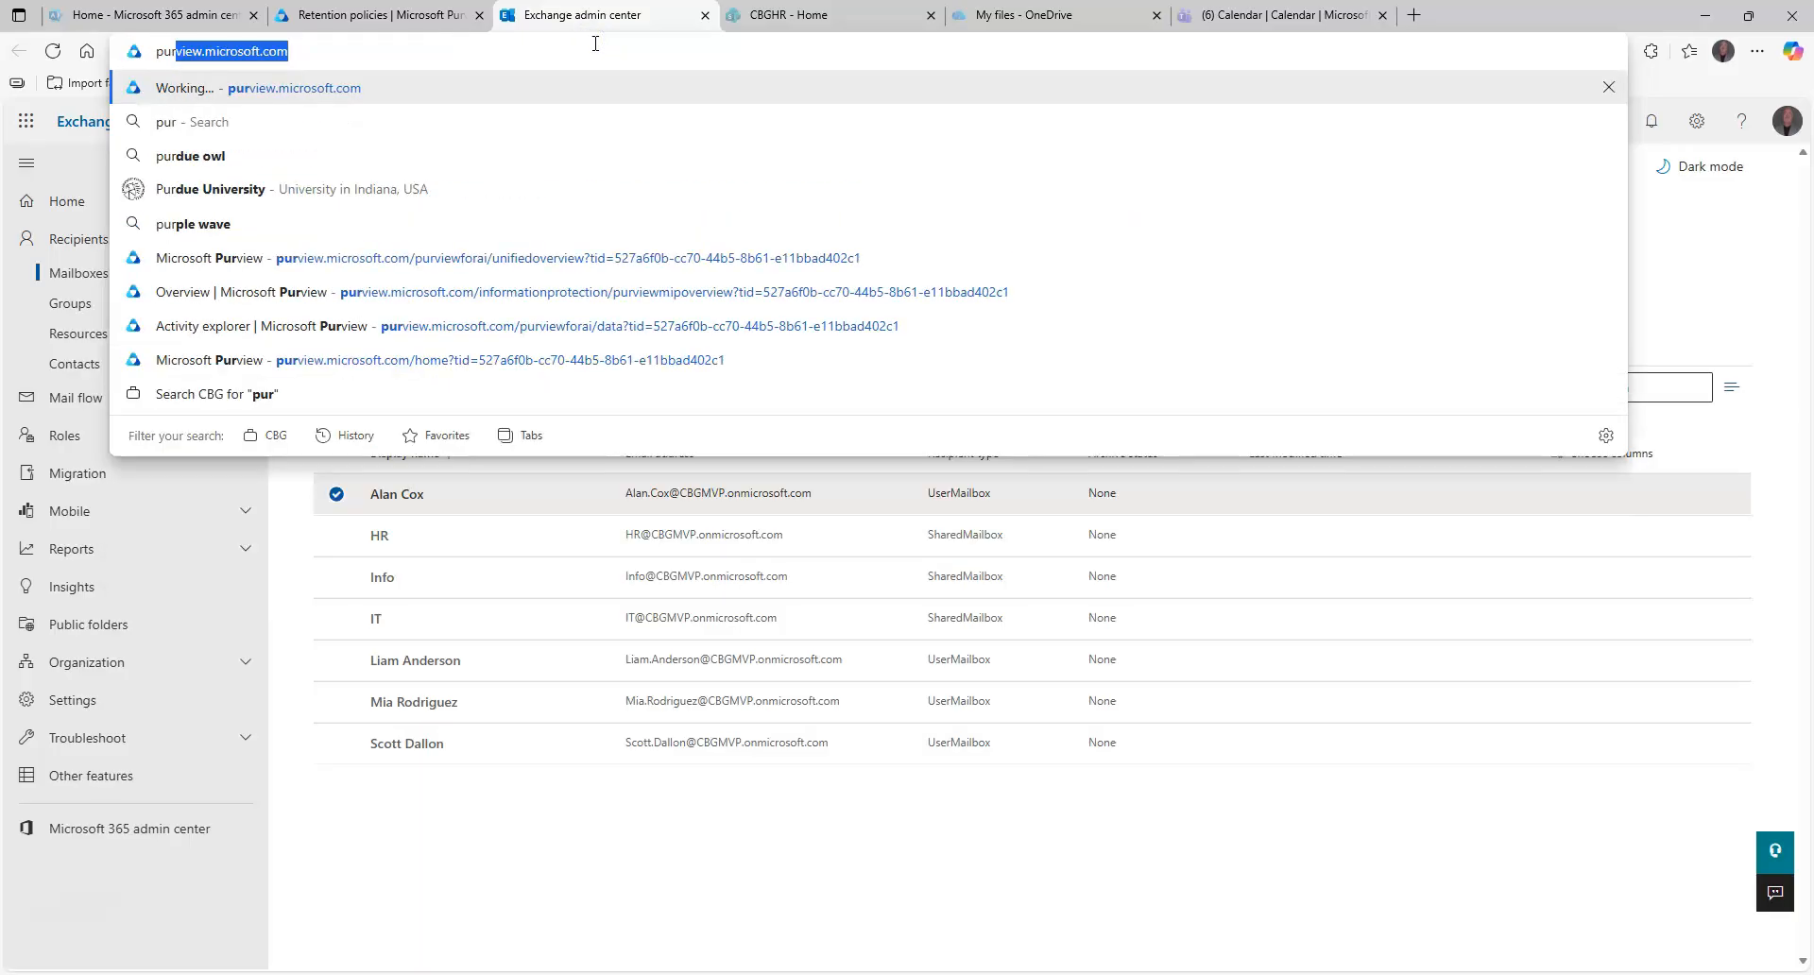
pyautogui.press('Return')
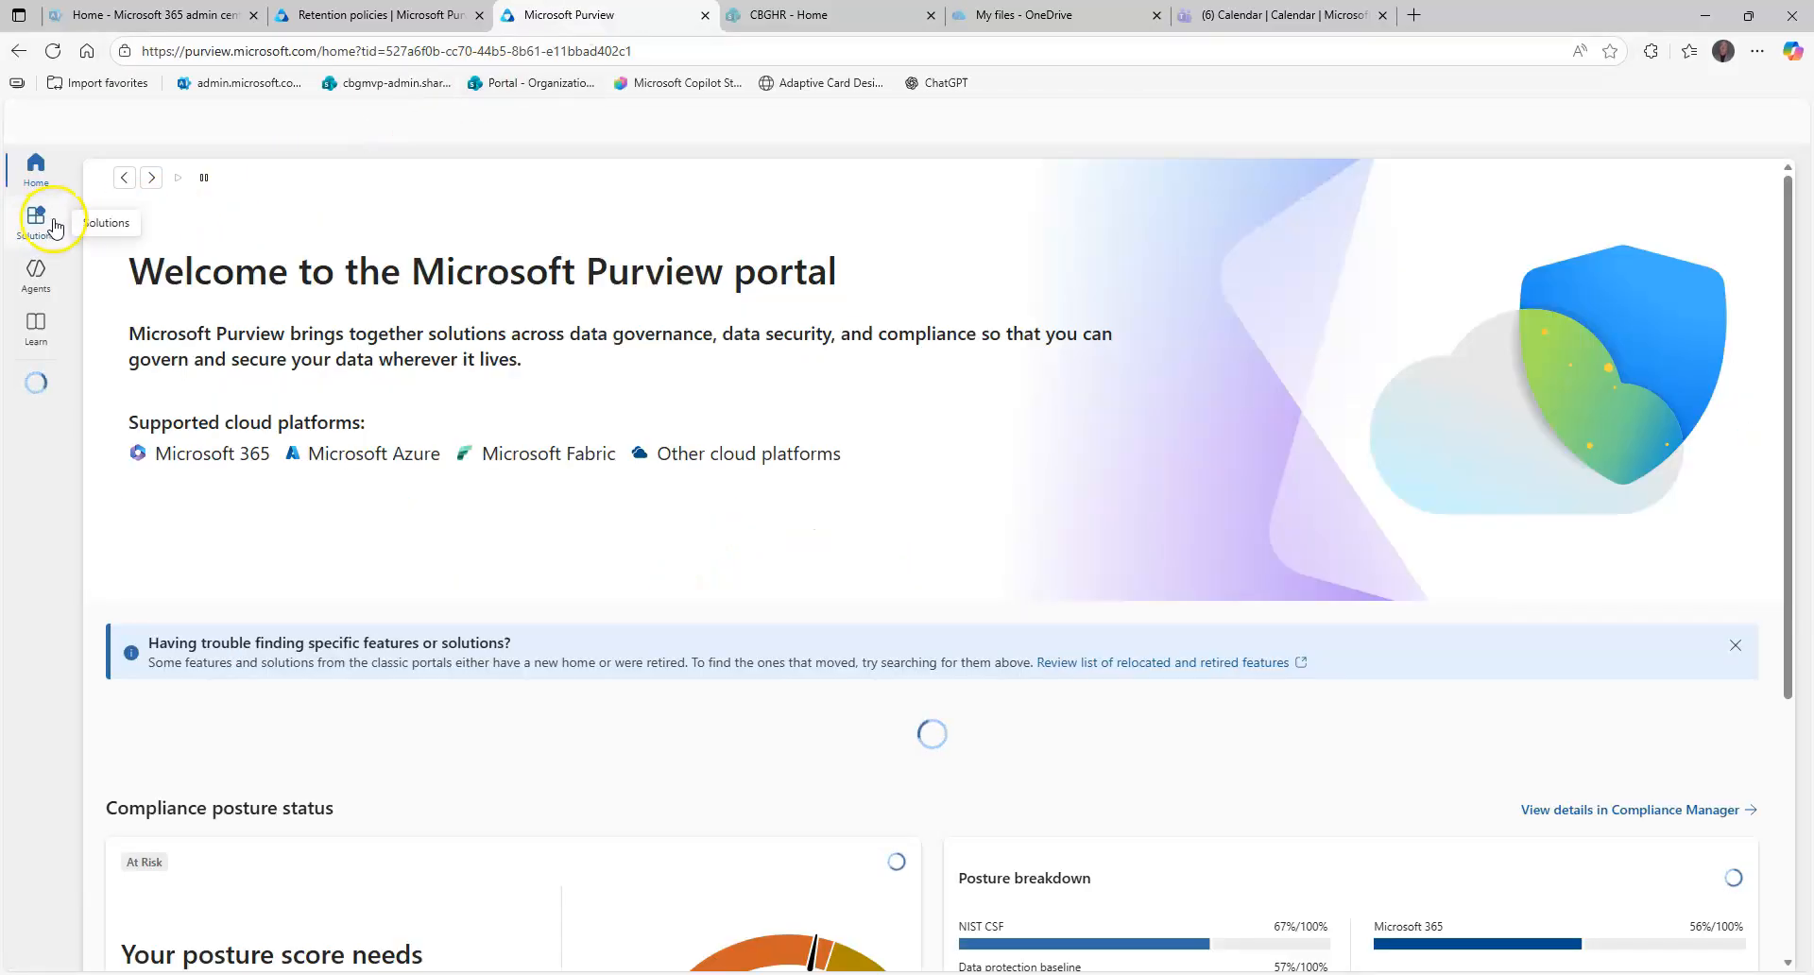
pyautogui.click(42, 228)
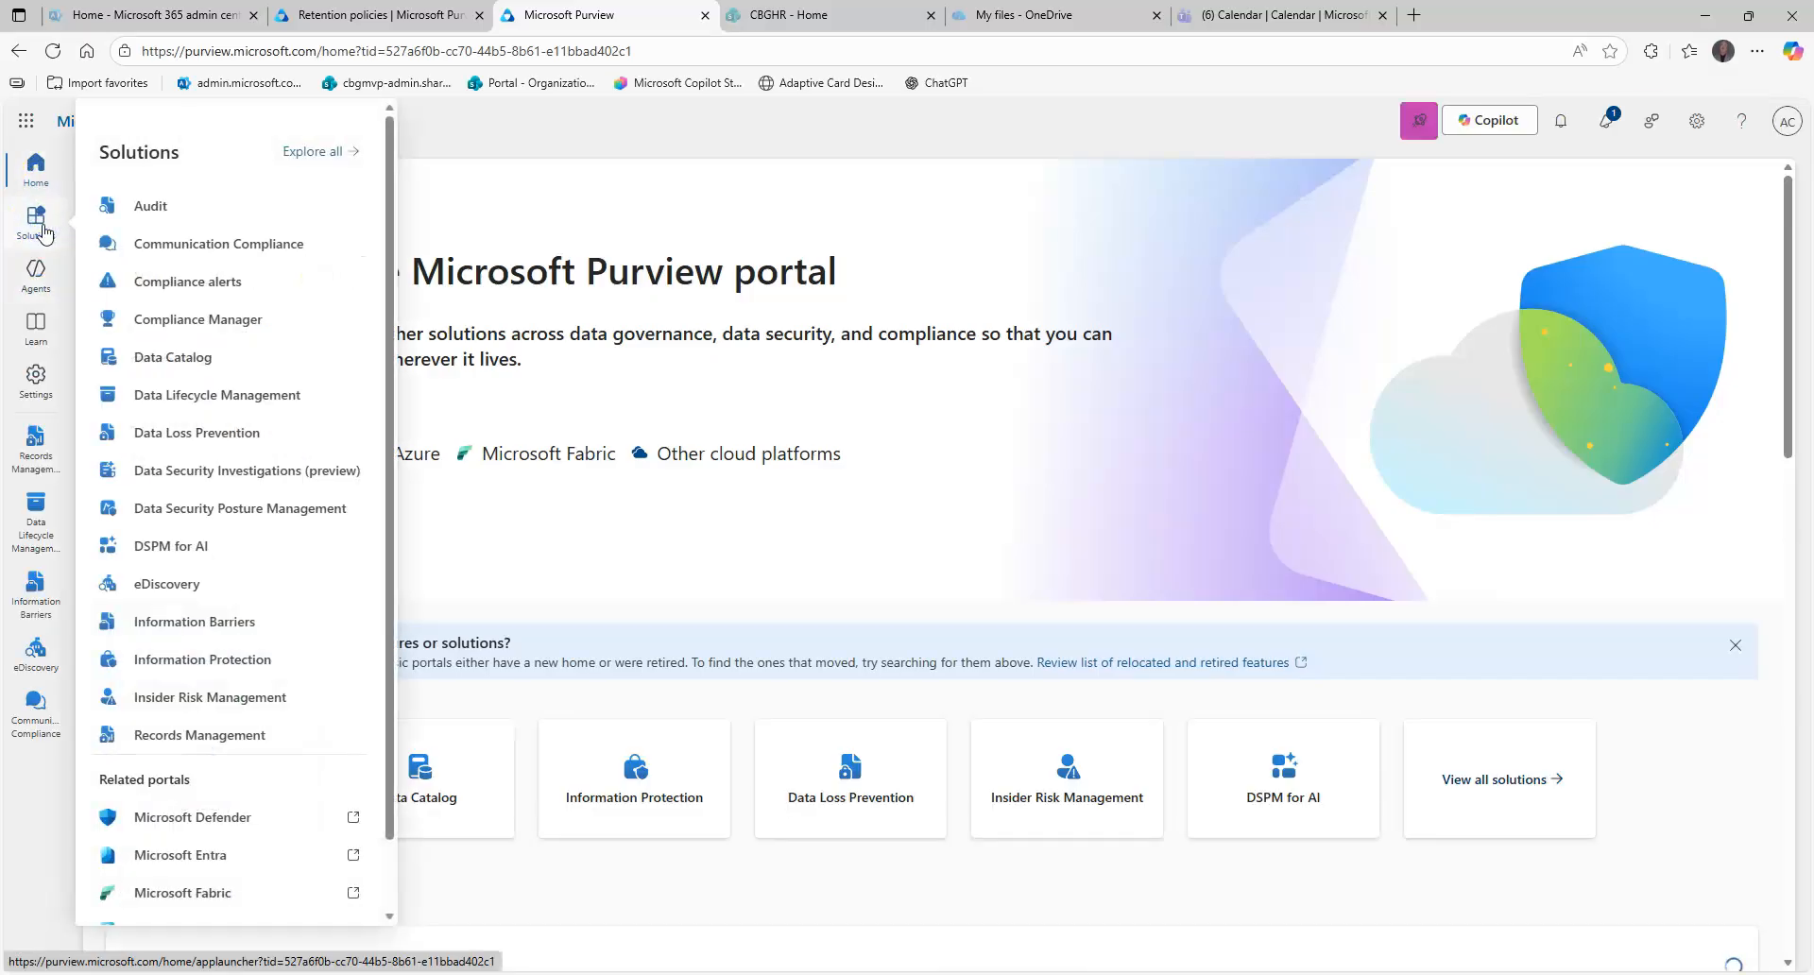
pyautogui.click(36, 377)
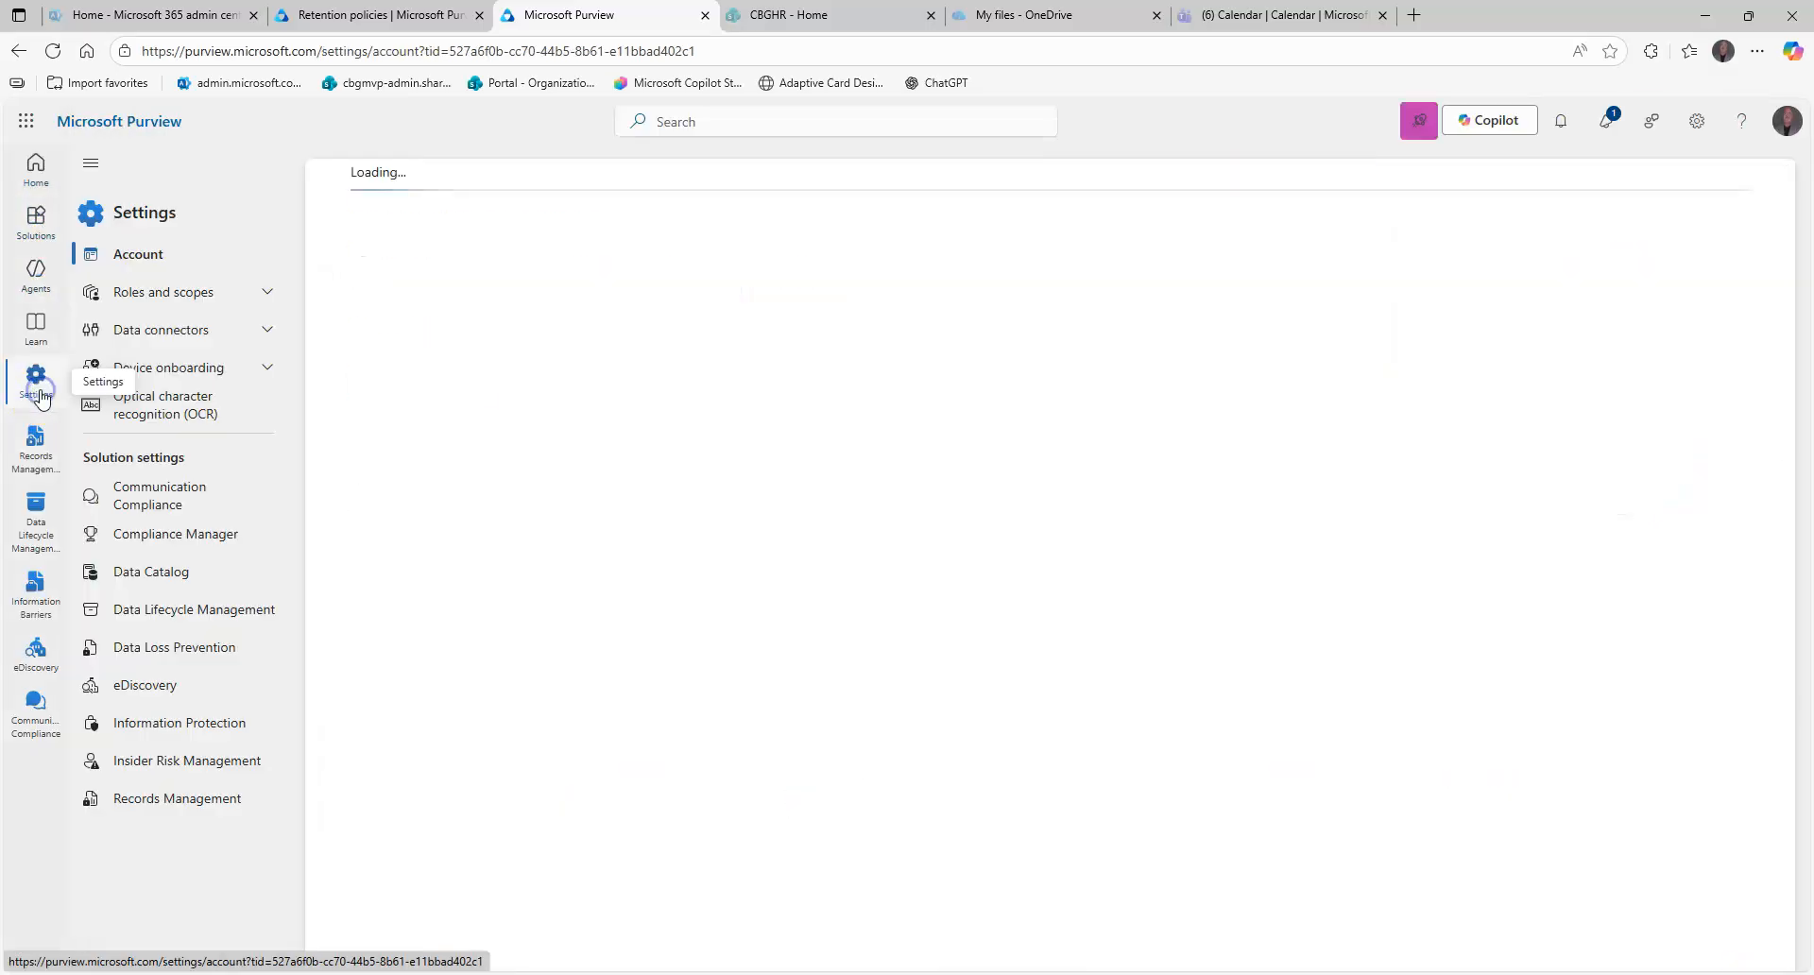
pyautogui.click(161, 294)
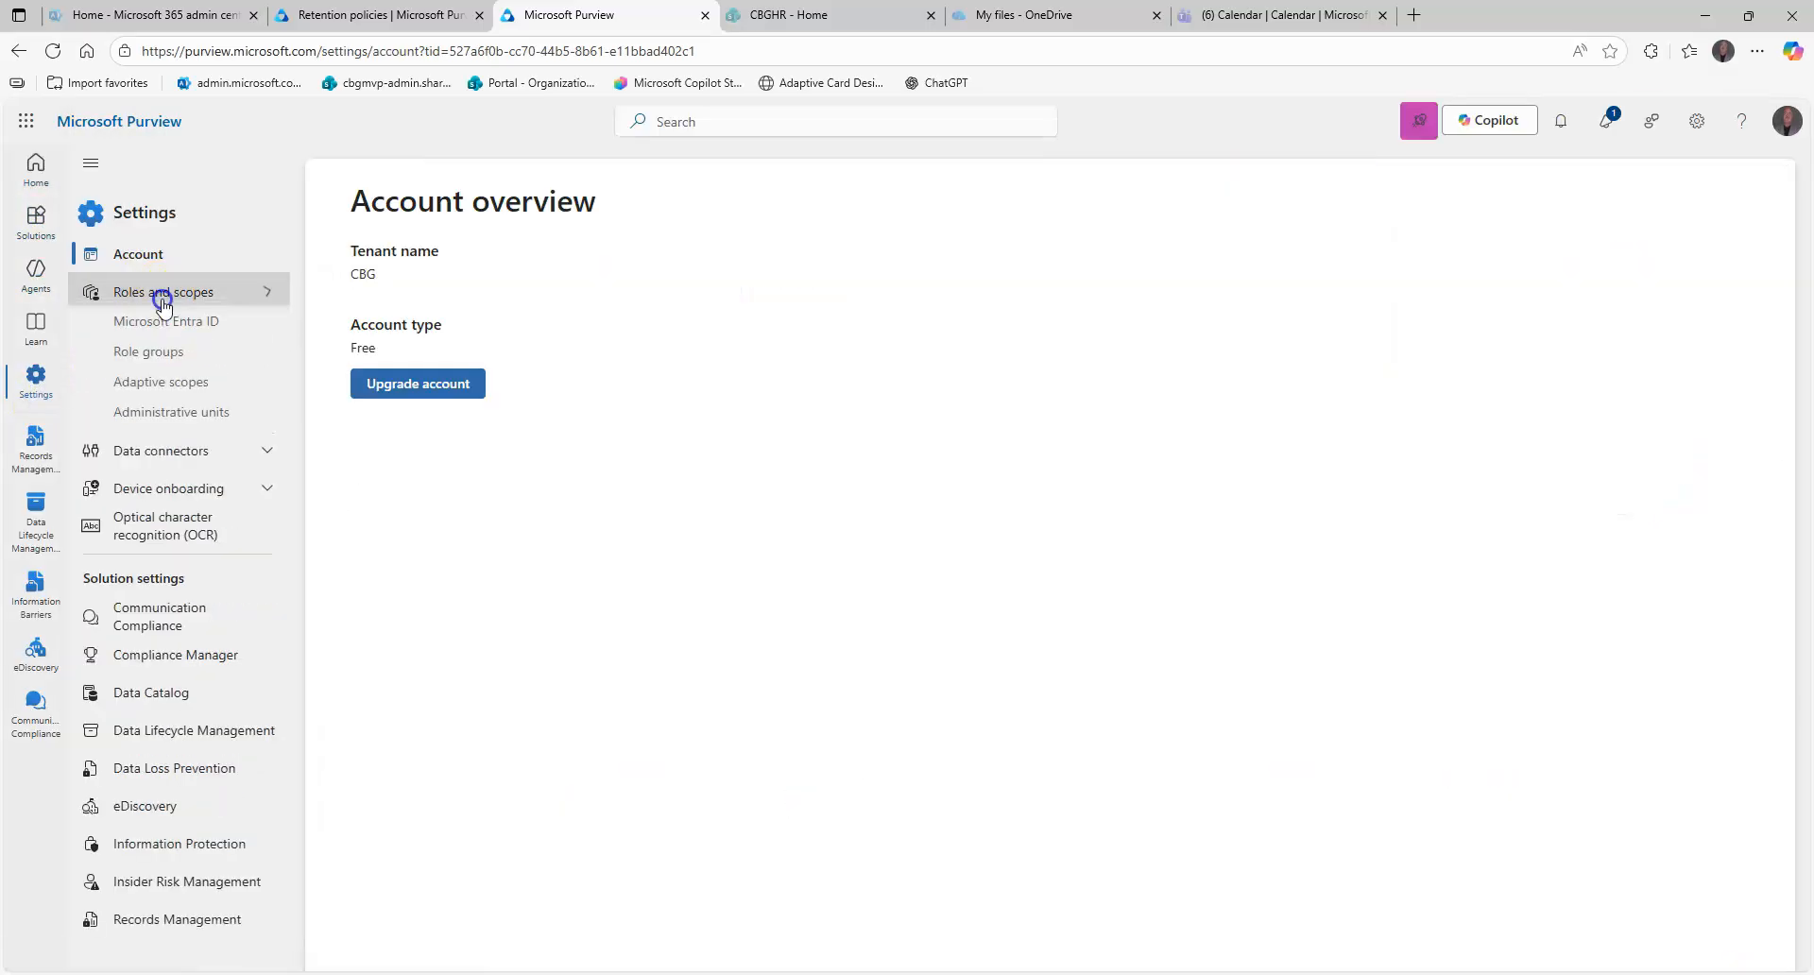
pyautogui.click(175, 383)
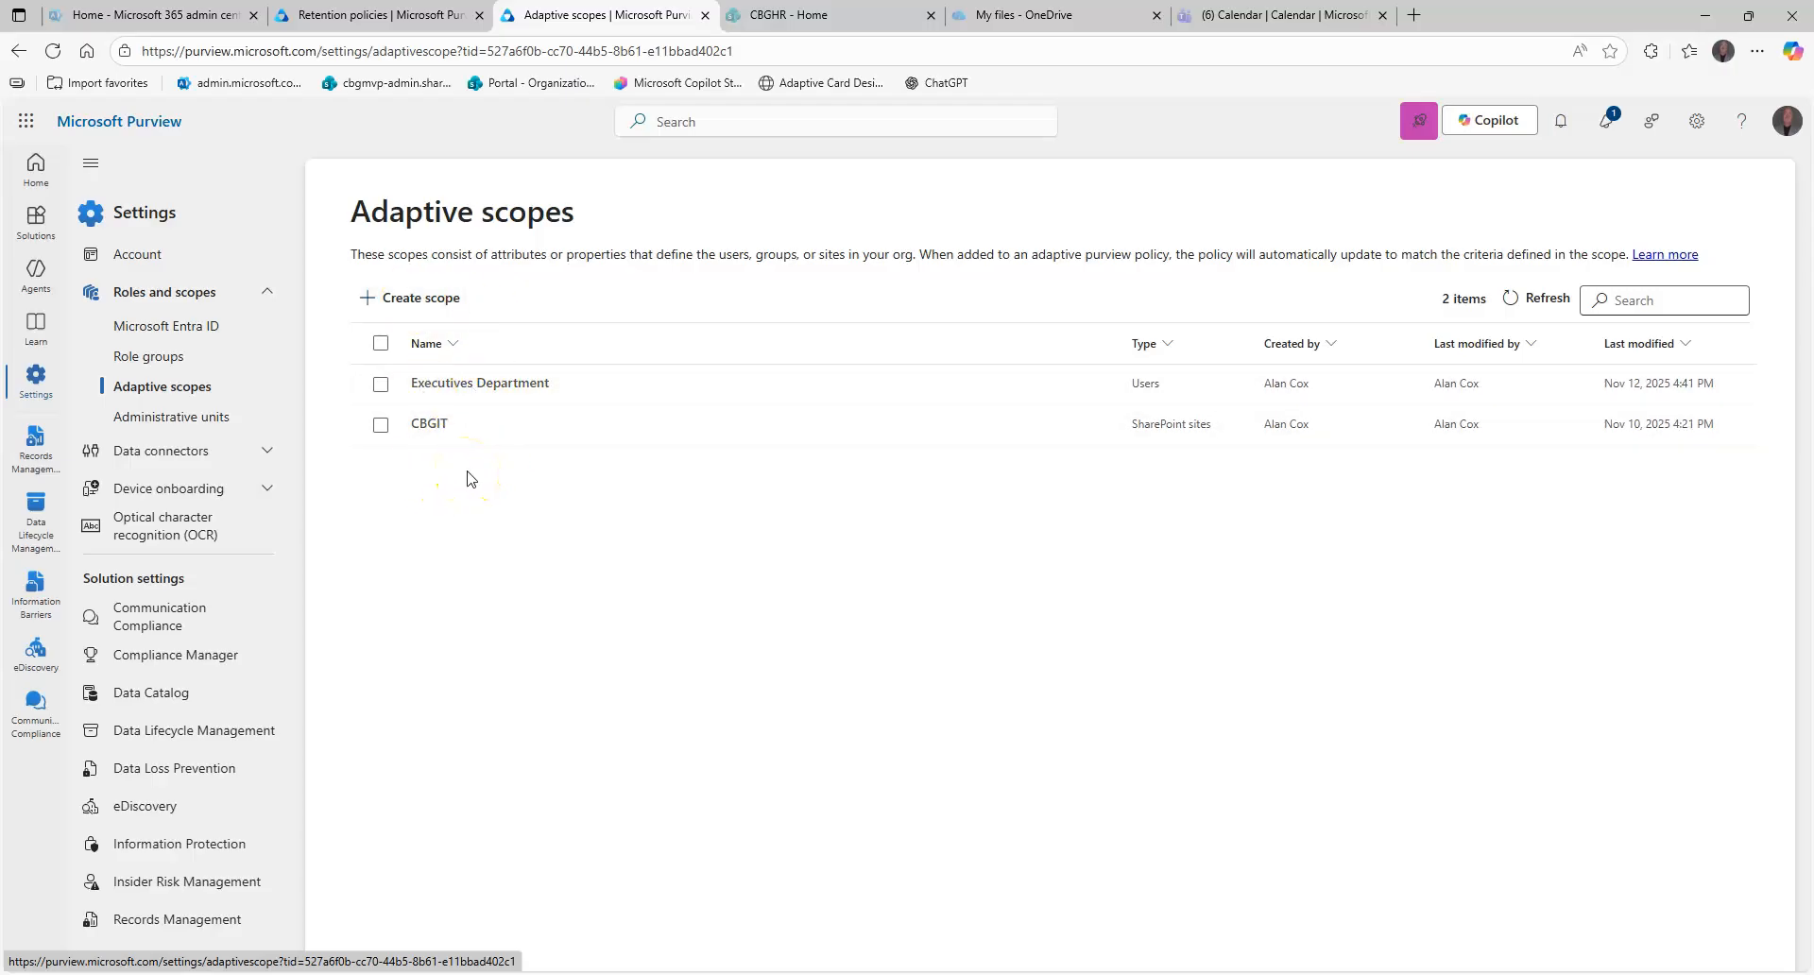
# Start a new adaptive scope named "test" and keep Full directory as its admin unit.
pyautogui.click(412, 298)
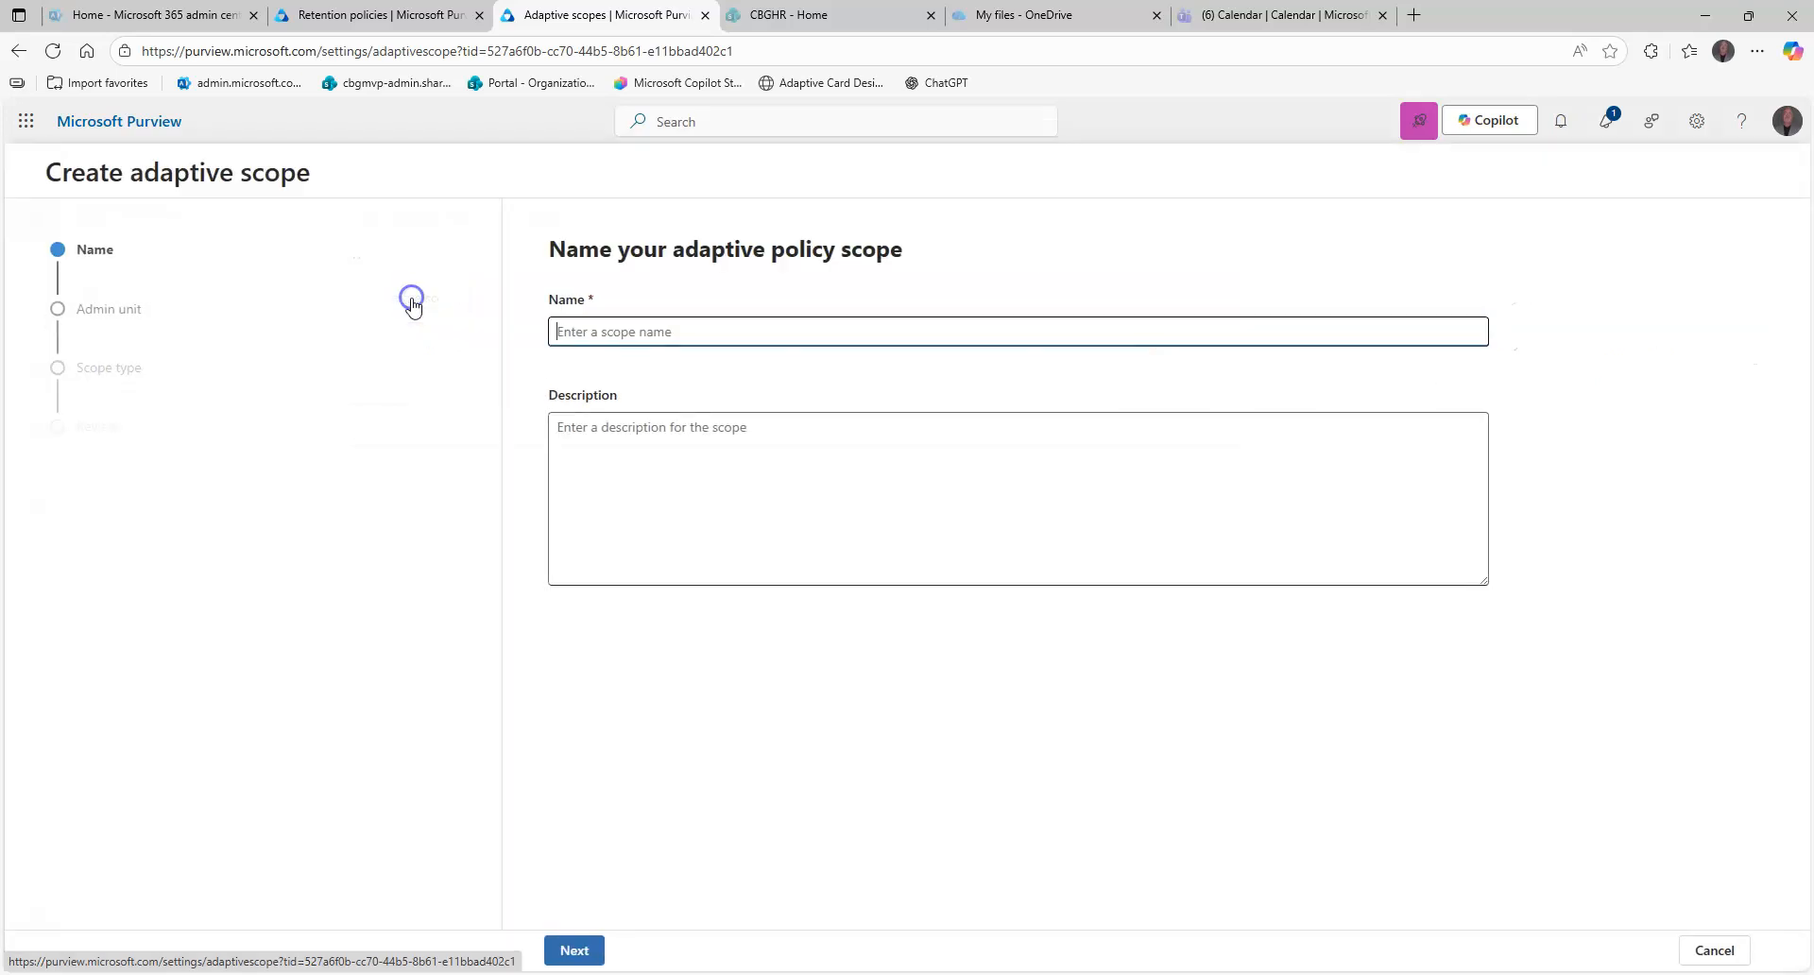
pyautogui.write('test')
pyautogui.click(573, 950)
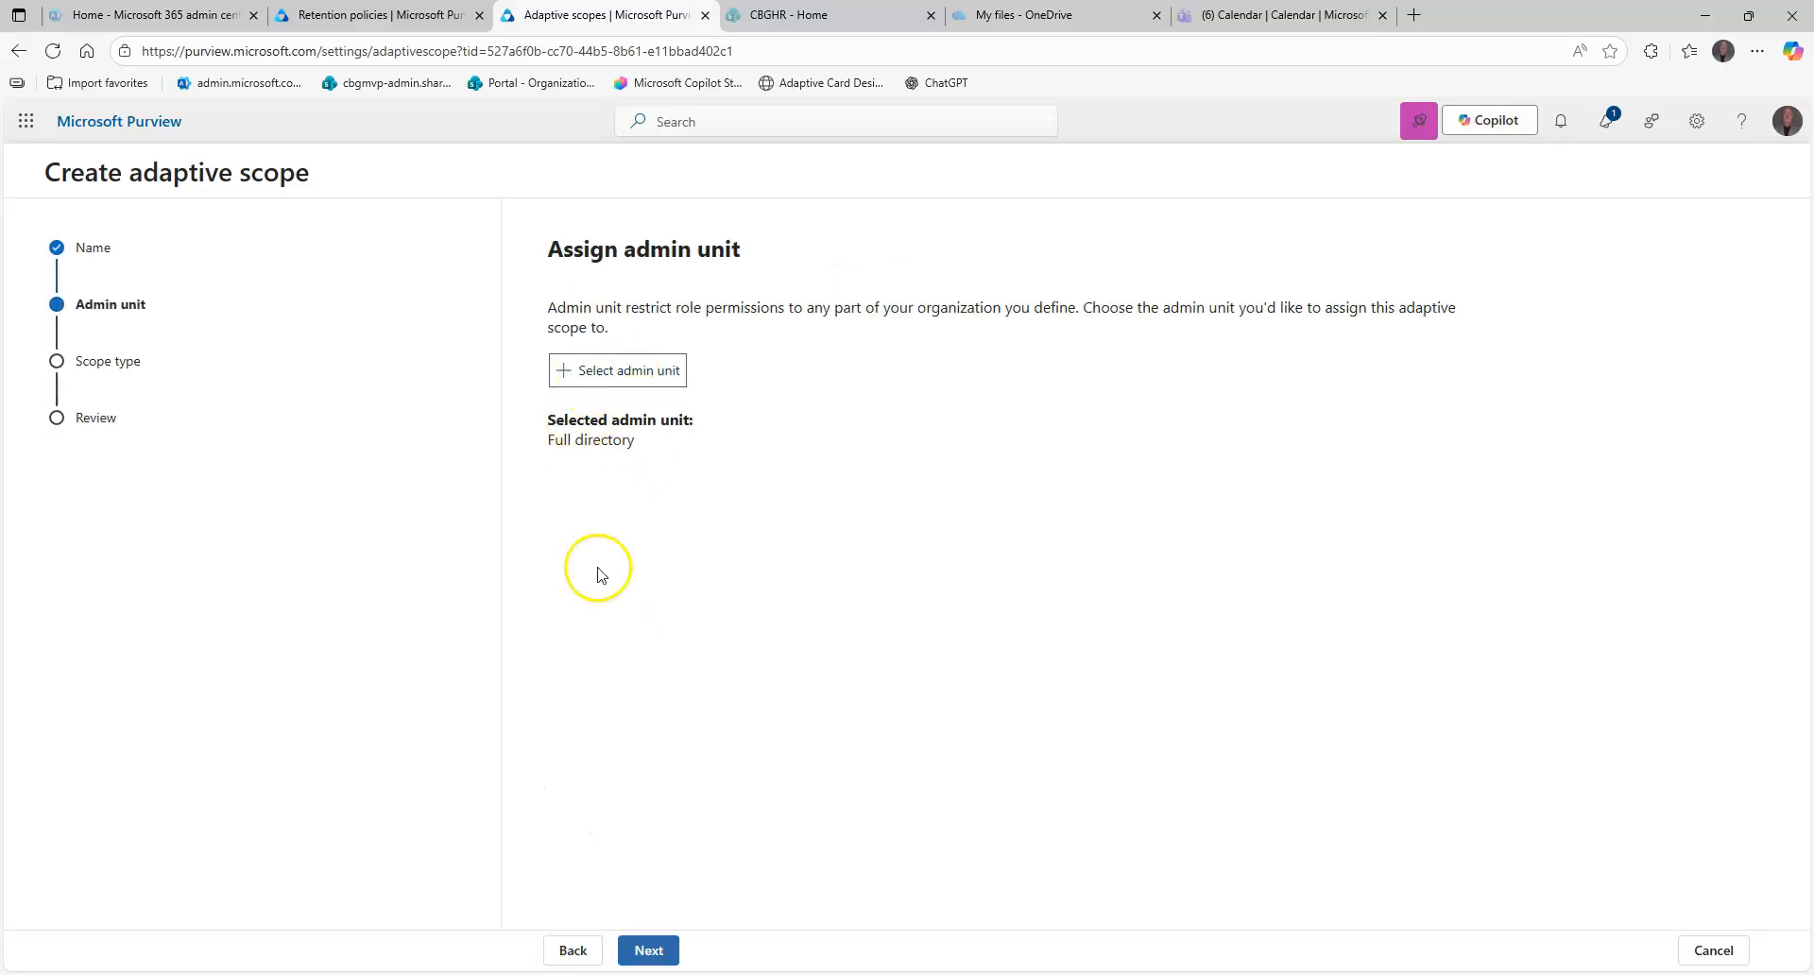
pyautogui.click(648, 951)
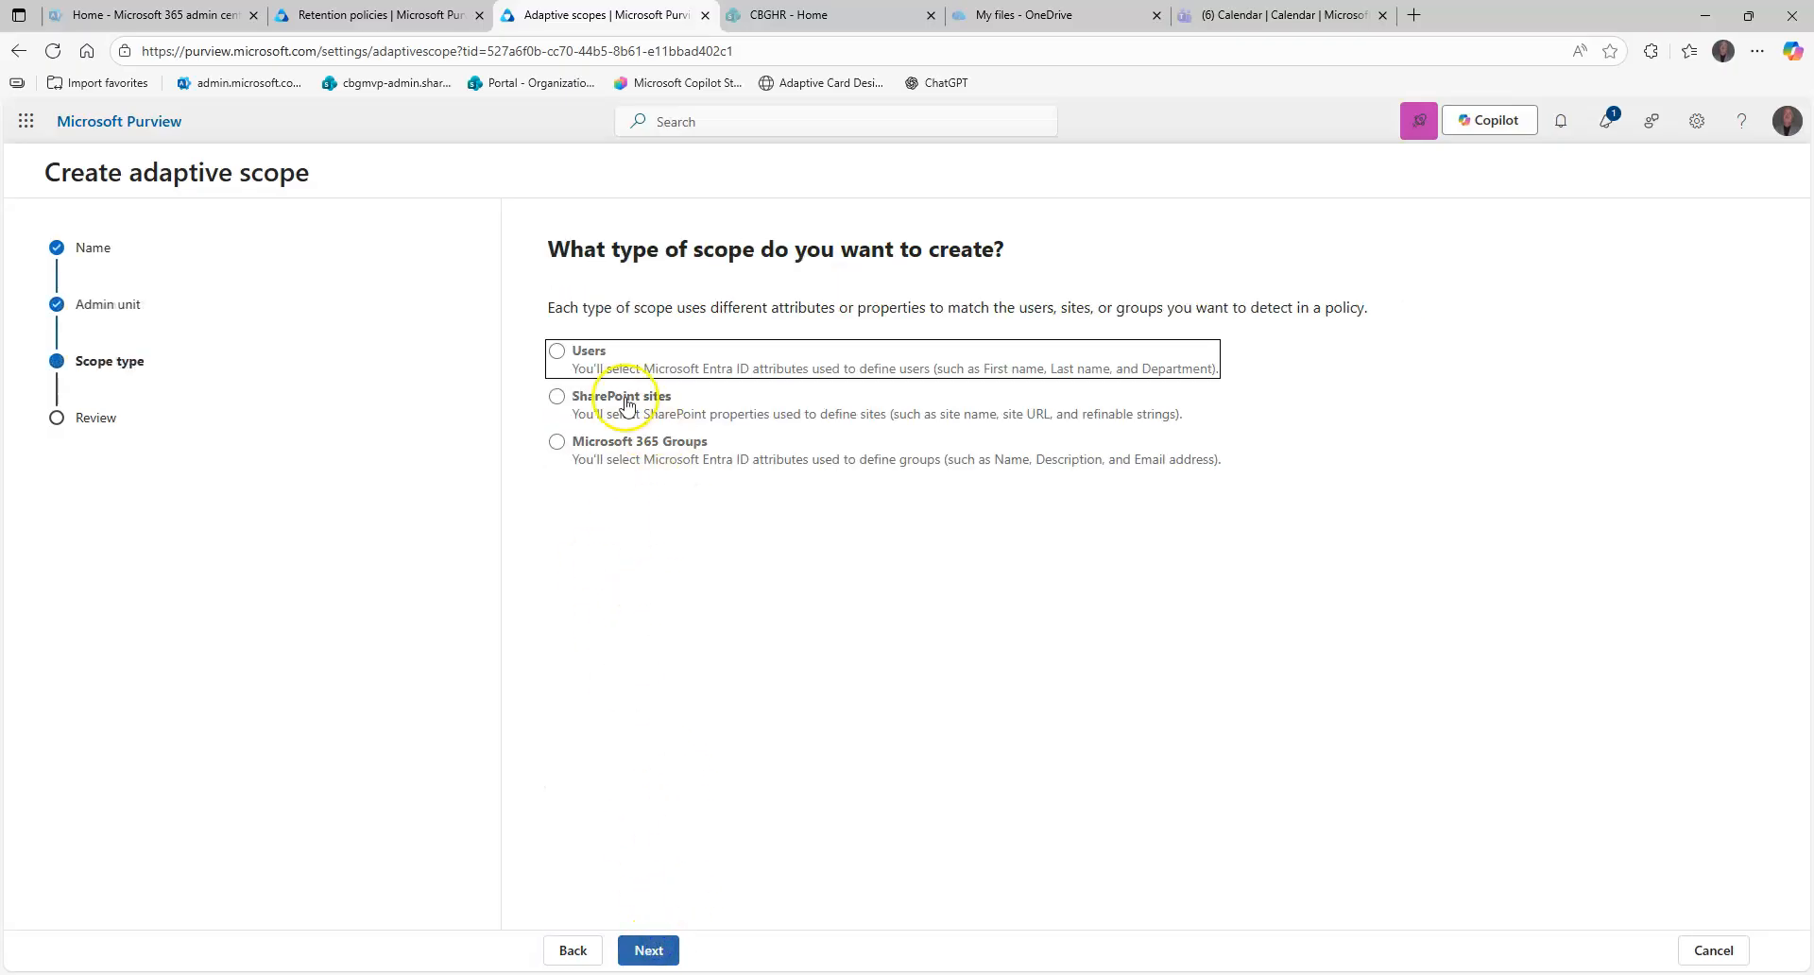
# Choose Users as the scope type and examine the attributes available for the user query.
pyautogui.click(594, 364)
pyautogui.click(620, 449)
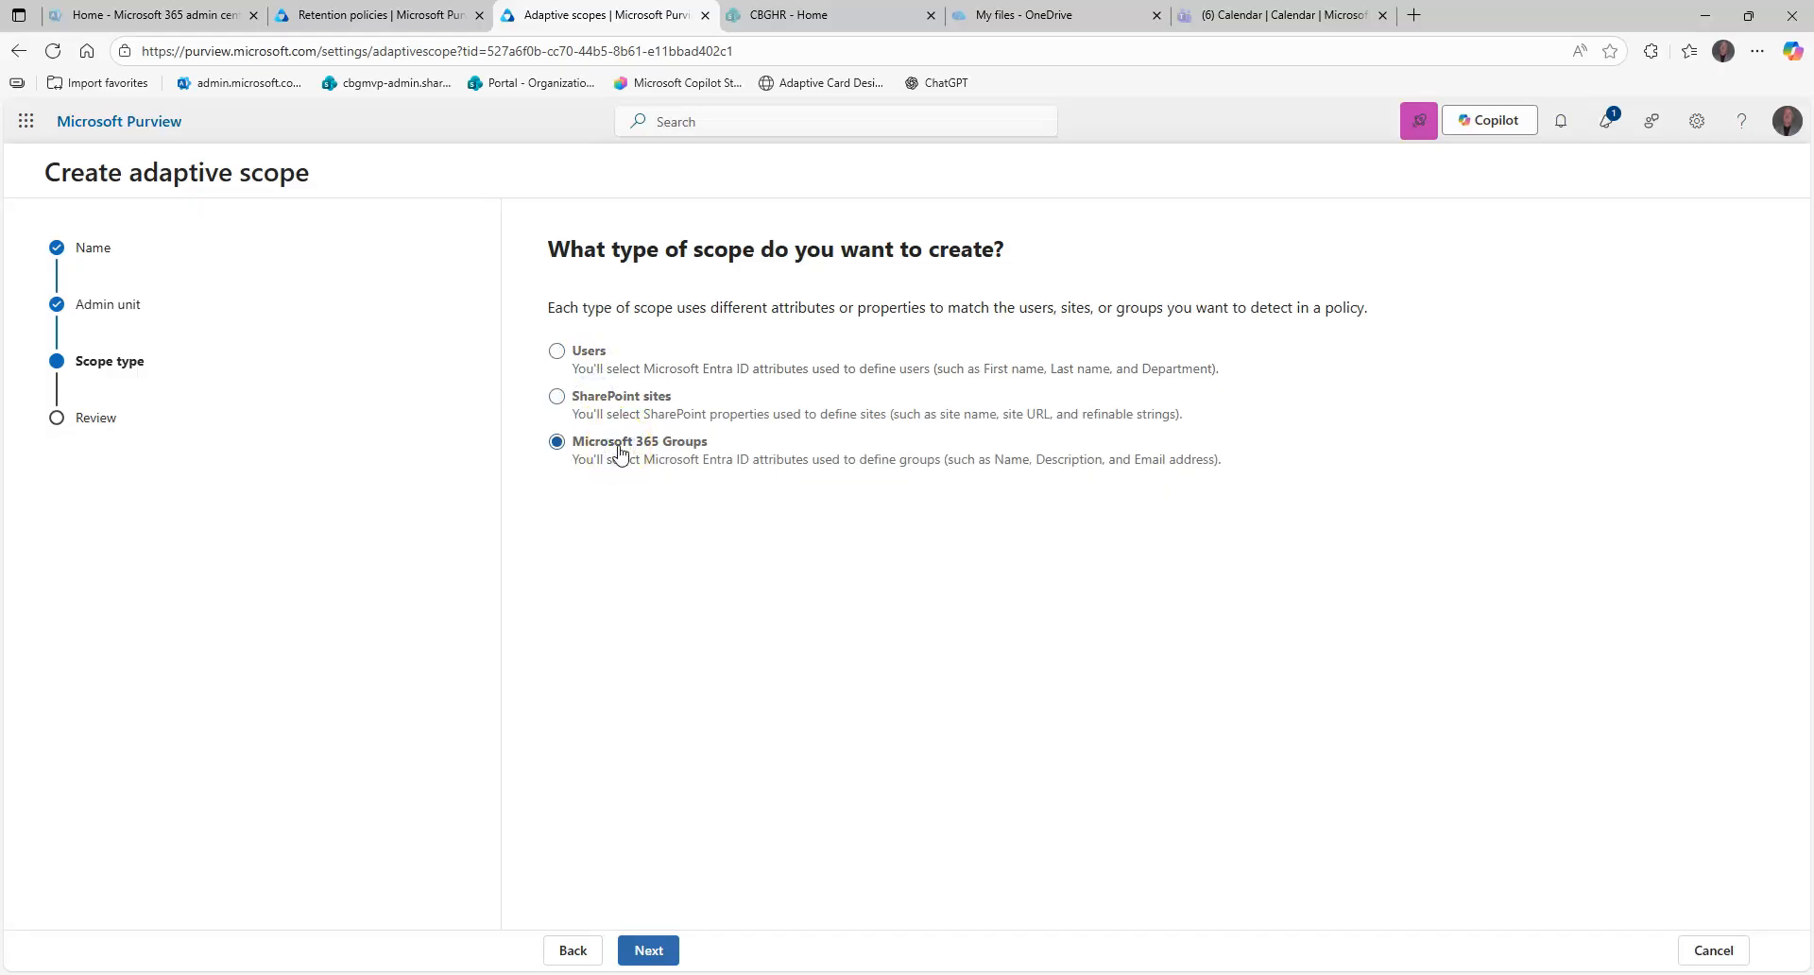
pyautogui.click(581, 351)
pyautogui.click(652, 949)
pyautogui.click(699, 463)
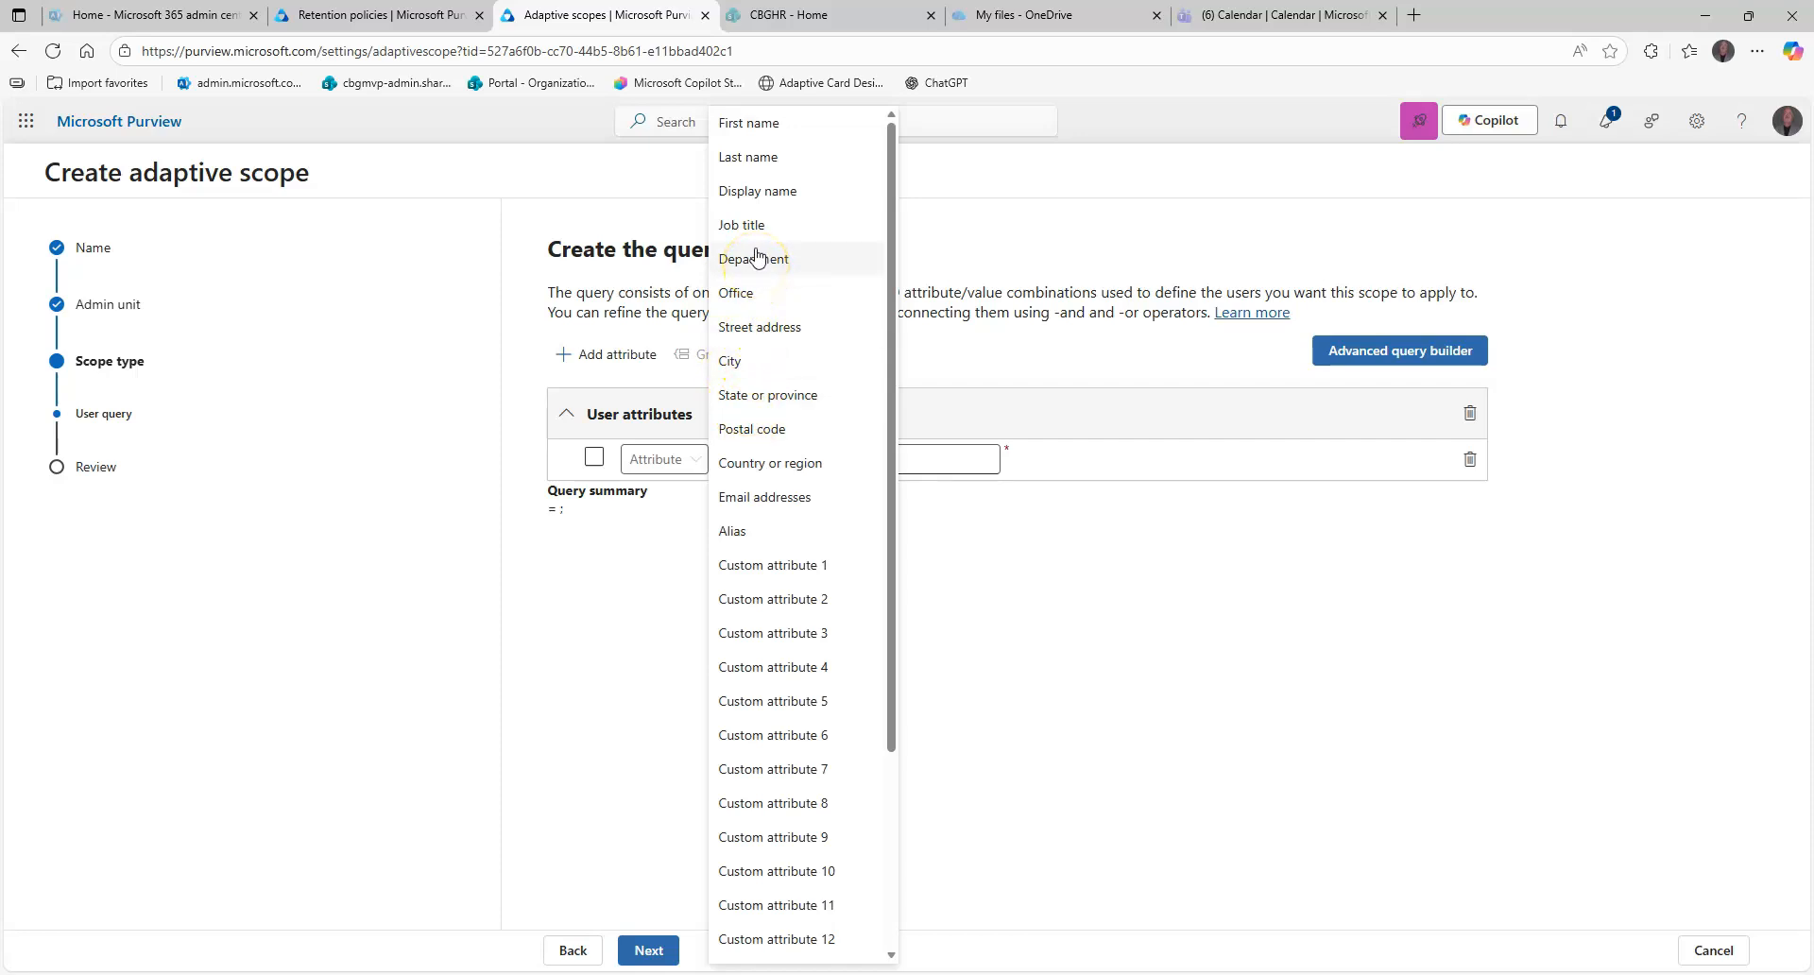
pyautogui.scroll(-3, 764, 626)
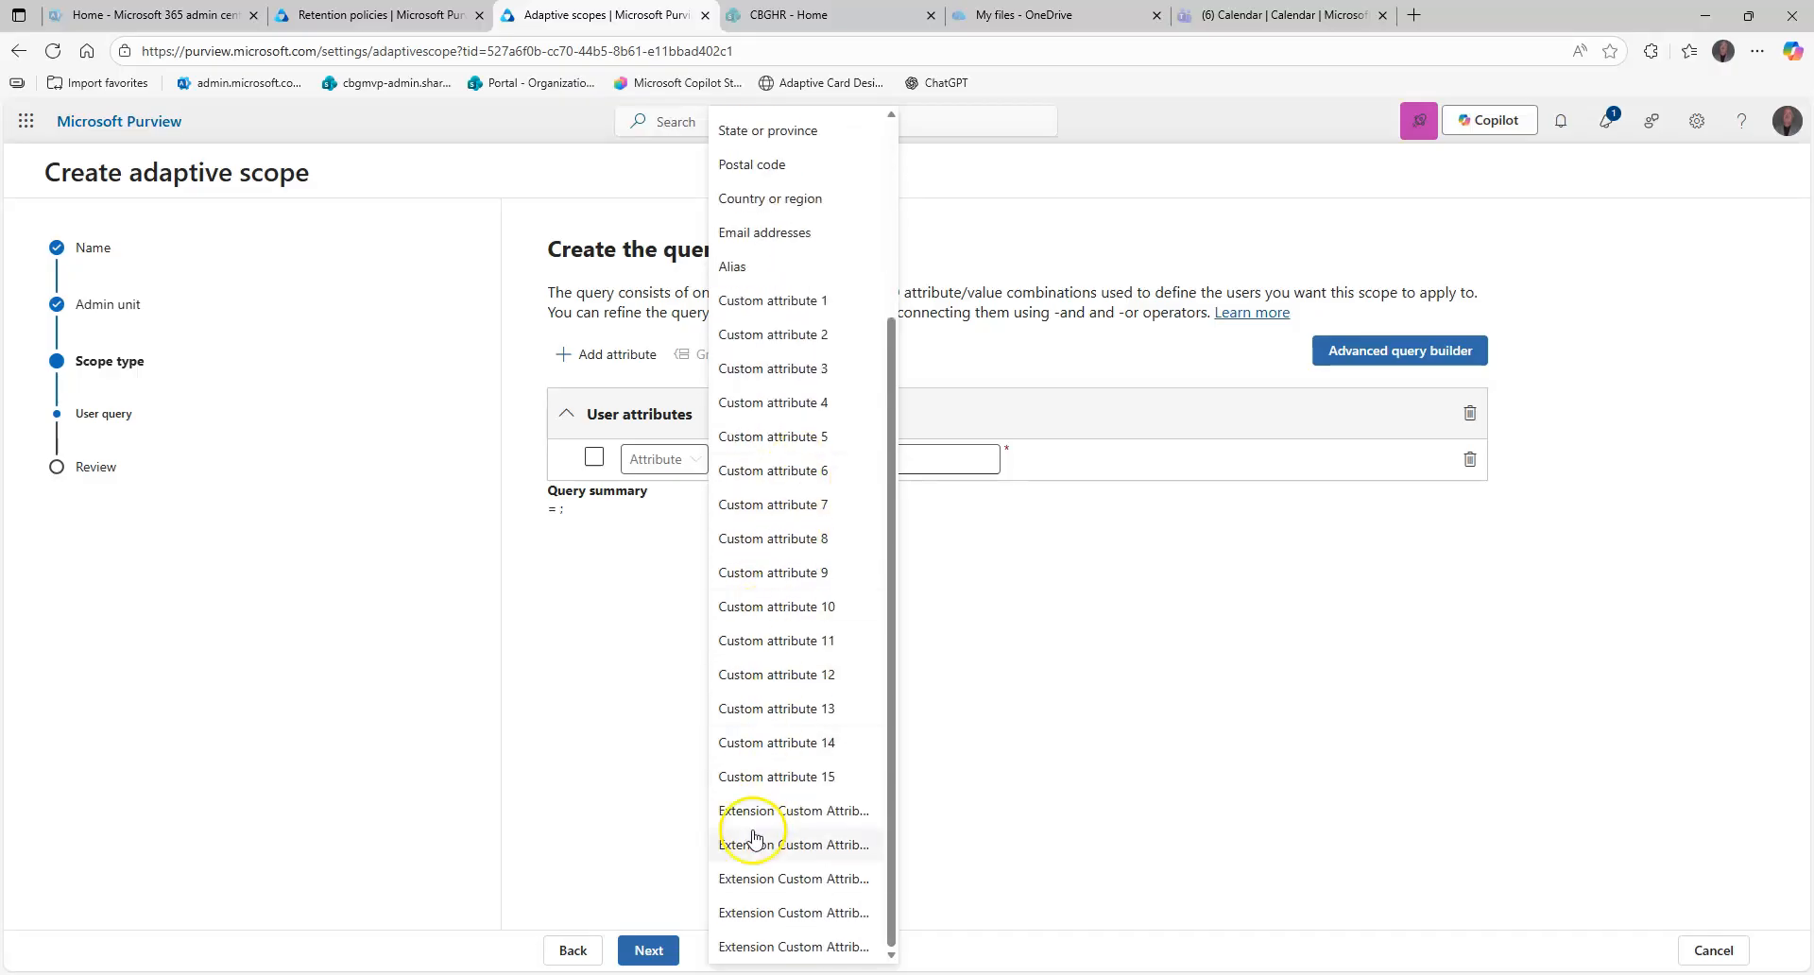
# Return to the scope type choice, change it to SharePoint sites, and open the site query.
pyautogui.click(567, 947)
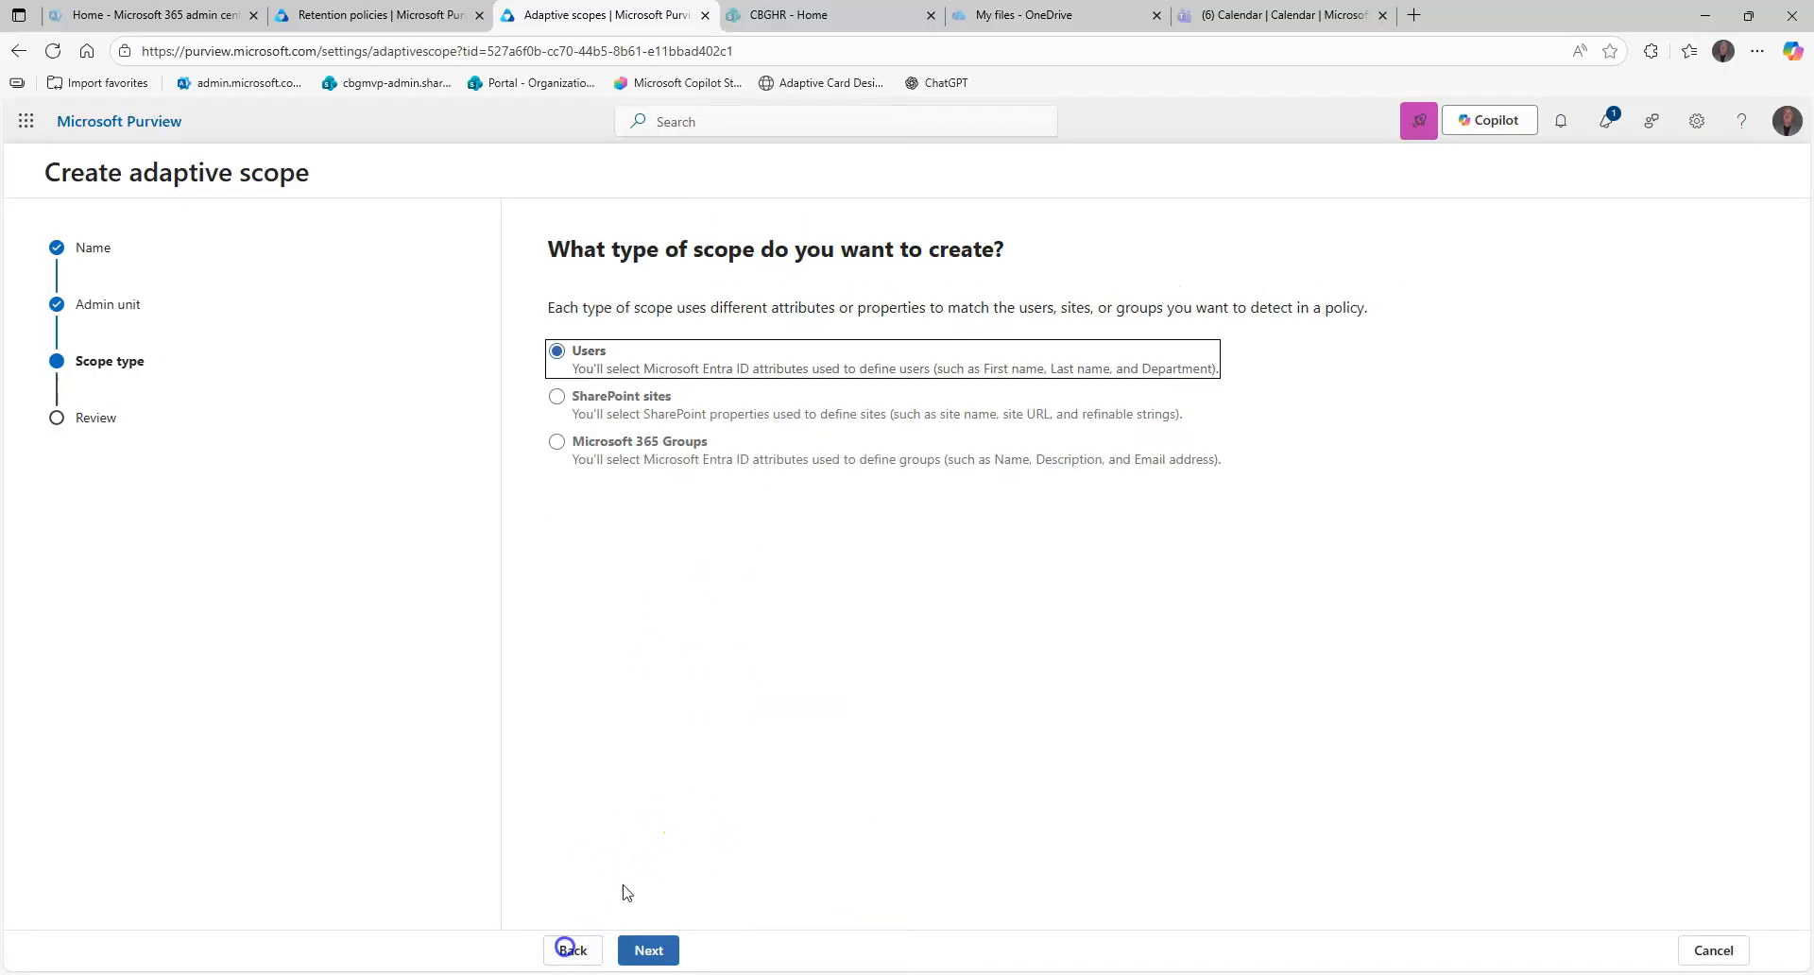
pyautogui.click(628, 398)
pyautogui.click(648, 950)
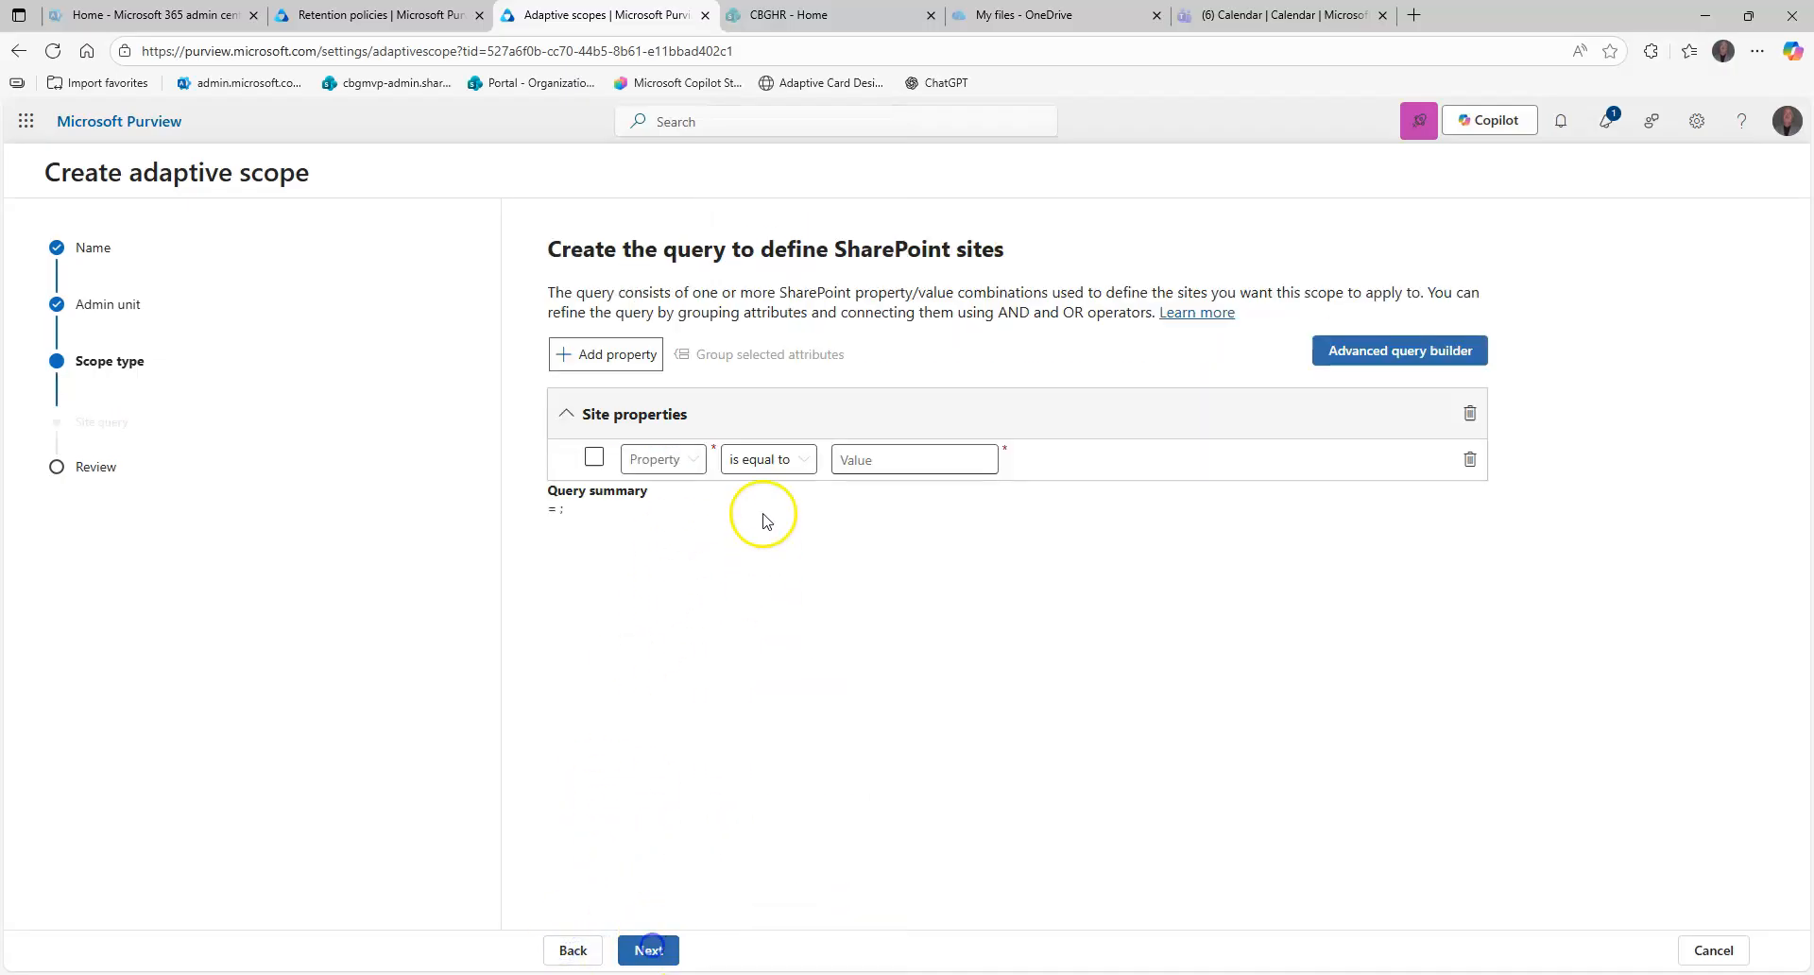
# Choose Site URL as the property in the SharePoint site query and check the available comparison operators.
pyautogui.click(666, 460)
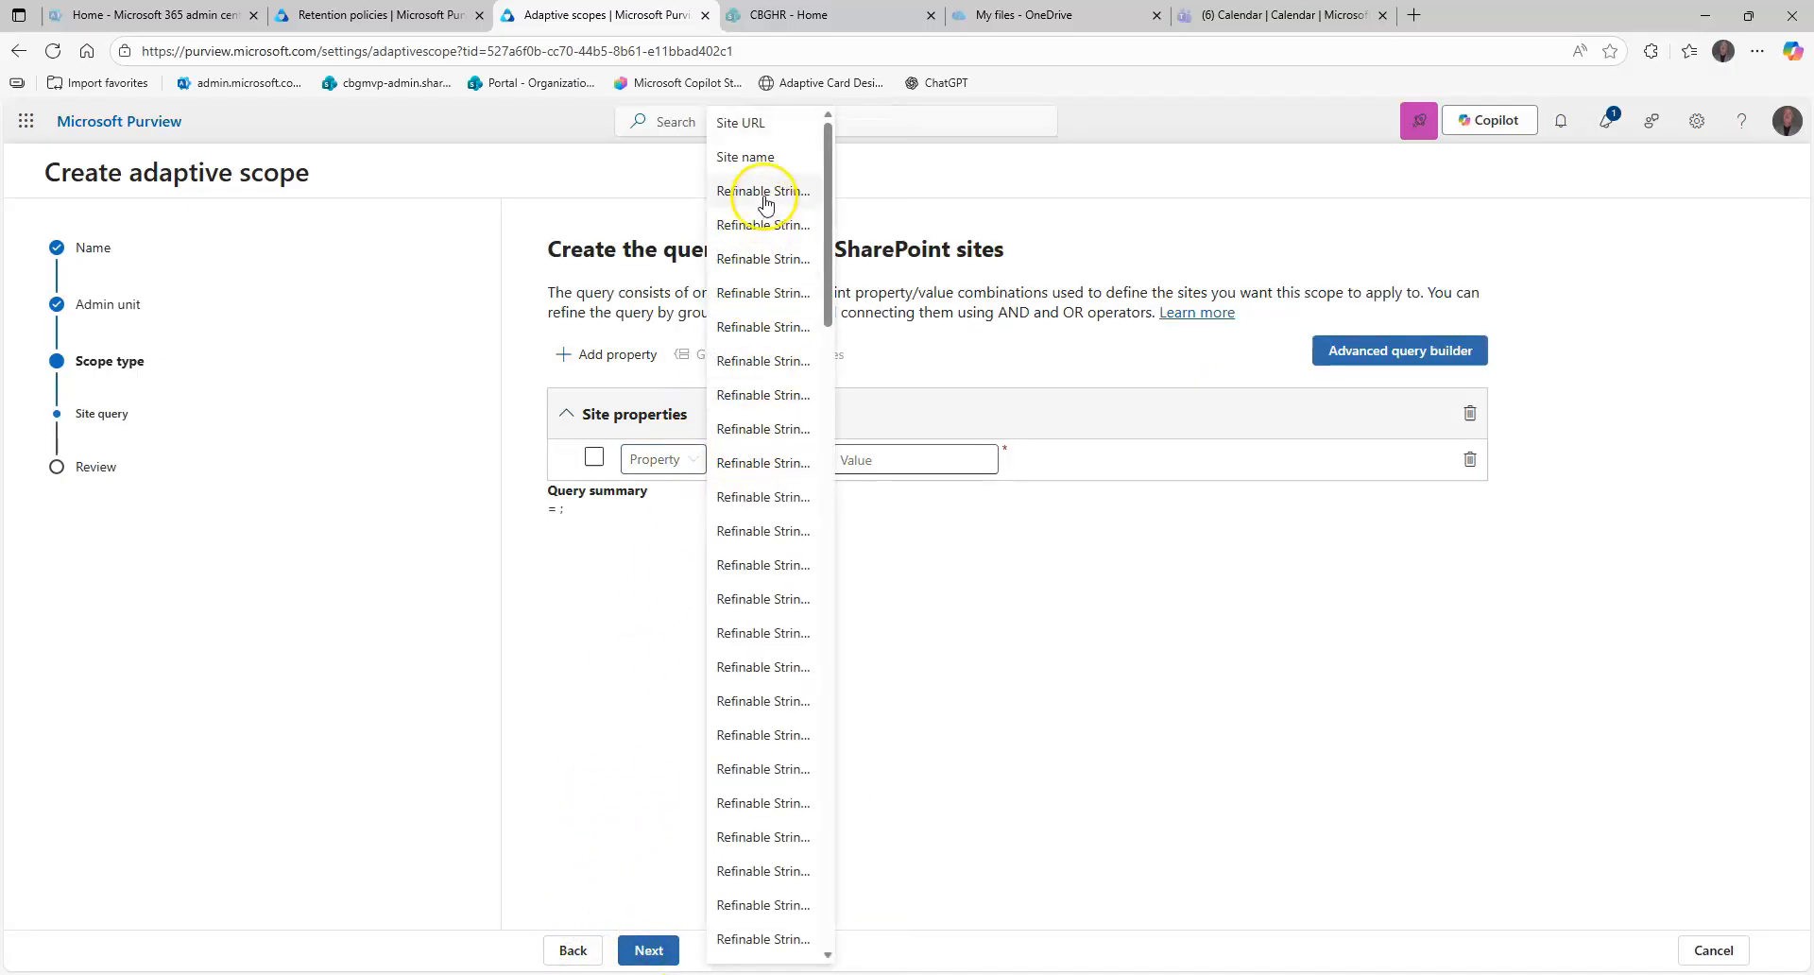
pyautogui.click(749, 122)
pyautogui.click(859, 461)
pyautogui.click(801, 461)
pyautogui.click(1080, 626)
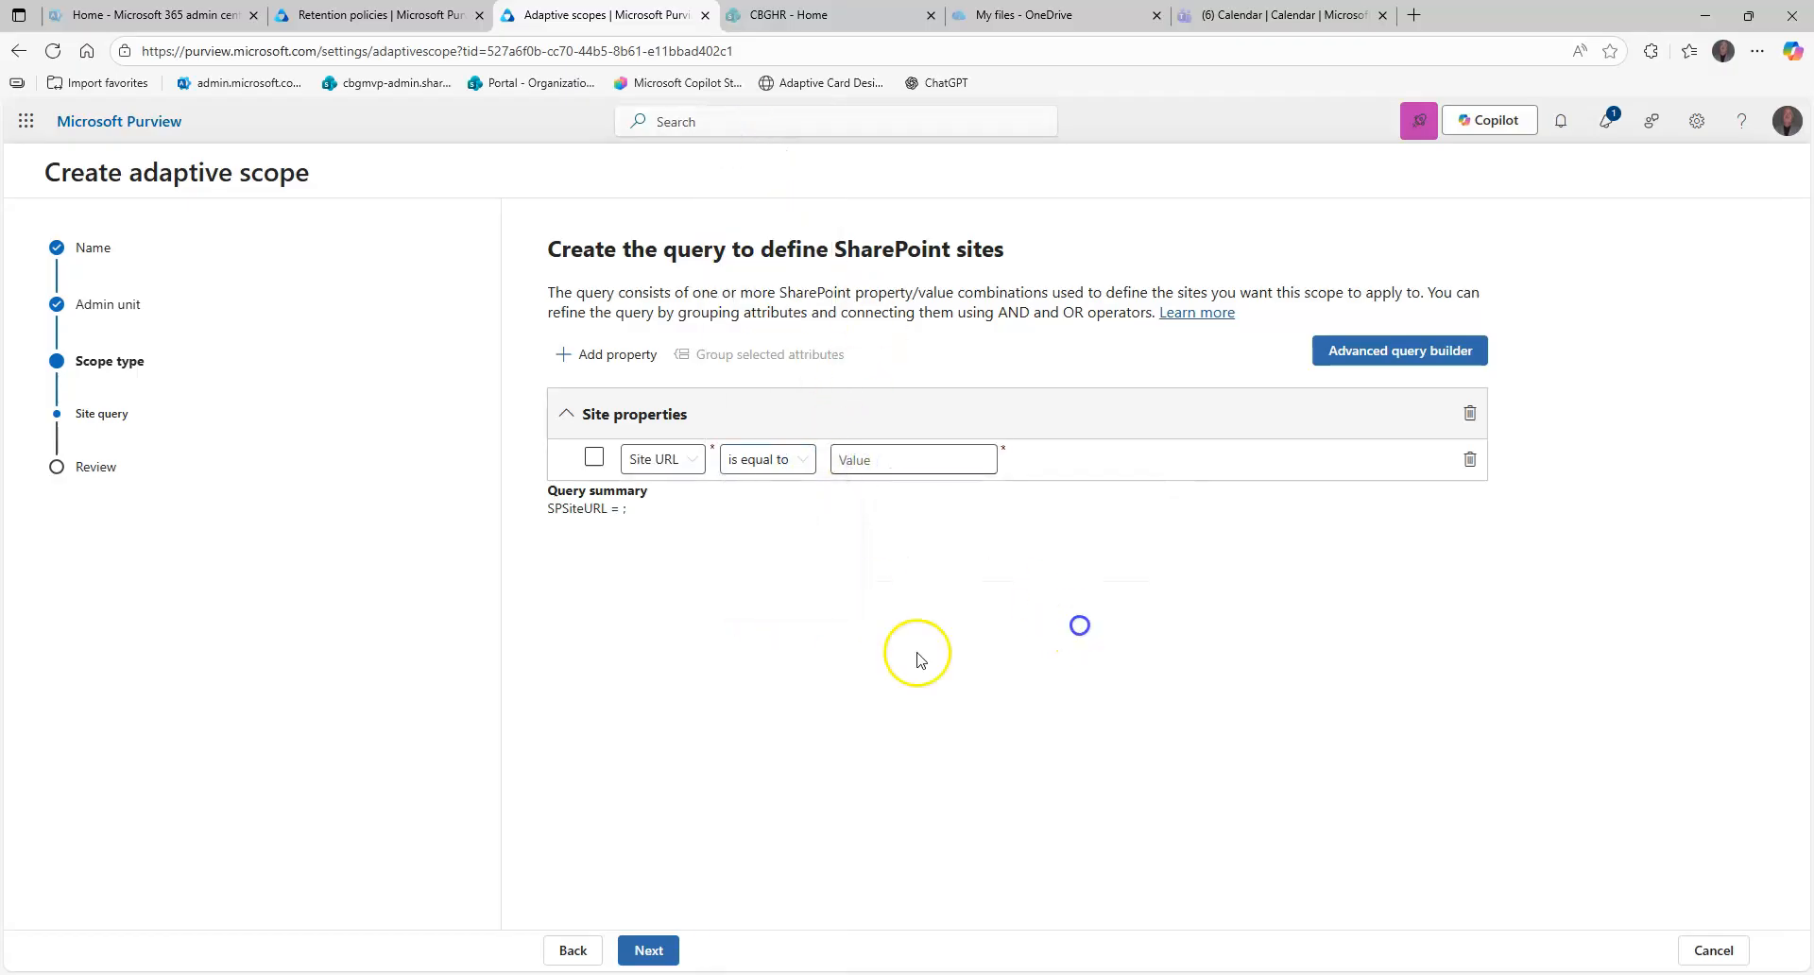
# Abandon the adaptive scope, return to the retention policy draft, and turn off OneDrive accounts so only Exchange mailboxes are included.
pyautogui.click(706, 16)
pyautogui.click(422, 13)
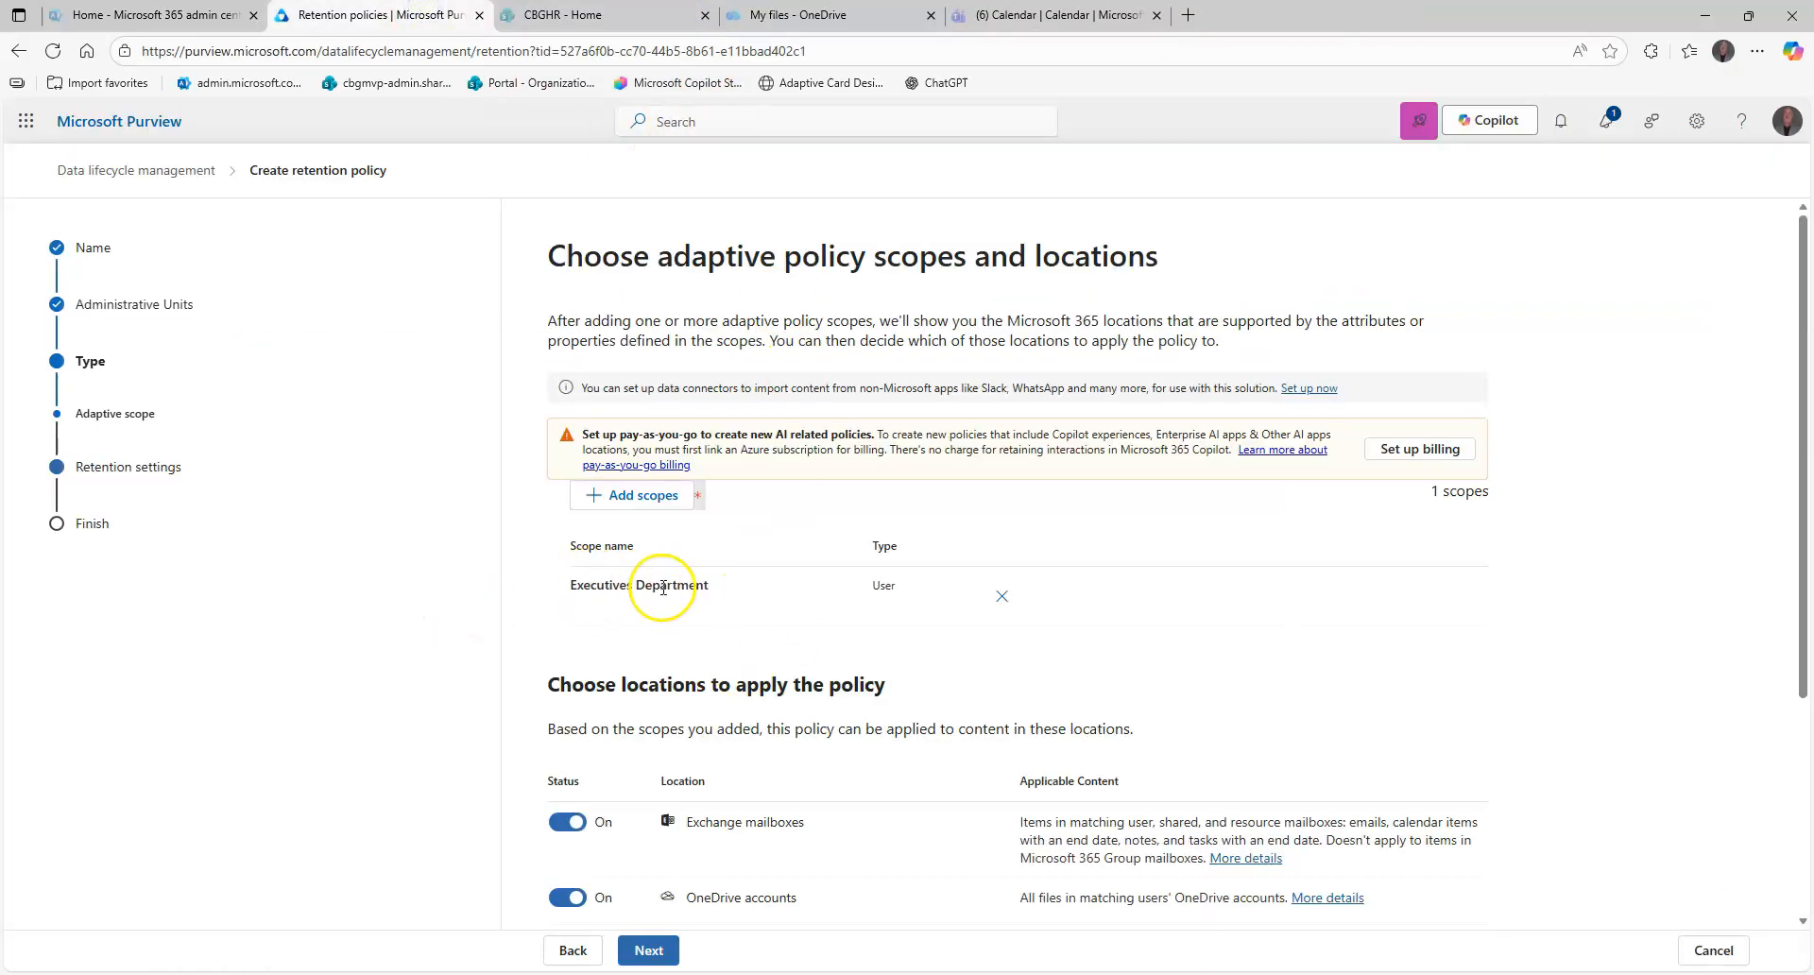
pyautogui.scroll(-3, 769, 635)
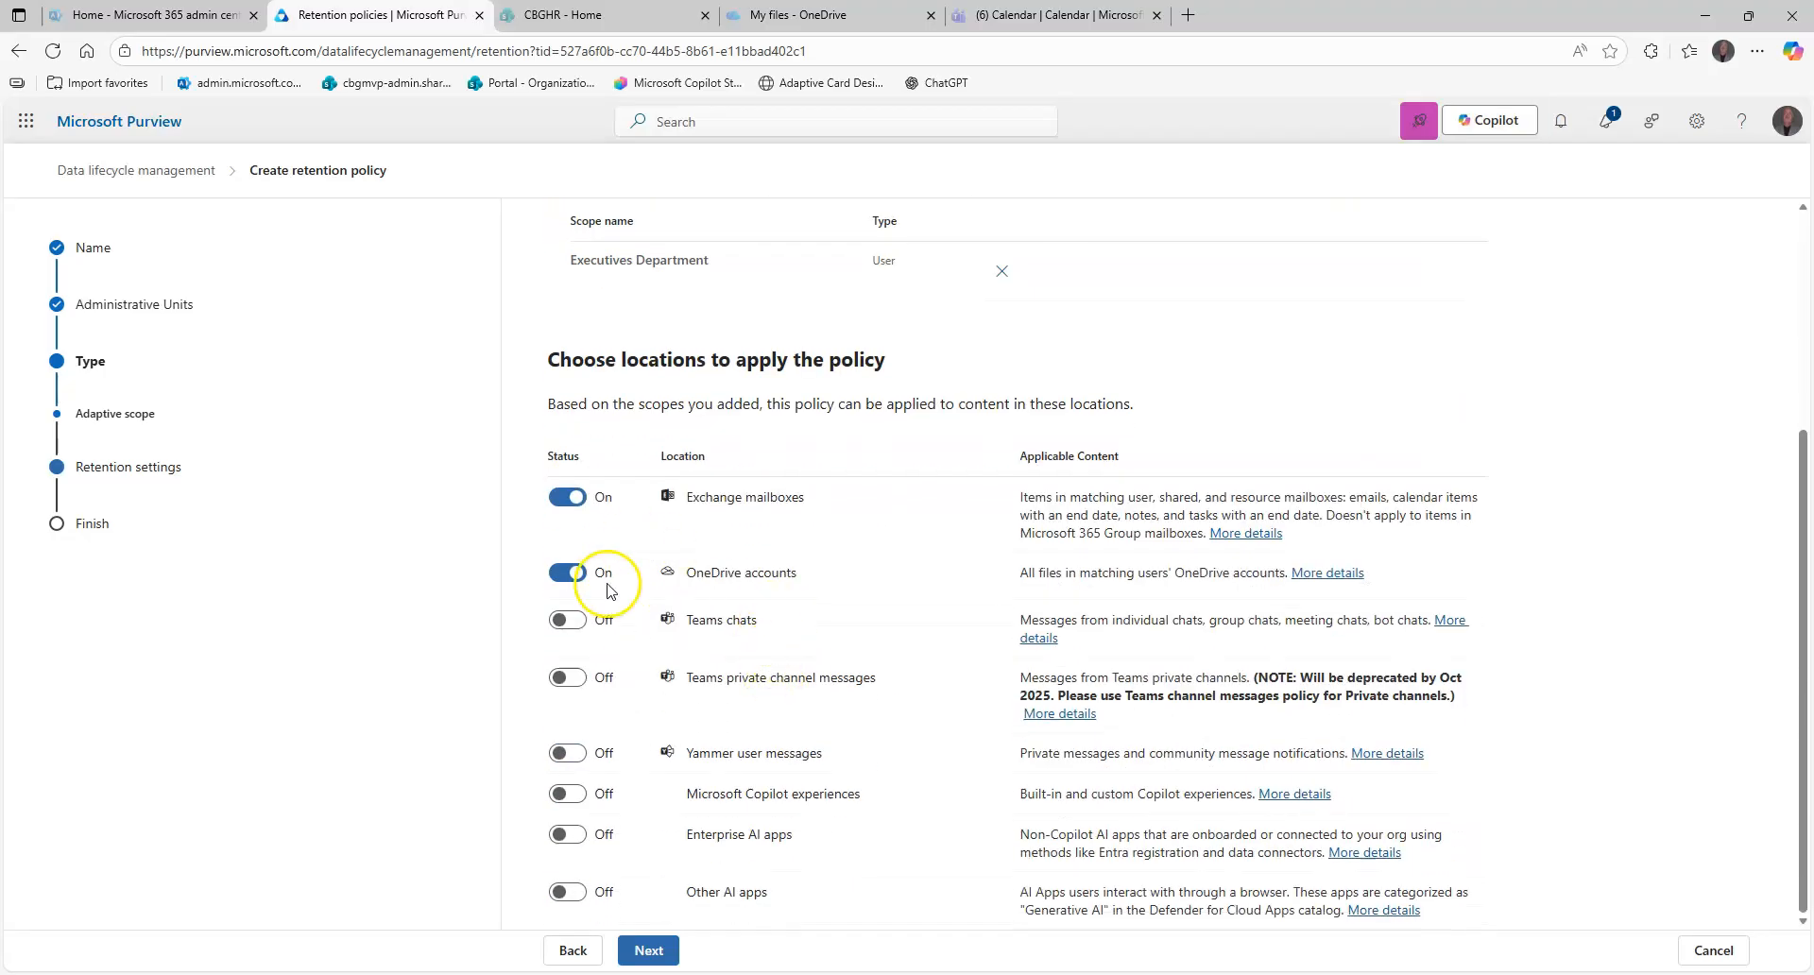
pyautogui.click(568, 573)
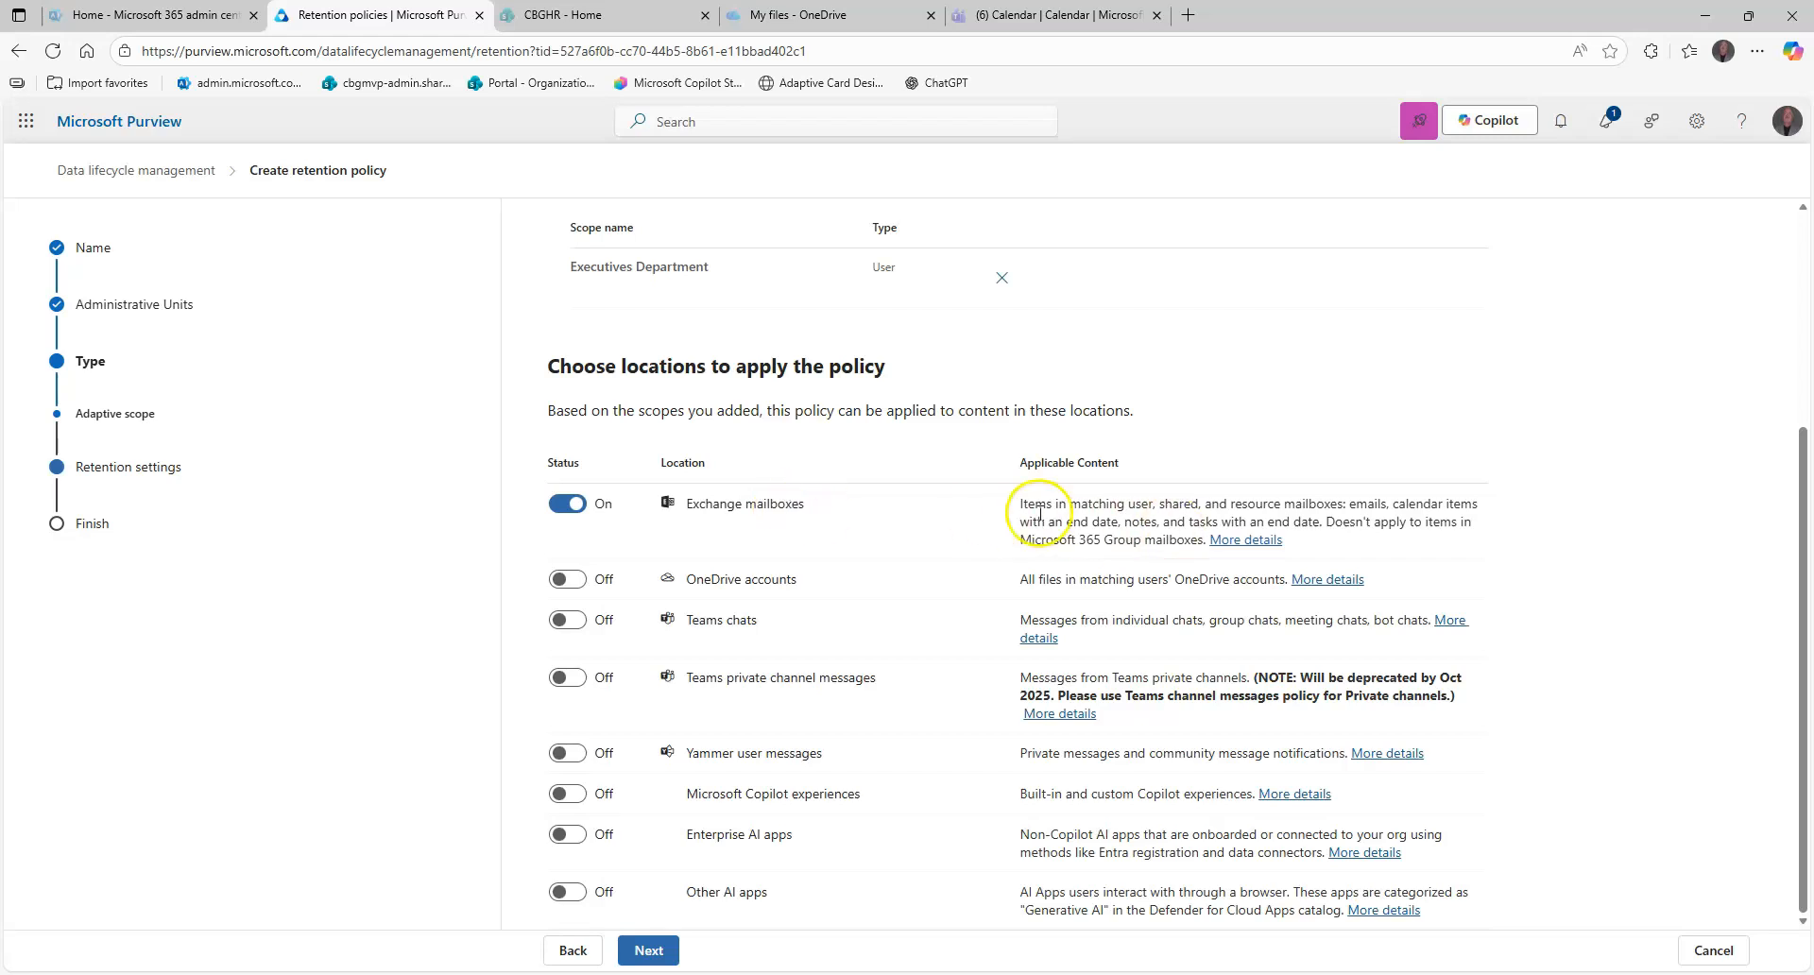
pyautogui.moveTo(1016, 513); pyautogui.dragTo(1093, 503)
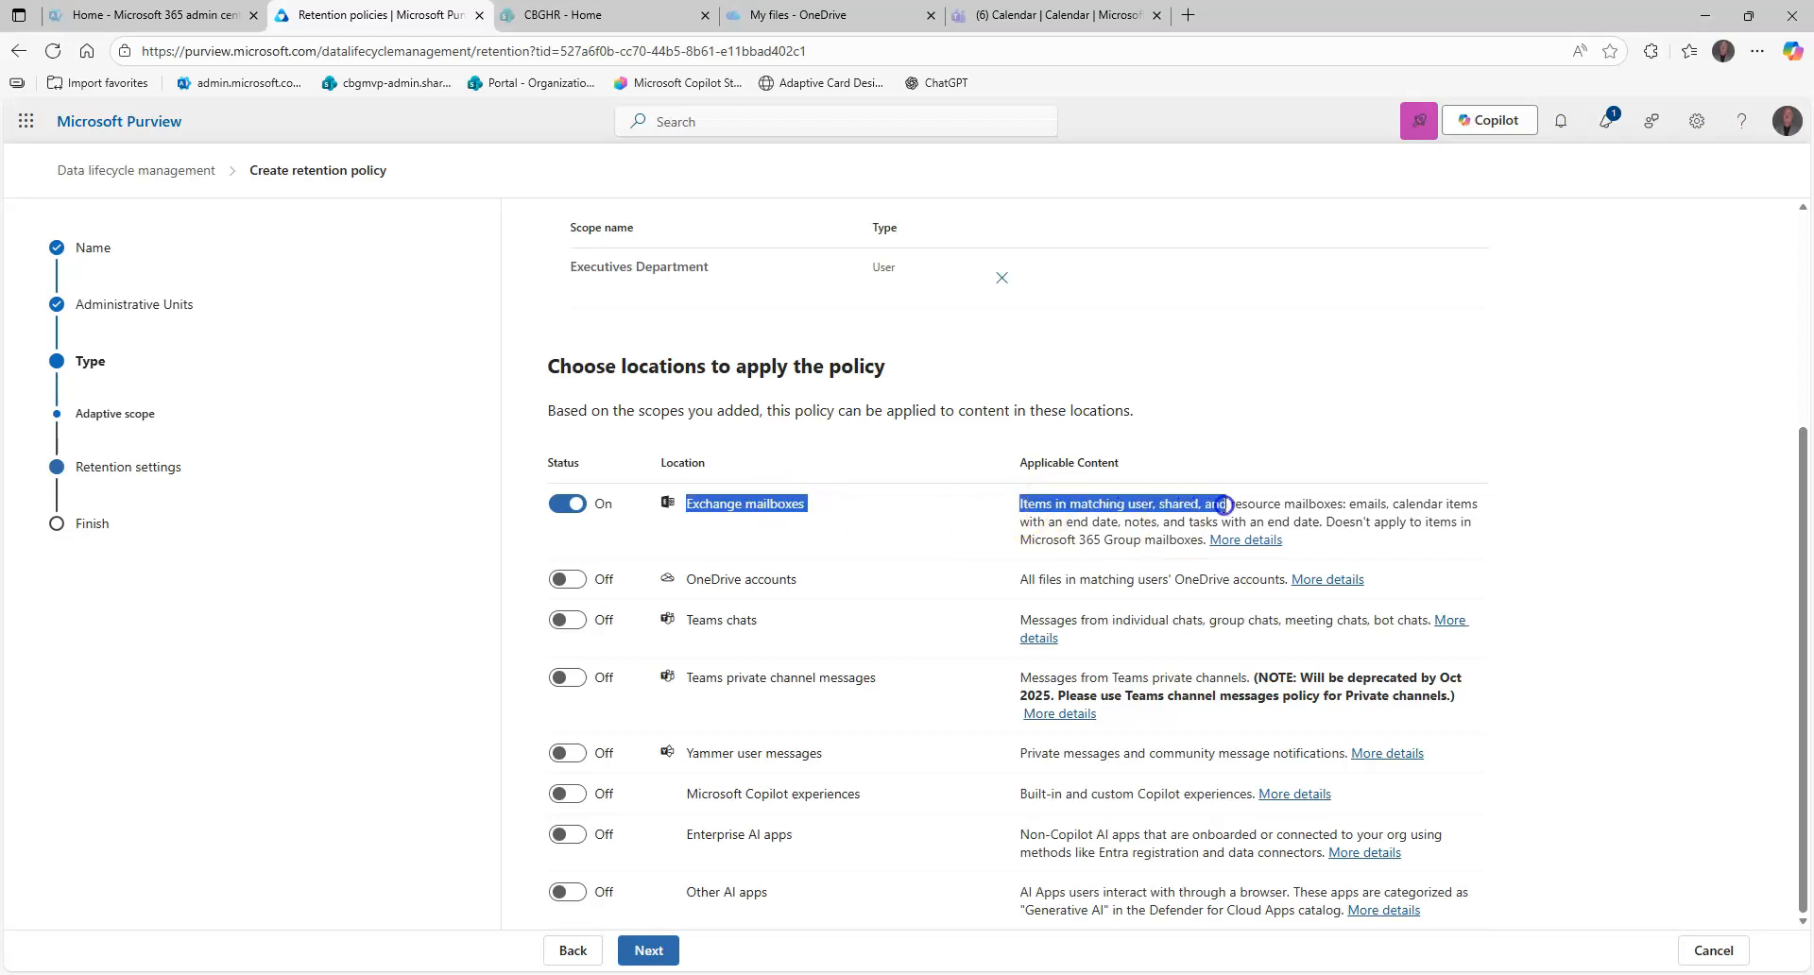
pyautogui.moveTo(1224, 503); pyautogui.dragTo(1305, 516)
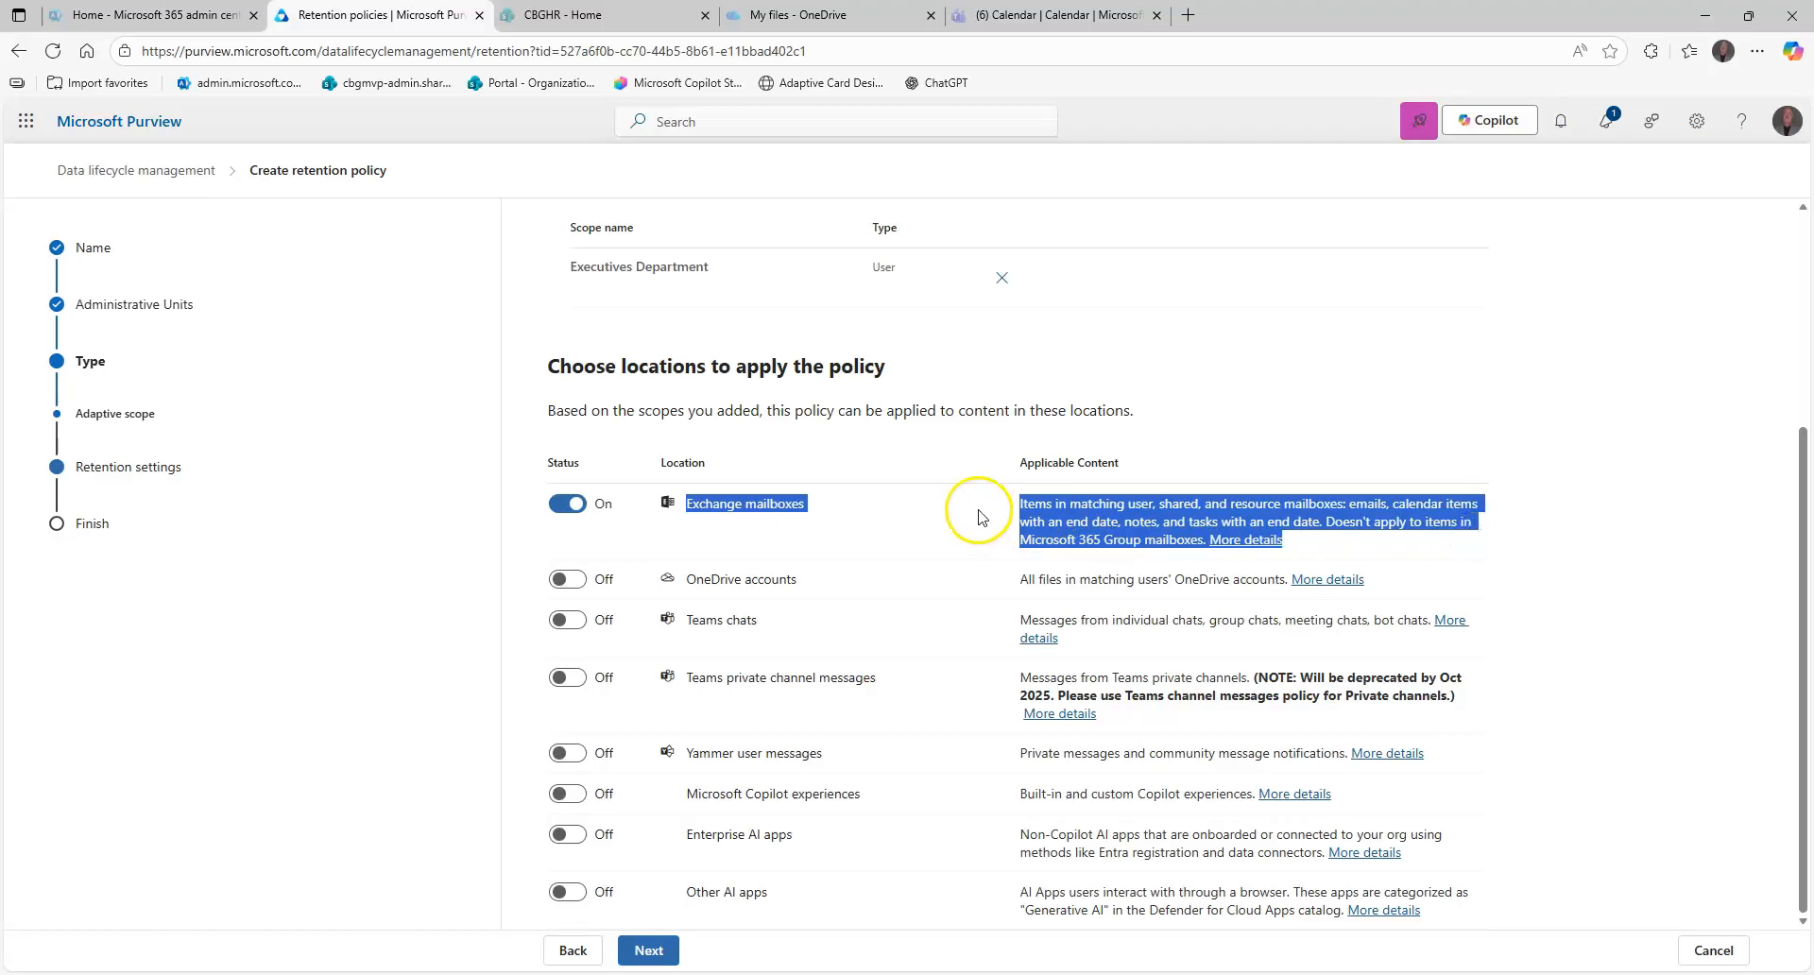
pyautogui.click(1210, 408)
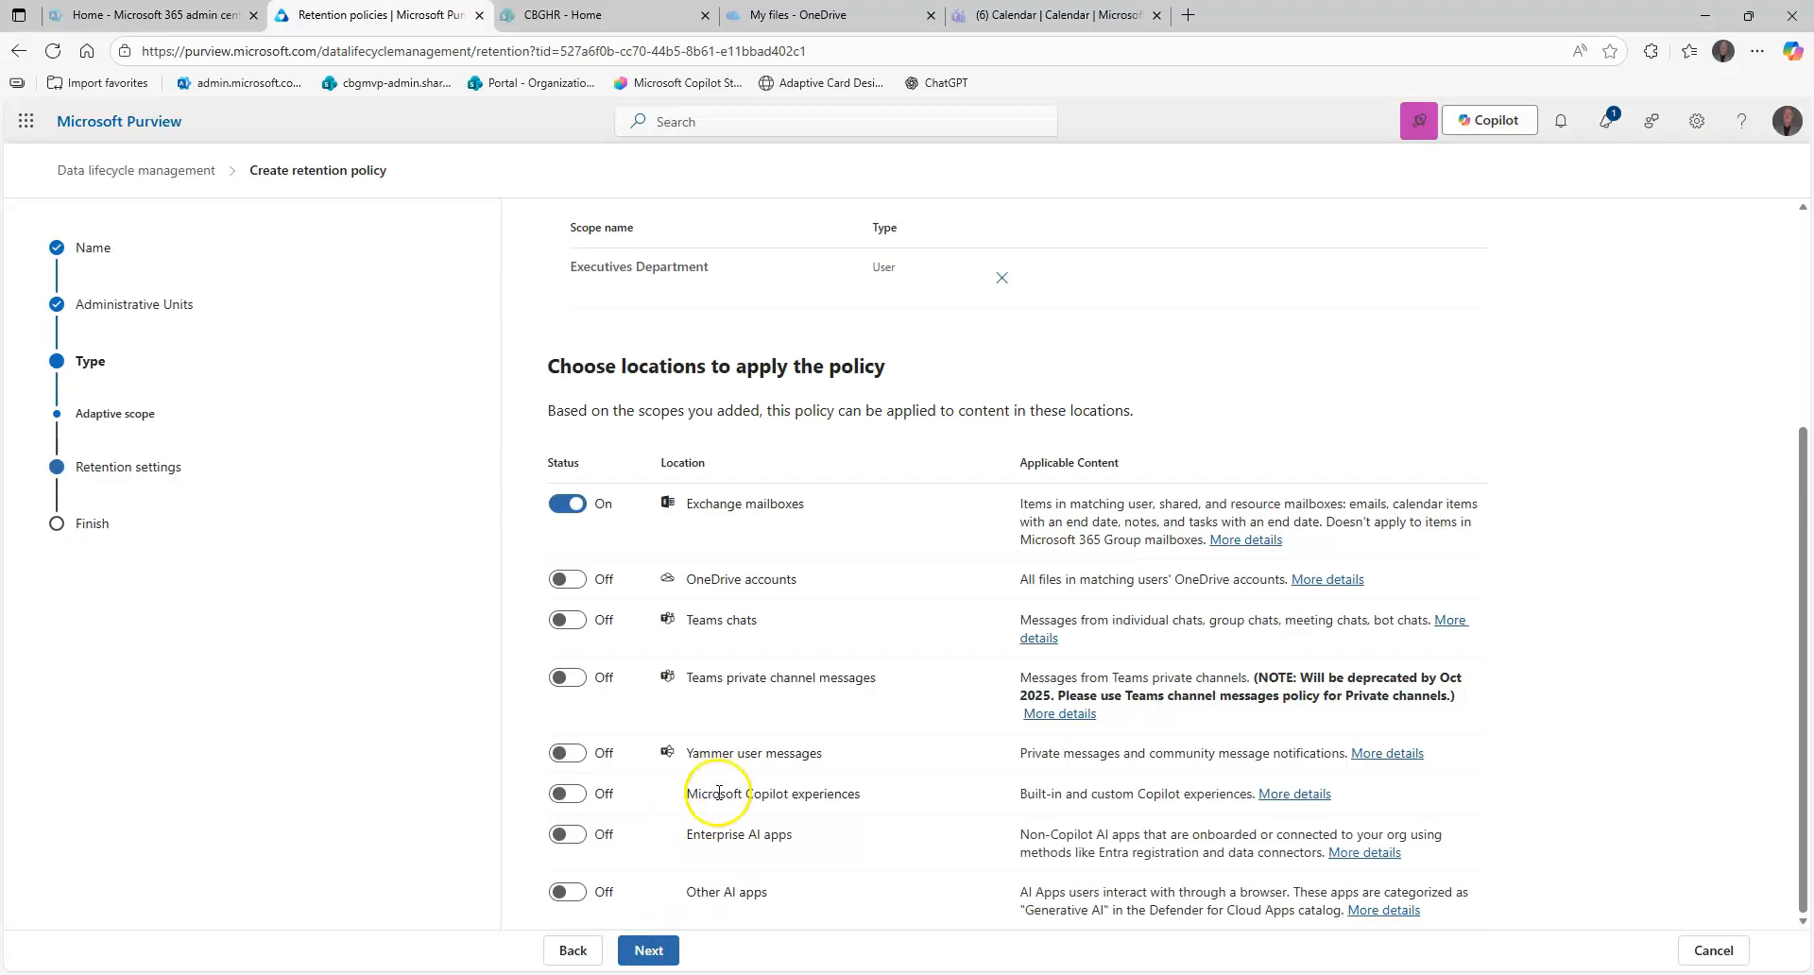
pyautogui.scroll(3, 709, 740)
pyautogui.scroll(-3, 709, 749)
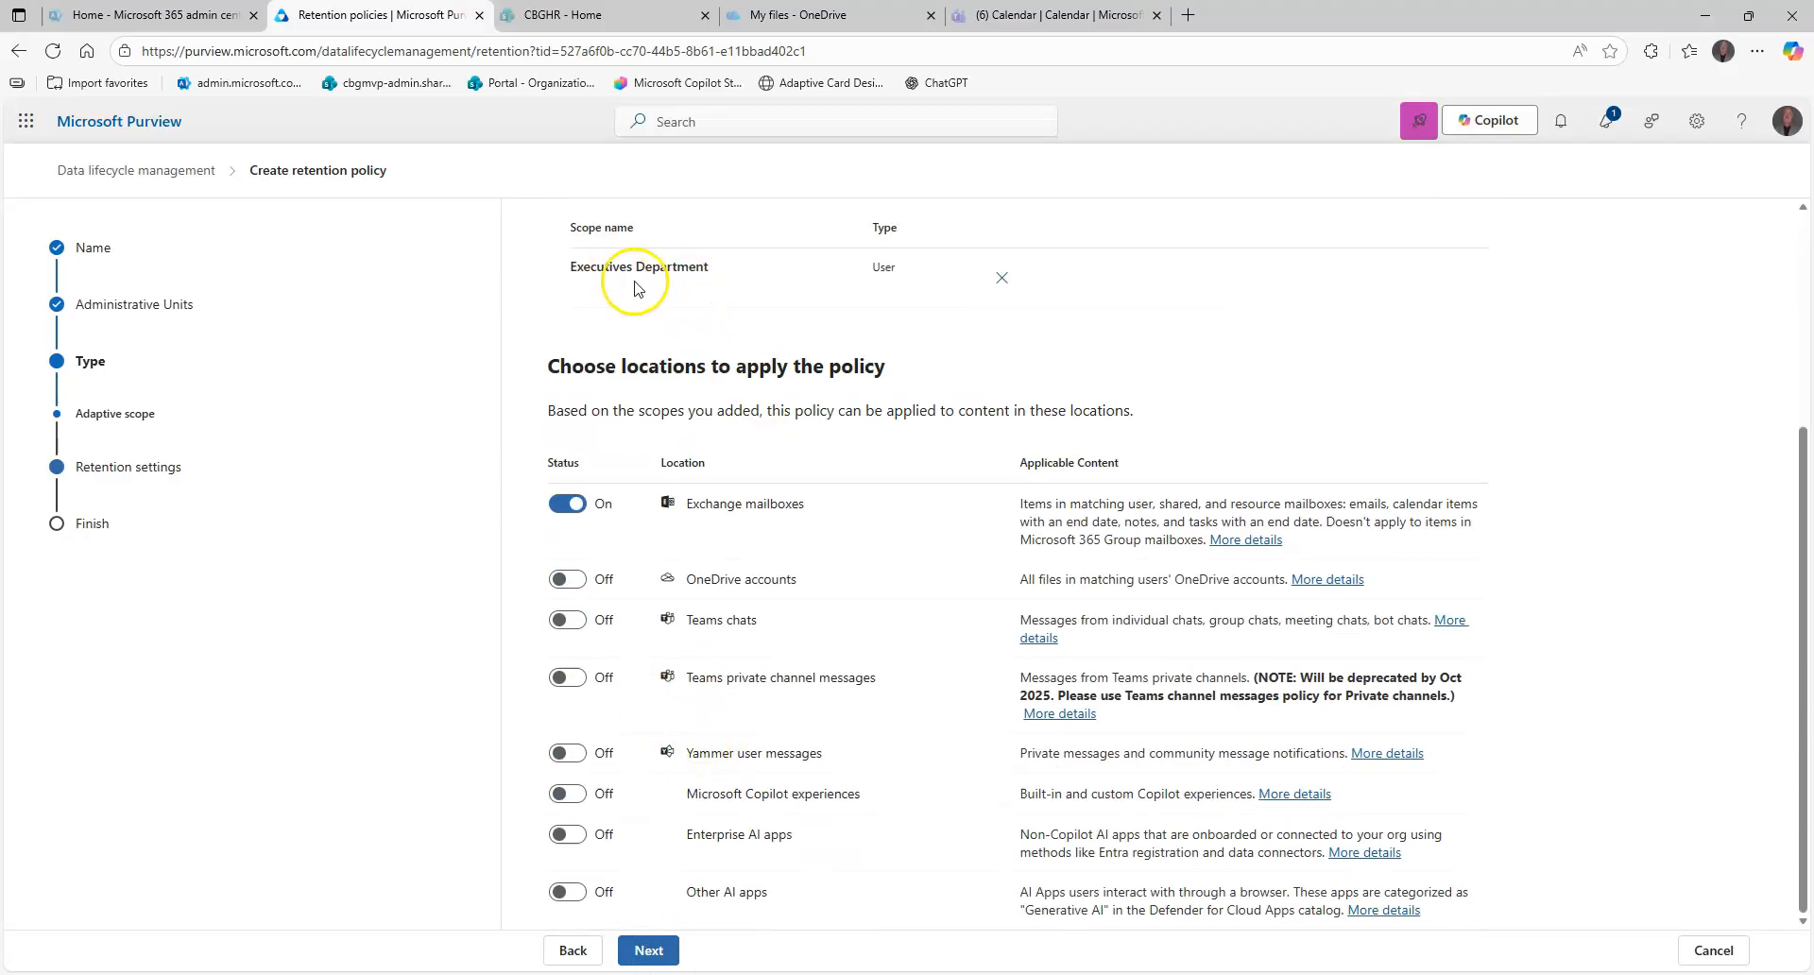
pyautogui.click(650, 950)
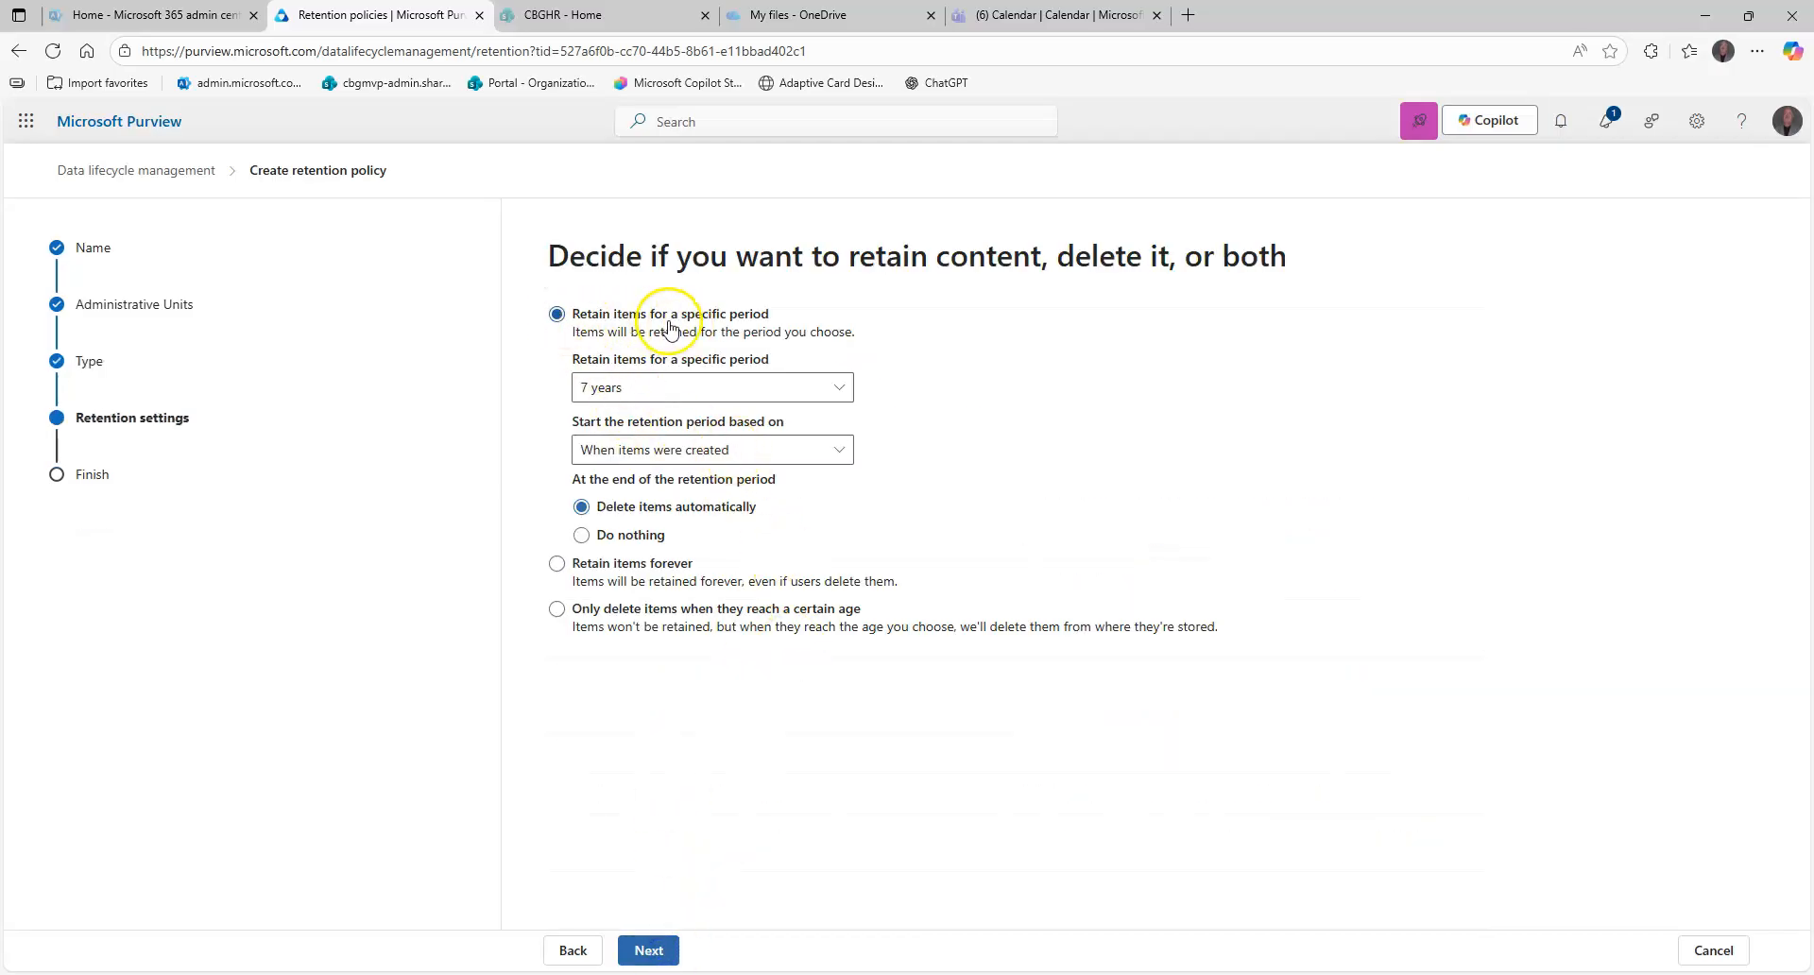
# Examine the retention start and delete-only options, keeping 7 years from item creation with automatic deletion, and continue to the review.
pyautogui.click(651, 453)
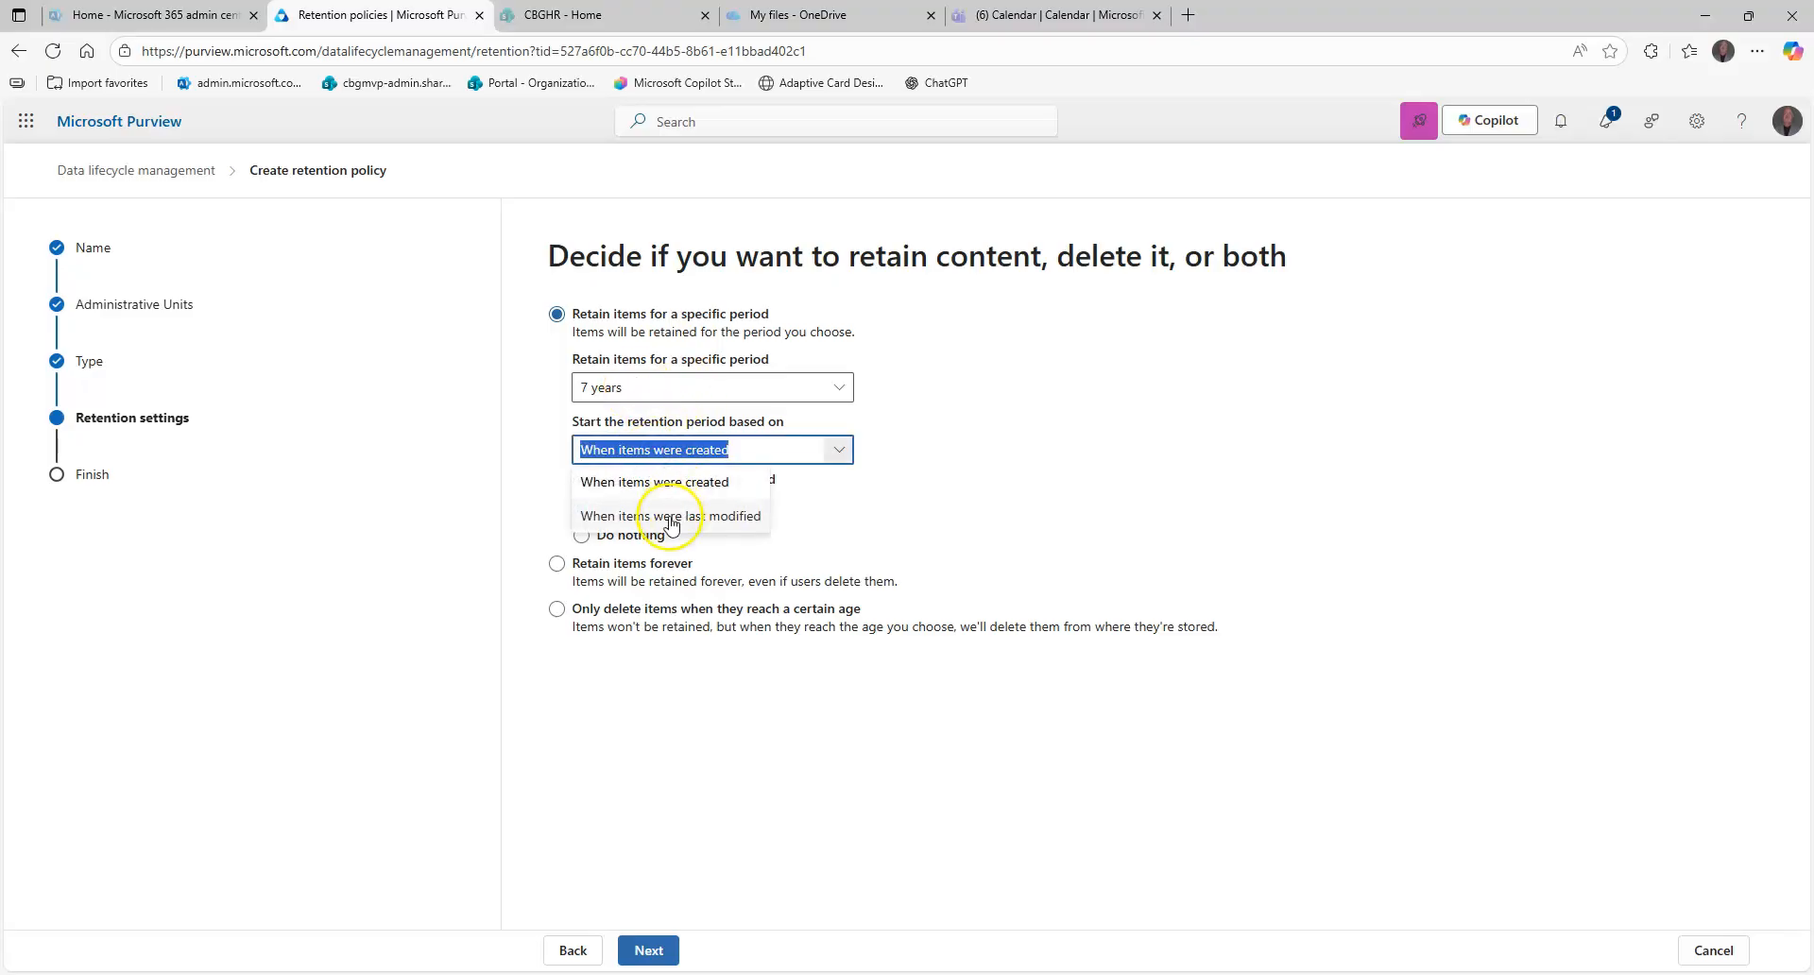
pyautogui.click(960, 438)
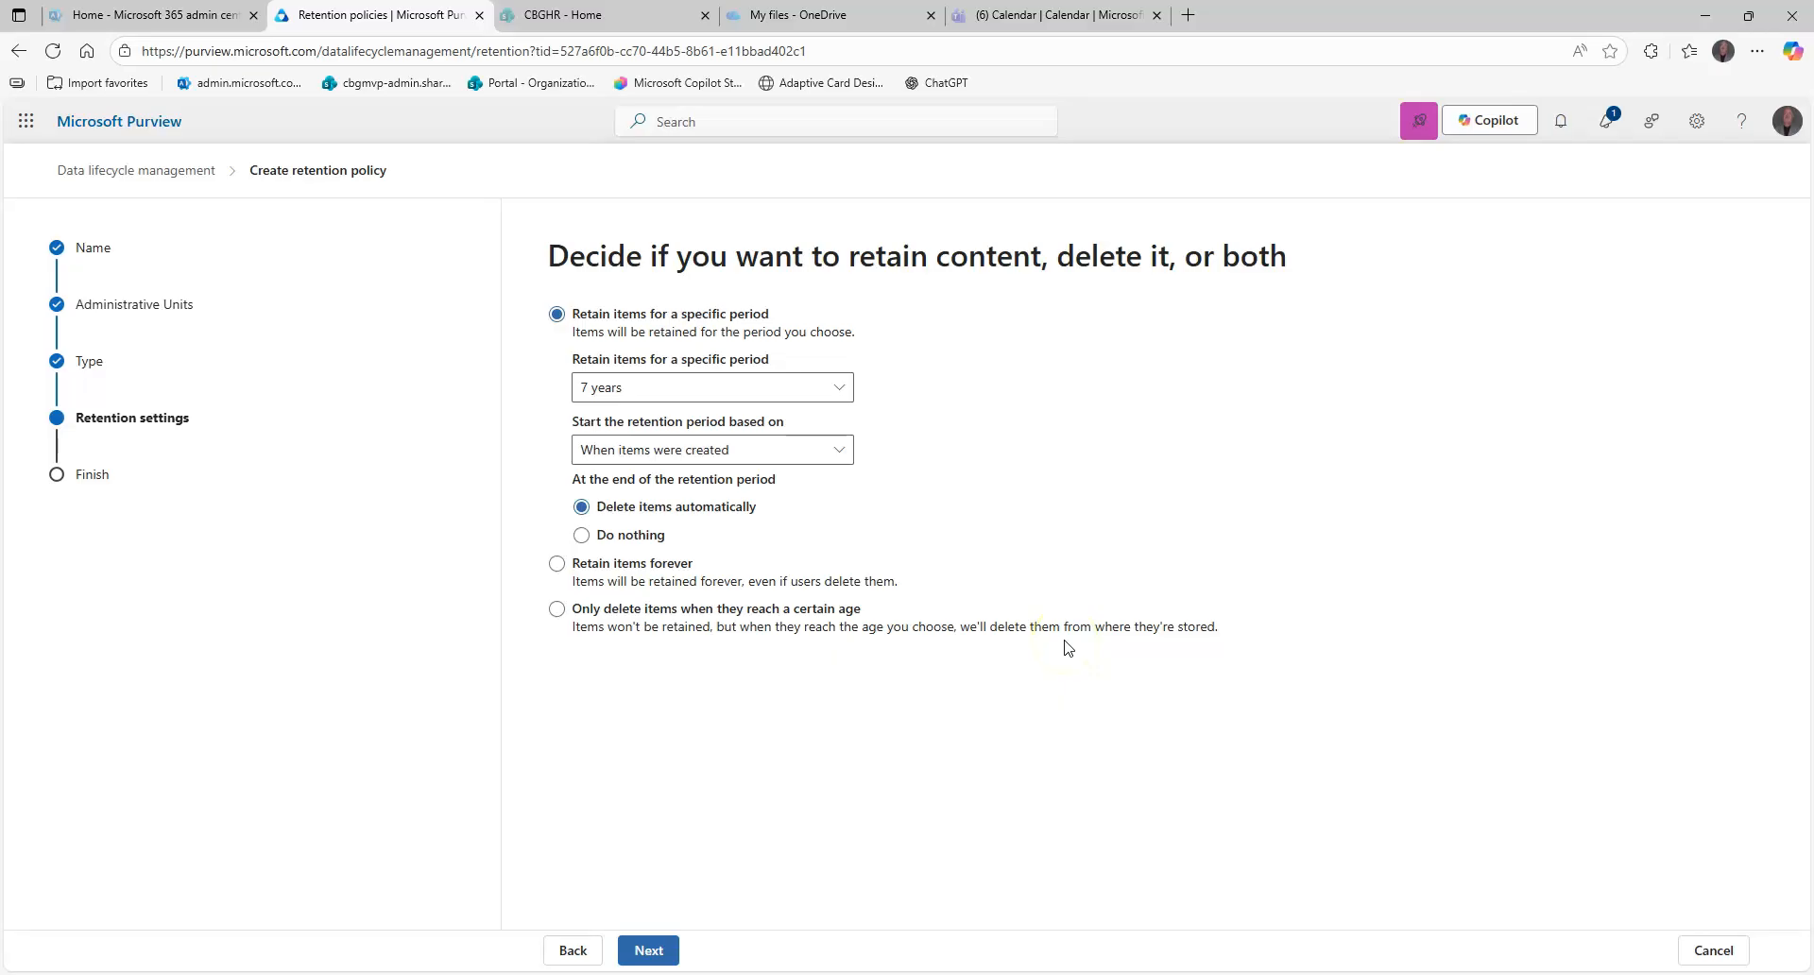
pyautogui.click(802, 614)
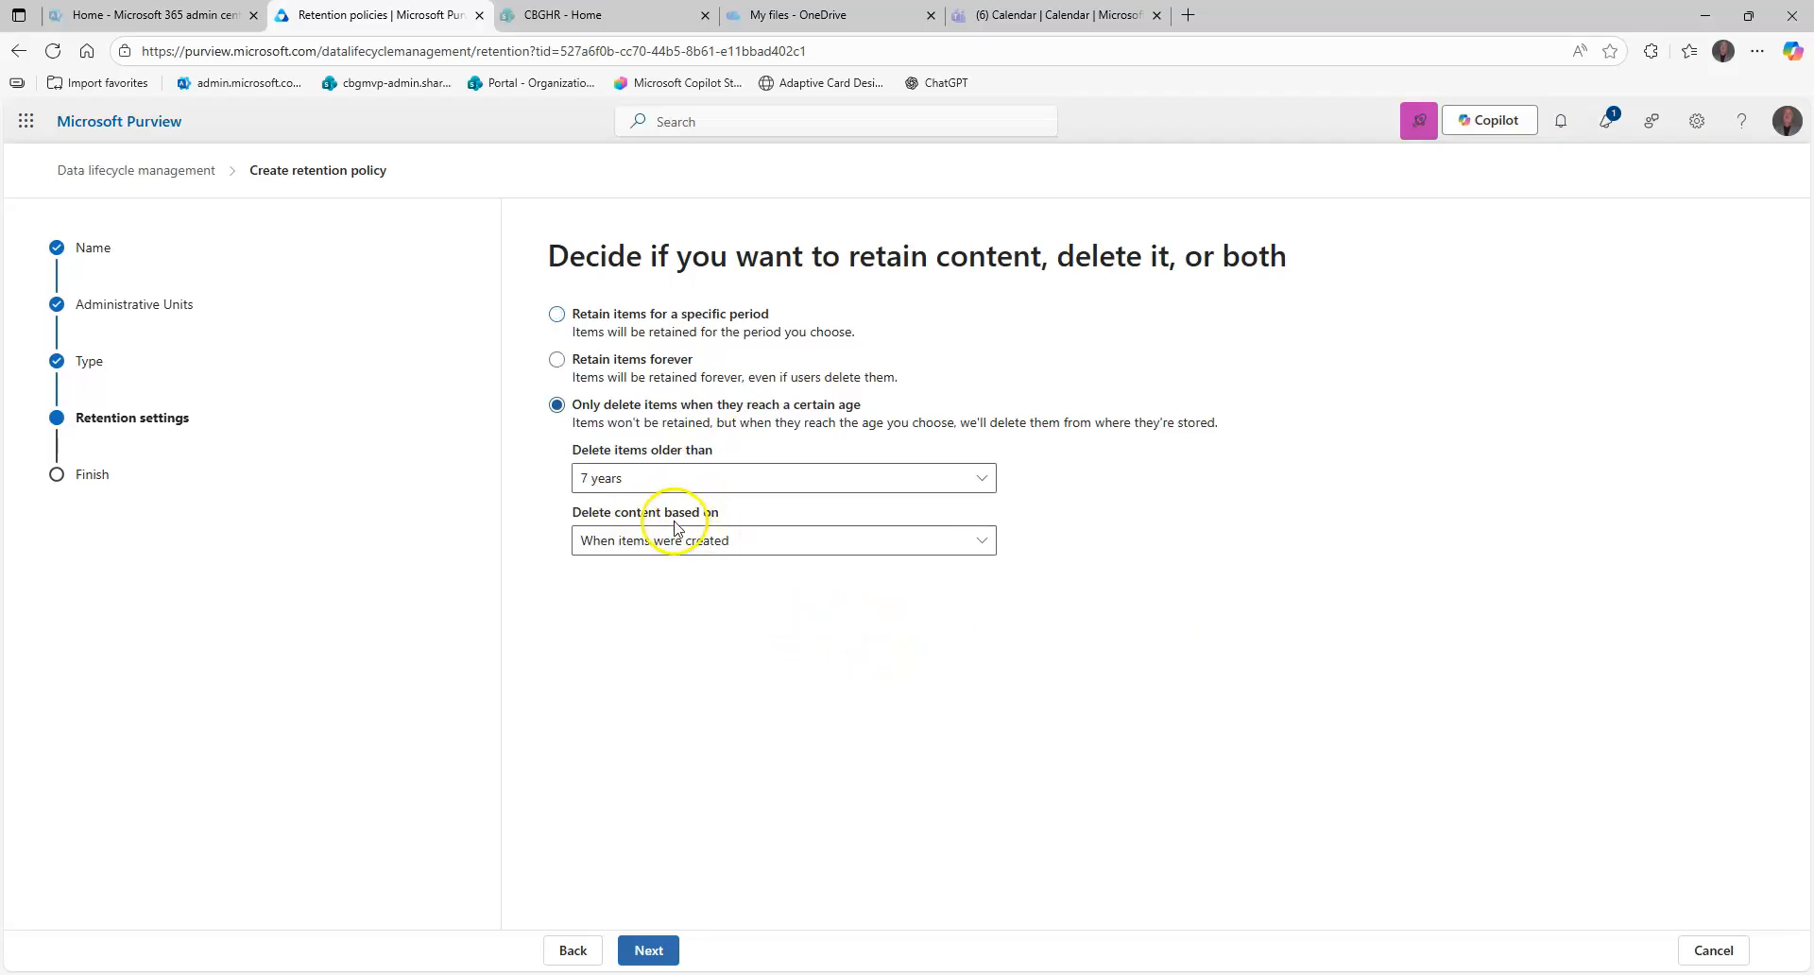
pyautogui.click(621, 313)
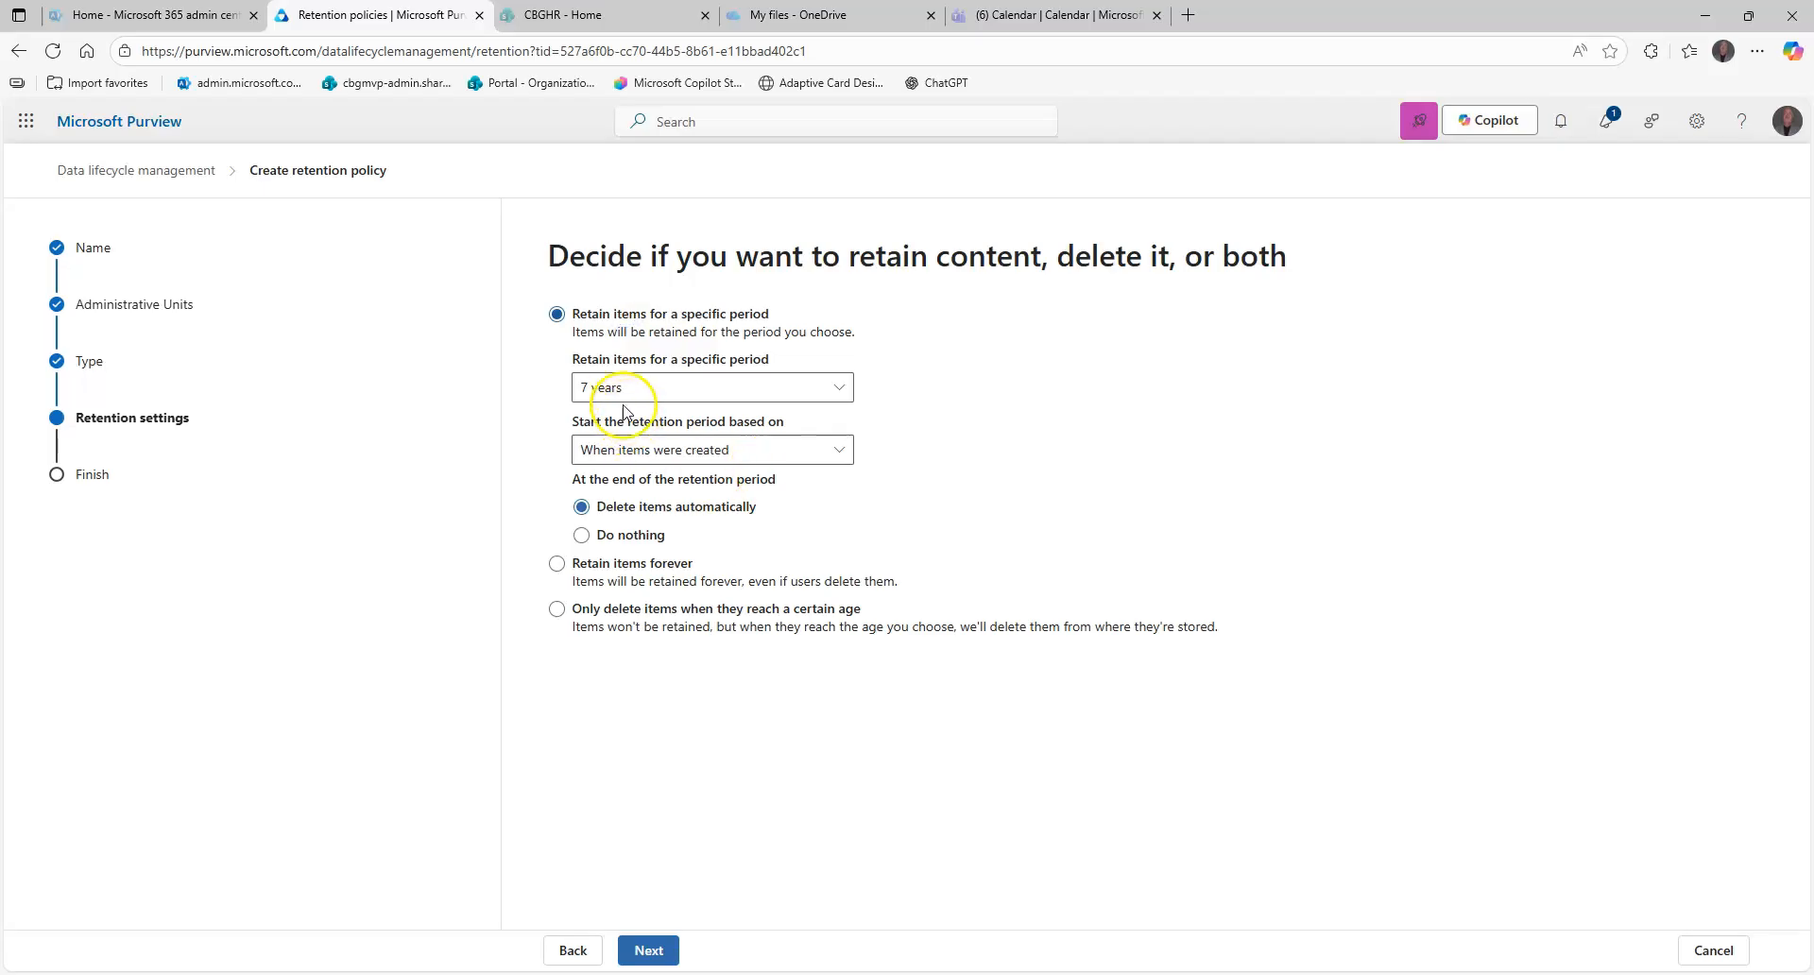
pyautogui.click(648, 951)
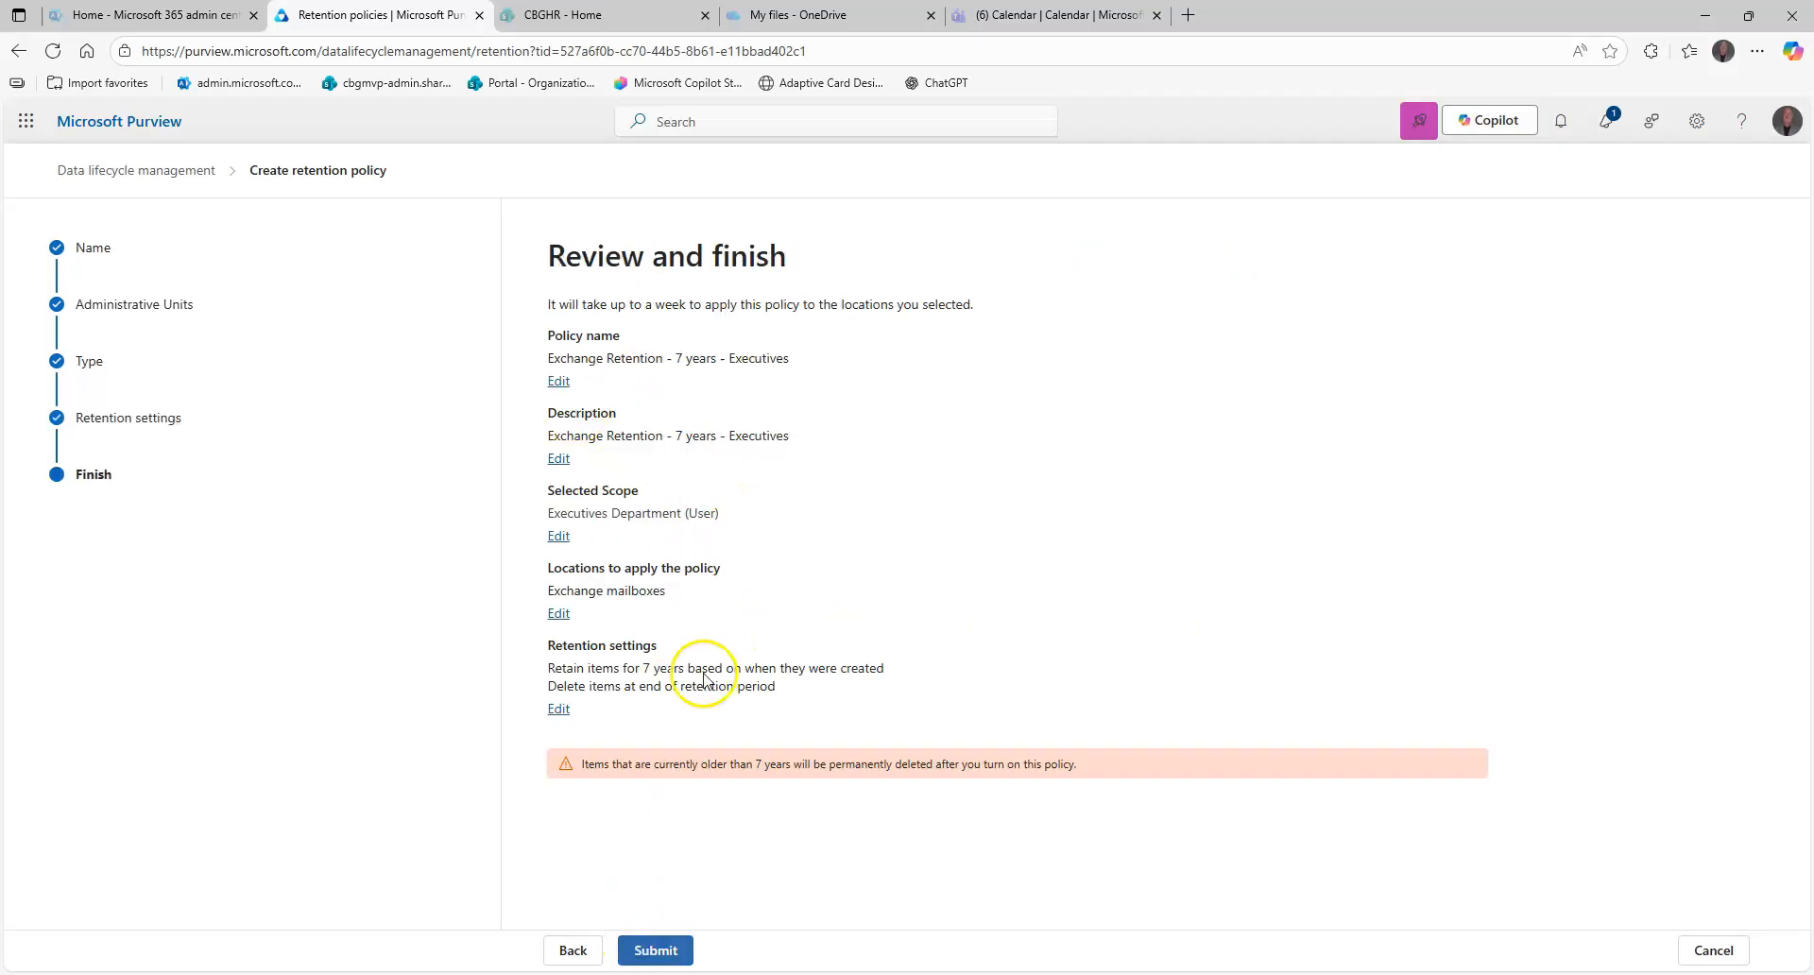
# Read the policy's review page, go back to its name, and cancel the retention policy without submitting it.
pyautogui.moveTo(583, 767); pyautogui.dragTo(651, 764)
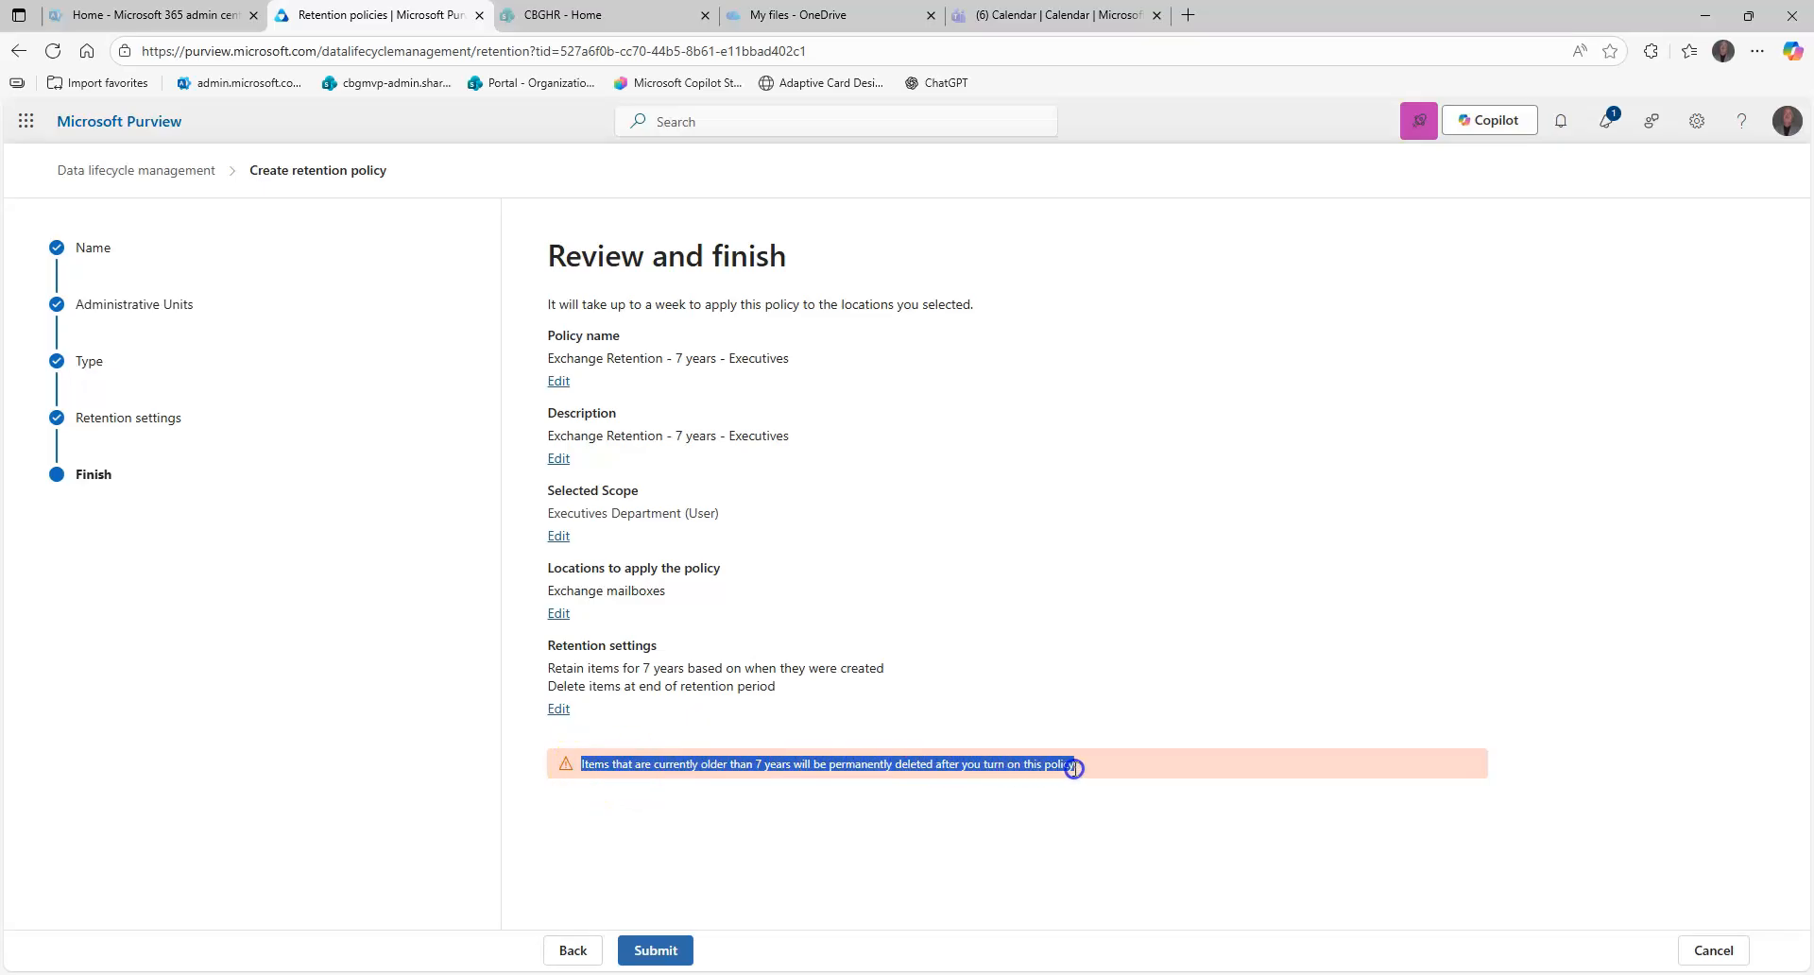
pyautogui.moveTo(1079, 769); pyautogui.dragTo(1083, 769)
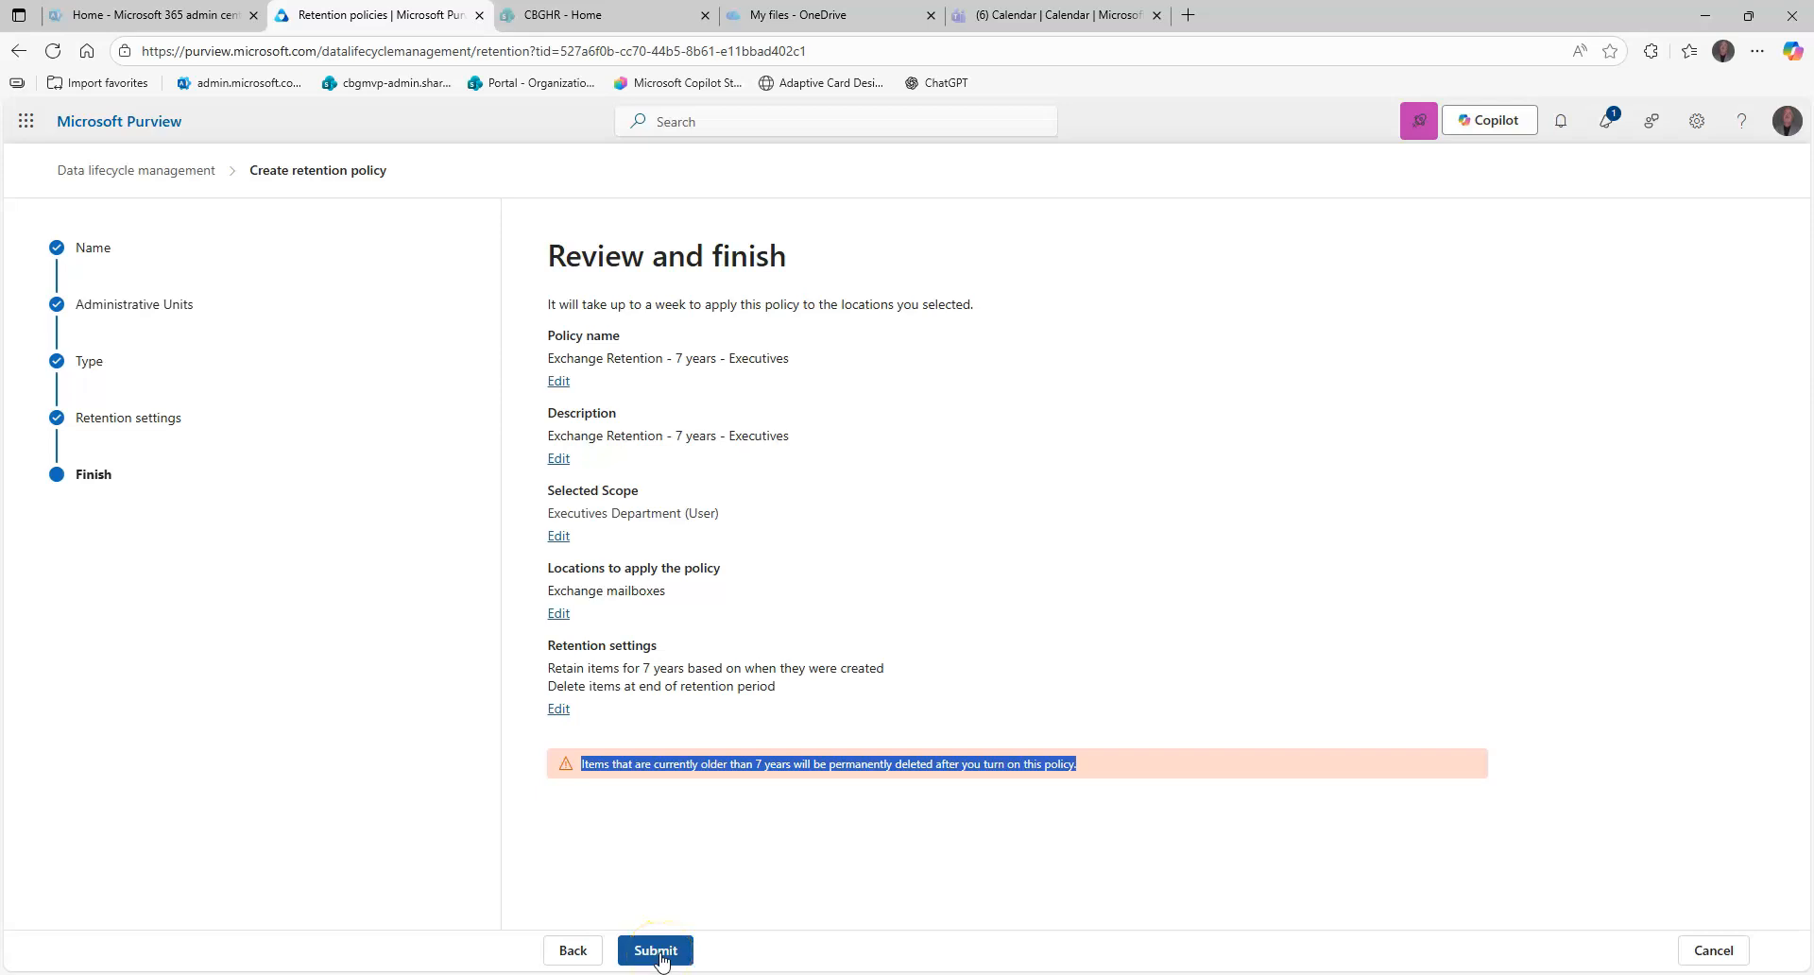
pyautogui.click(567, 952)
pyautogui.click(568, 952)
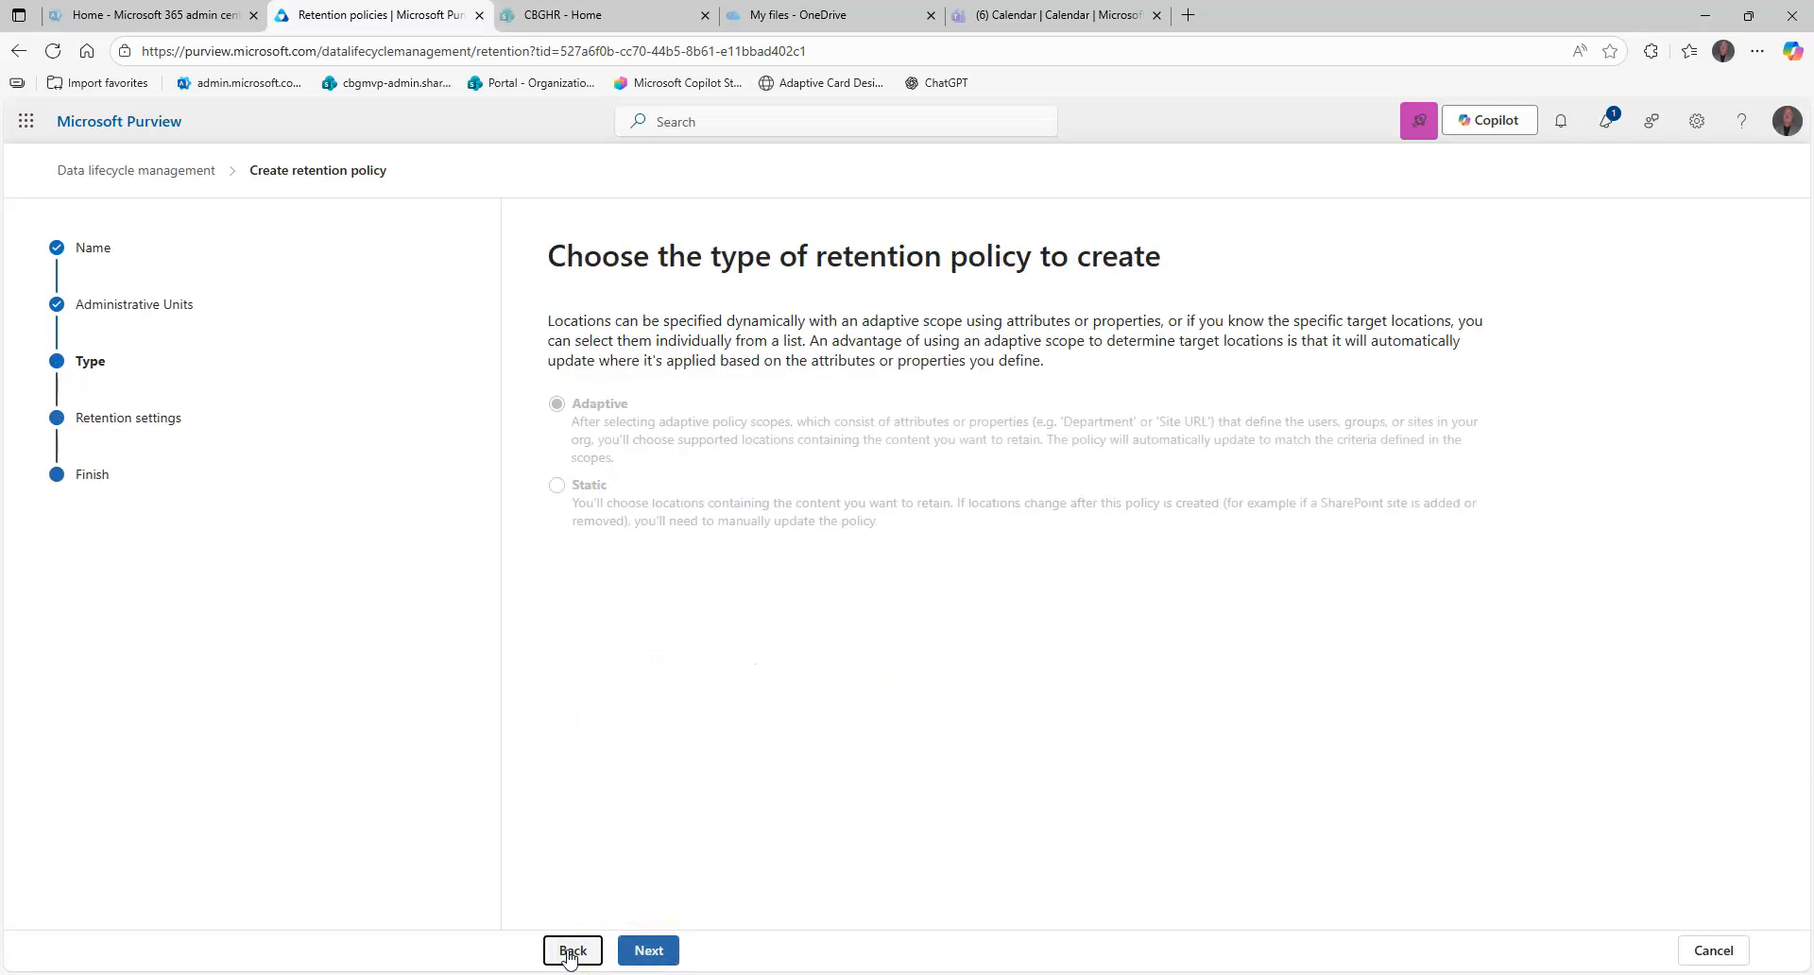
pyautogui.click(557, 392)
pyautogui.click(568, 949)
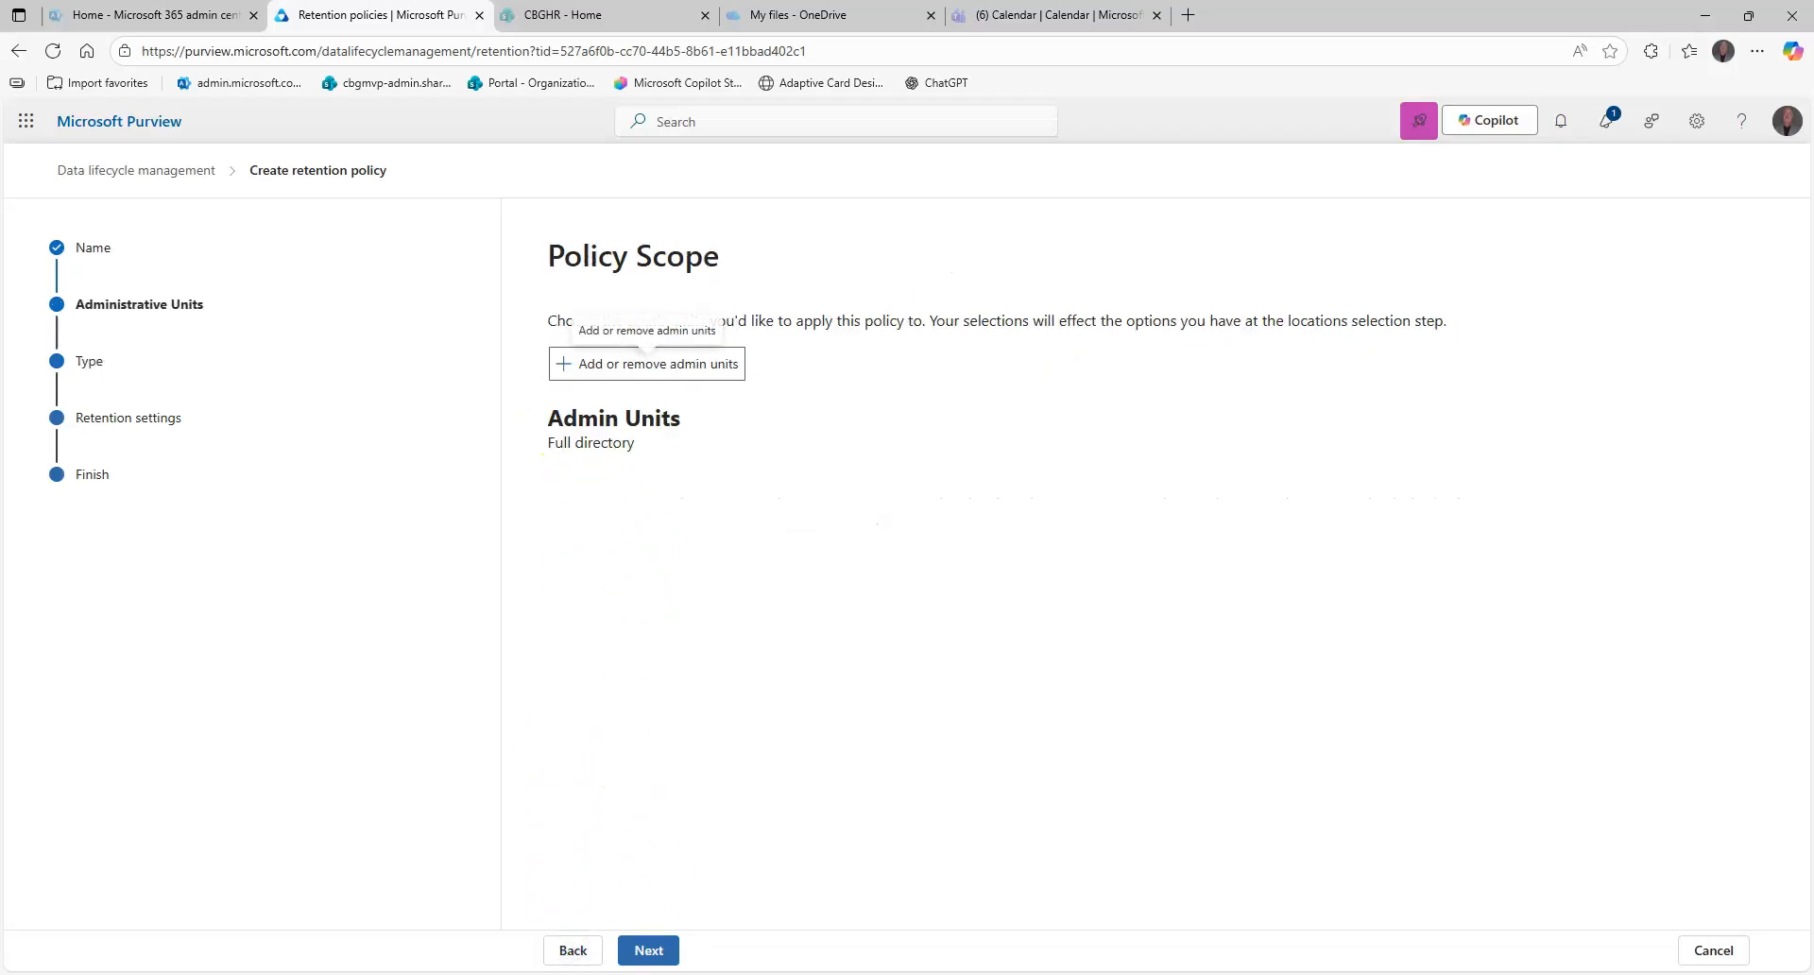
pyautogui.click(578, 956)
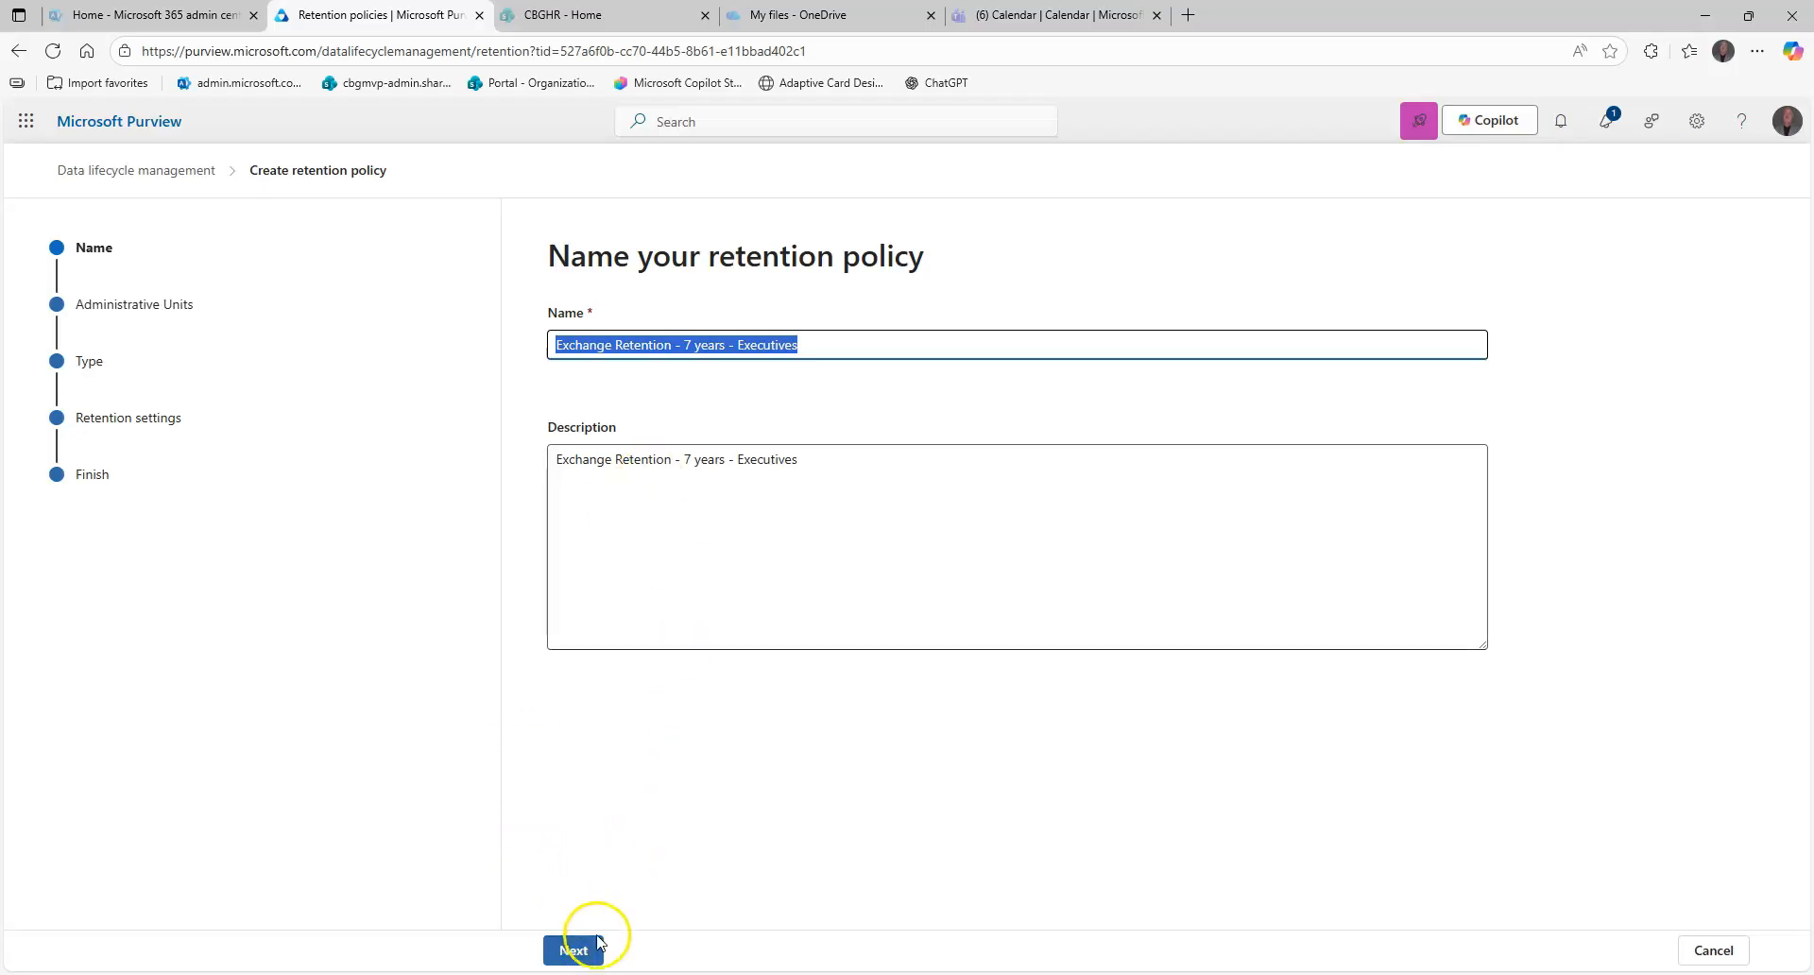
pyautogui.click(797, 344)
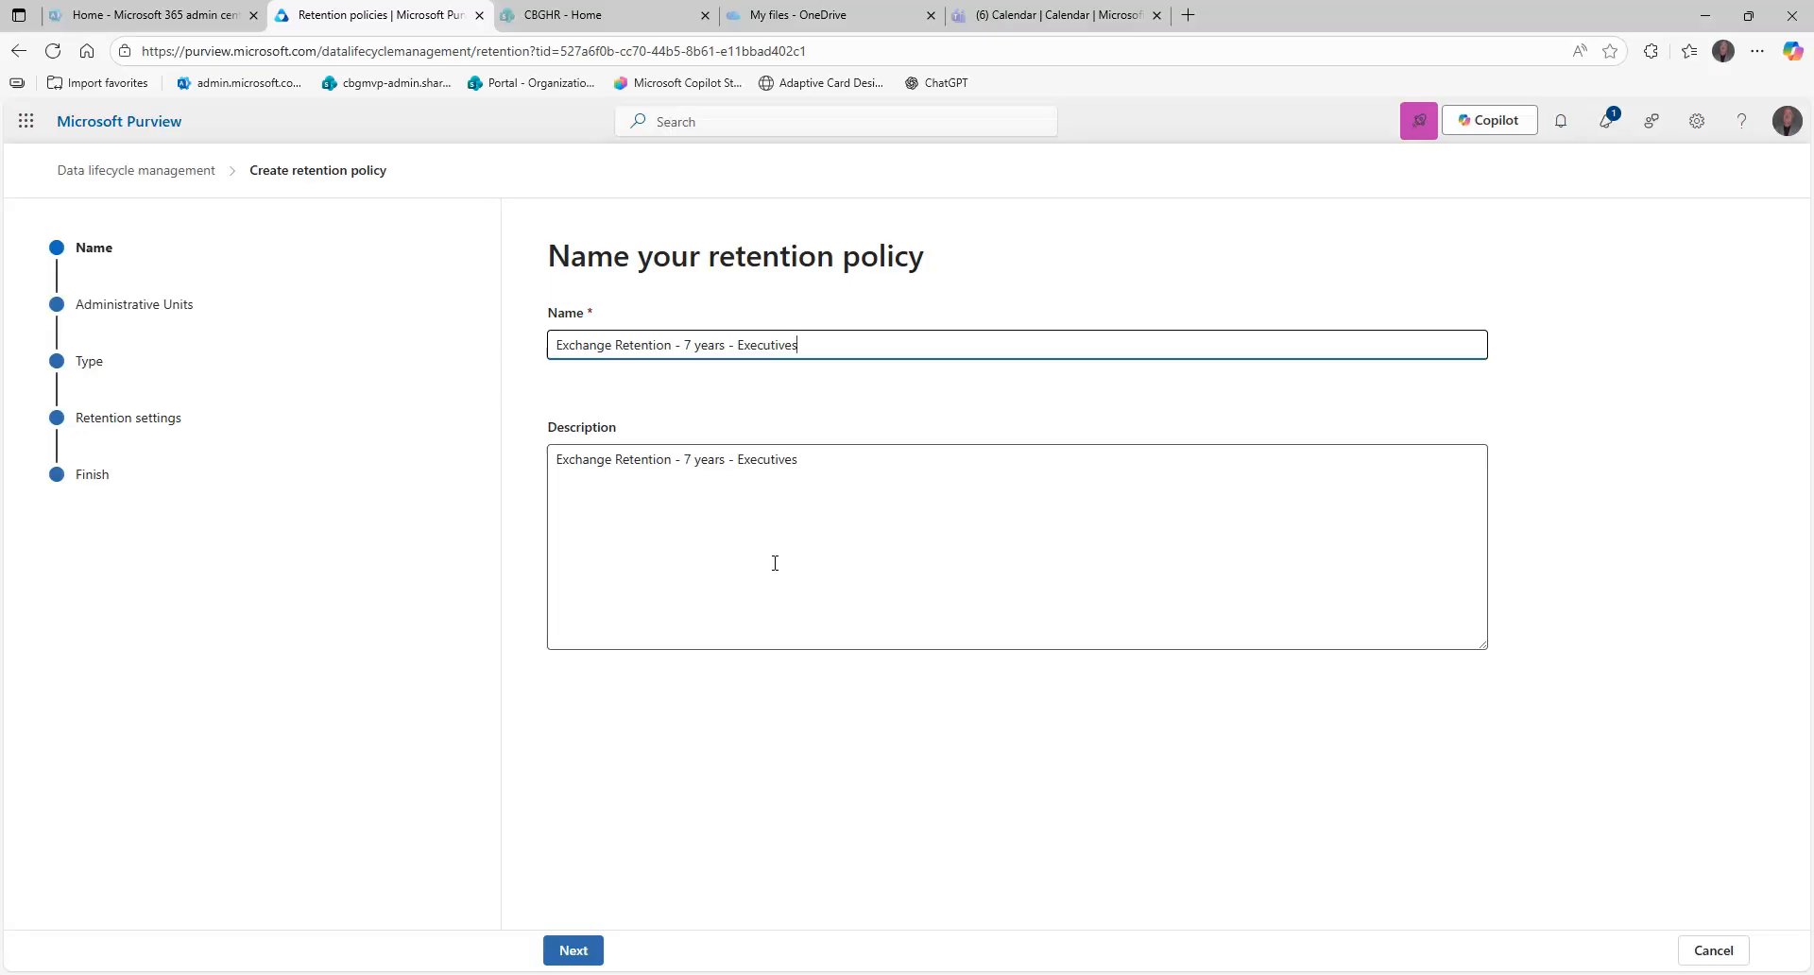
pyautogui.moveTo(805, 359); pyautogui.dragTo(514, 357)
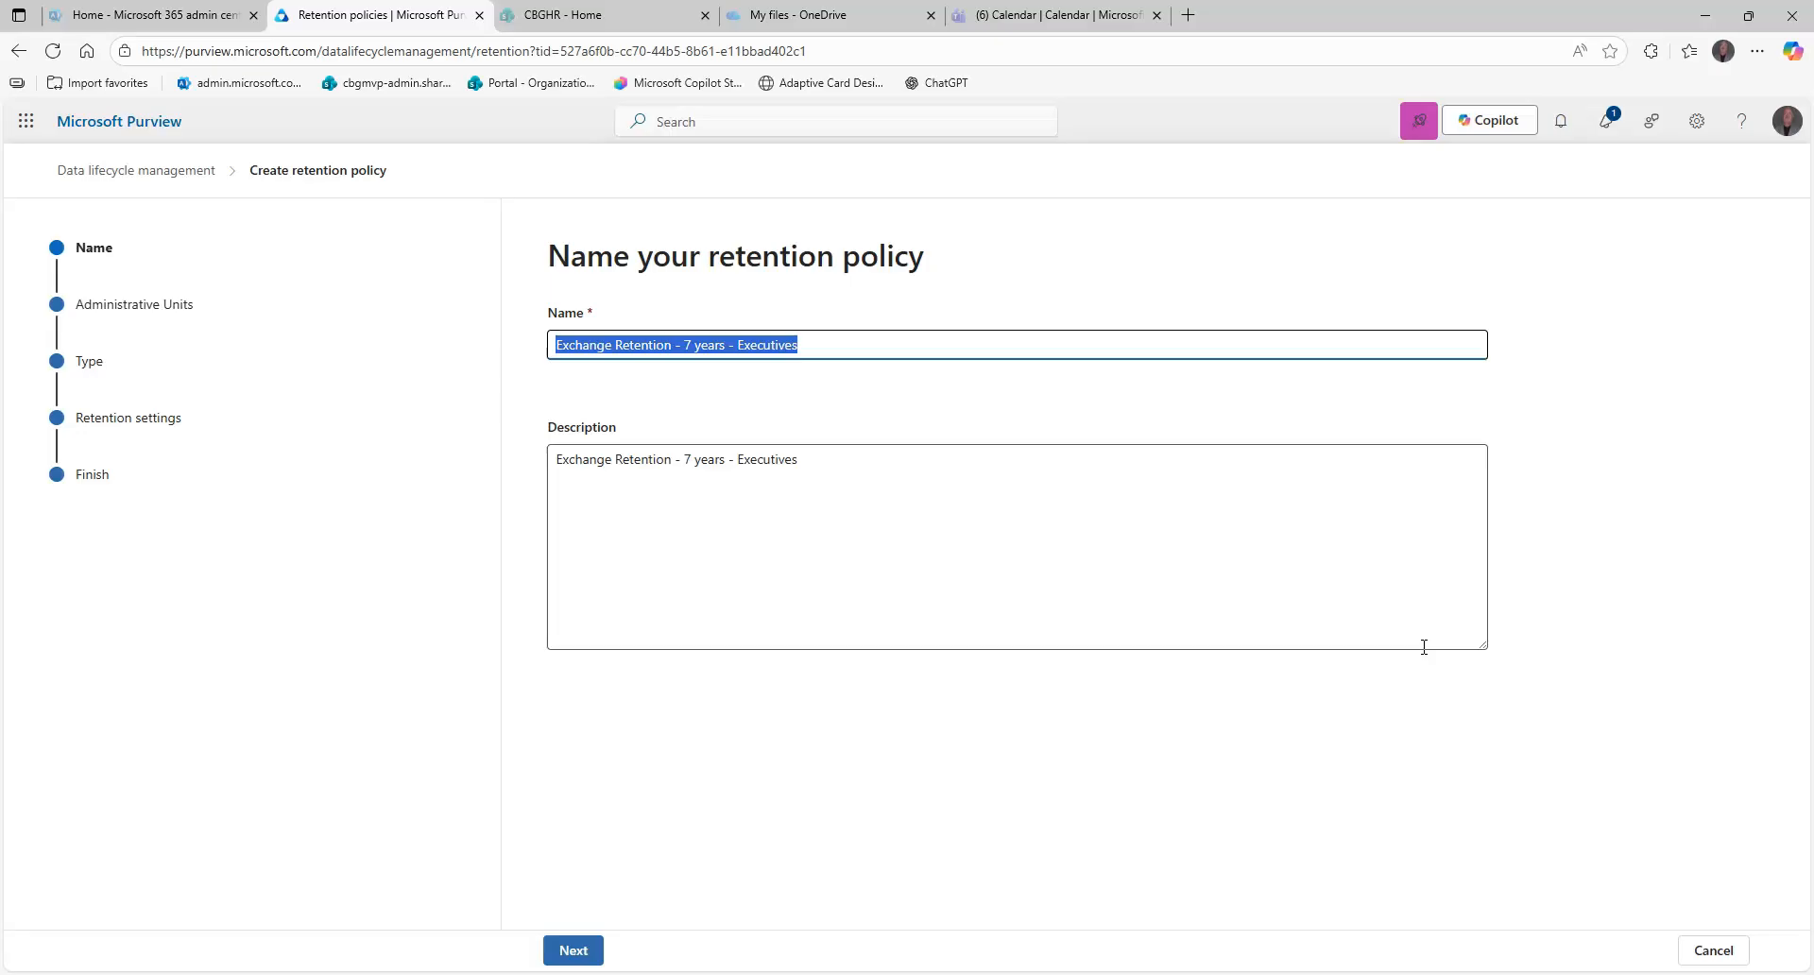
pyautogui.click(1712, 949)
pyautogui.click(1051, 572)
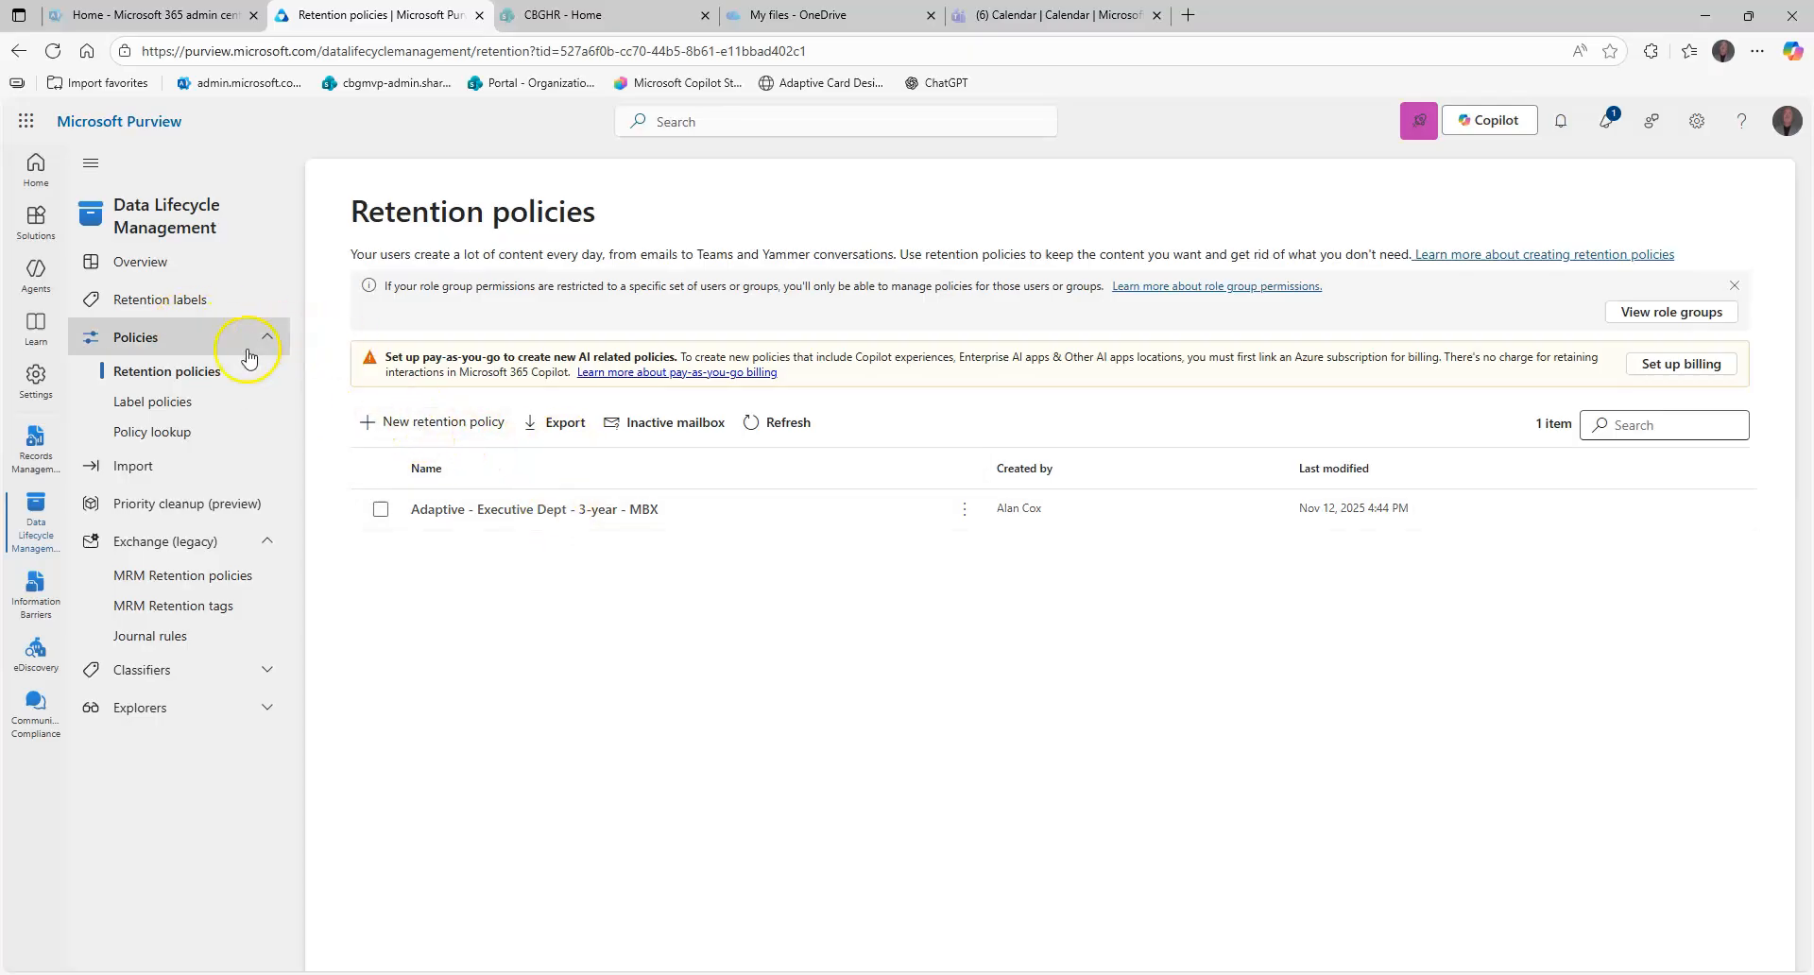
# Start a retention label named "SSN SIT - Retain 7 years" and use the same text for the user and admin descriptions.
pyautogui.click(178, 300)
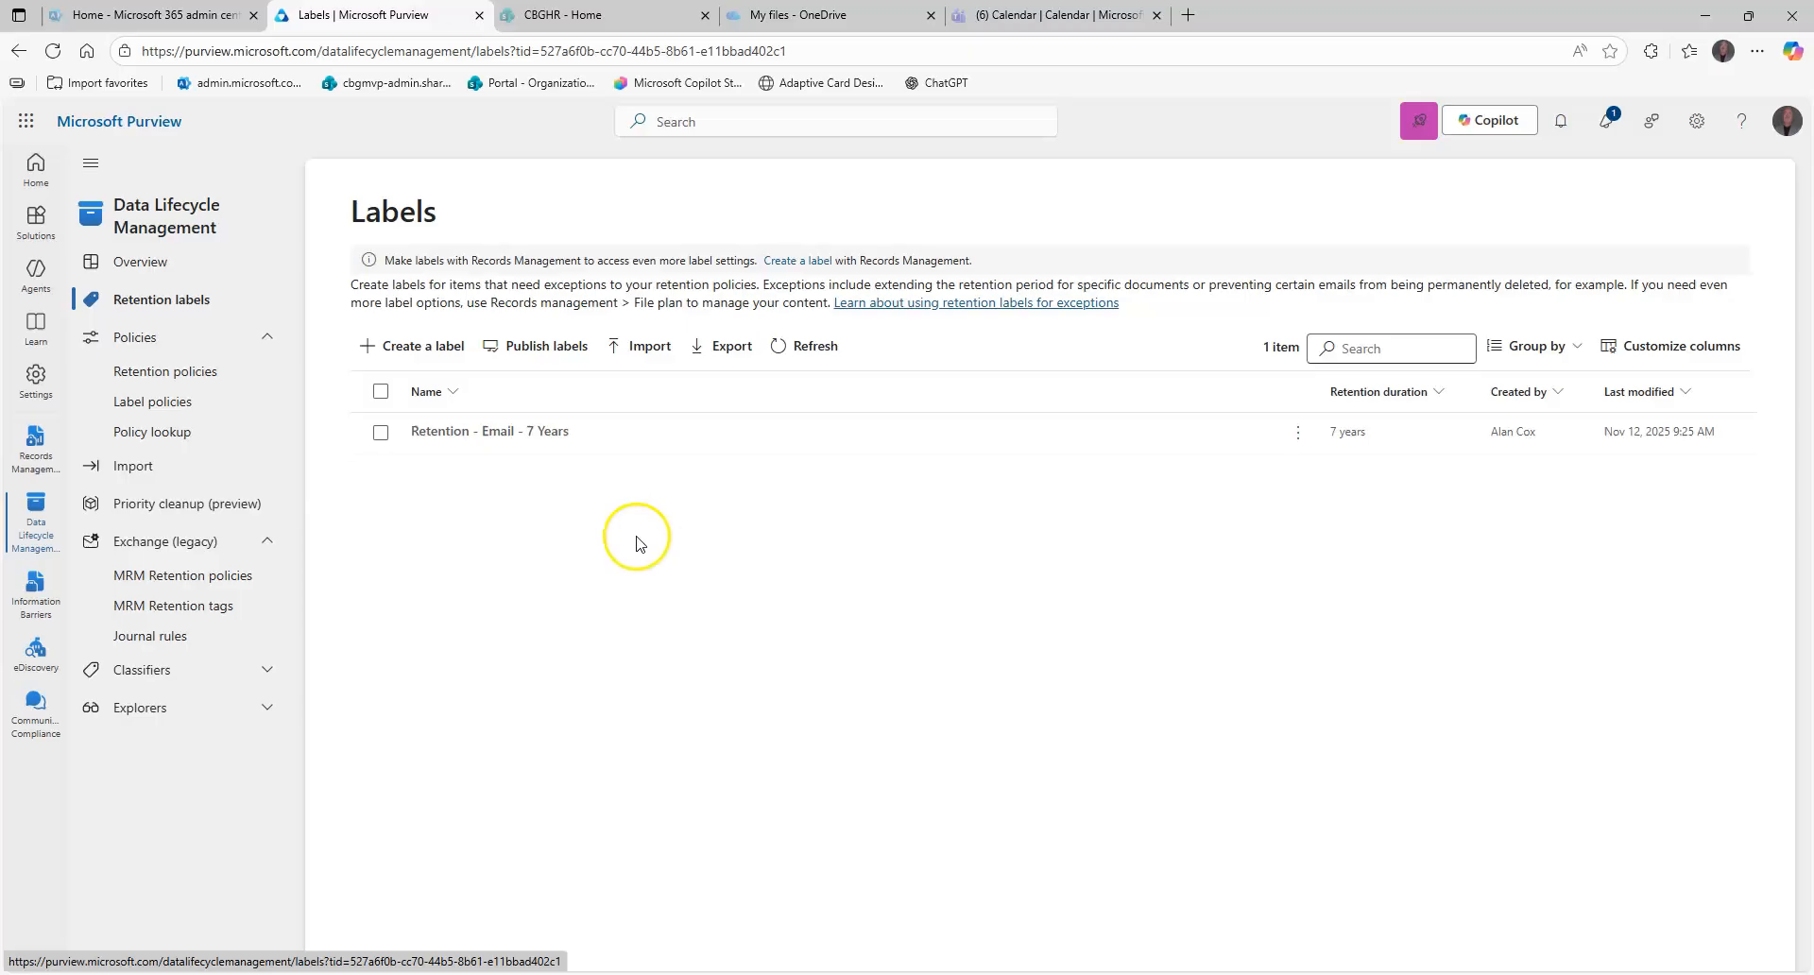
pyautogui.click(423, 348)
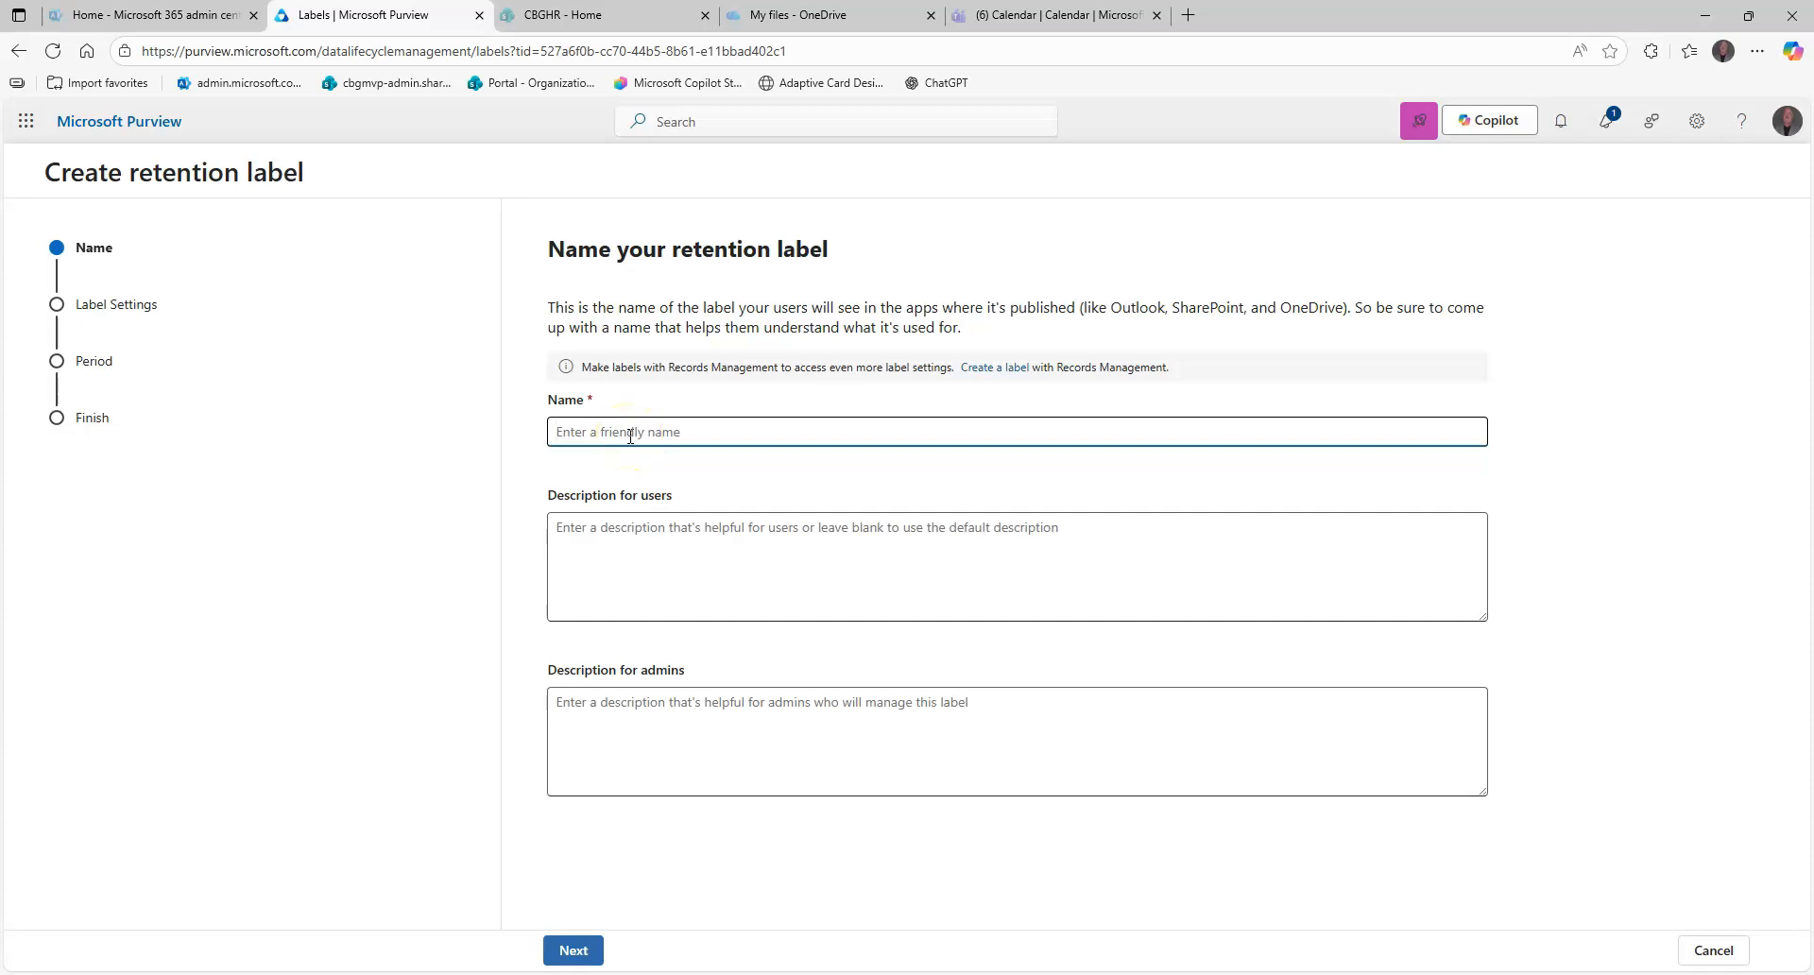
pyautogui.write('SSN SIT - Retain 7 years')
pyautogui.hotkey('ctrl', 'a')
pyautogui.hotkey('ctrl', 'c')
pyautogui.click(744, 546)
pyautogui.hotkey('ctrl', 'v')
pyautogui.press('Tab')
pyautogui.hotkey('ctrl', 'v')
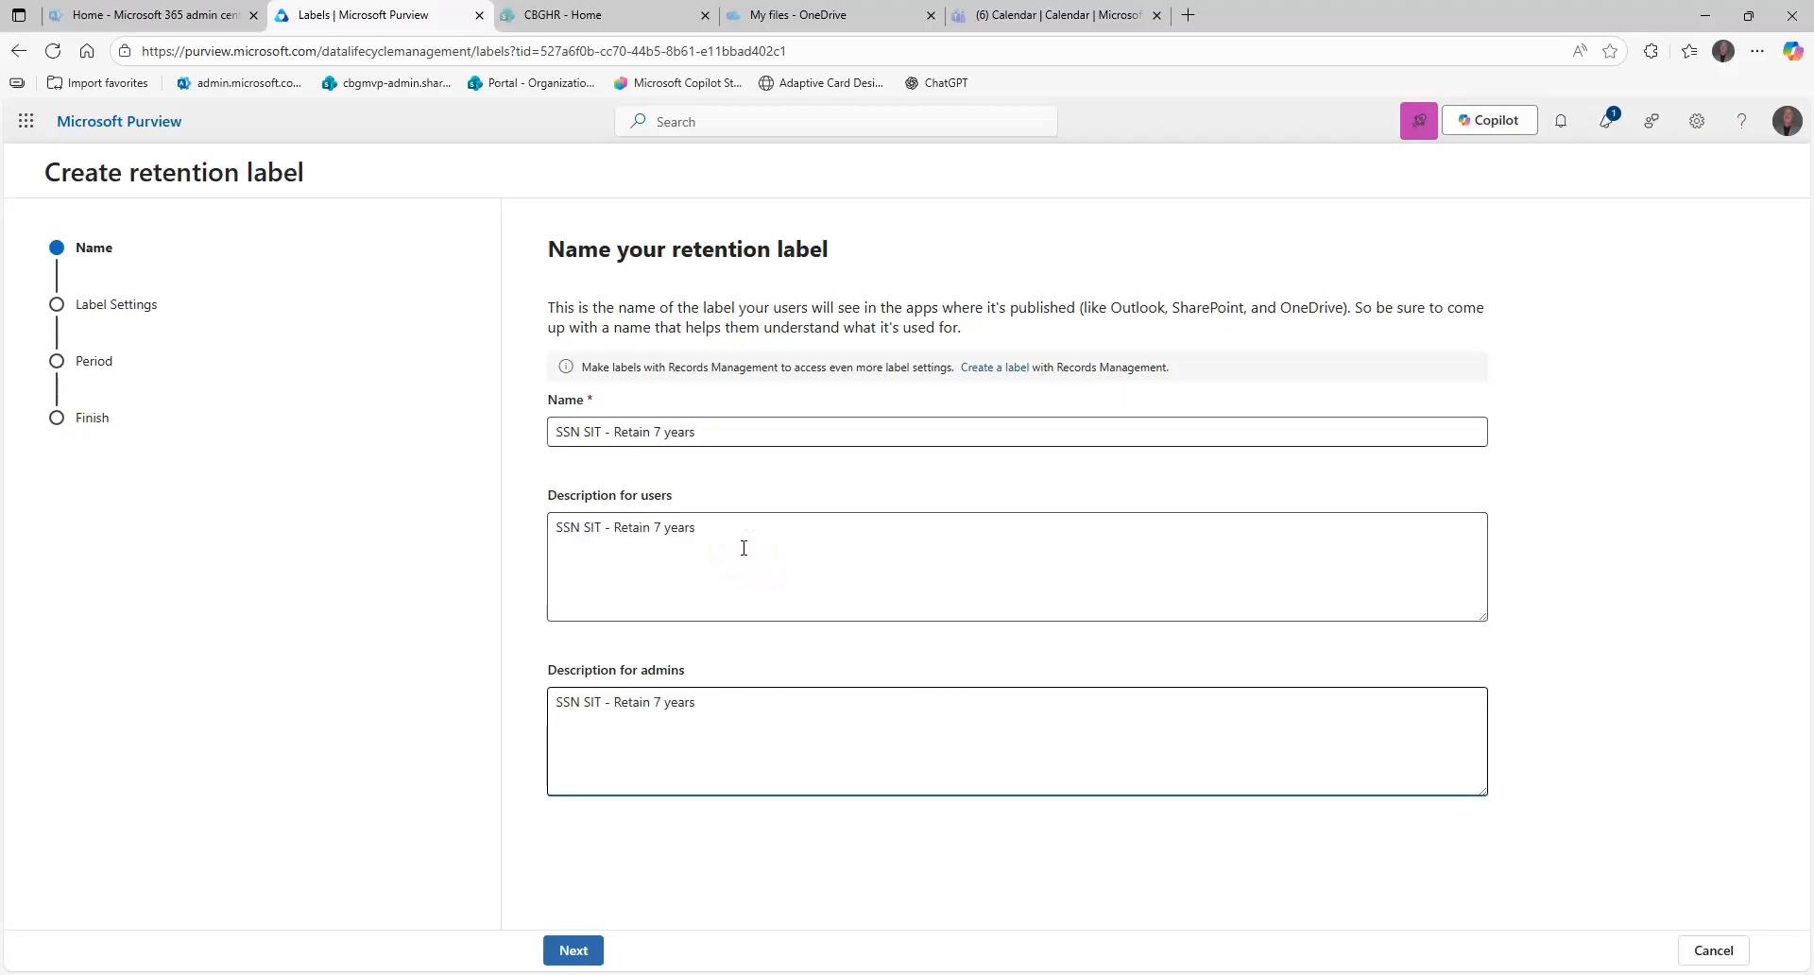
pyautogui.click(732, 434)
pyautogui.hotkey('ctrl', 'a')
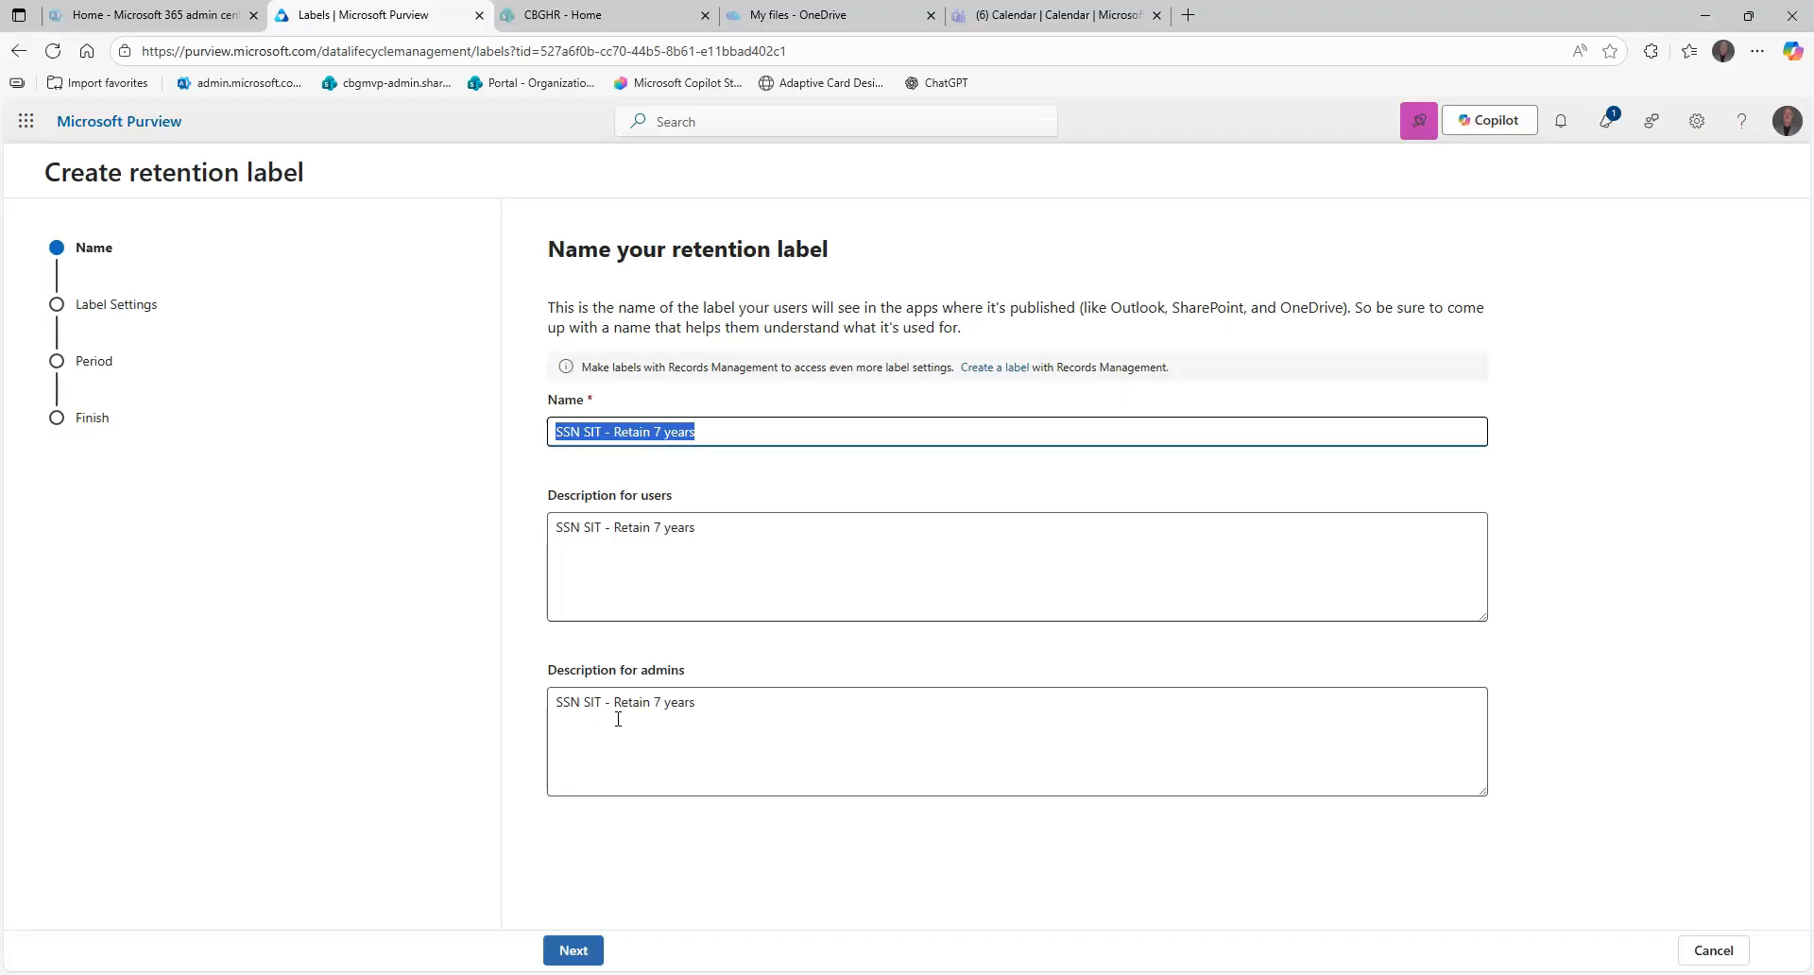
pyautogui.click(585, 440)
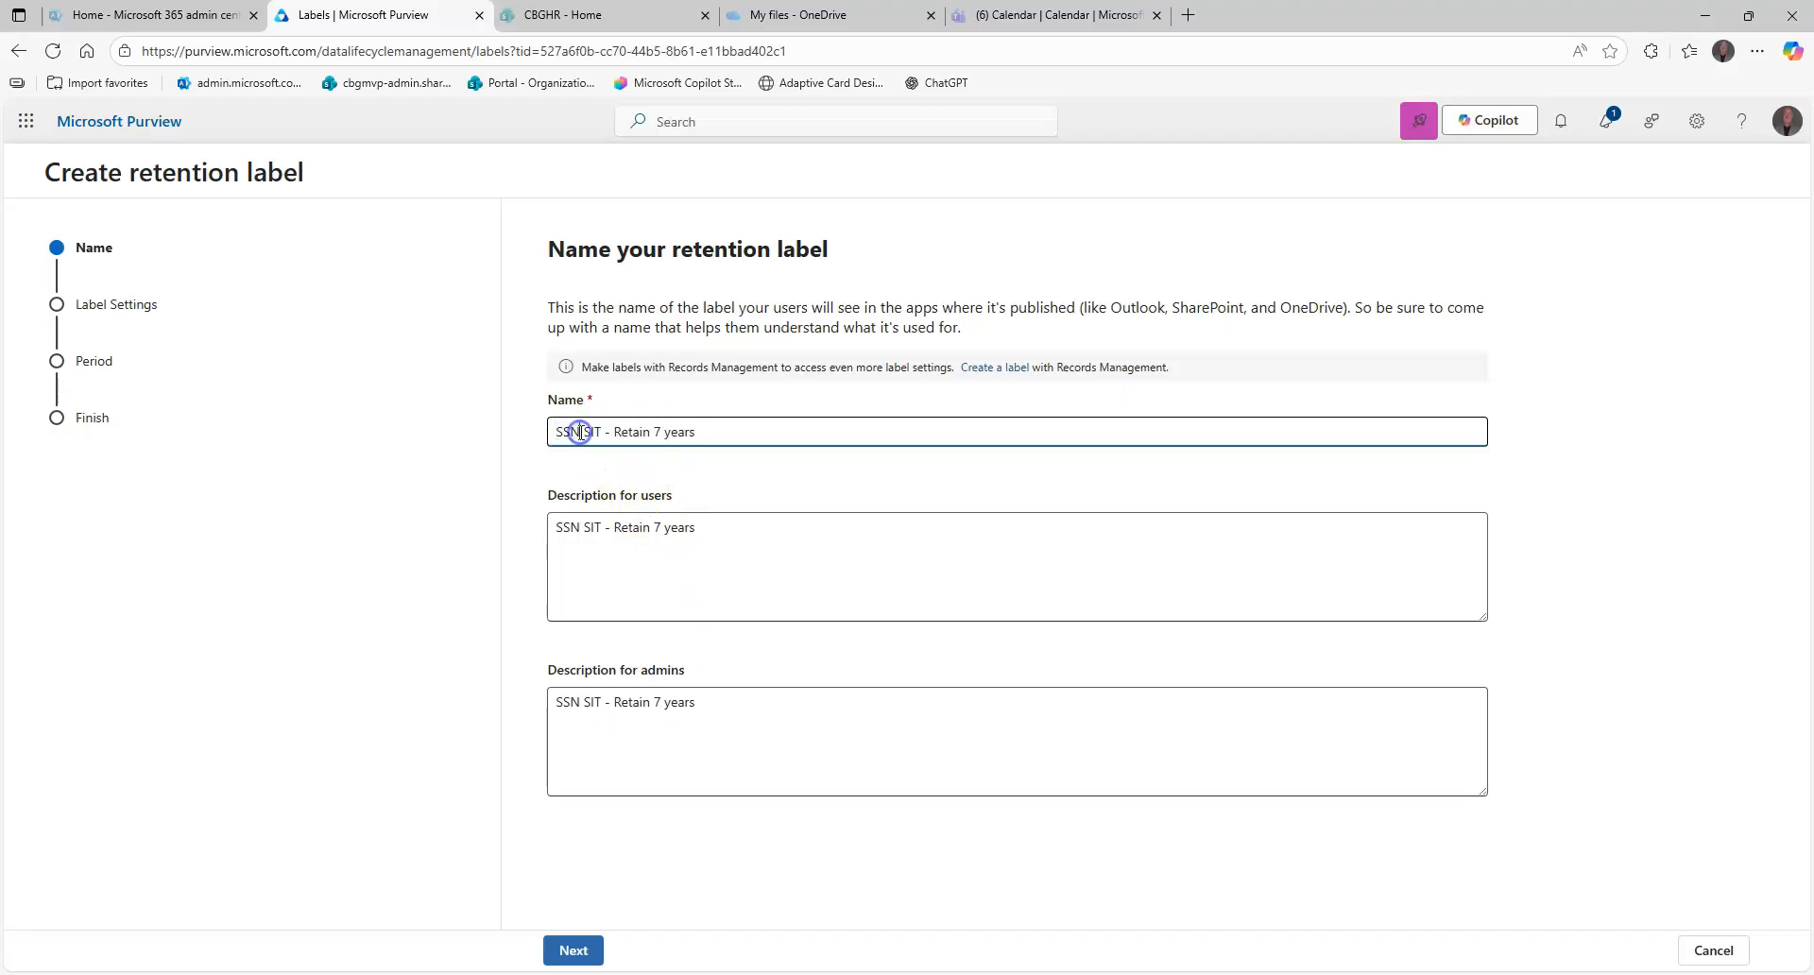
pyautogui.click(577, 950)
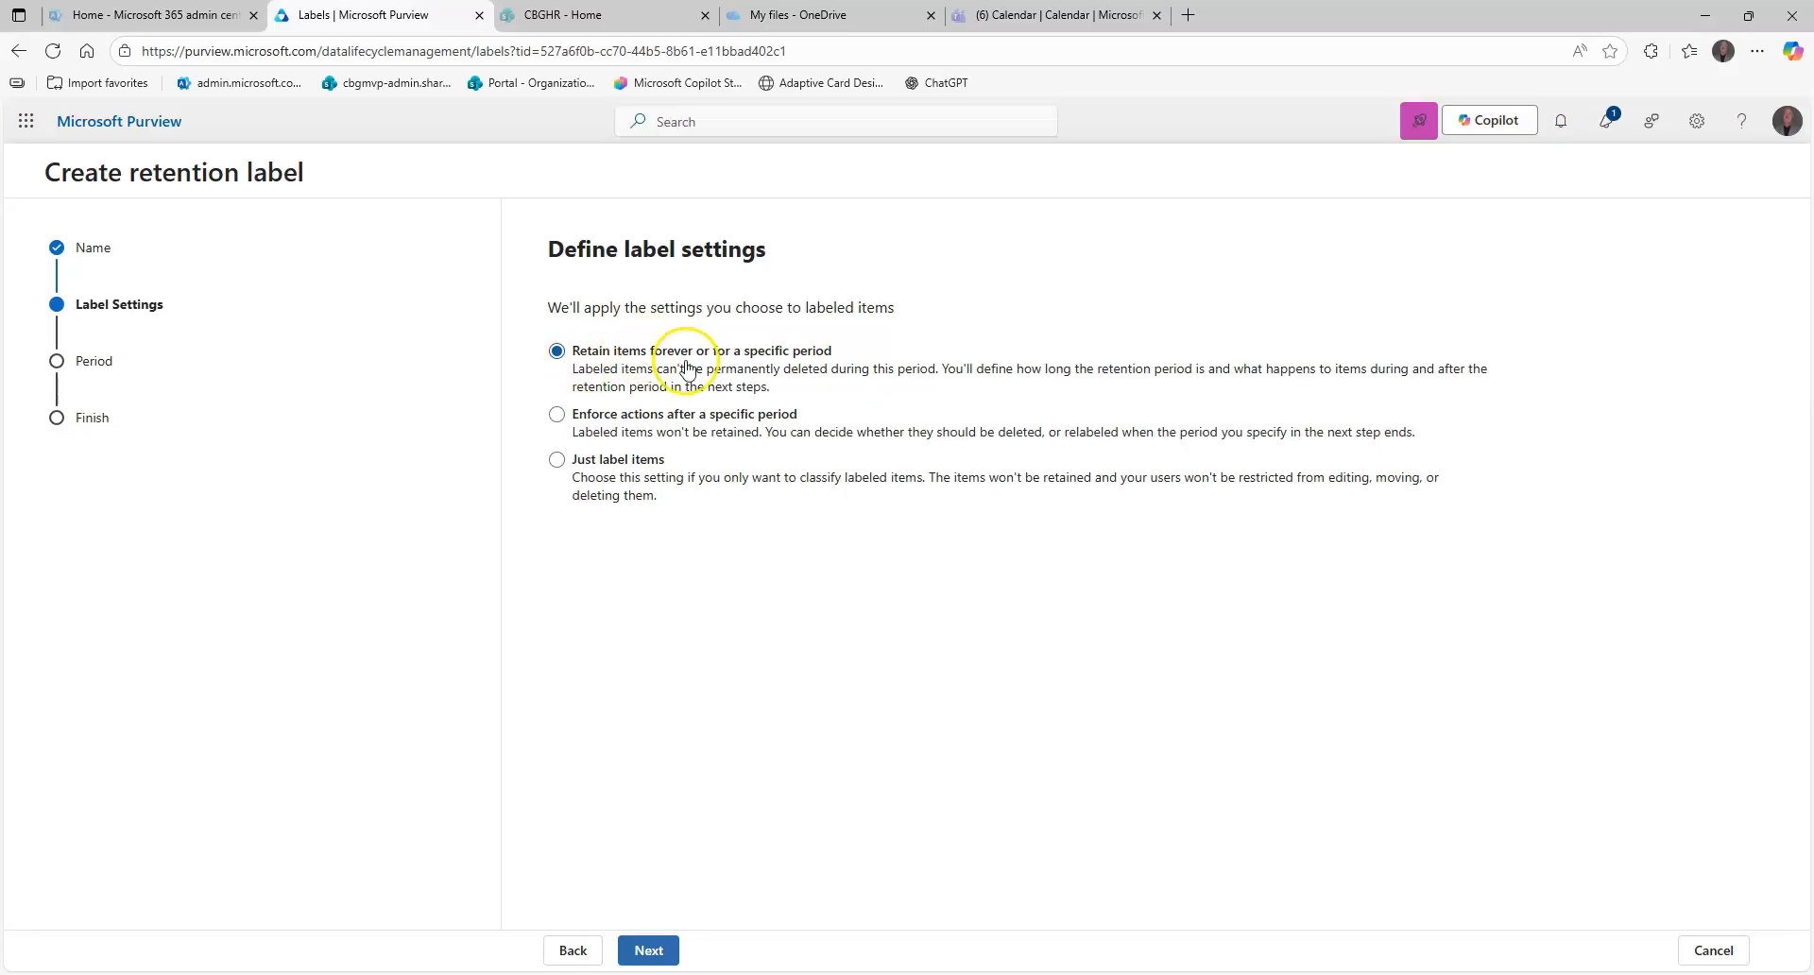
# Keep the label retaining items for a specific period of 7 years, based on when items were created.
pyautogui.click(650, 949)
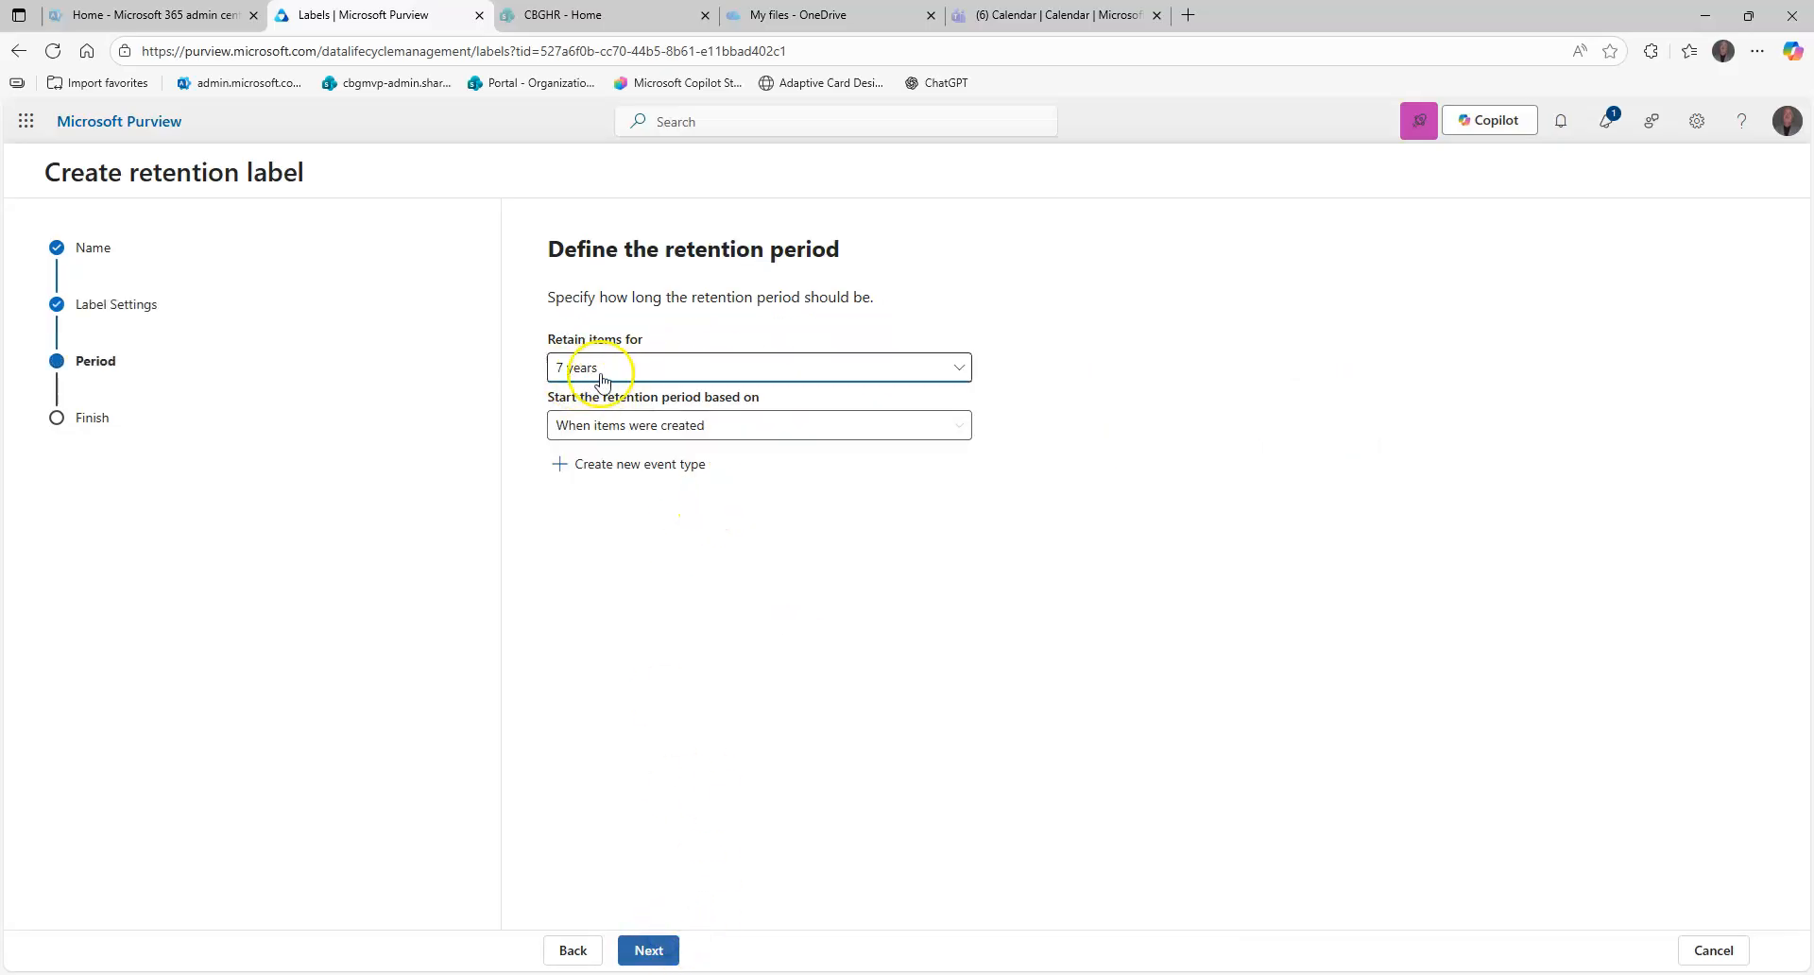
pyautogui.click(631, 442)
pyautogui.click(657, 444)
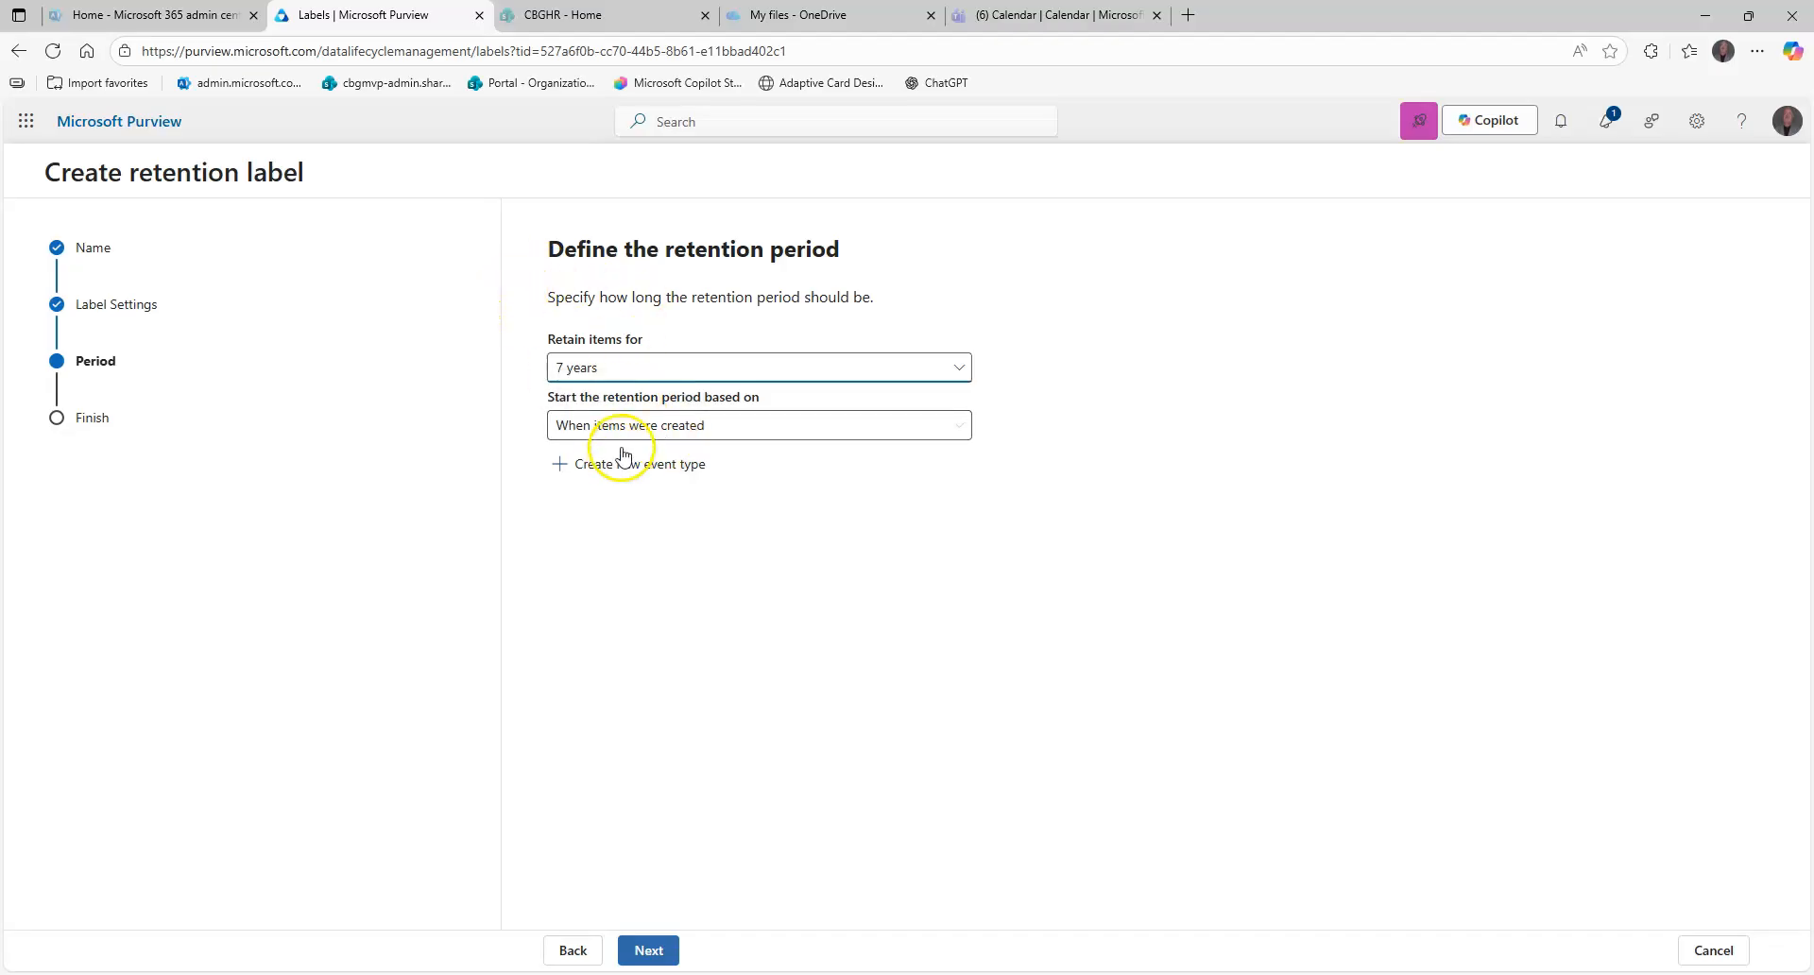
pyautogui.click(650, 951)
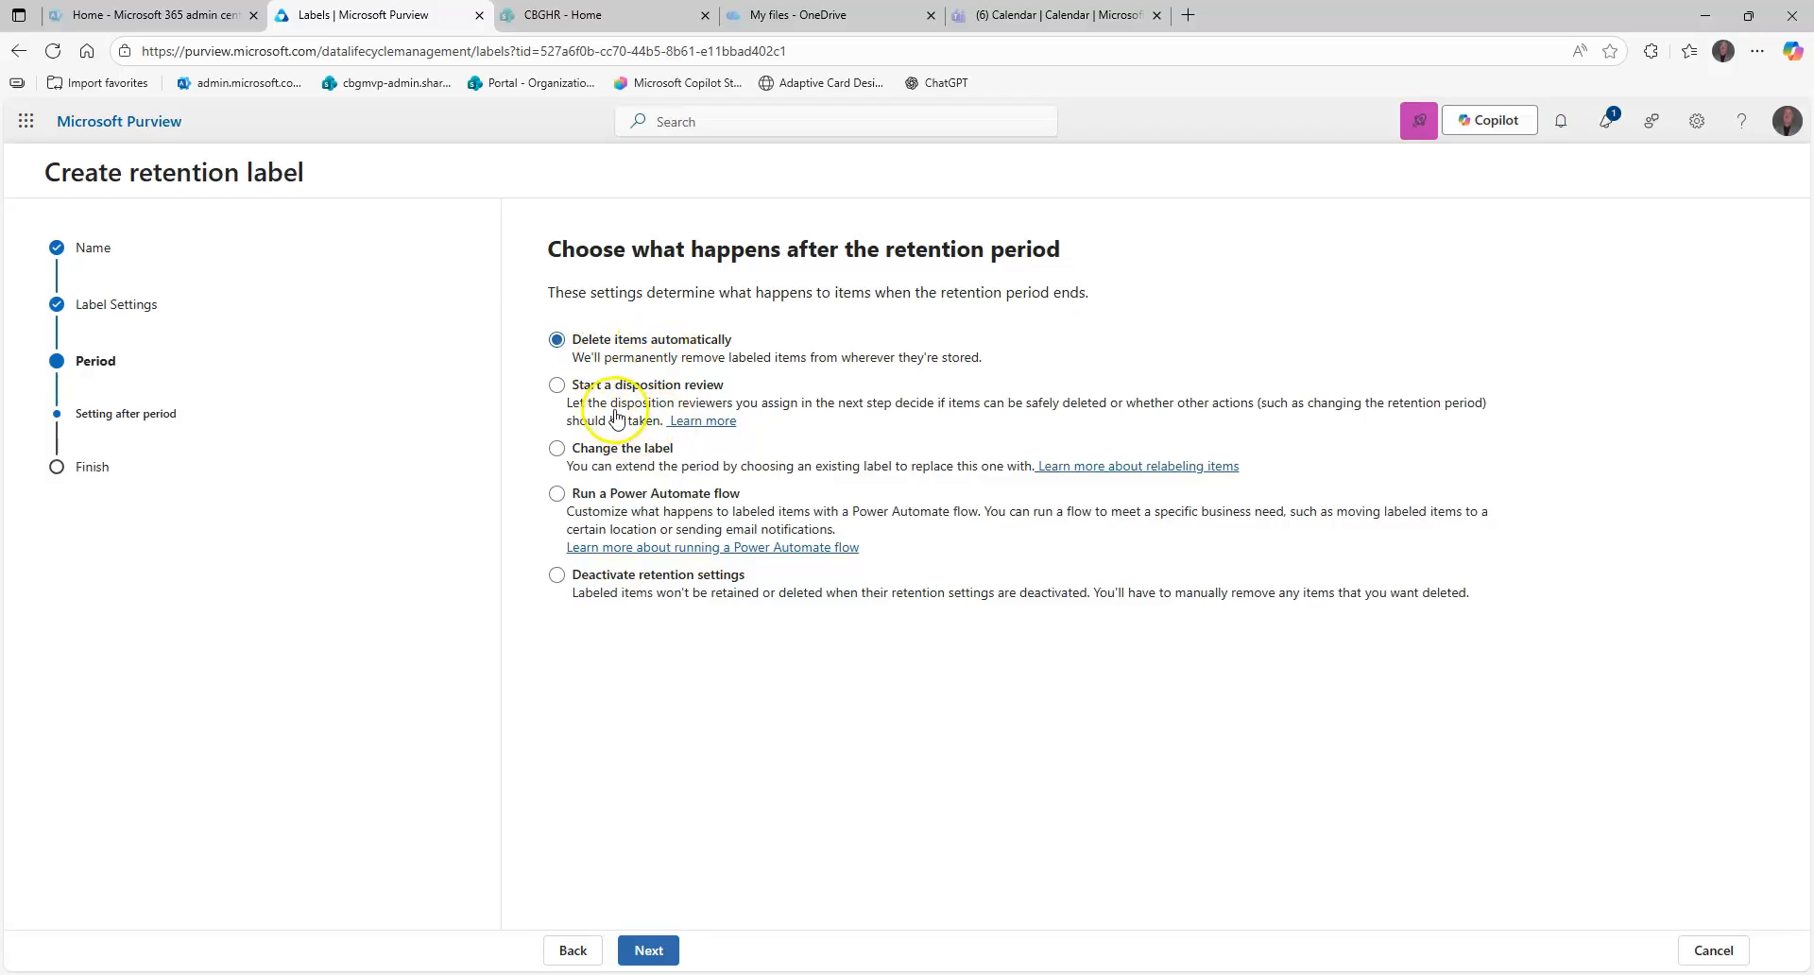
# Try the disposition review option and its stage setup without adding a stage, then return to deleting items automatically.
pyautogui.click(610, 387)
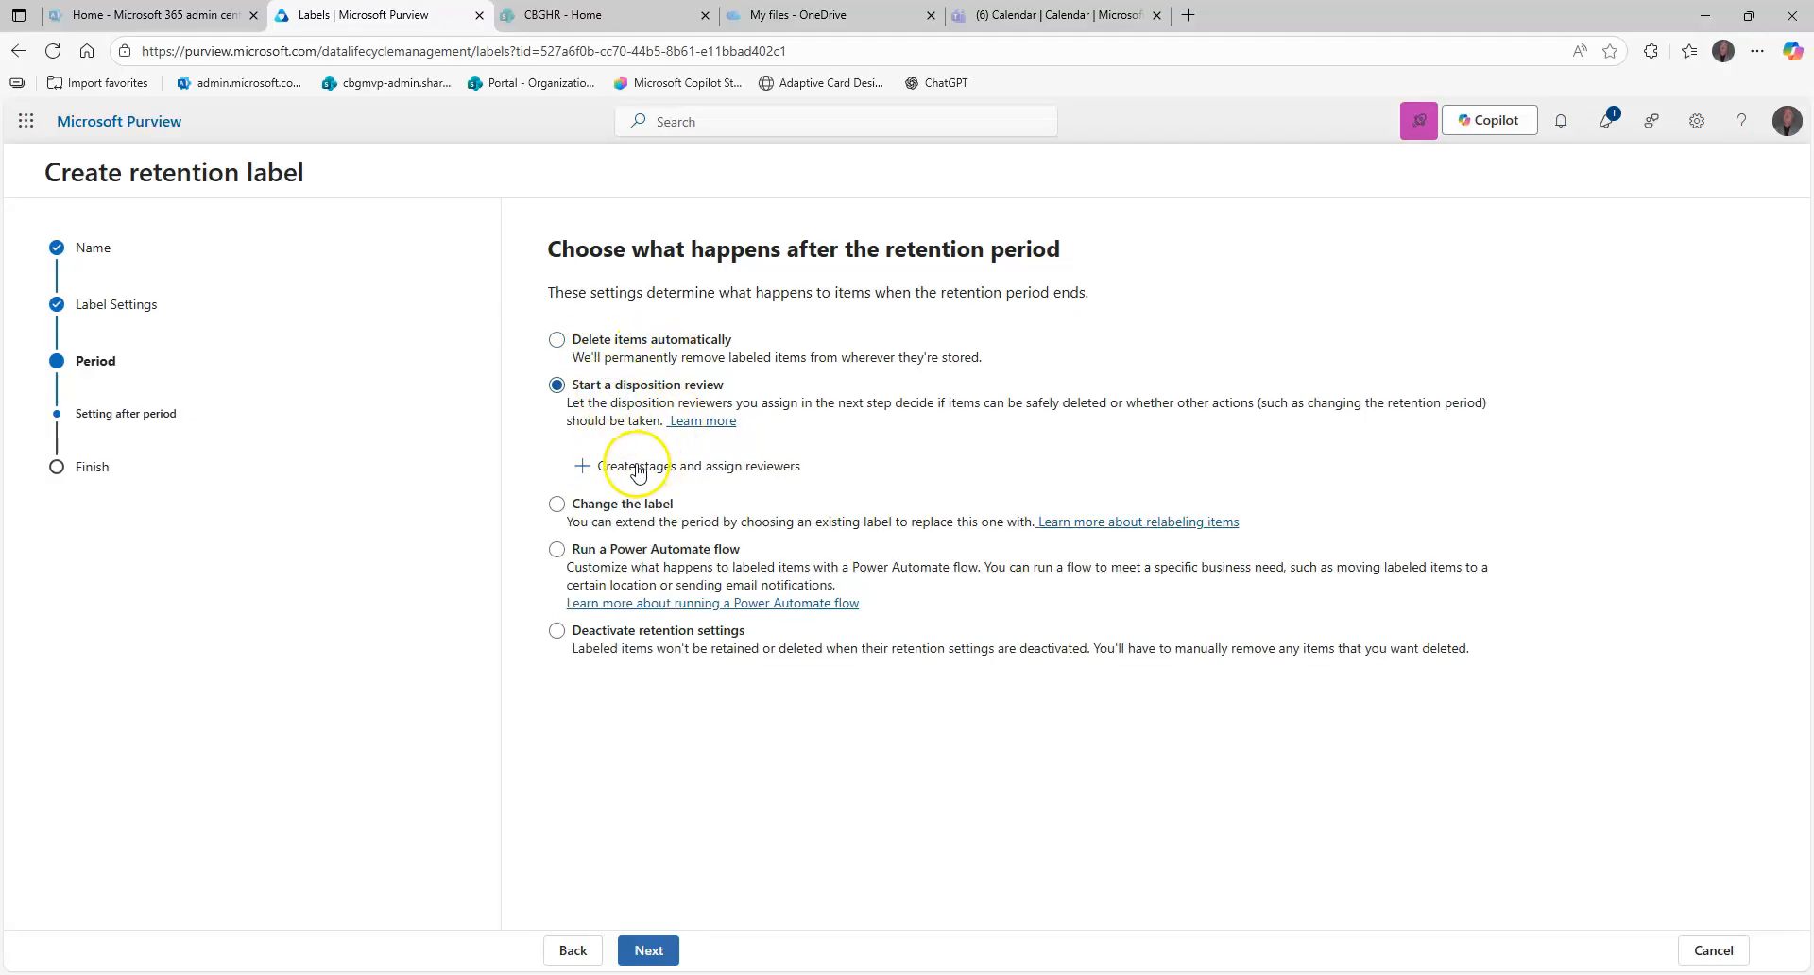
pyautogui.click(639, 468)
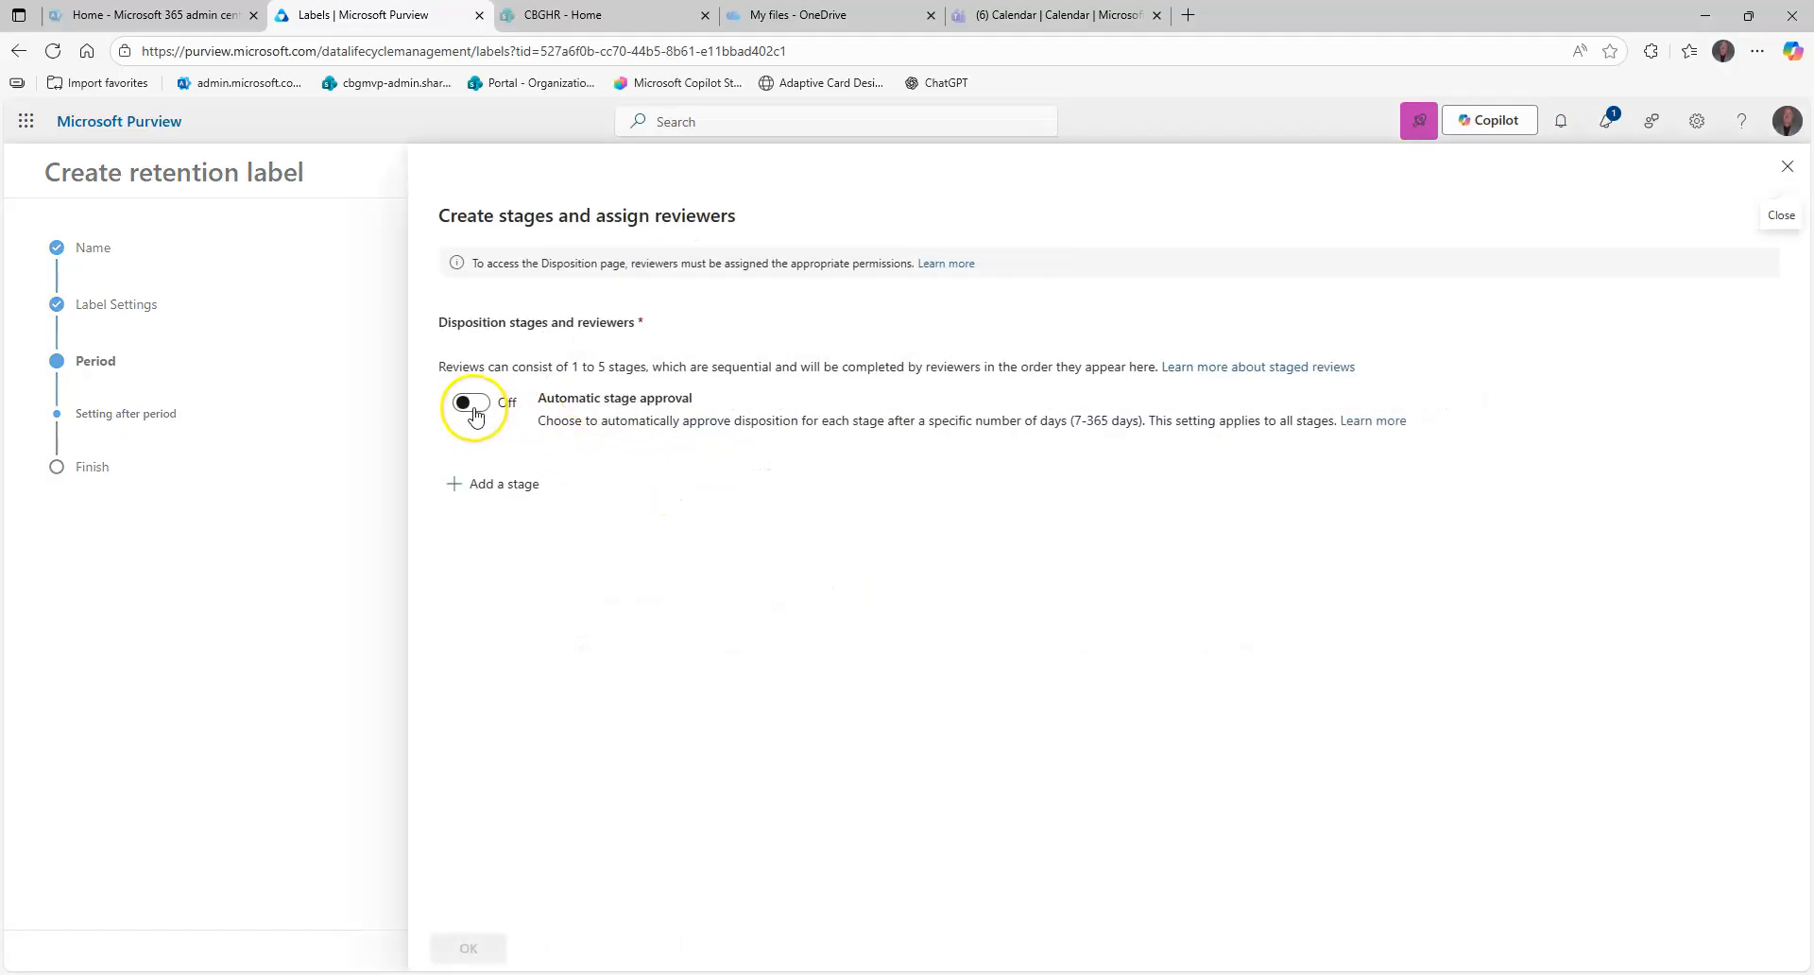
pyautogui.click(492, 484)
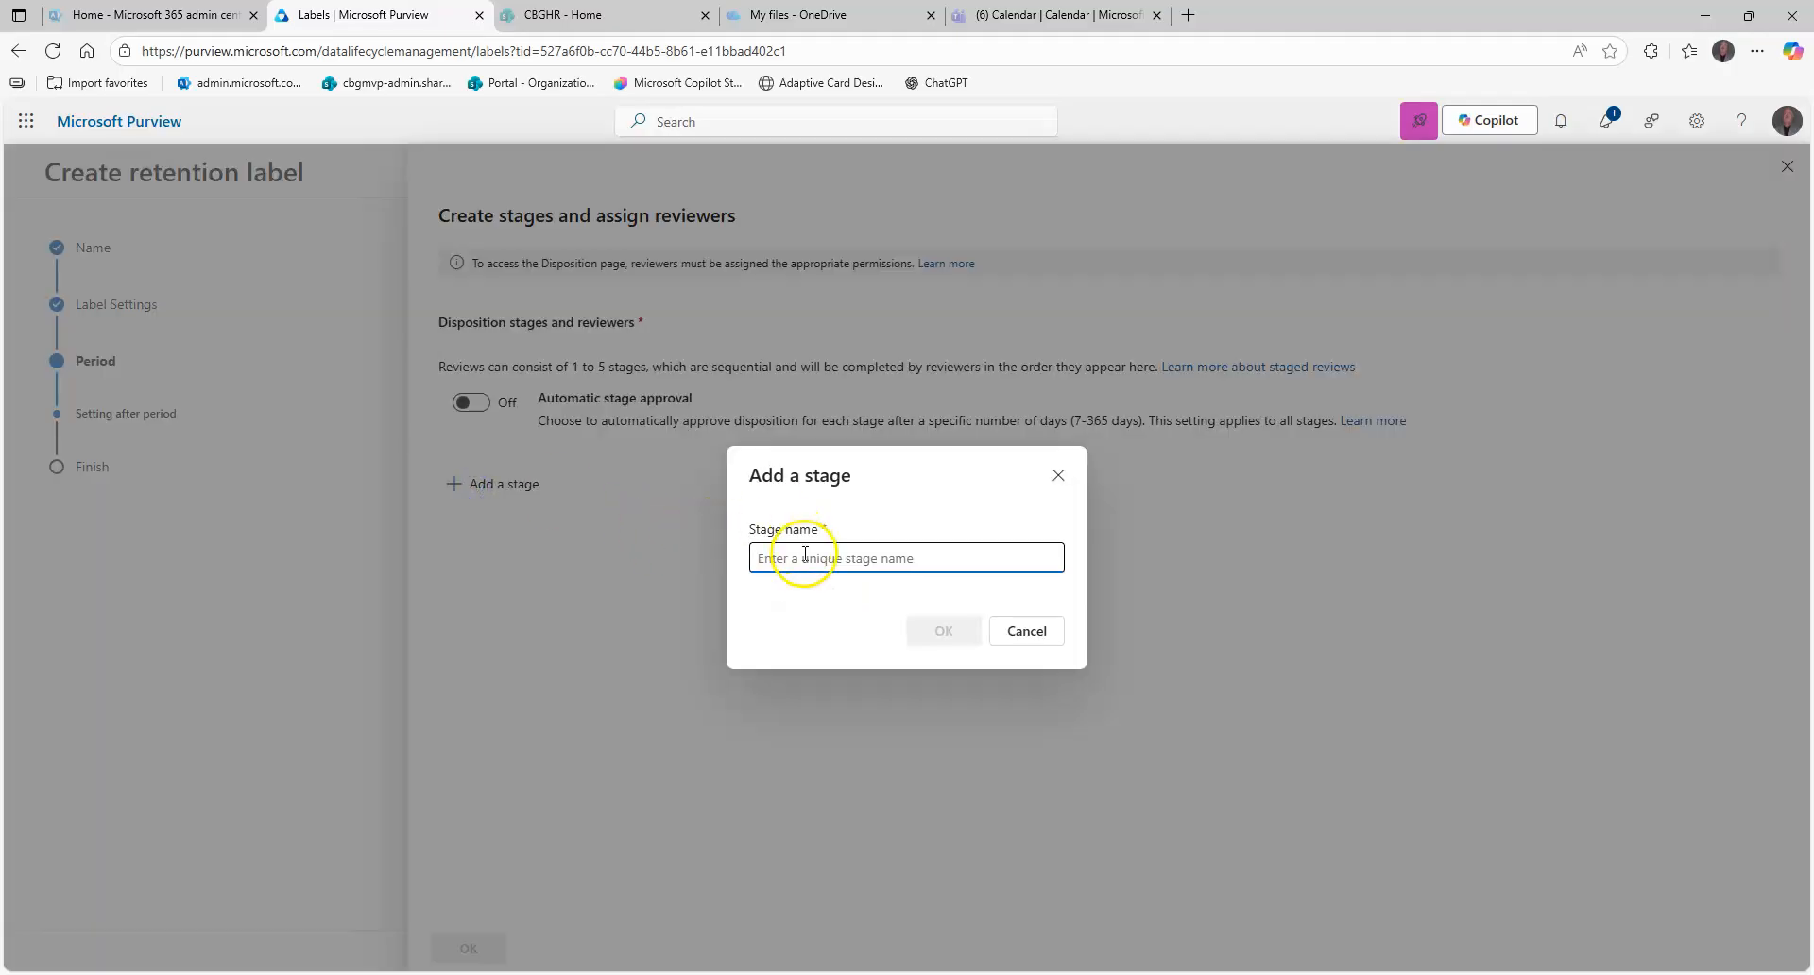
pyautogui.click(1035, 629)
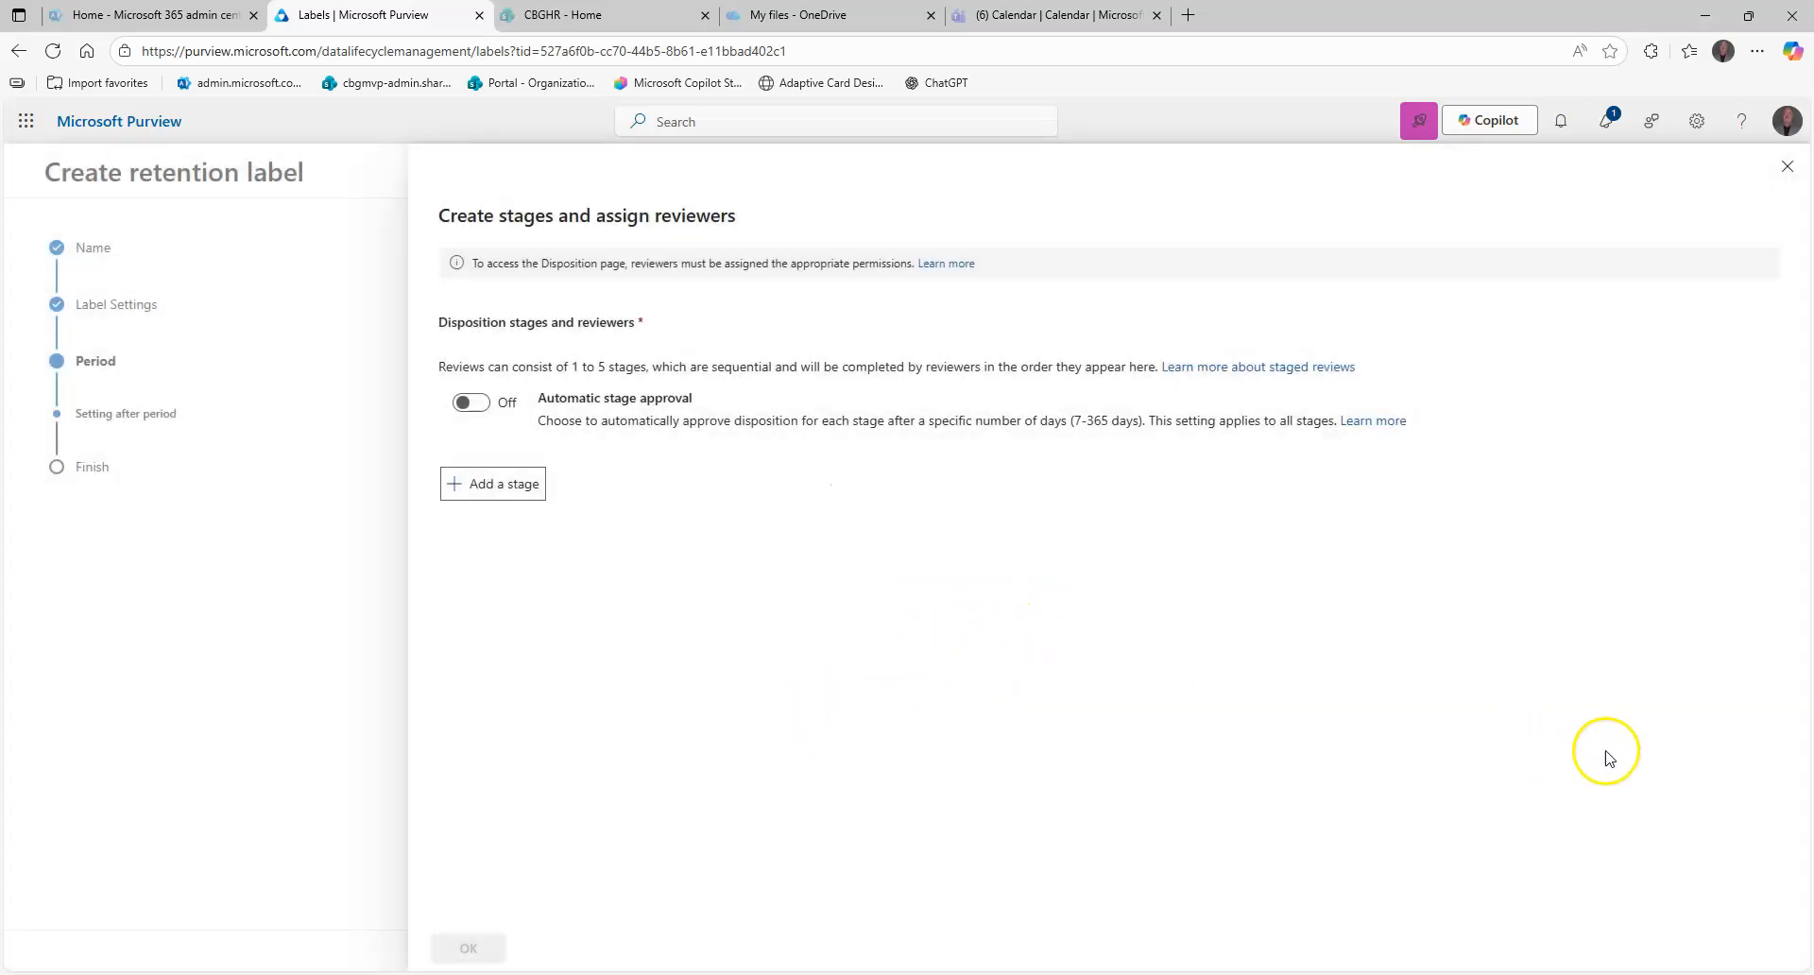
pyautogui.click(1787, 167)
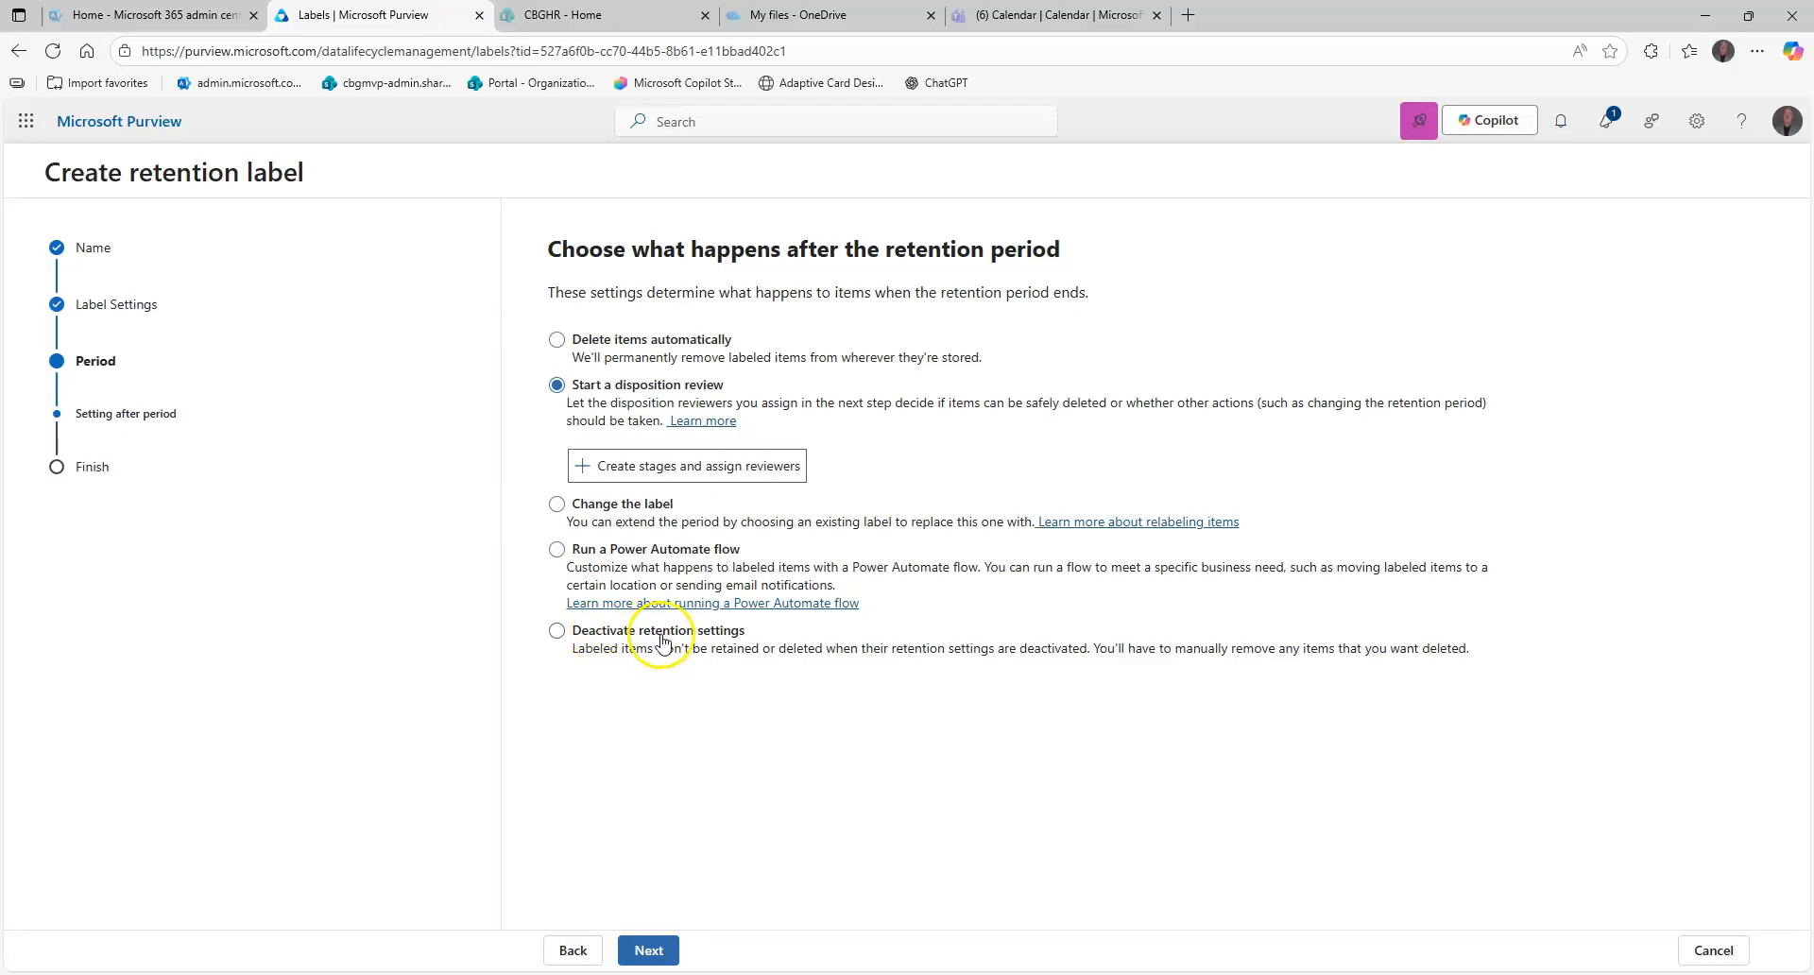
pyautogui.click(614, 346)
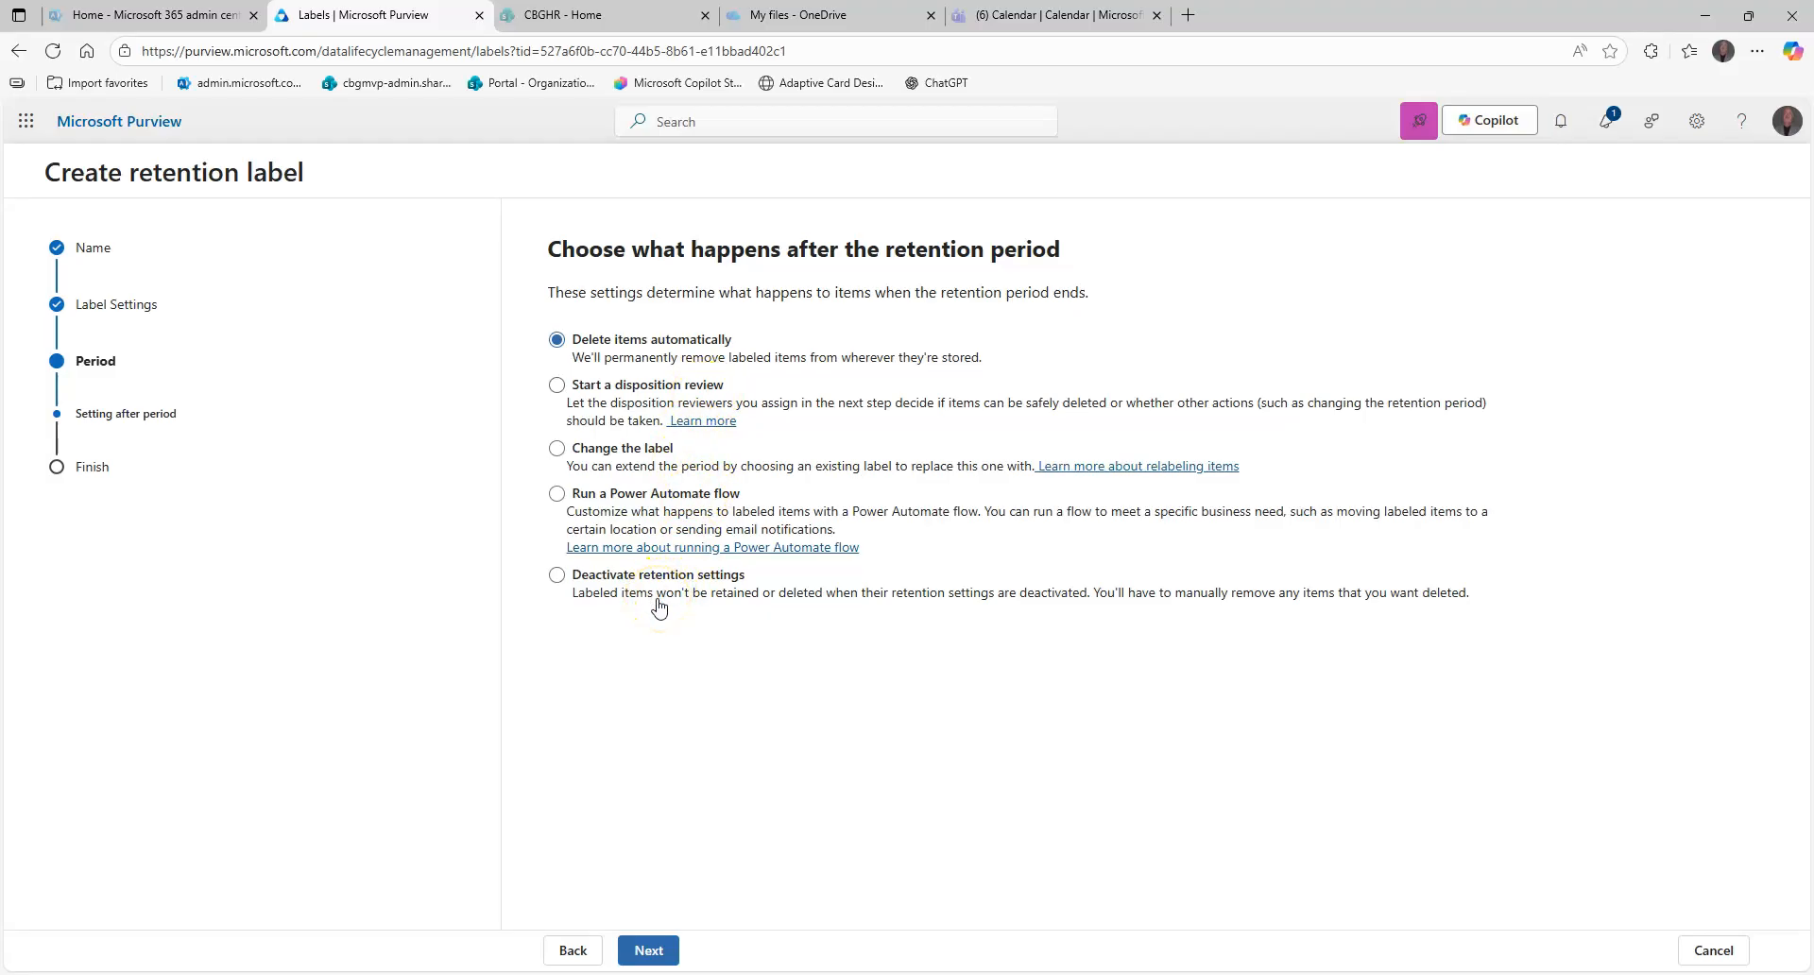
# Create the retention label and choose to auto-apply it to a specific type of content.
pyautogui.click(652, 949)
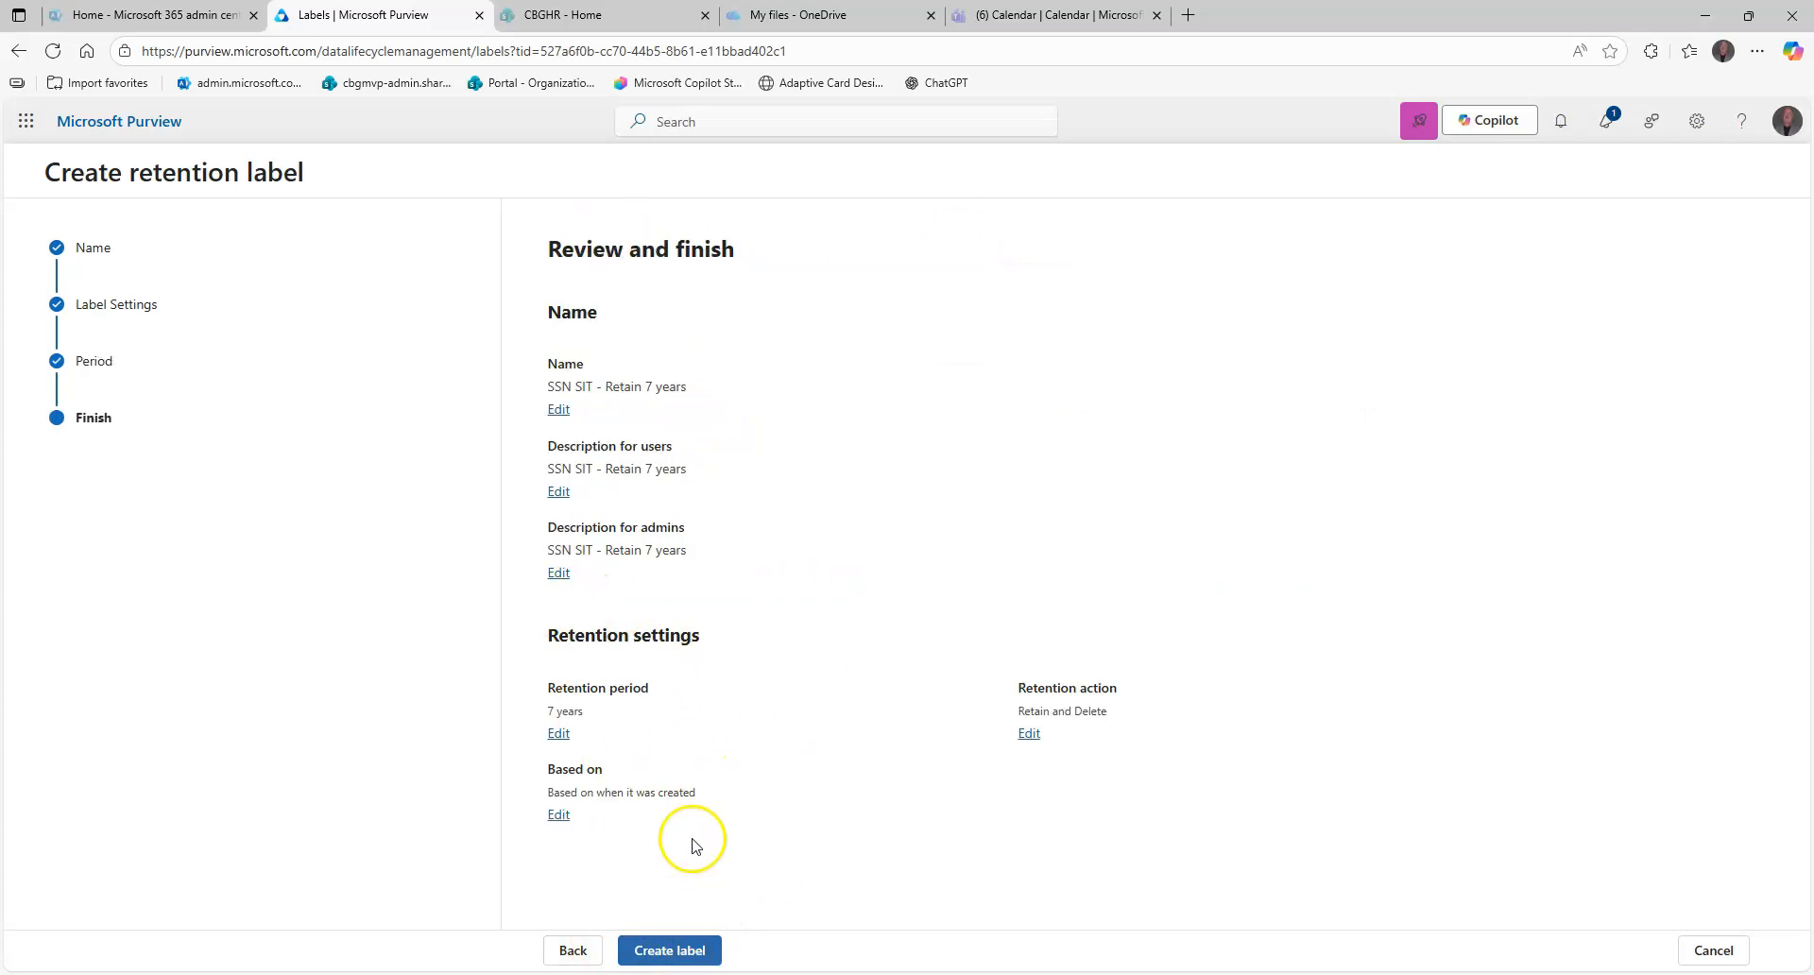
pyautogui.click(697, 952)
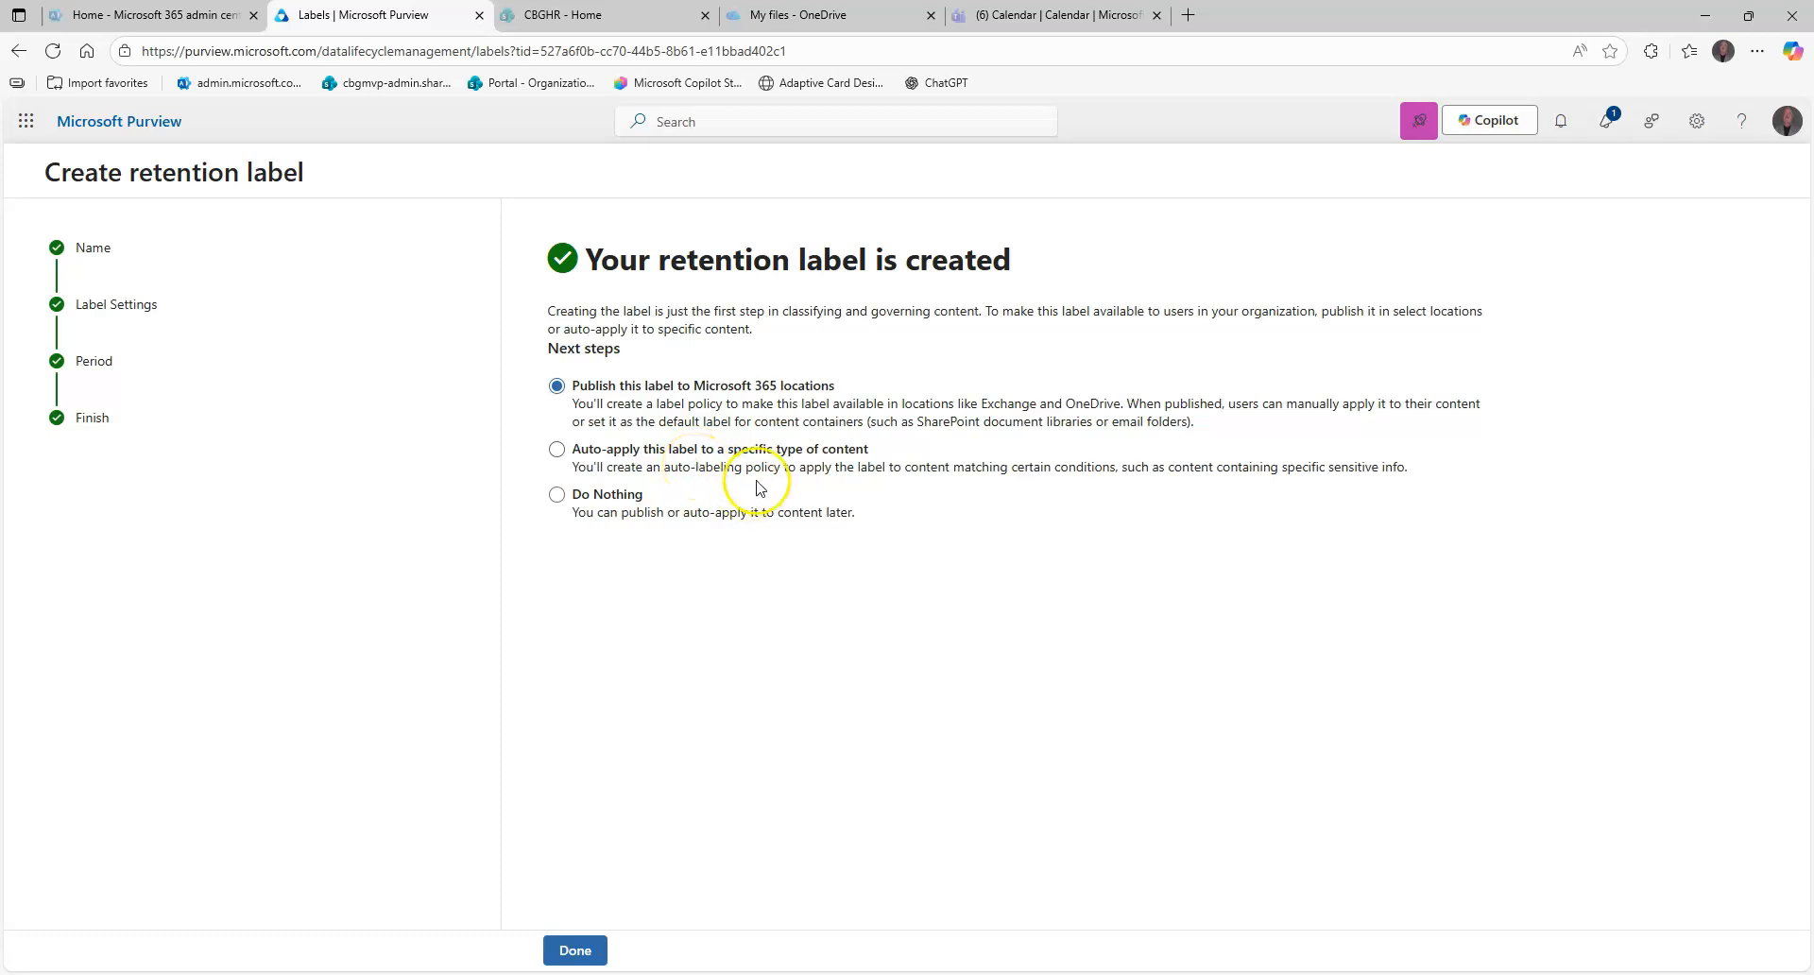
pyautogui.click(618, 444)
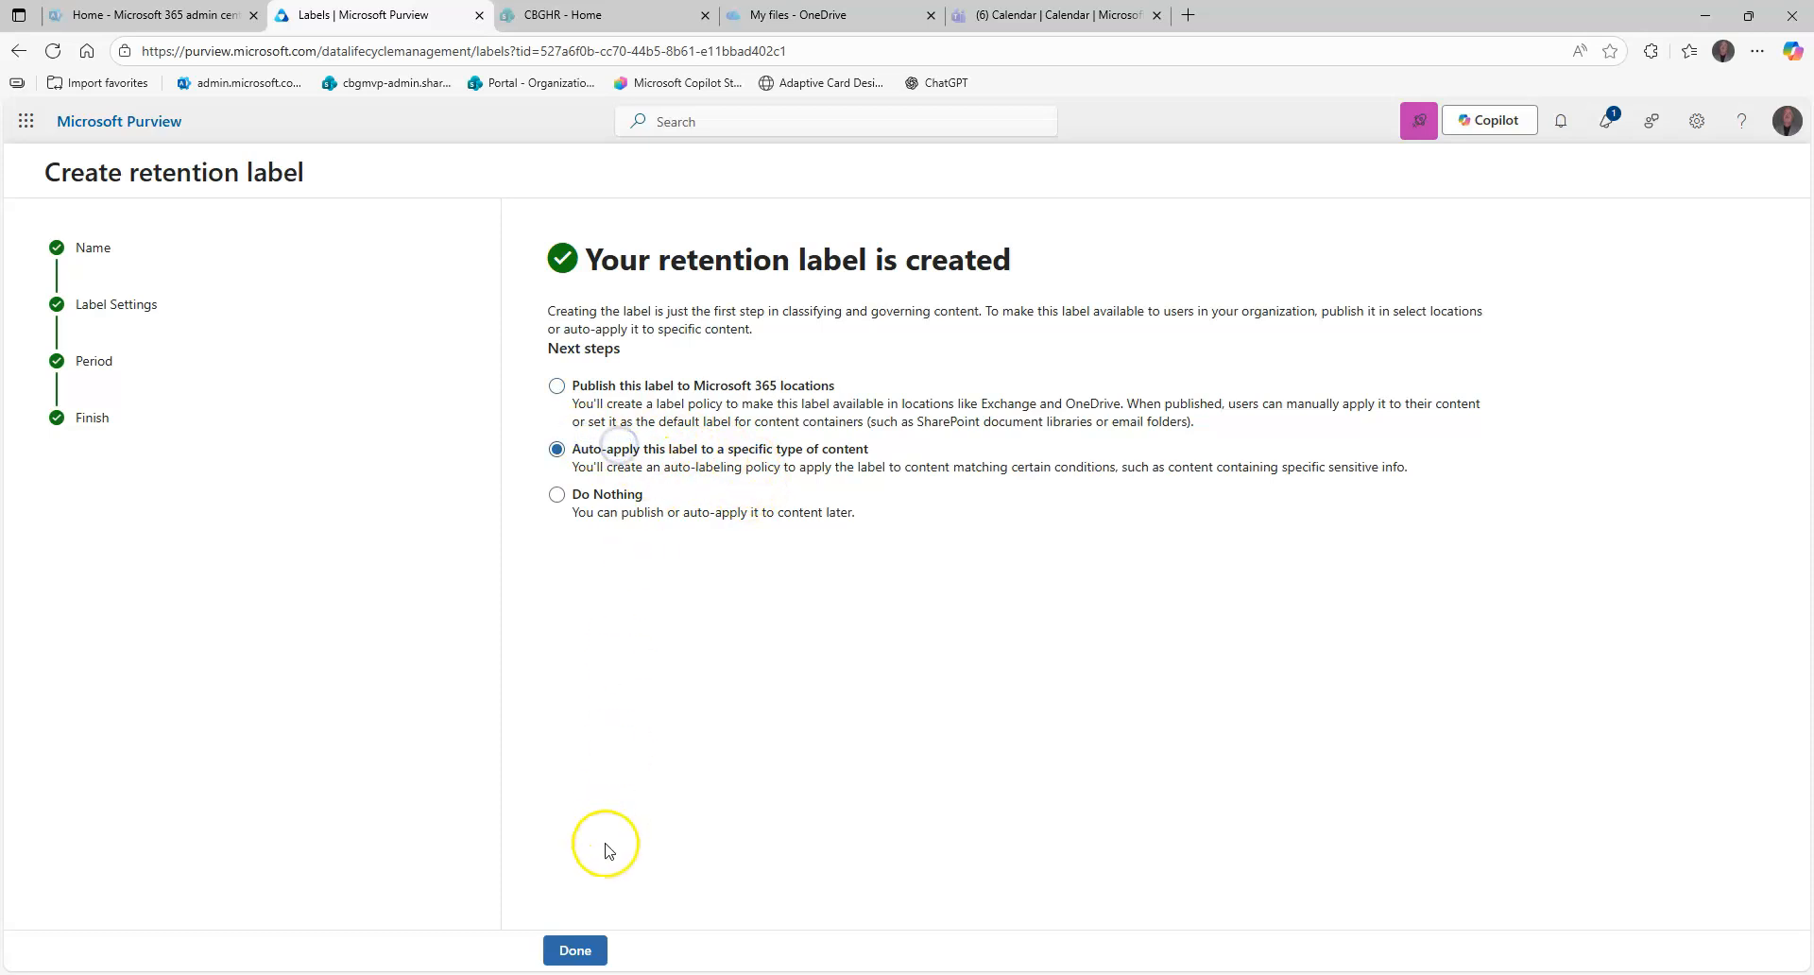
pyautogui.click(592, 950)
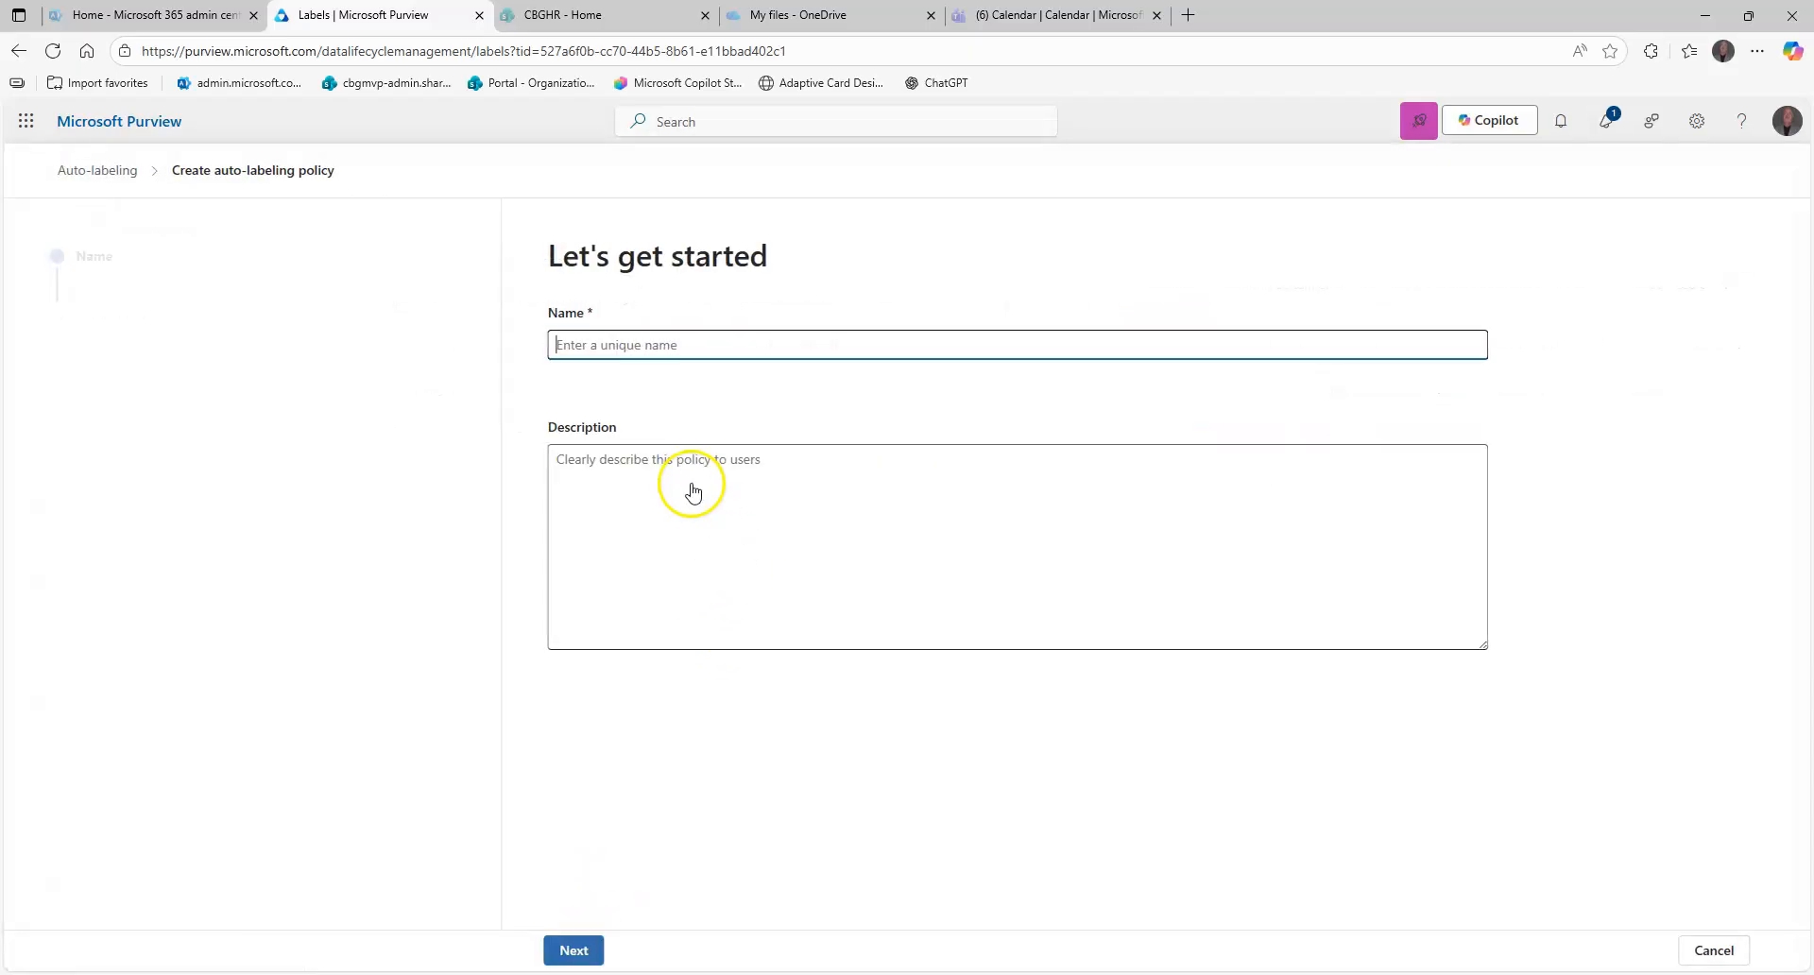
# Name the auto-labeling policy "SSN 7 year retention auto apply".
pyautogui.click(643, 351)
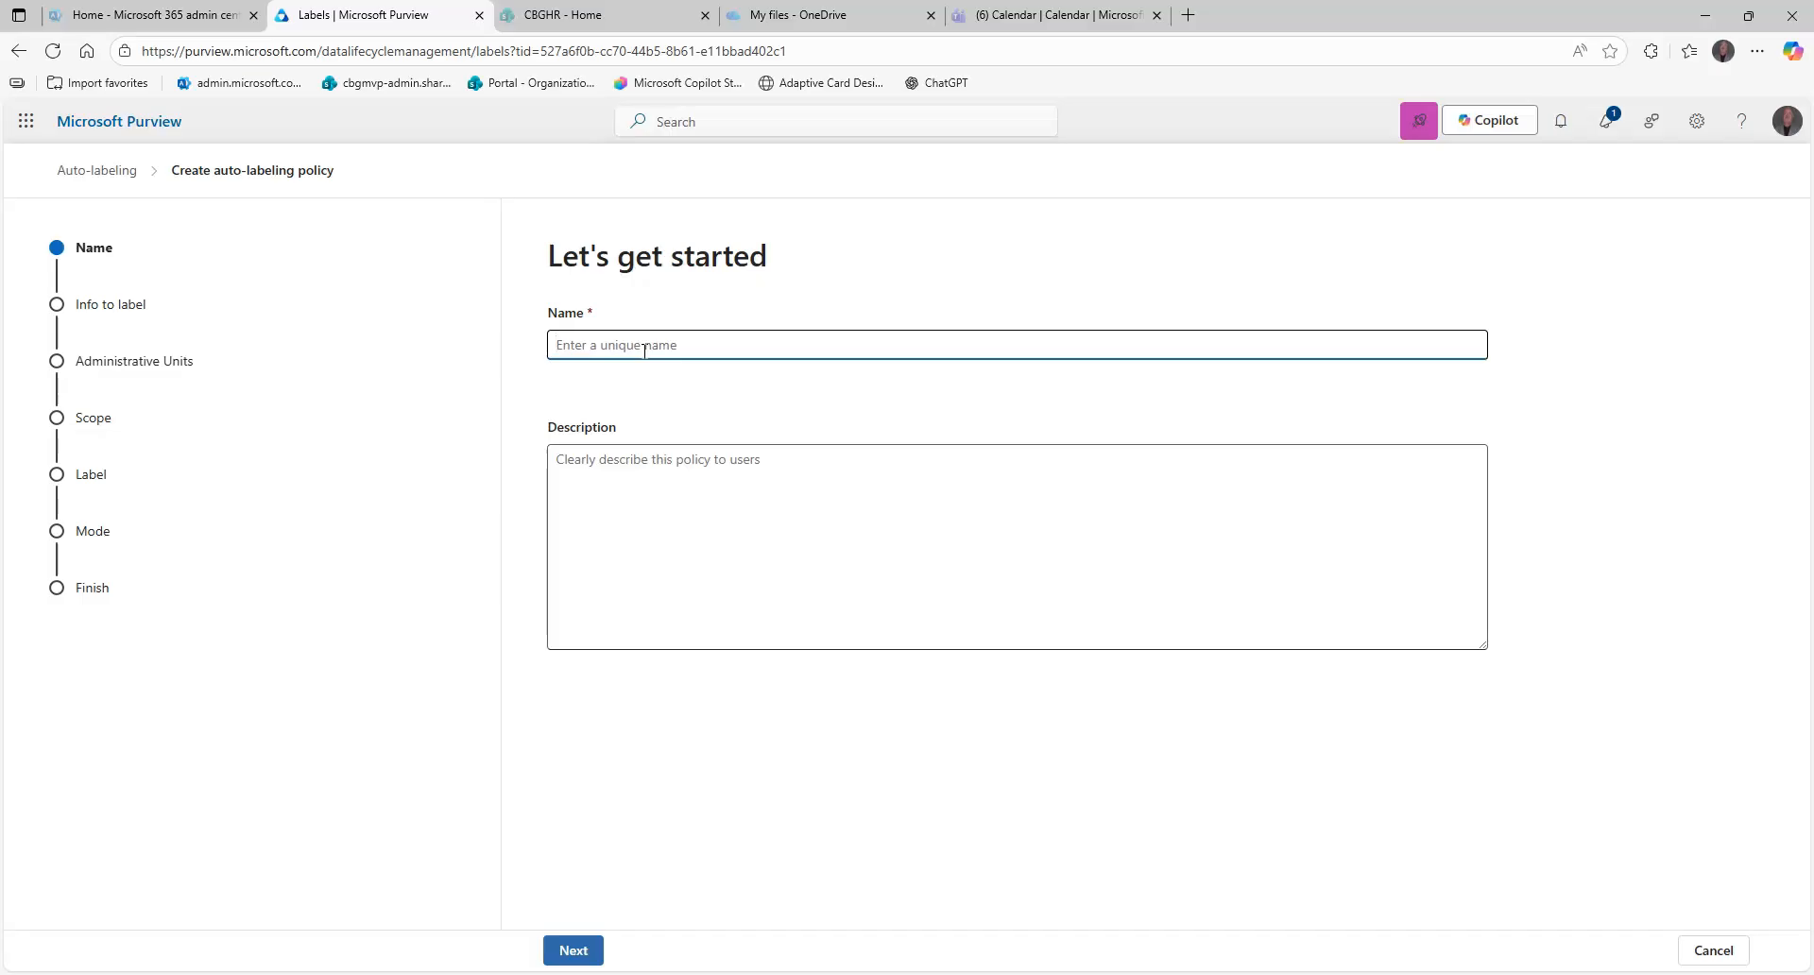
pyautogui.write('SSN ')
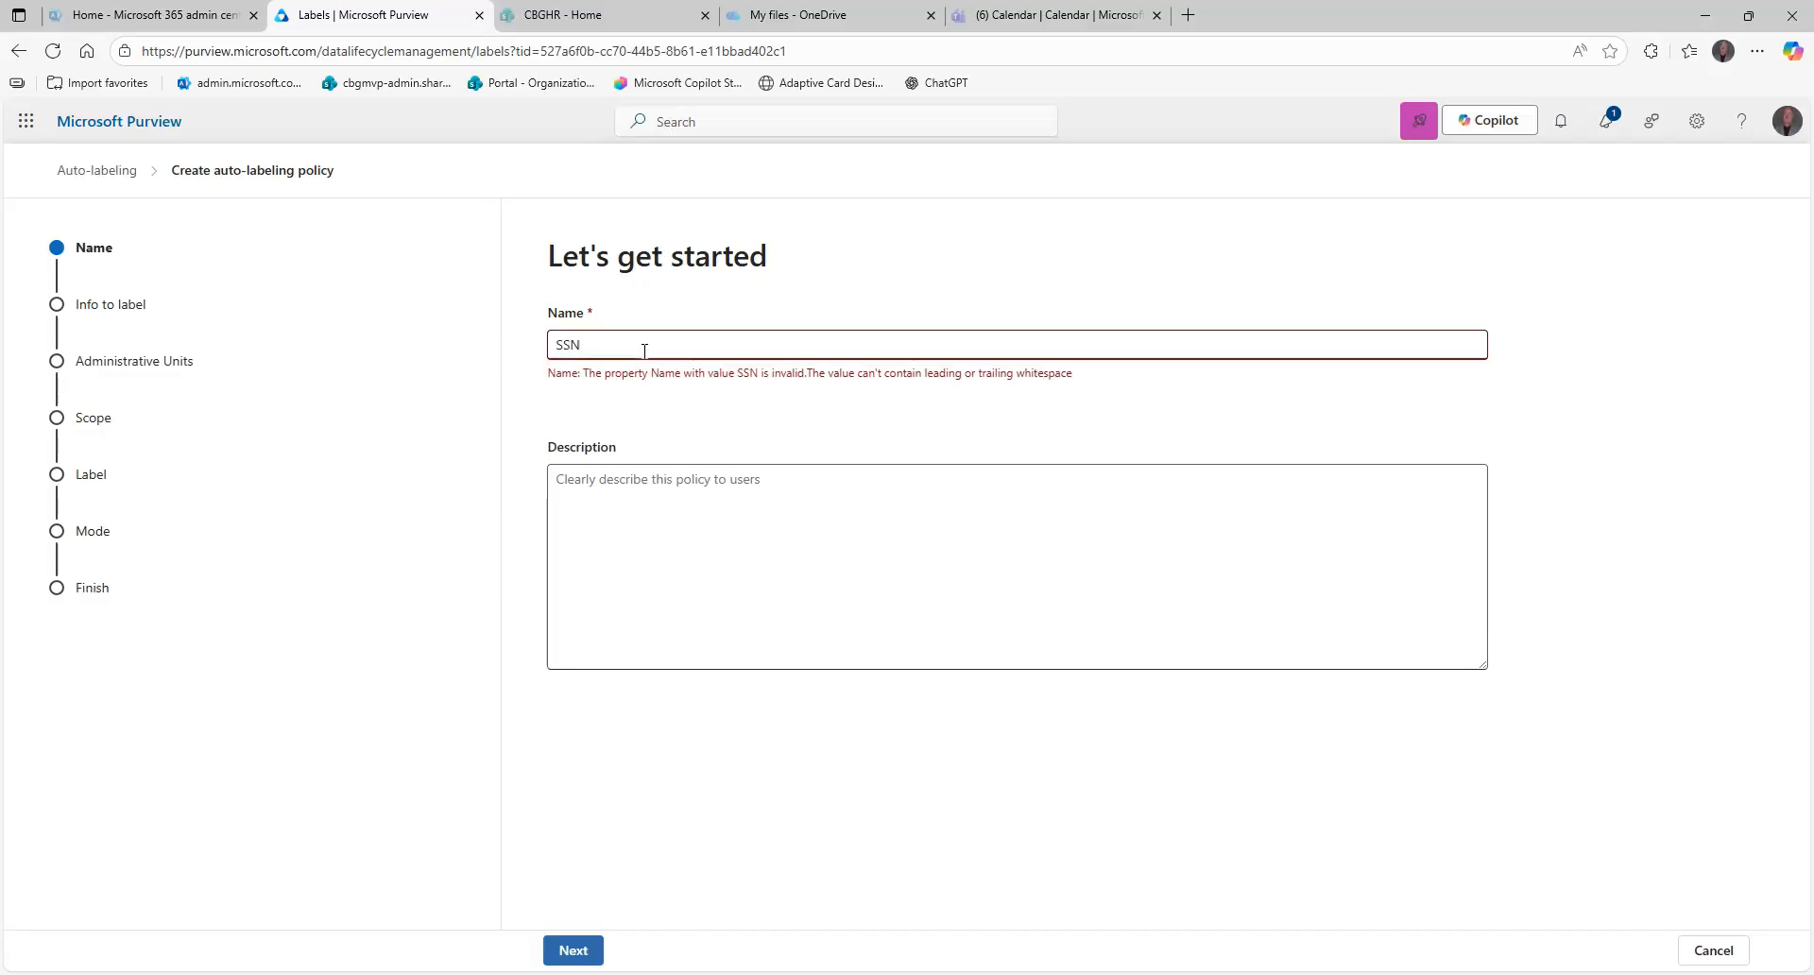
pyautogui.write('7 year ')
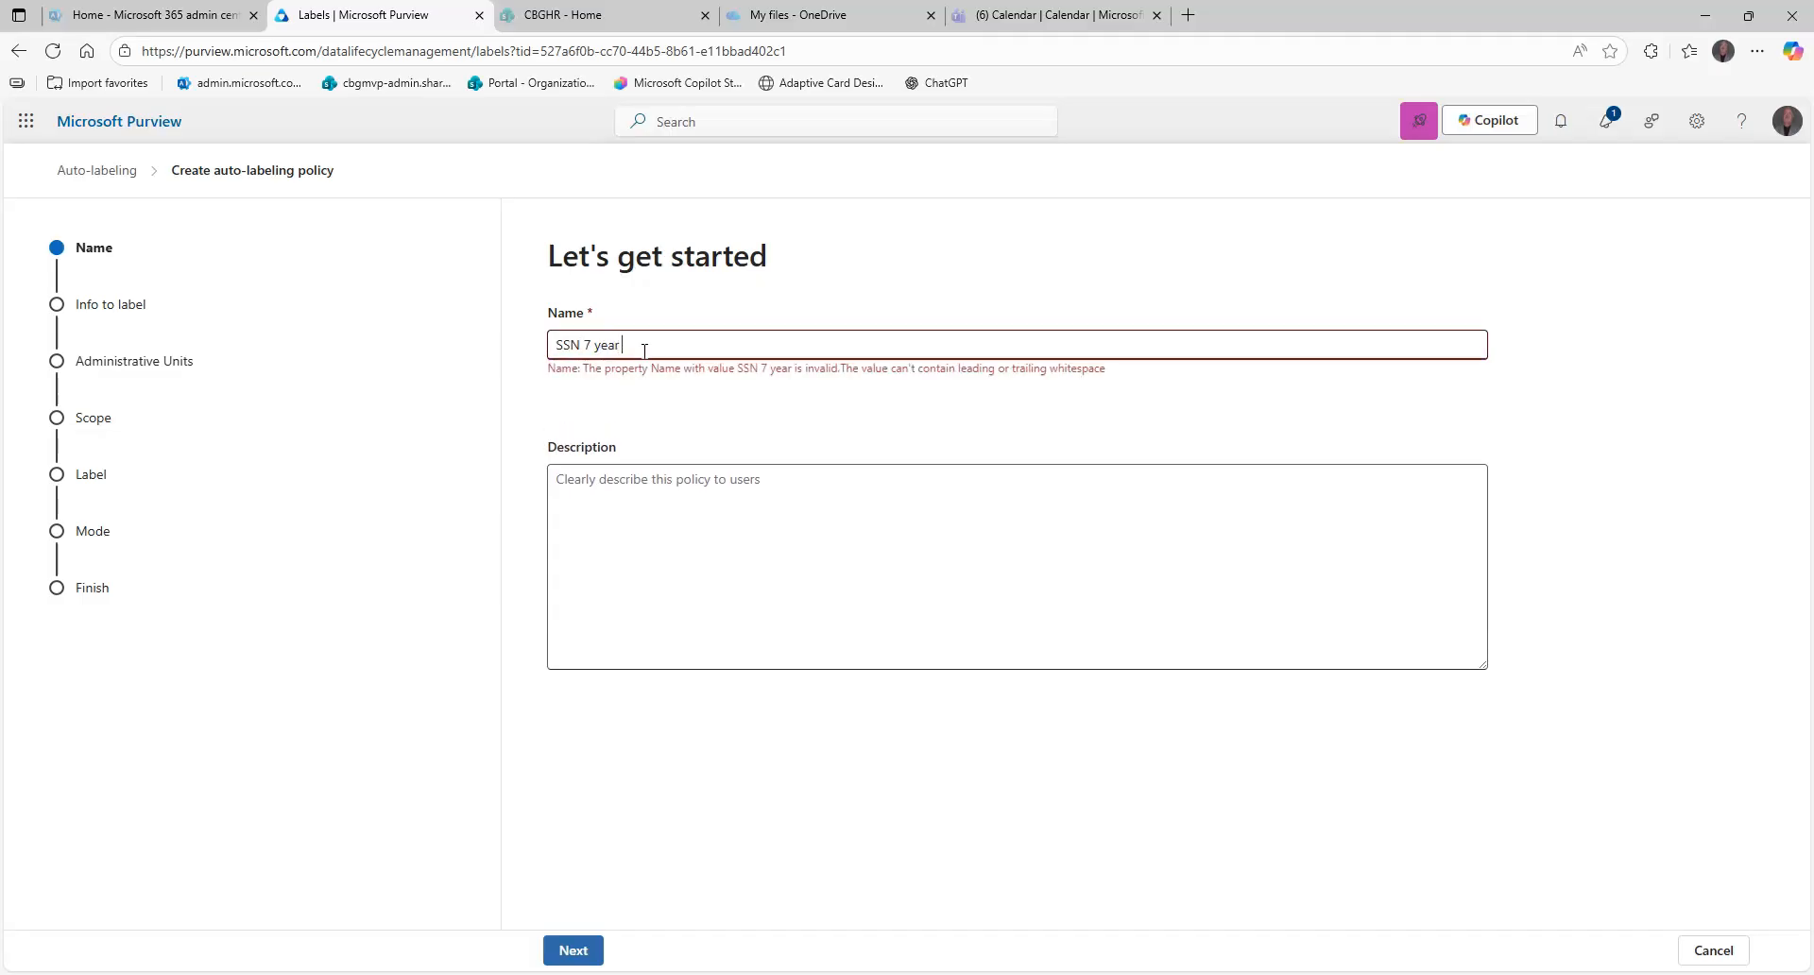
pyautogui.write('retention auto appl')
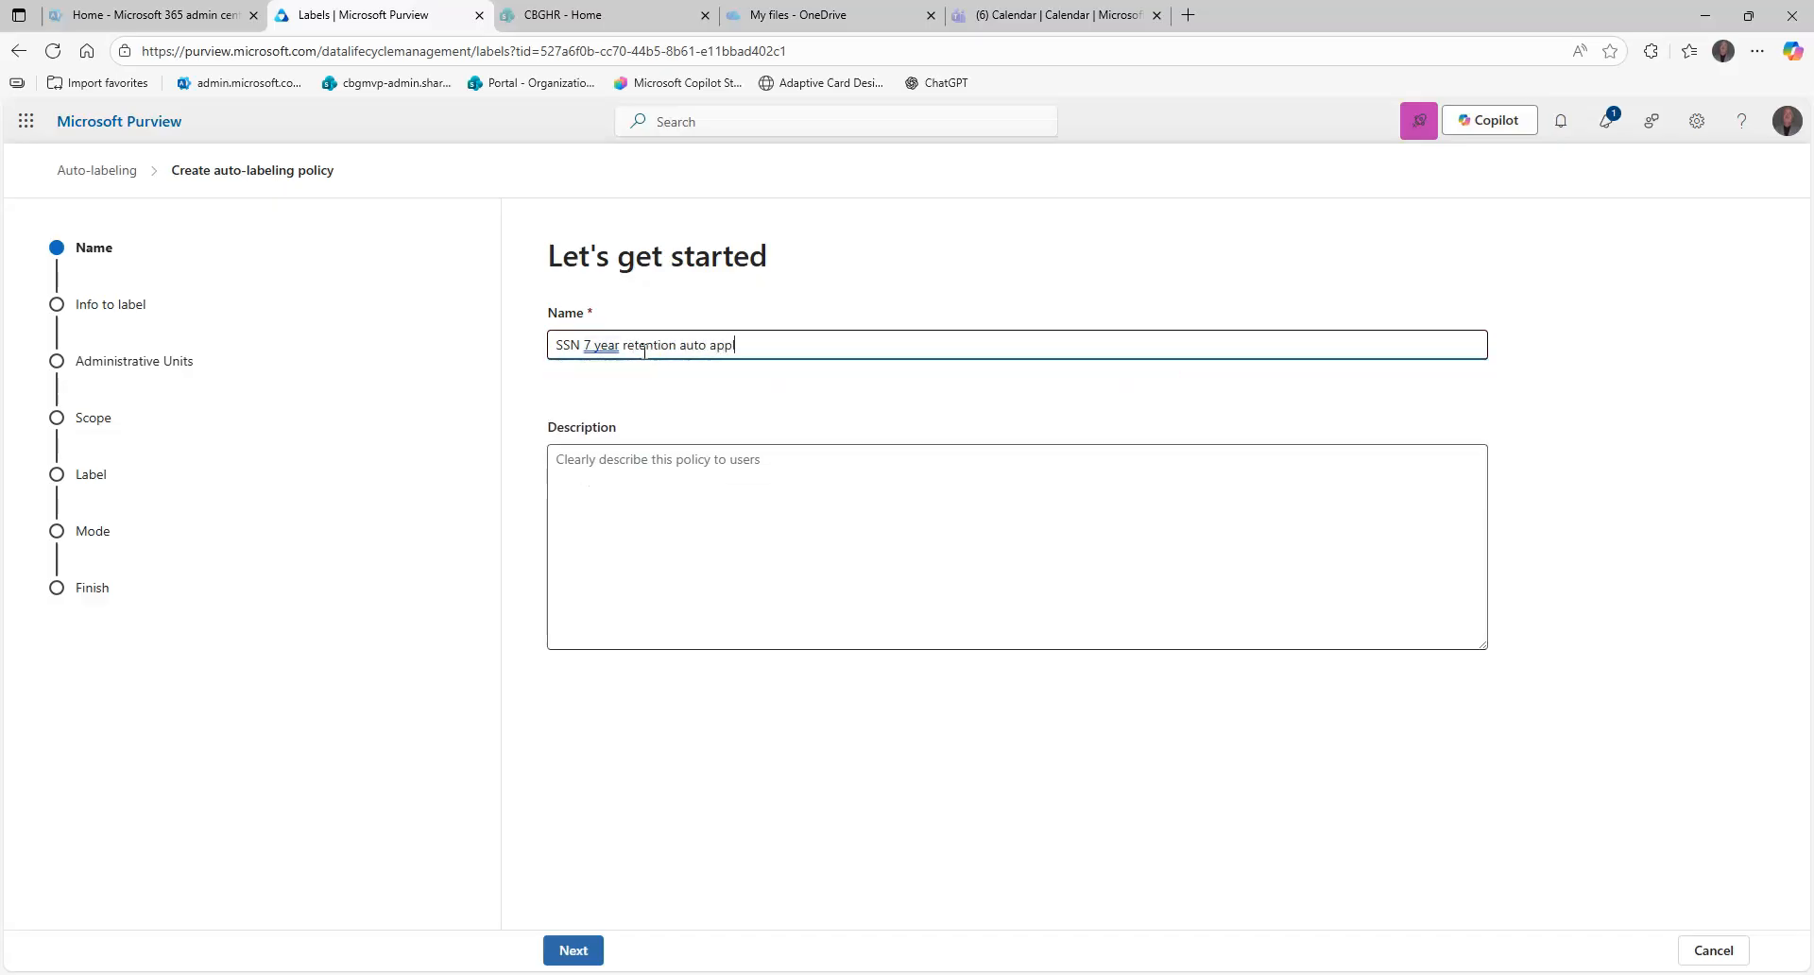
pyautogui.write('y')
# Reuse the policy name as its description, correct the description to "SSN 7-year retention auto apply", and continue.
pyautogui.hotkey('ctrl', 'a')
pyautogui.hotkey('ctrl', 'c')
pyautogui.press('Tab')
pyautogui.hotkey('ctrl', 'v')
pyautogui.click(595, 459)
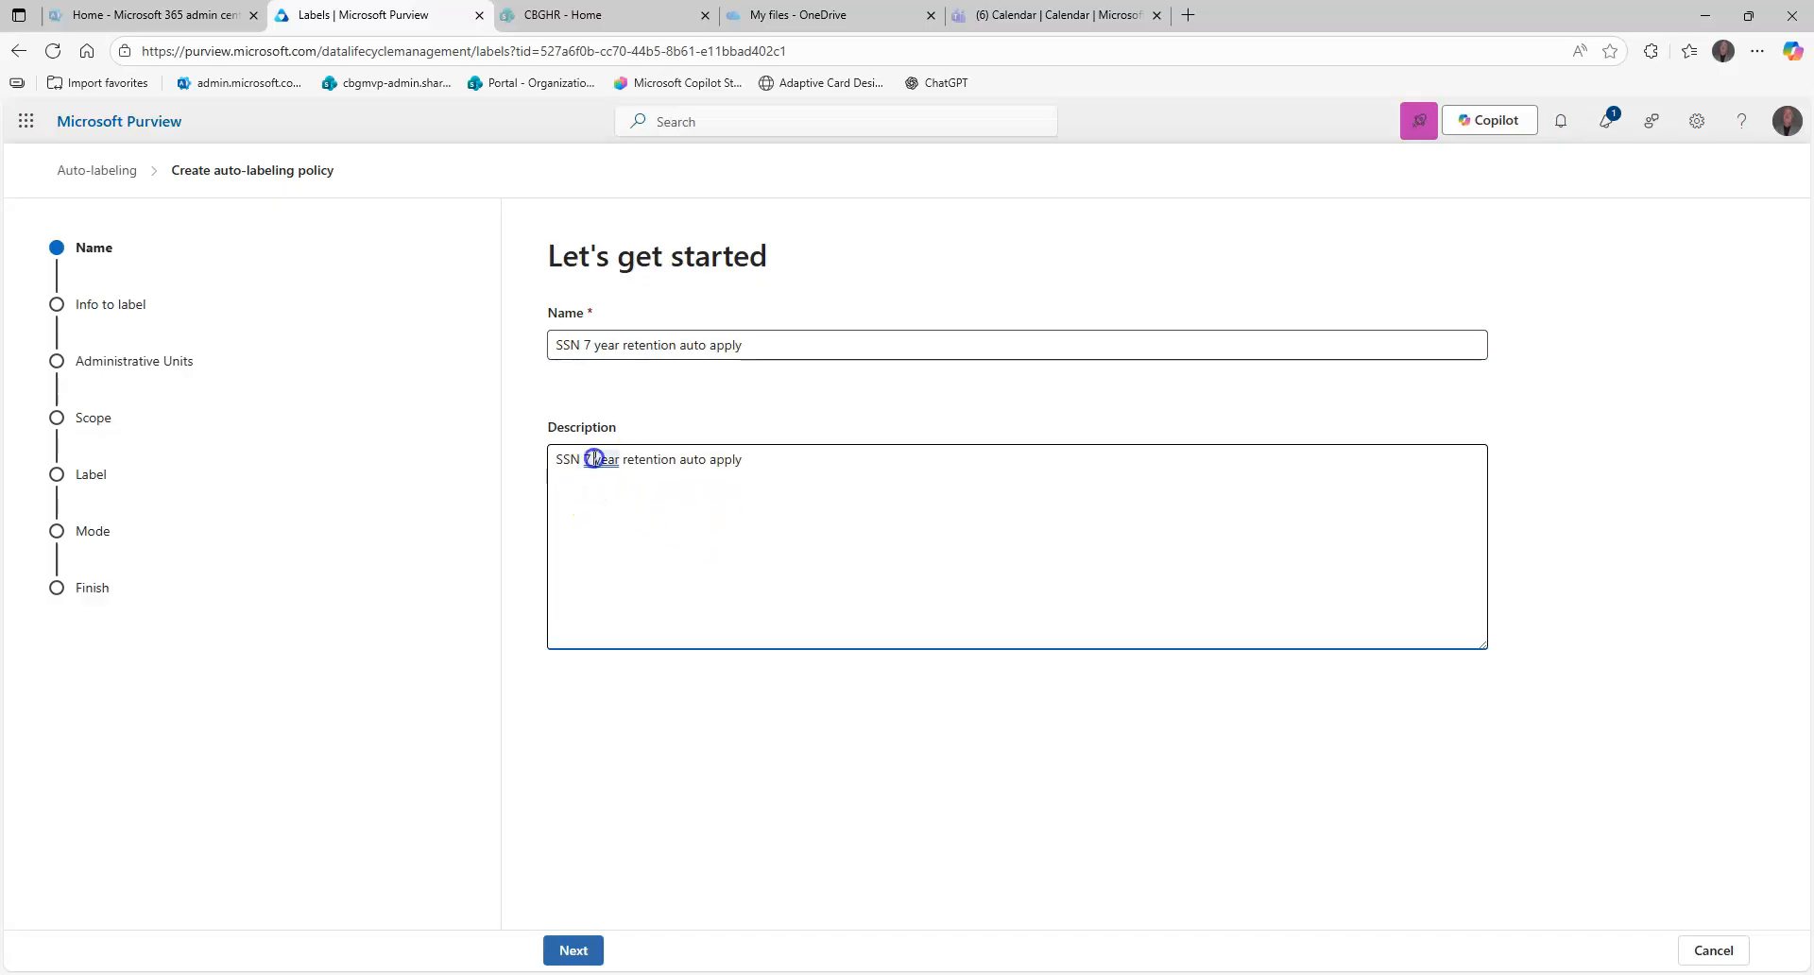
pyautogui.click(605, 535)
pyautogui.click(605, 345)
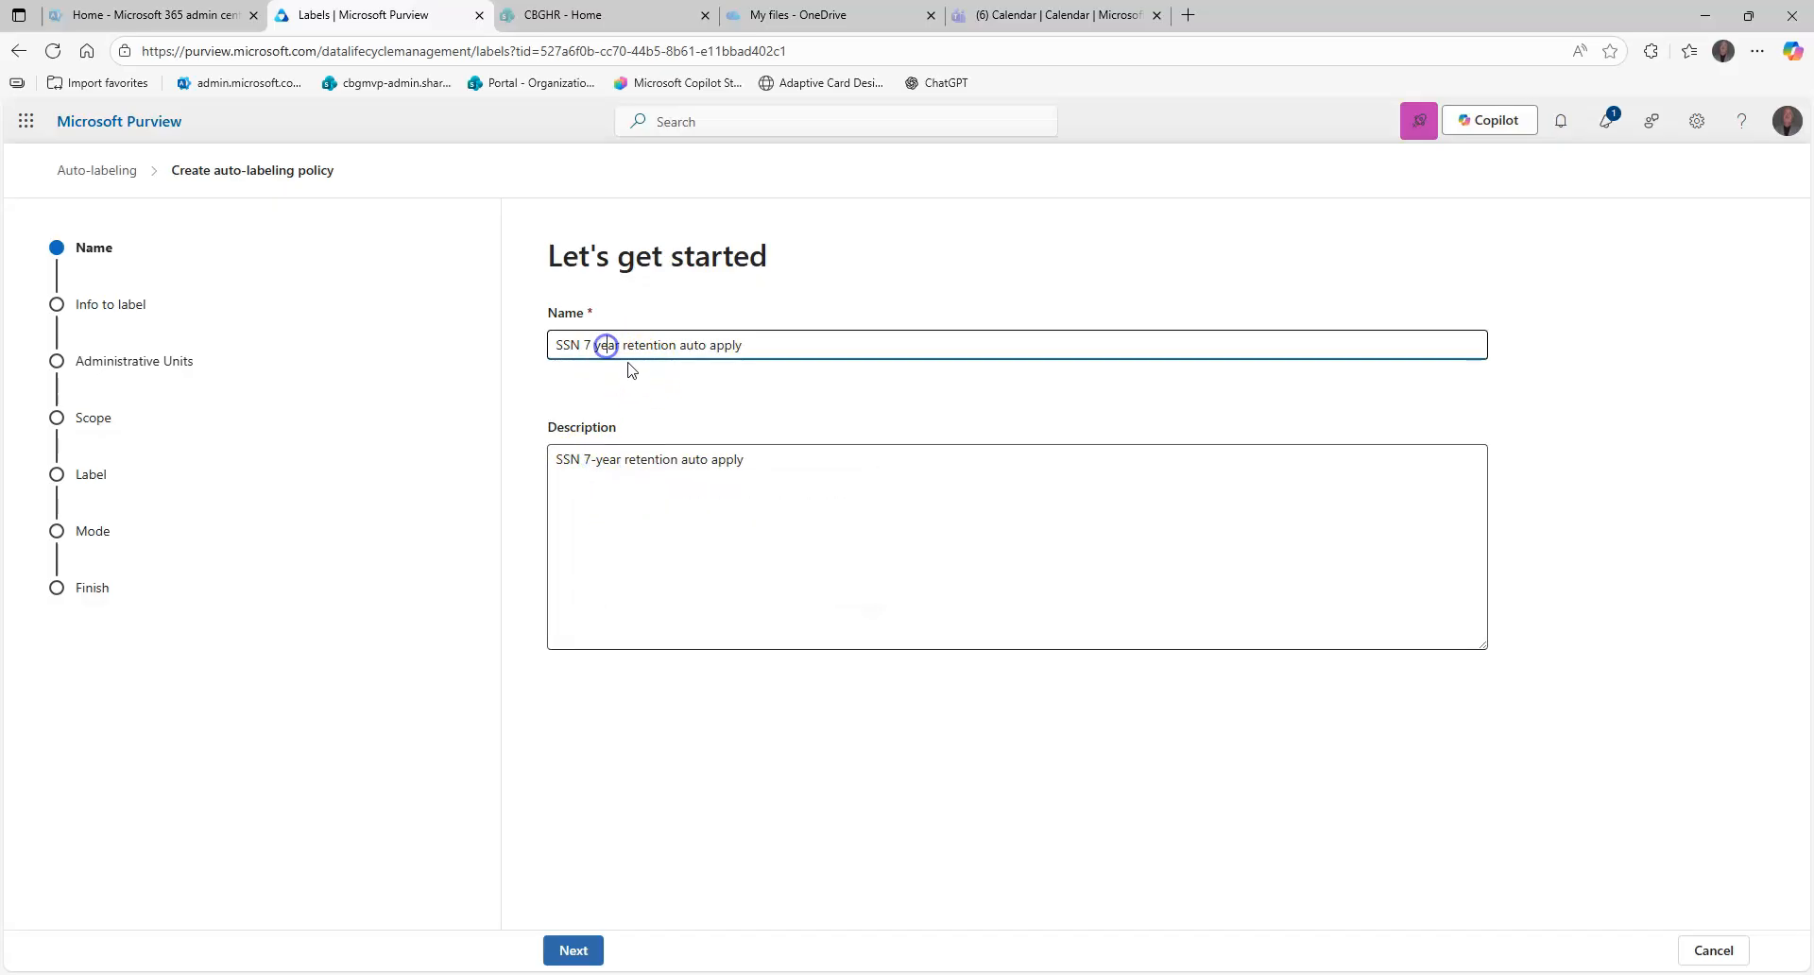
pyautogui.click(586, 947)
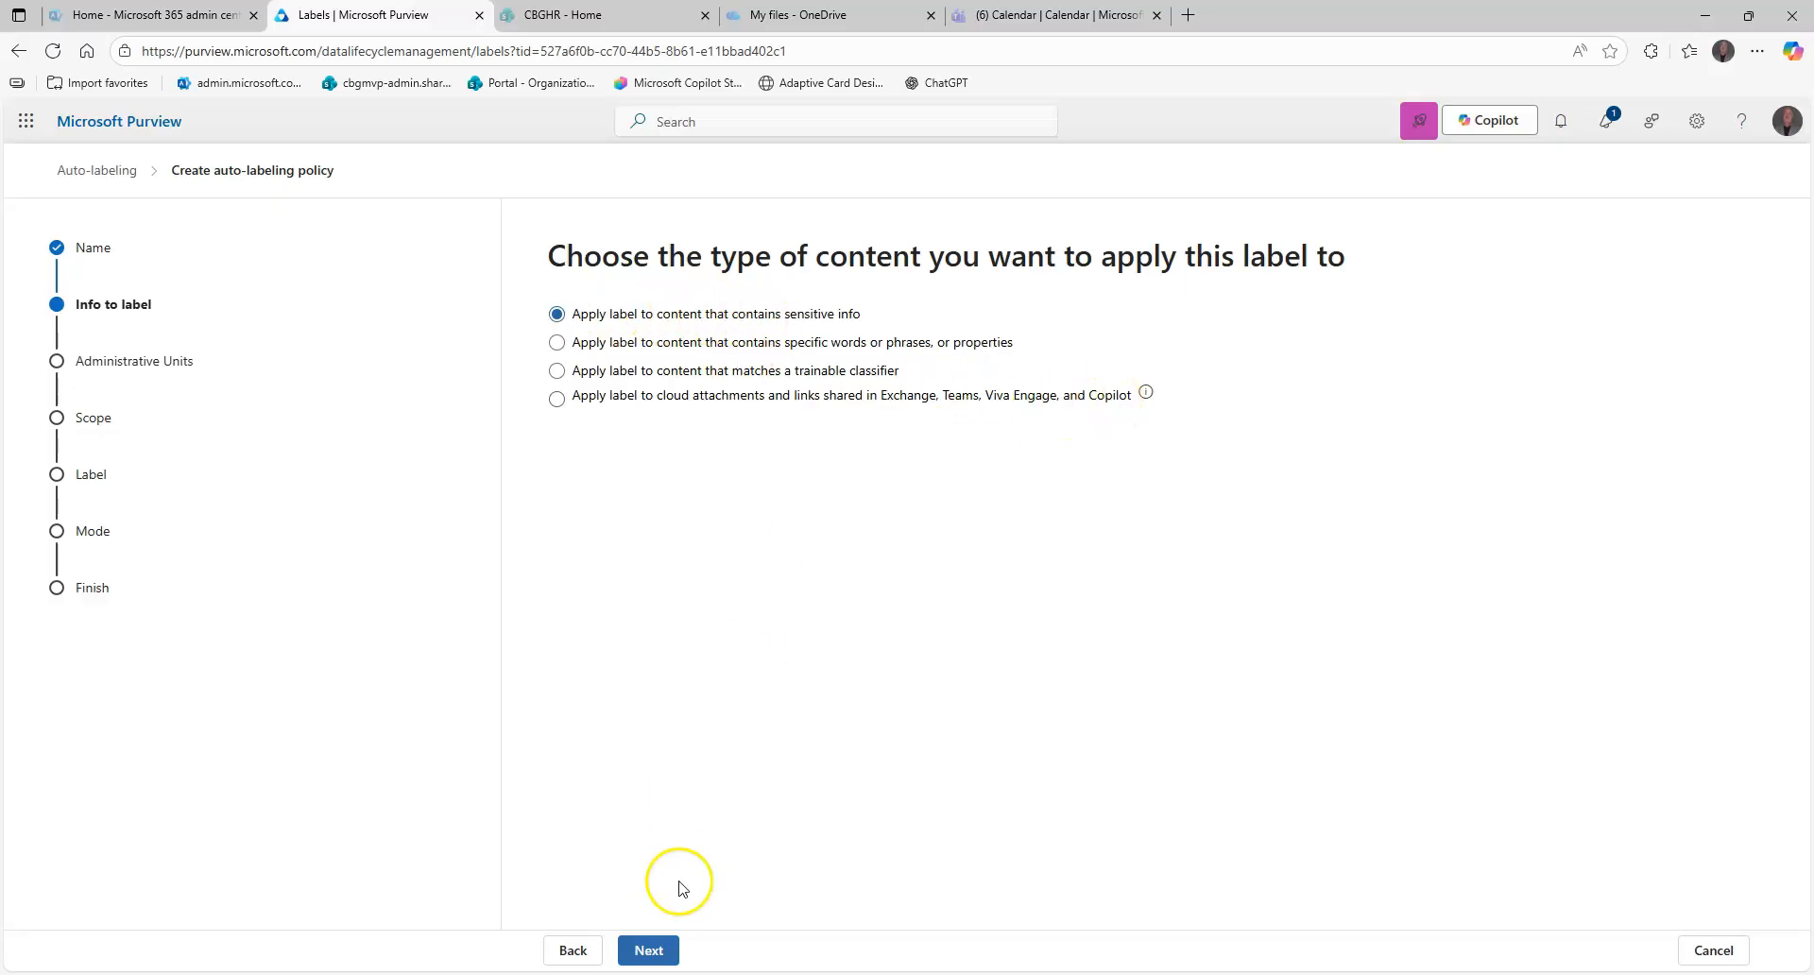
# Keep content that contains sensitive info as the target and choose the Custom policy template with United States of America as the region.
pyautogui.click(650, 948)
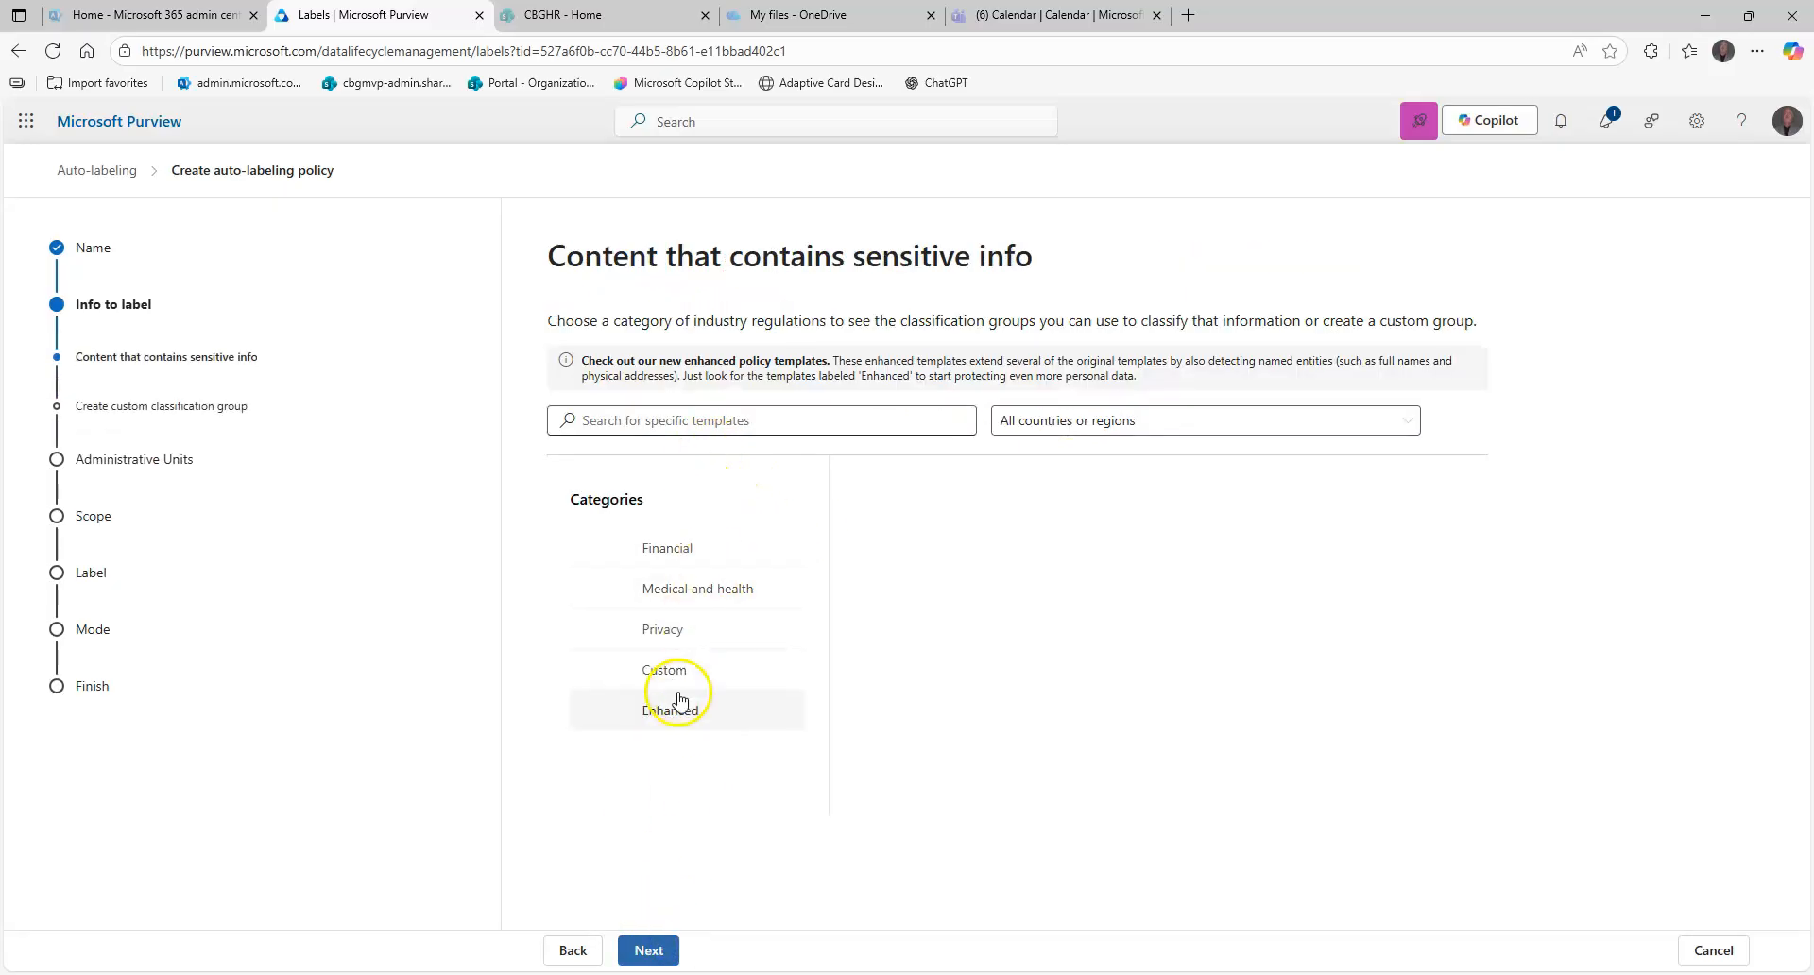
pyautogui.click(666, 550)
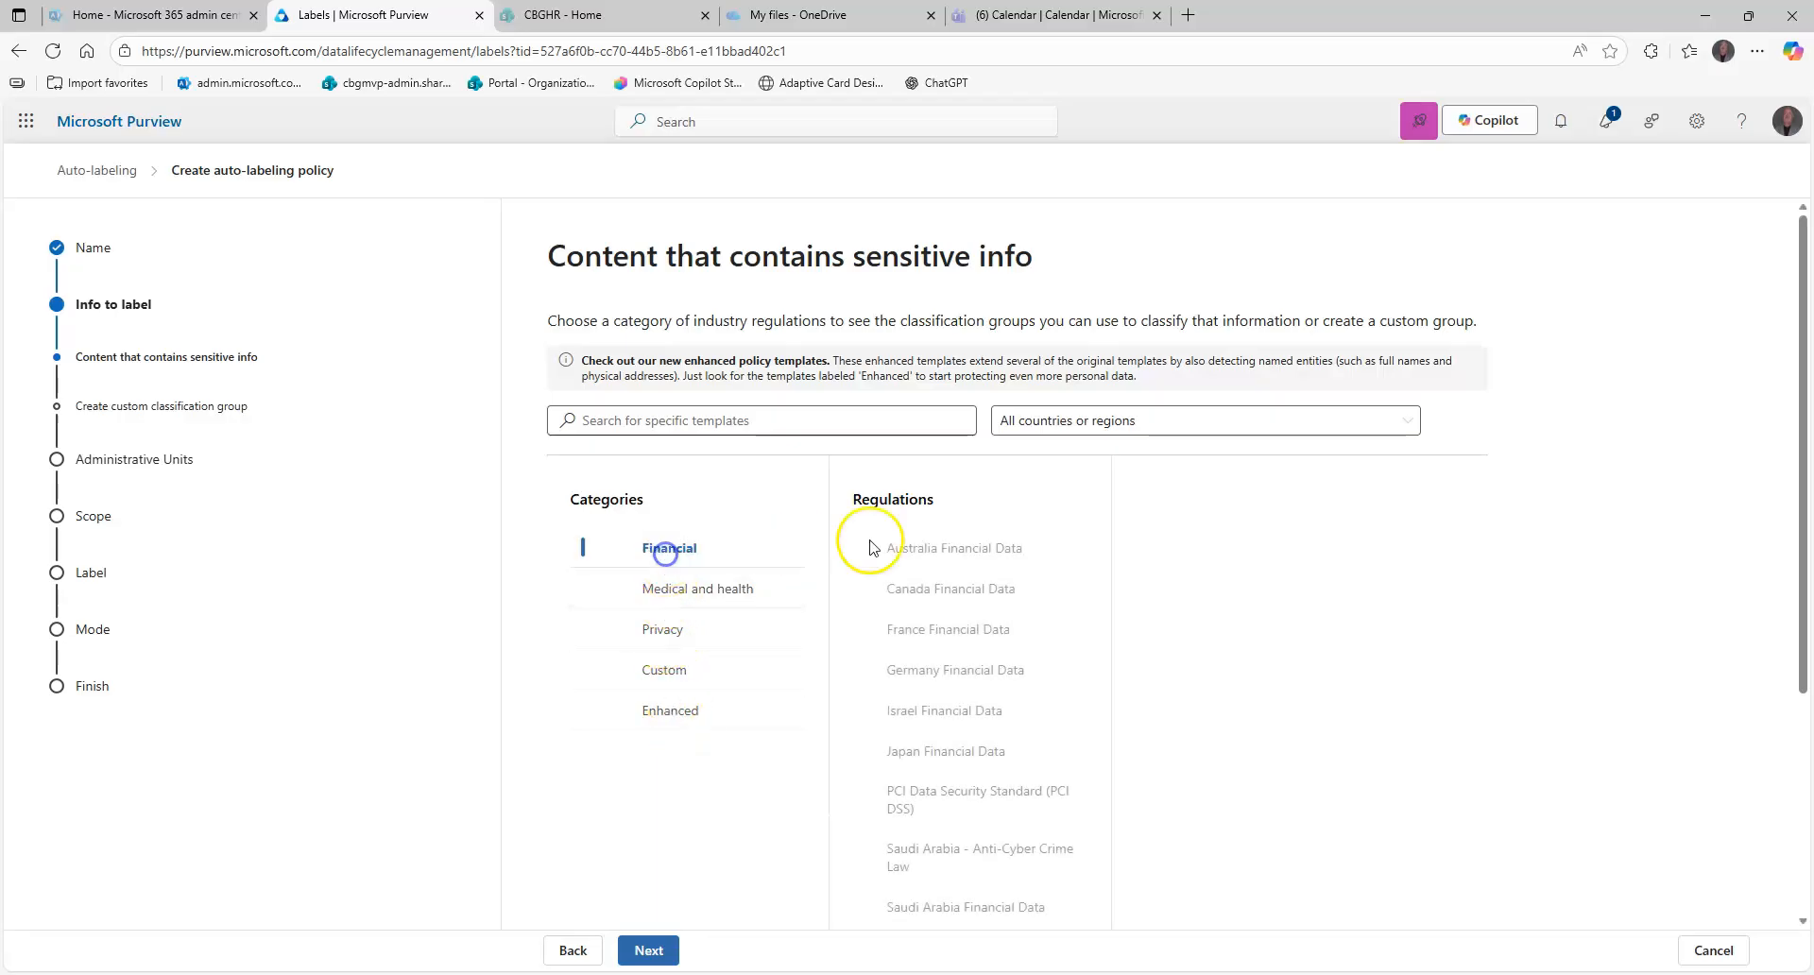
pyautogui.click(1063, 422)
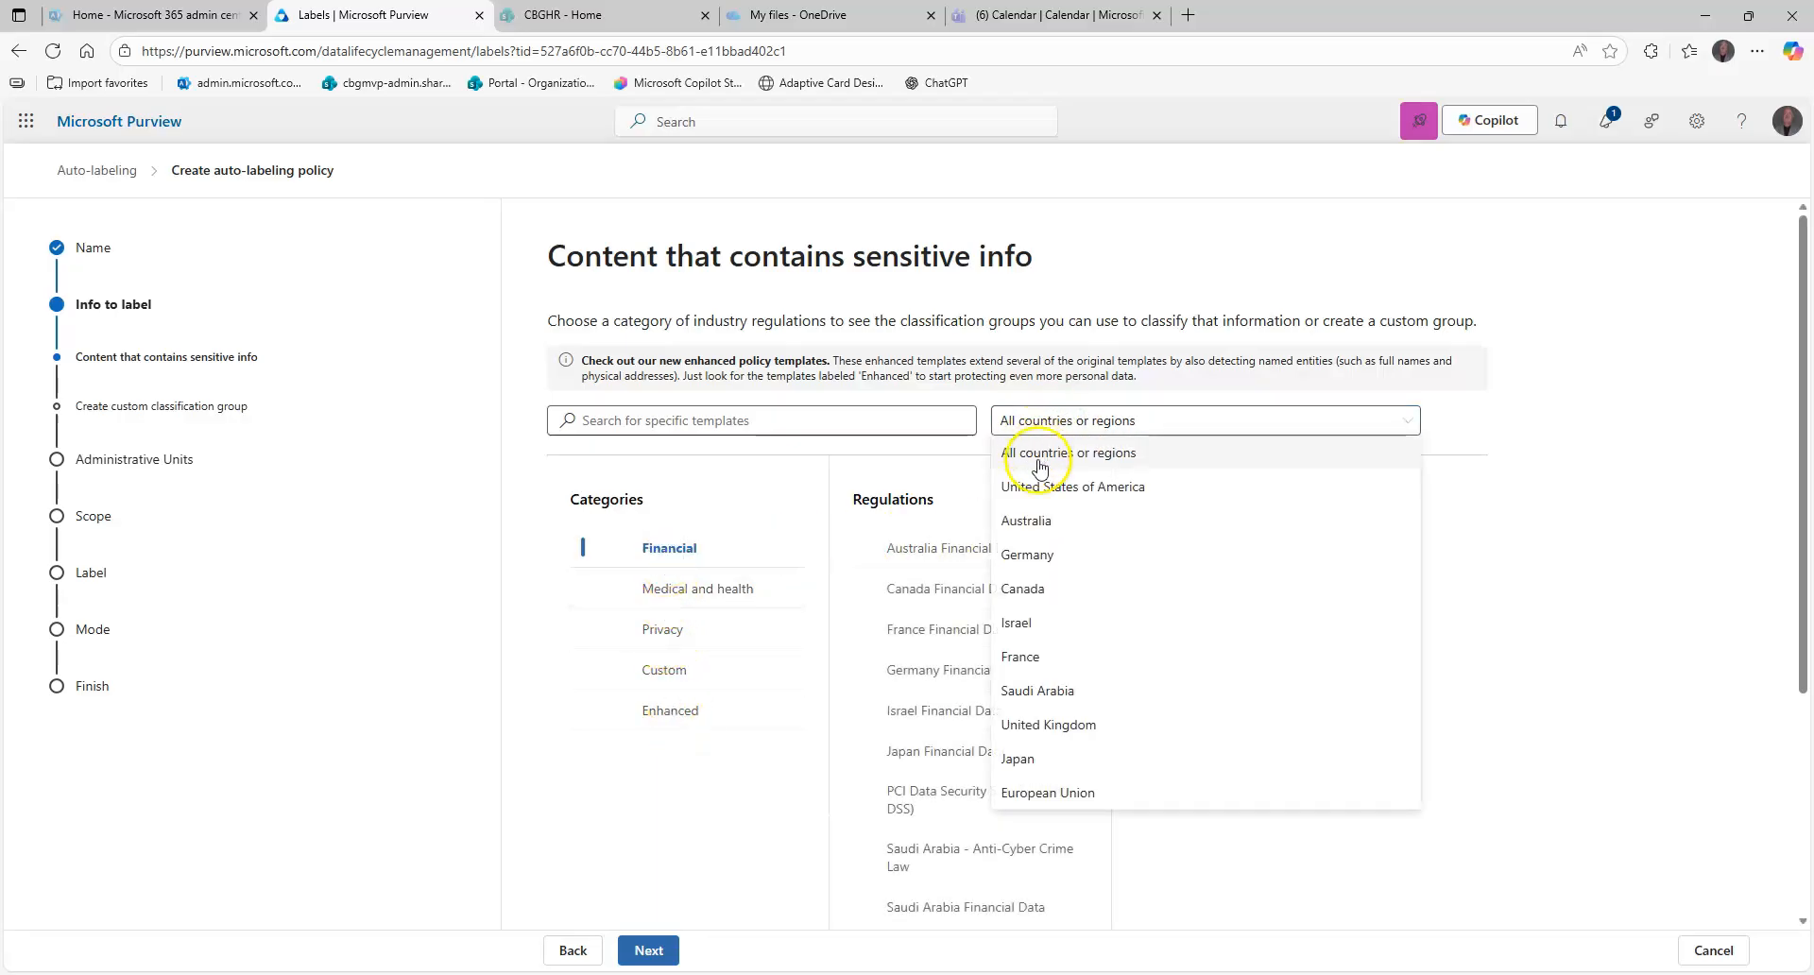
pyautogui.click(1034, 487)
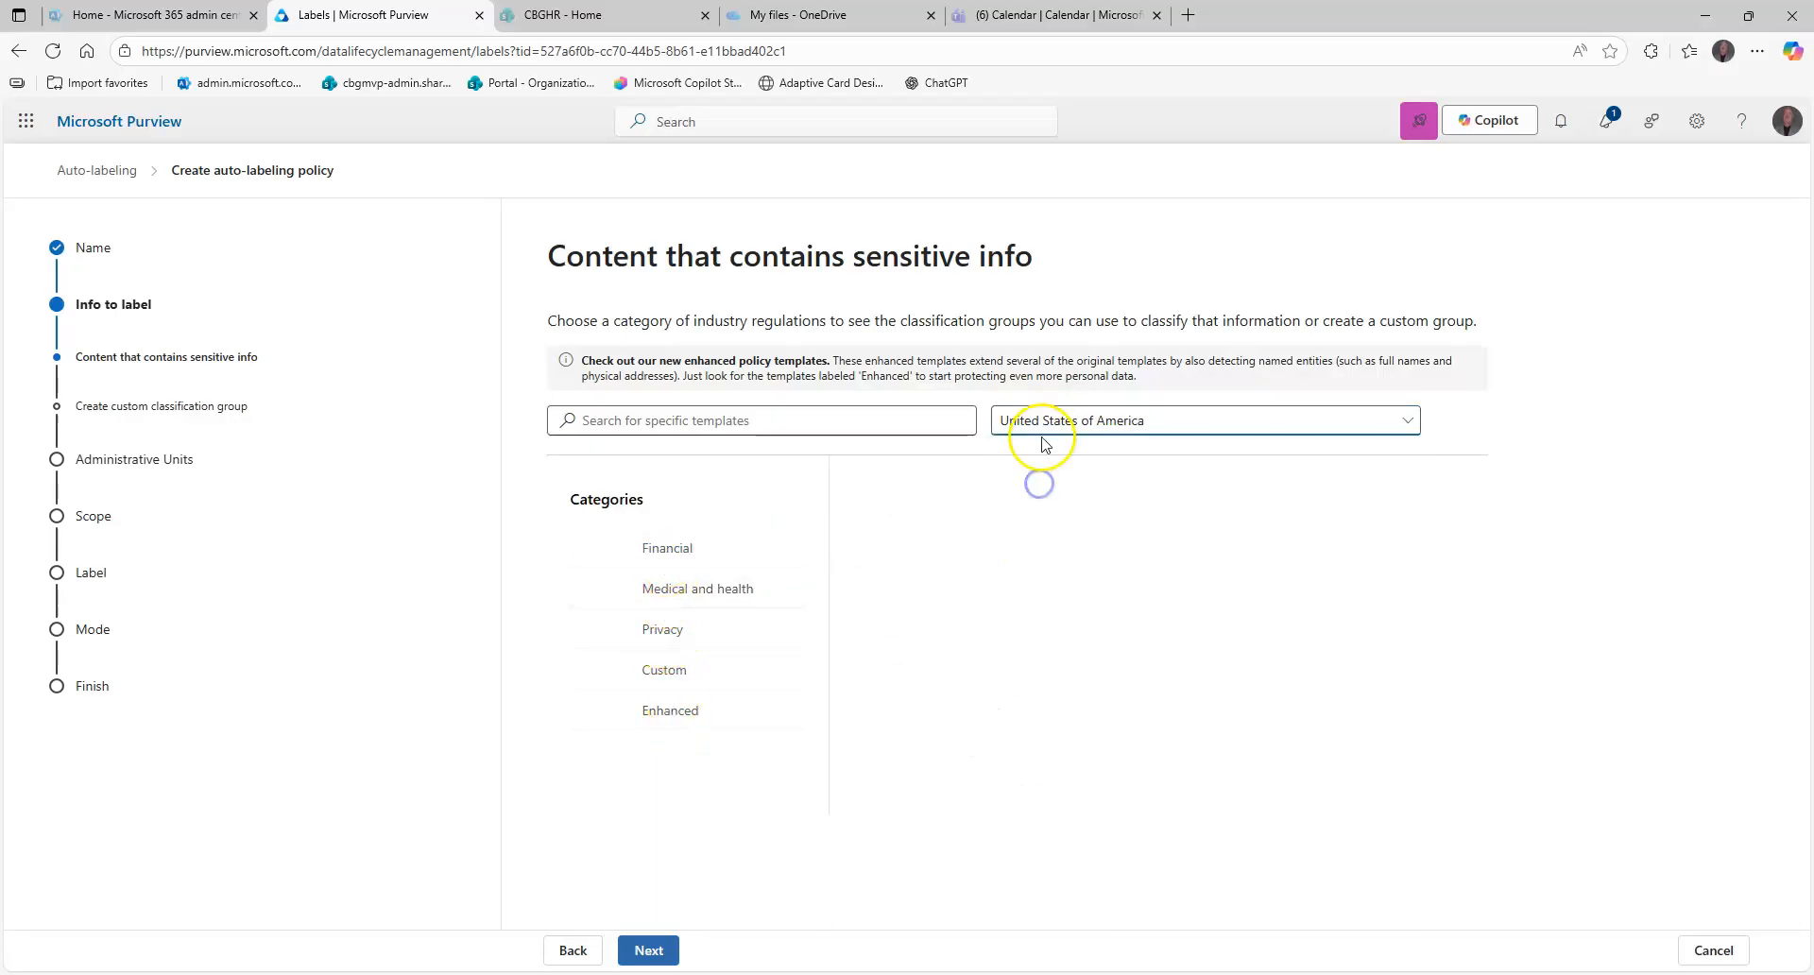
pyautogui.click(665, 711)
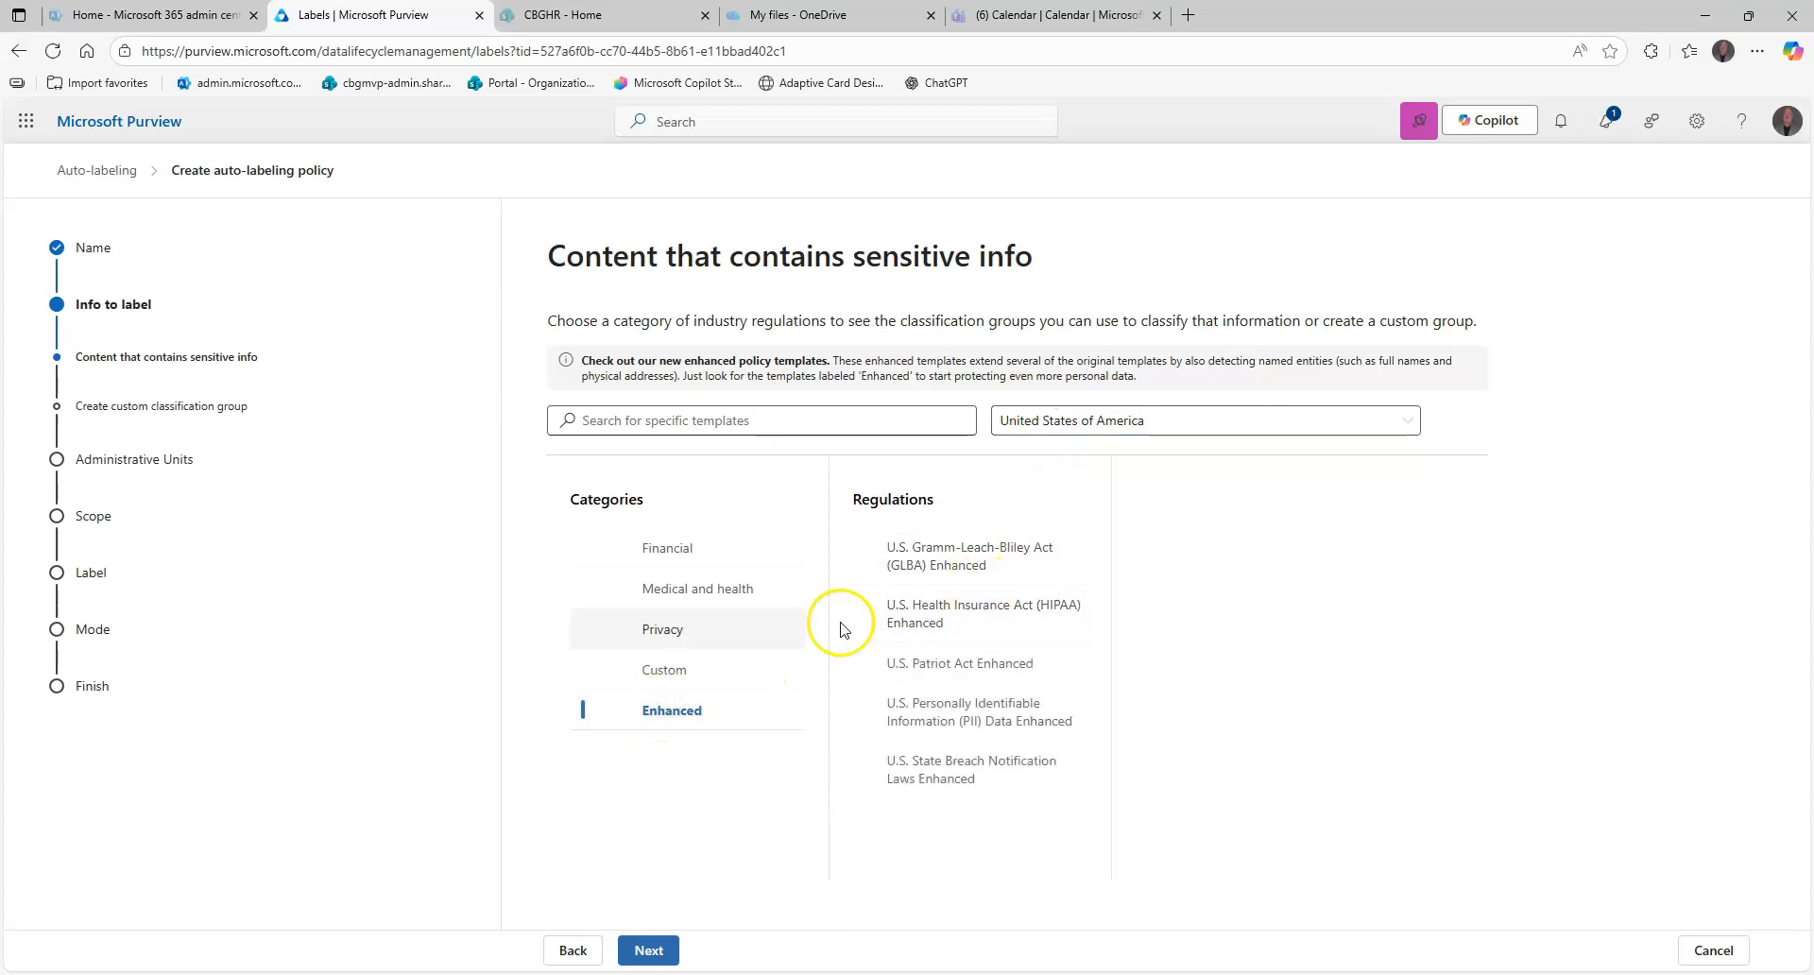
pyautogui.click(657, 670)
pyautogui.click(931, 552)
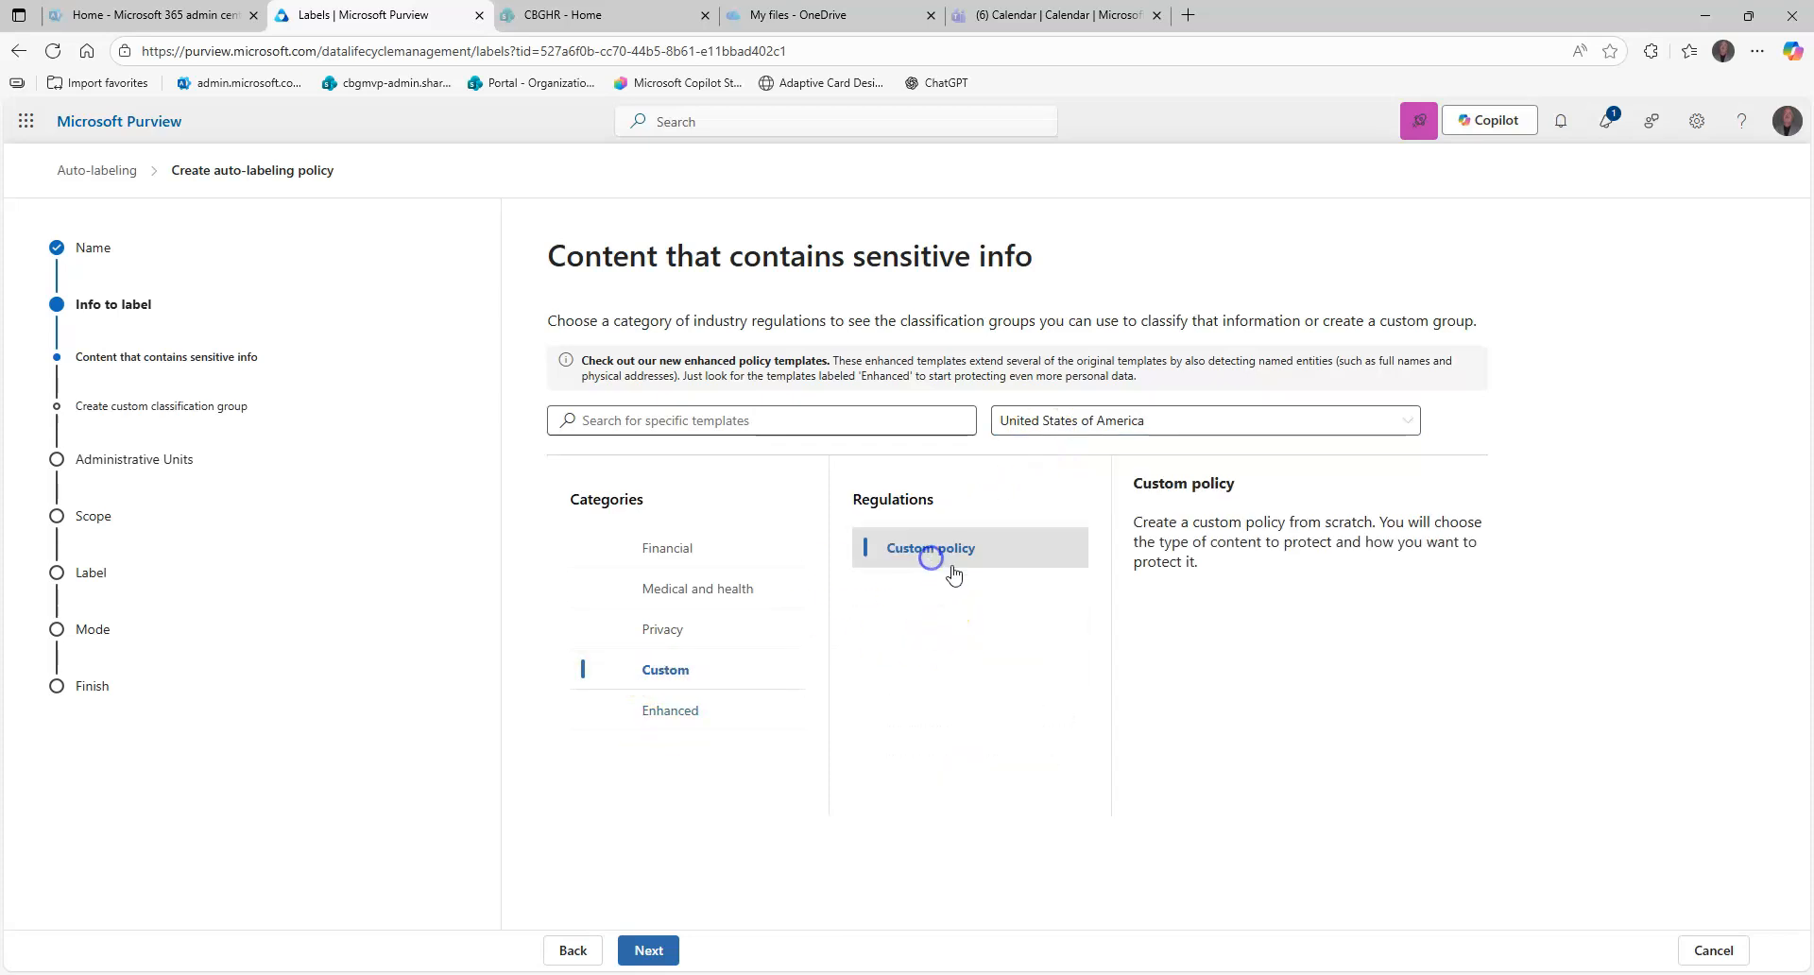
pyautogui.click(648, 950)
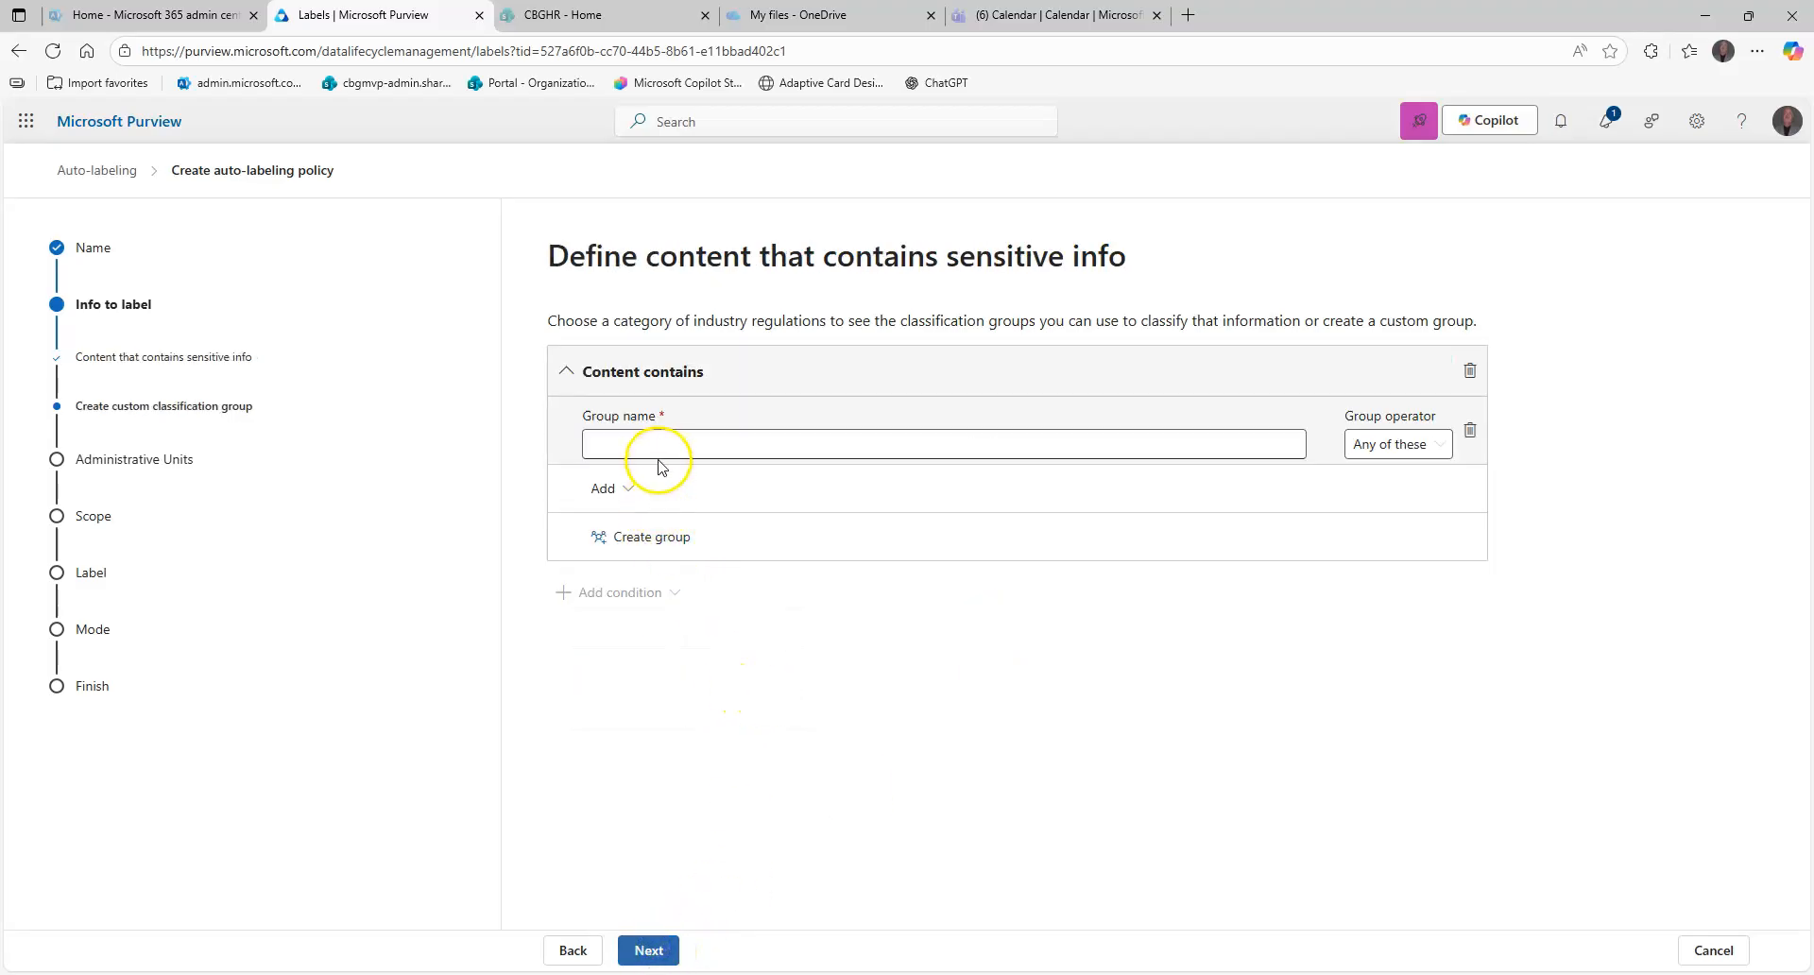
# Search the sensitive info types for "ssn" and add U.S. Social Security Number (SSN) as the content condition.
pyautogui.click(659, 444)
pyautogui.click(628, 489)
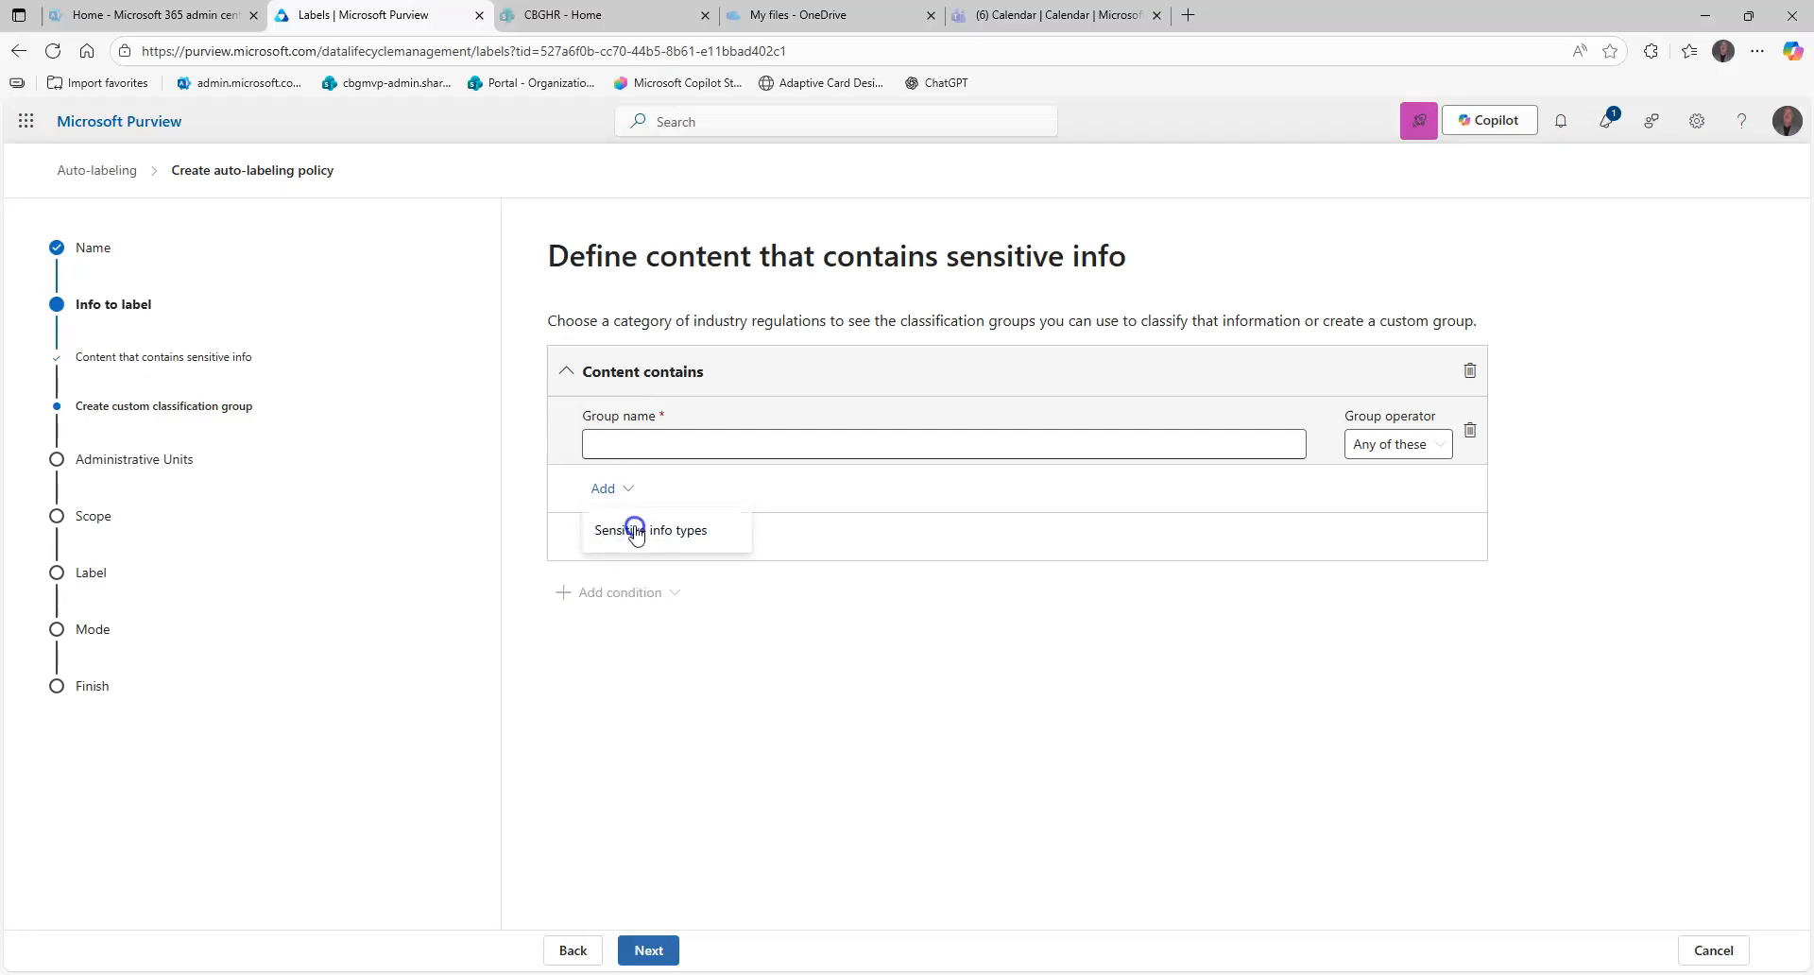
pyautogui.click(634, 532)
pyautogui.click(1386, 284)
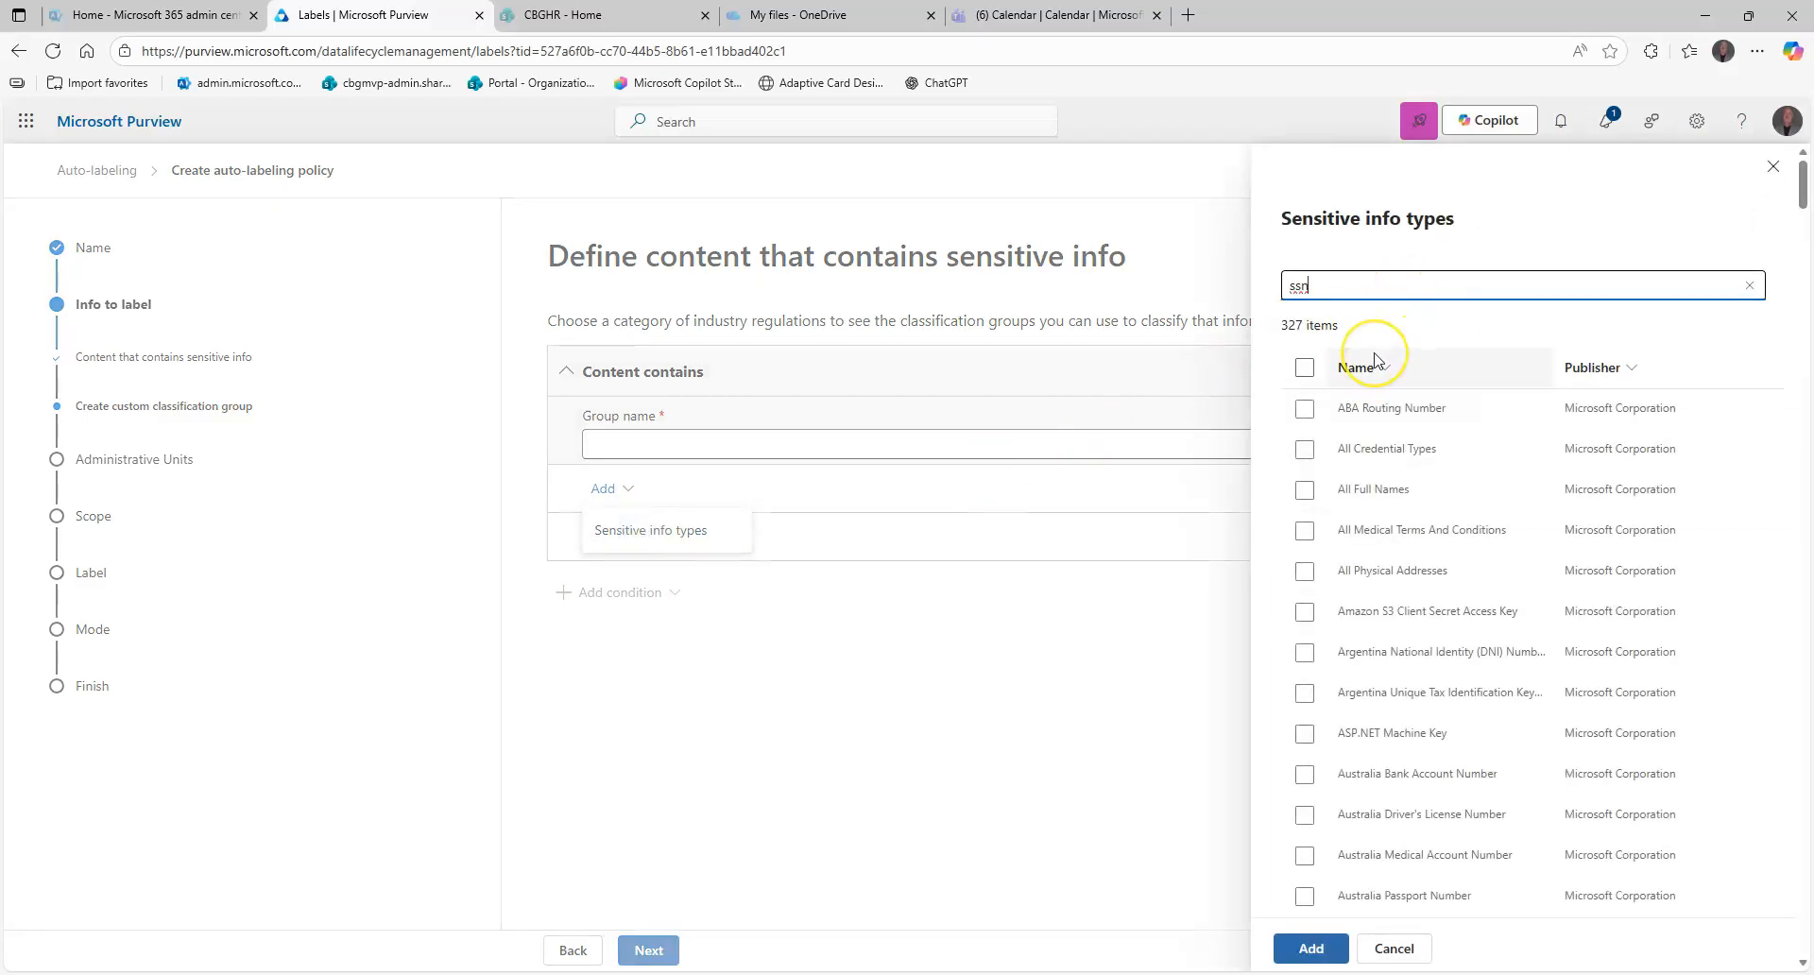
pyautogui.click(1356, 488)
pyautogui.click(1310, 946)
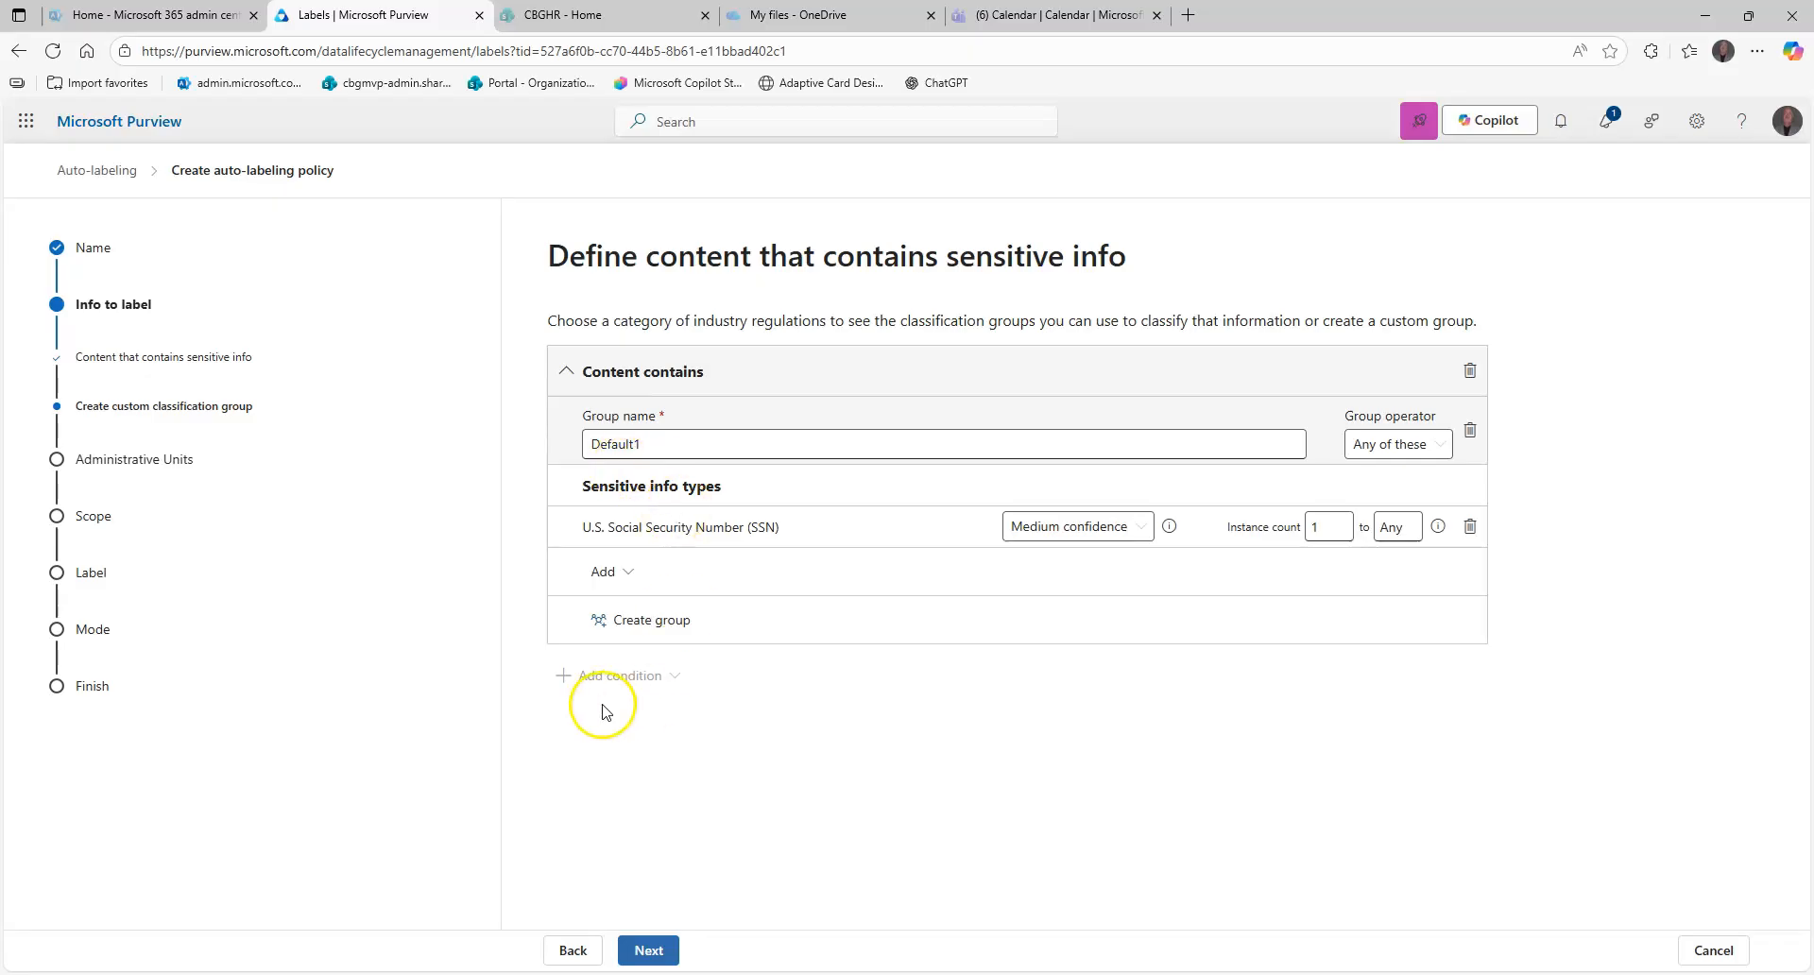
pyautogui.click(658, 940)
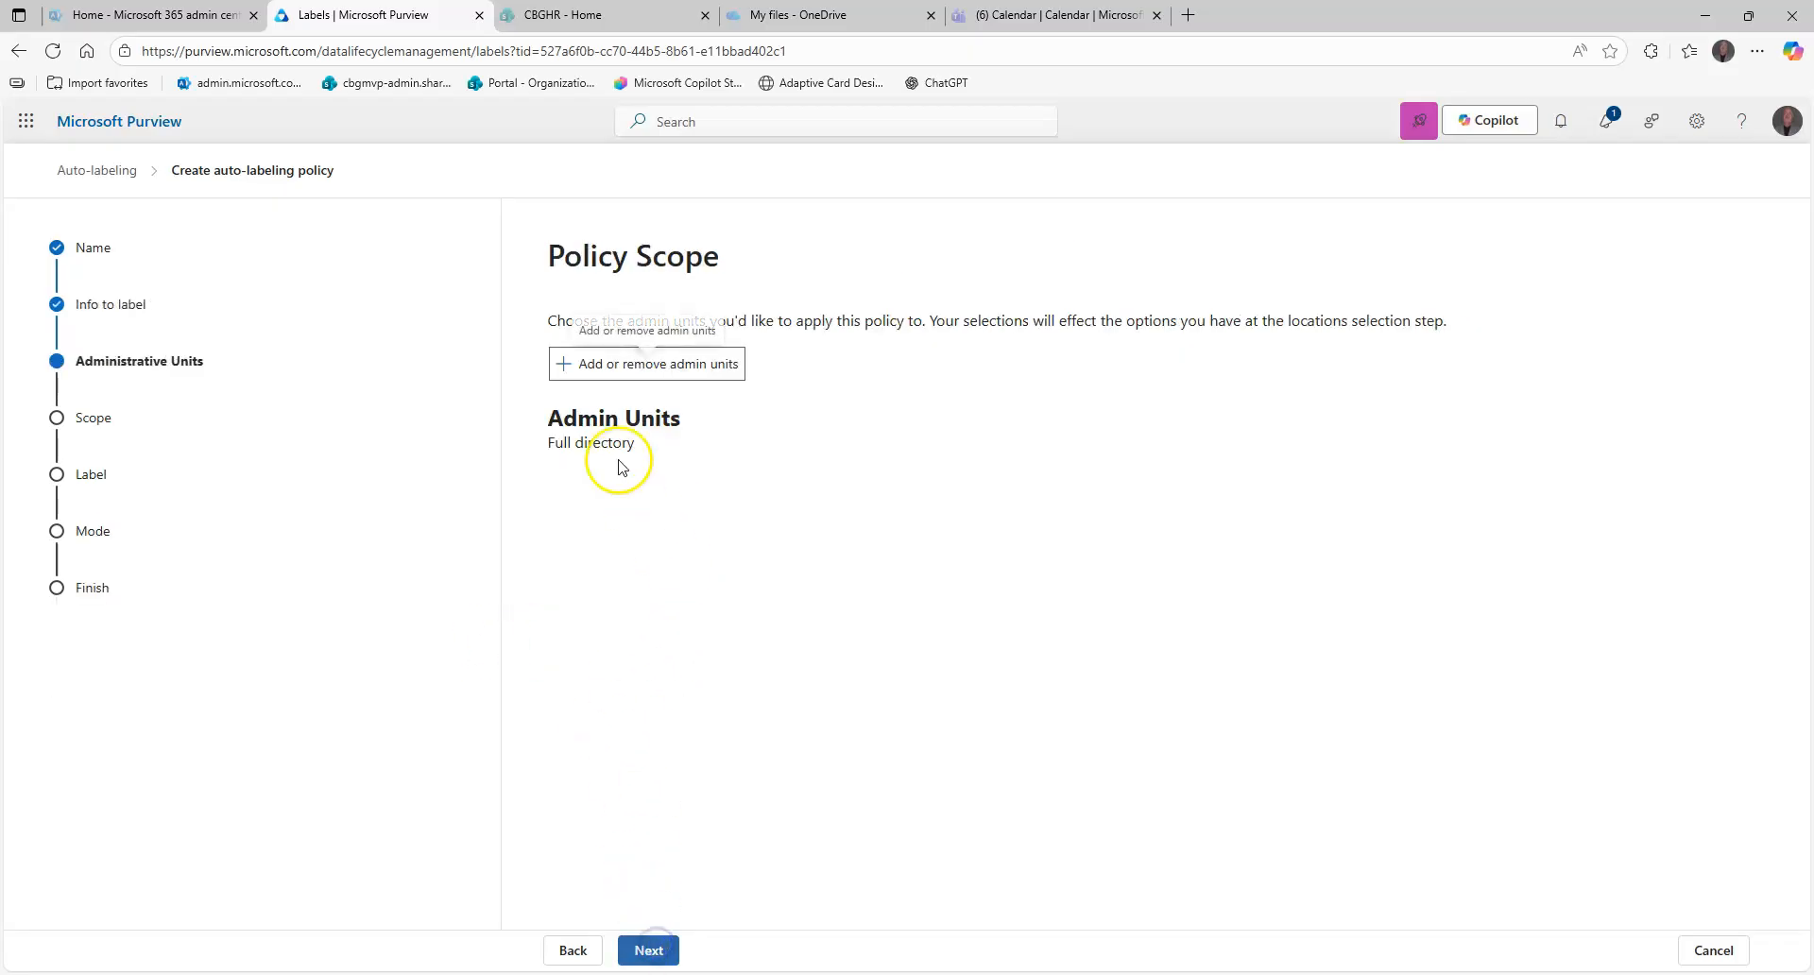
# Keep the full directory as the admin unit and set the policy type to Static.
pyautogui.click(647, 950)
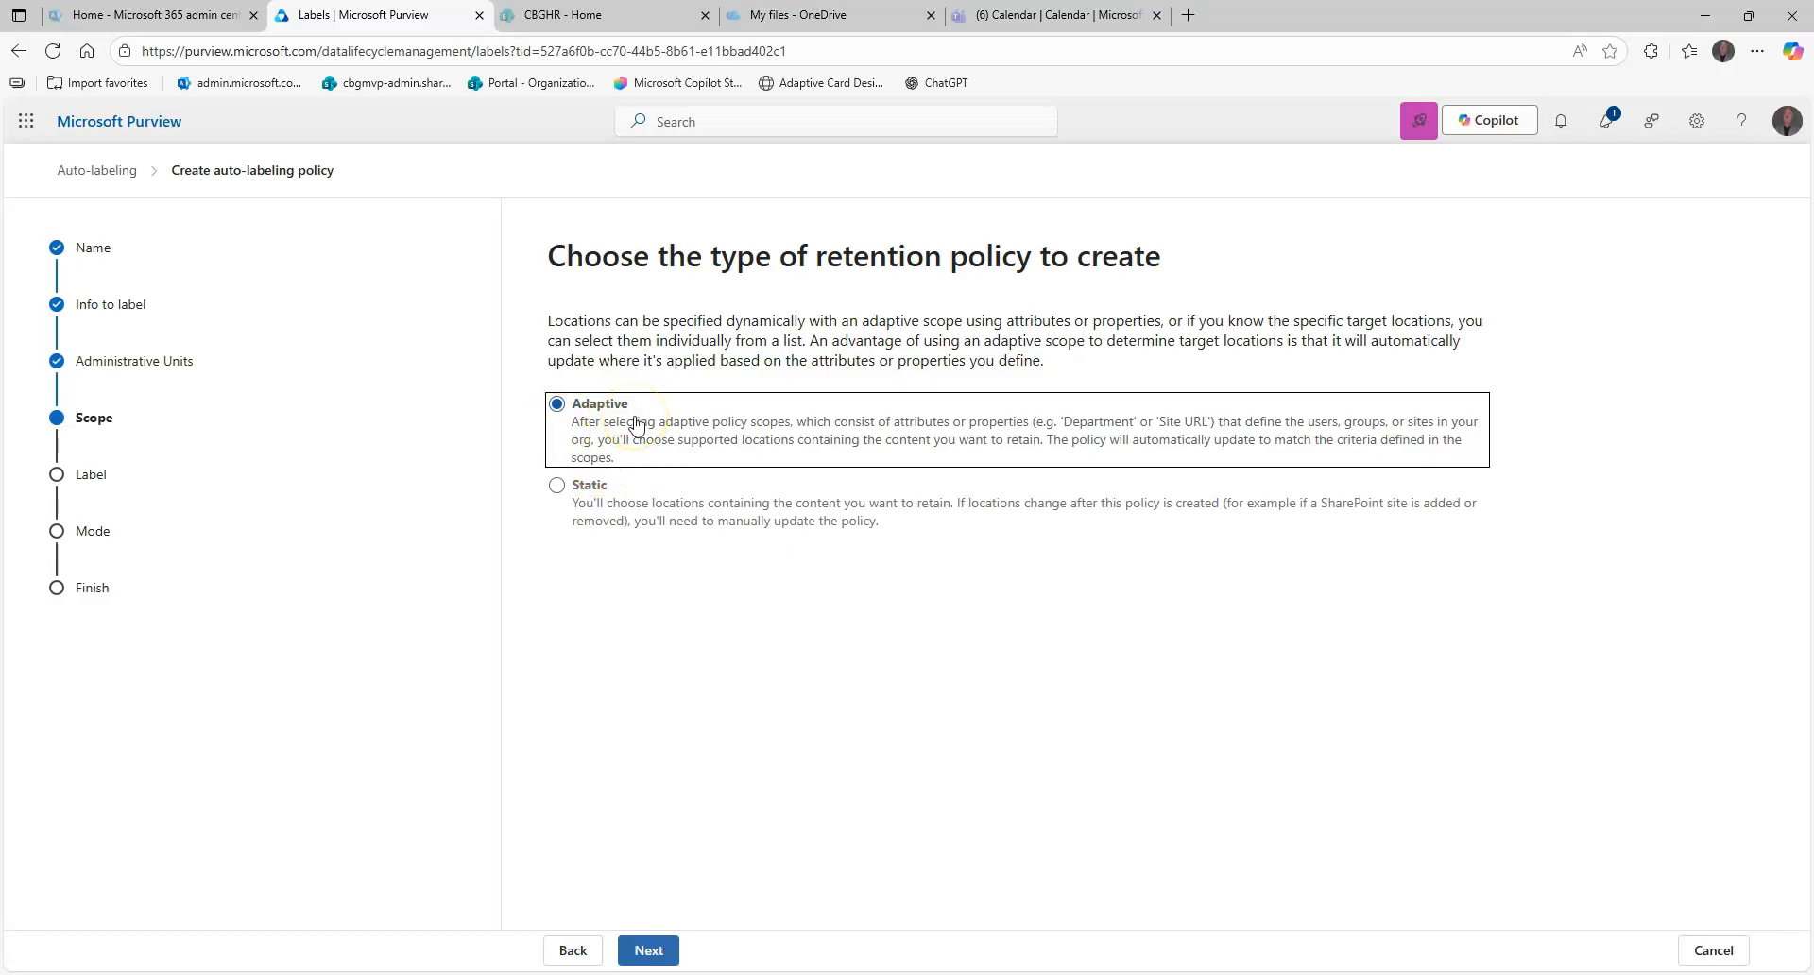
pyautogui.click(596, 487)
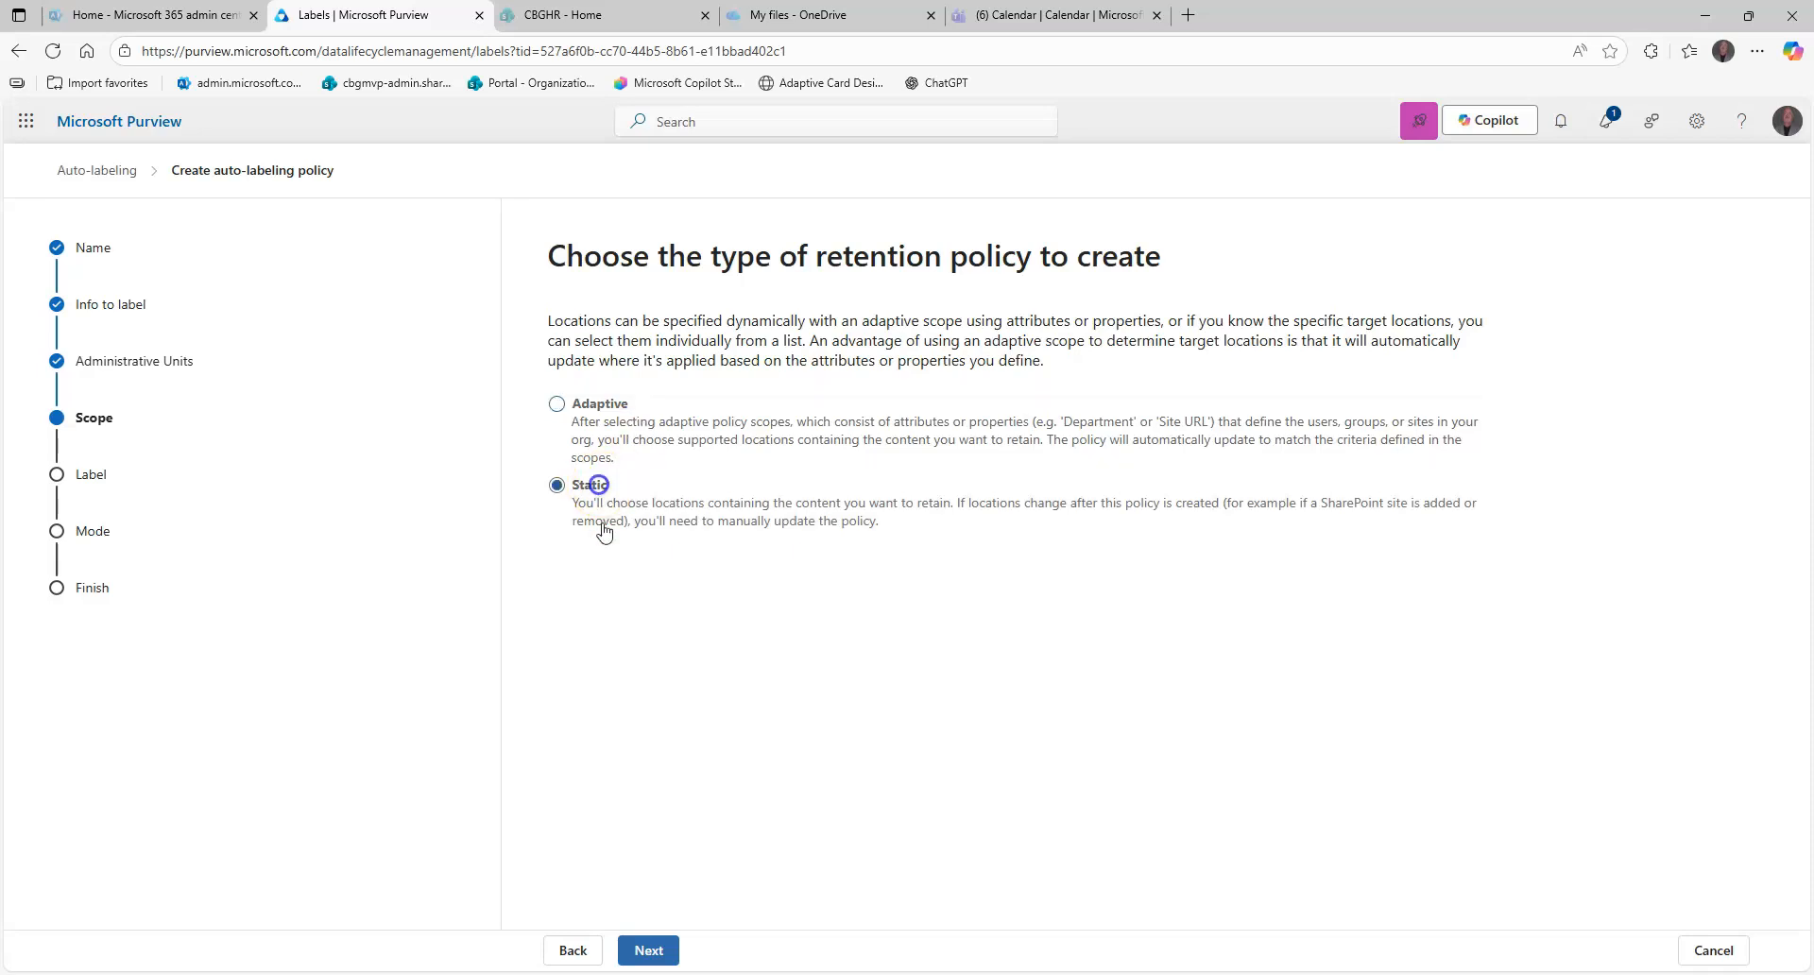
pyautogui.click(668, 947)
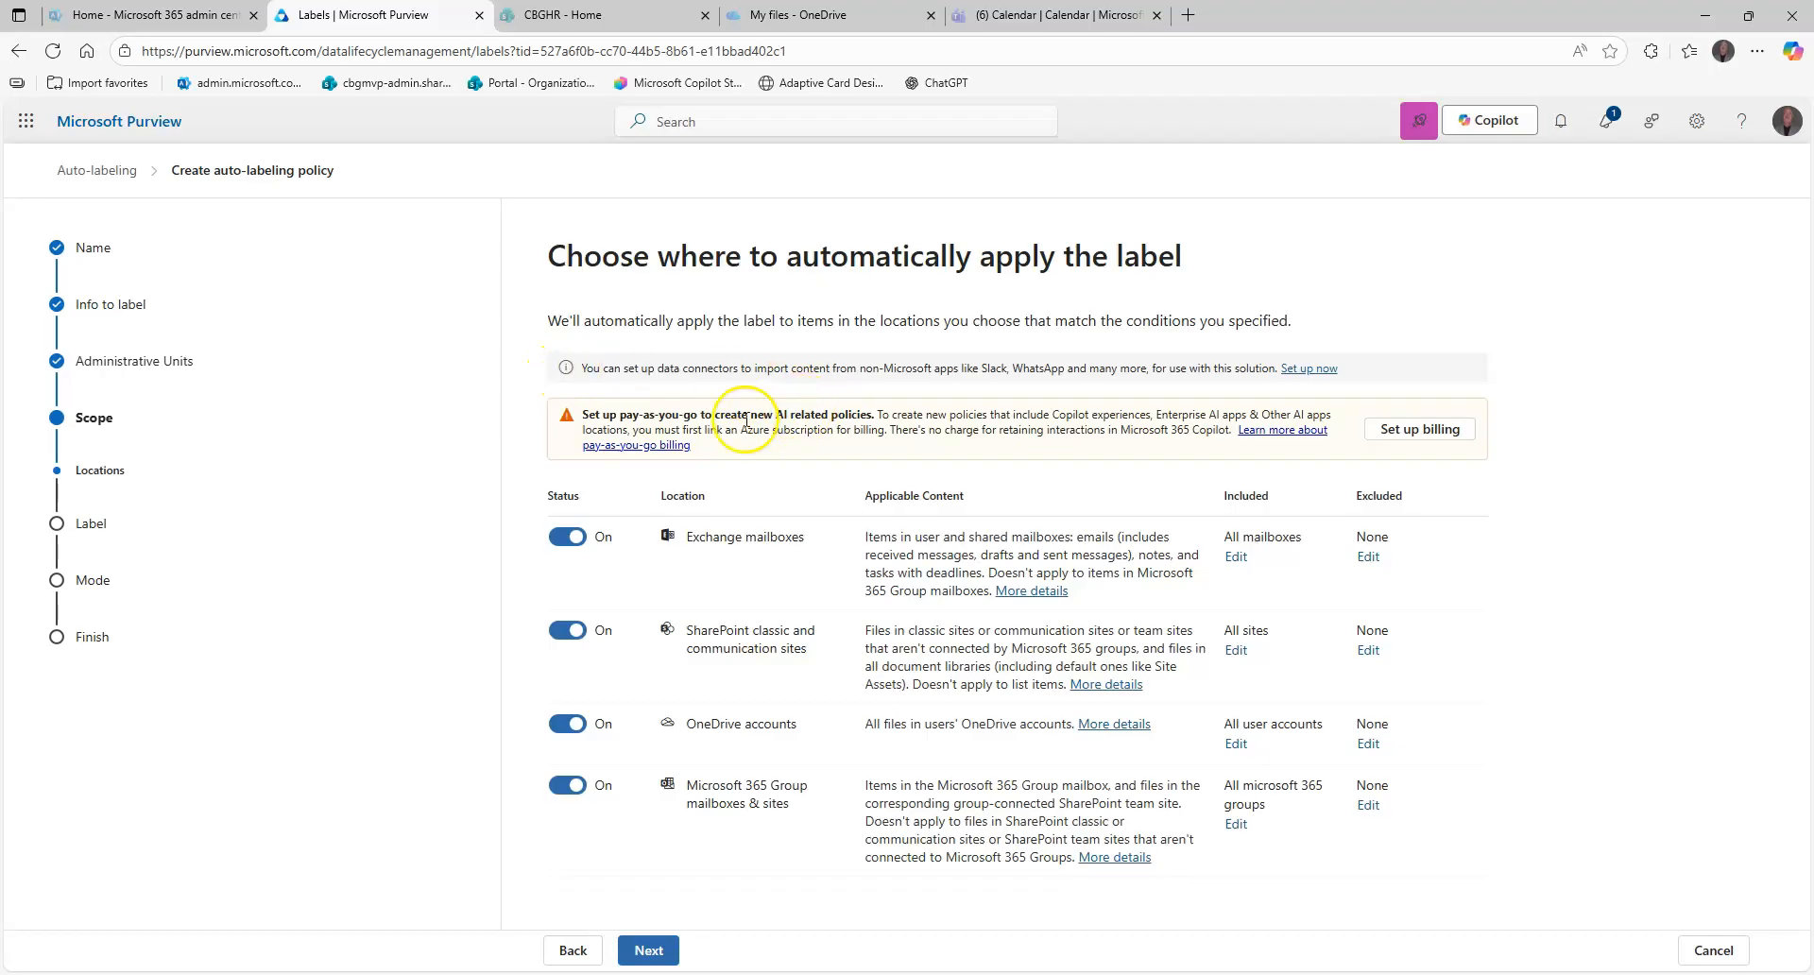
# Exclude Exchange mailboxes from the auto-apply locations, keeping SharePoint sites, OneDrive accounts and Microsoft 365 Group mailboxes and sites on.
pyautogui.click(566, 540)
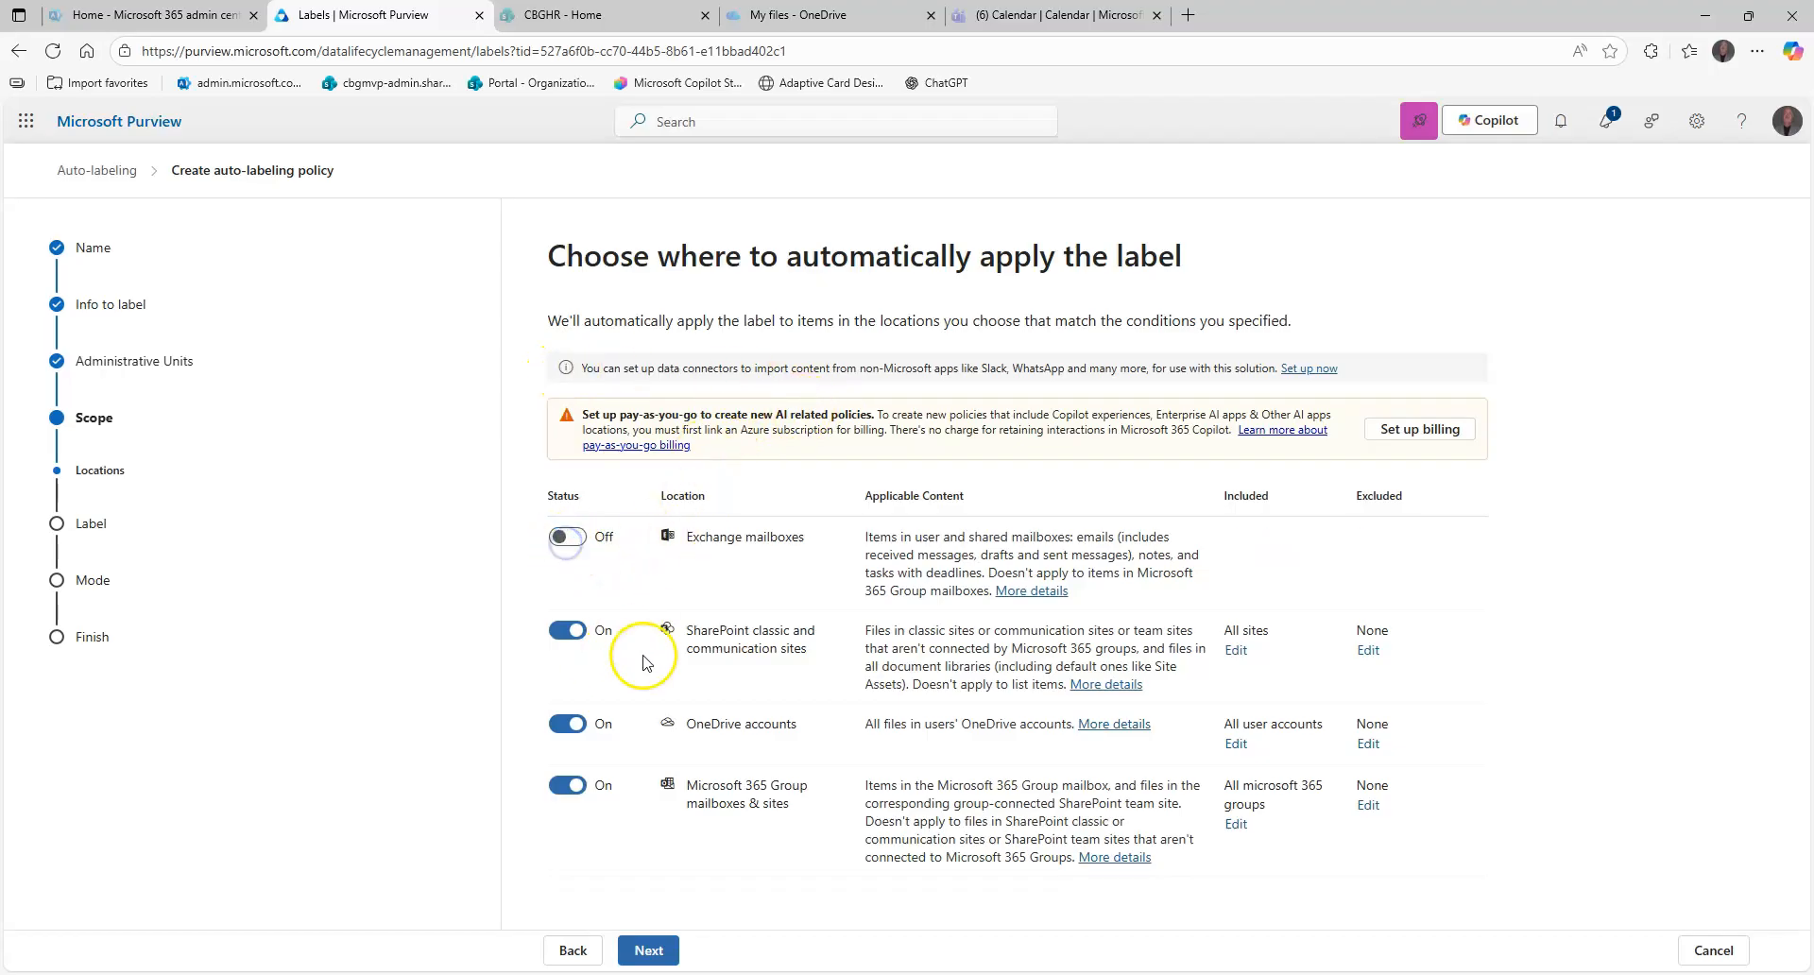
pyautogui.click(568, 630)
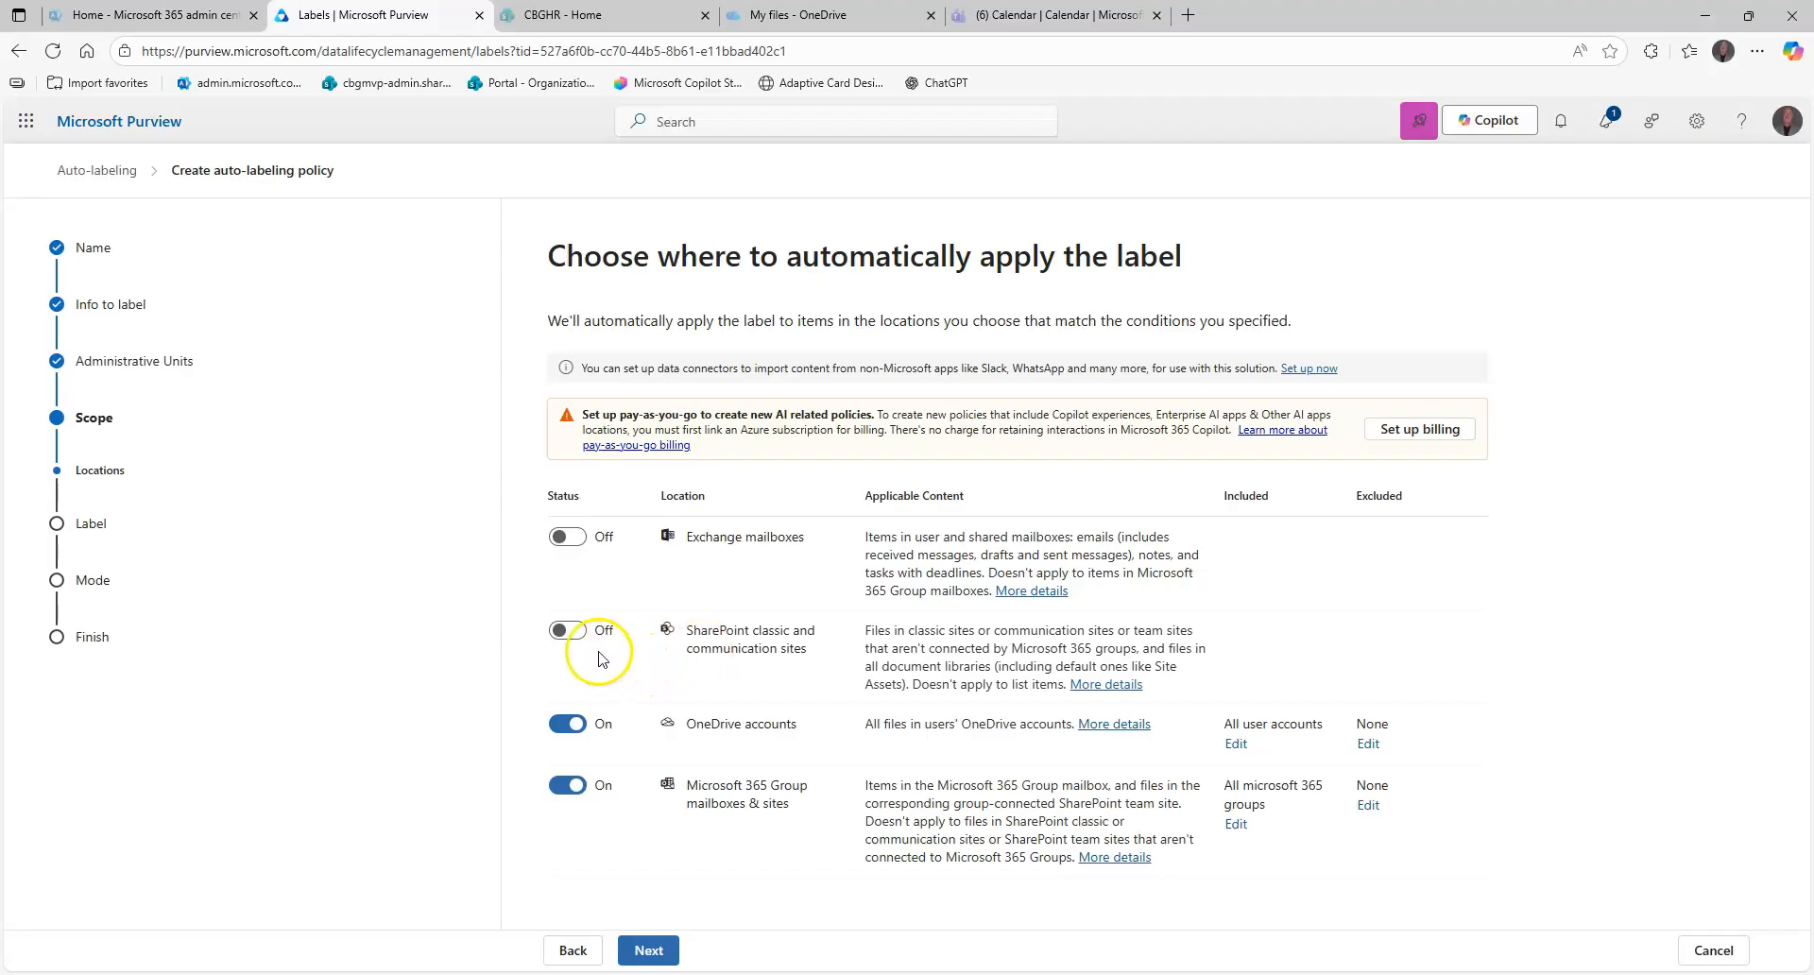
pyautogui.click(570, 631)
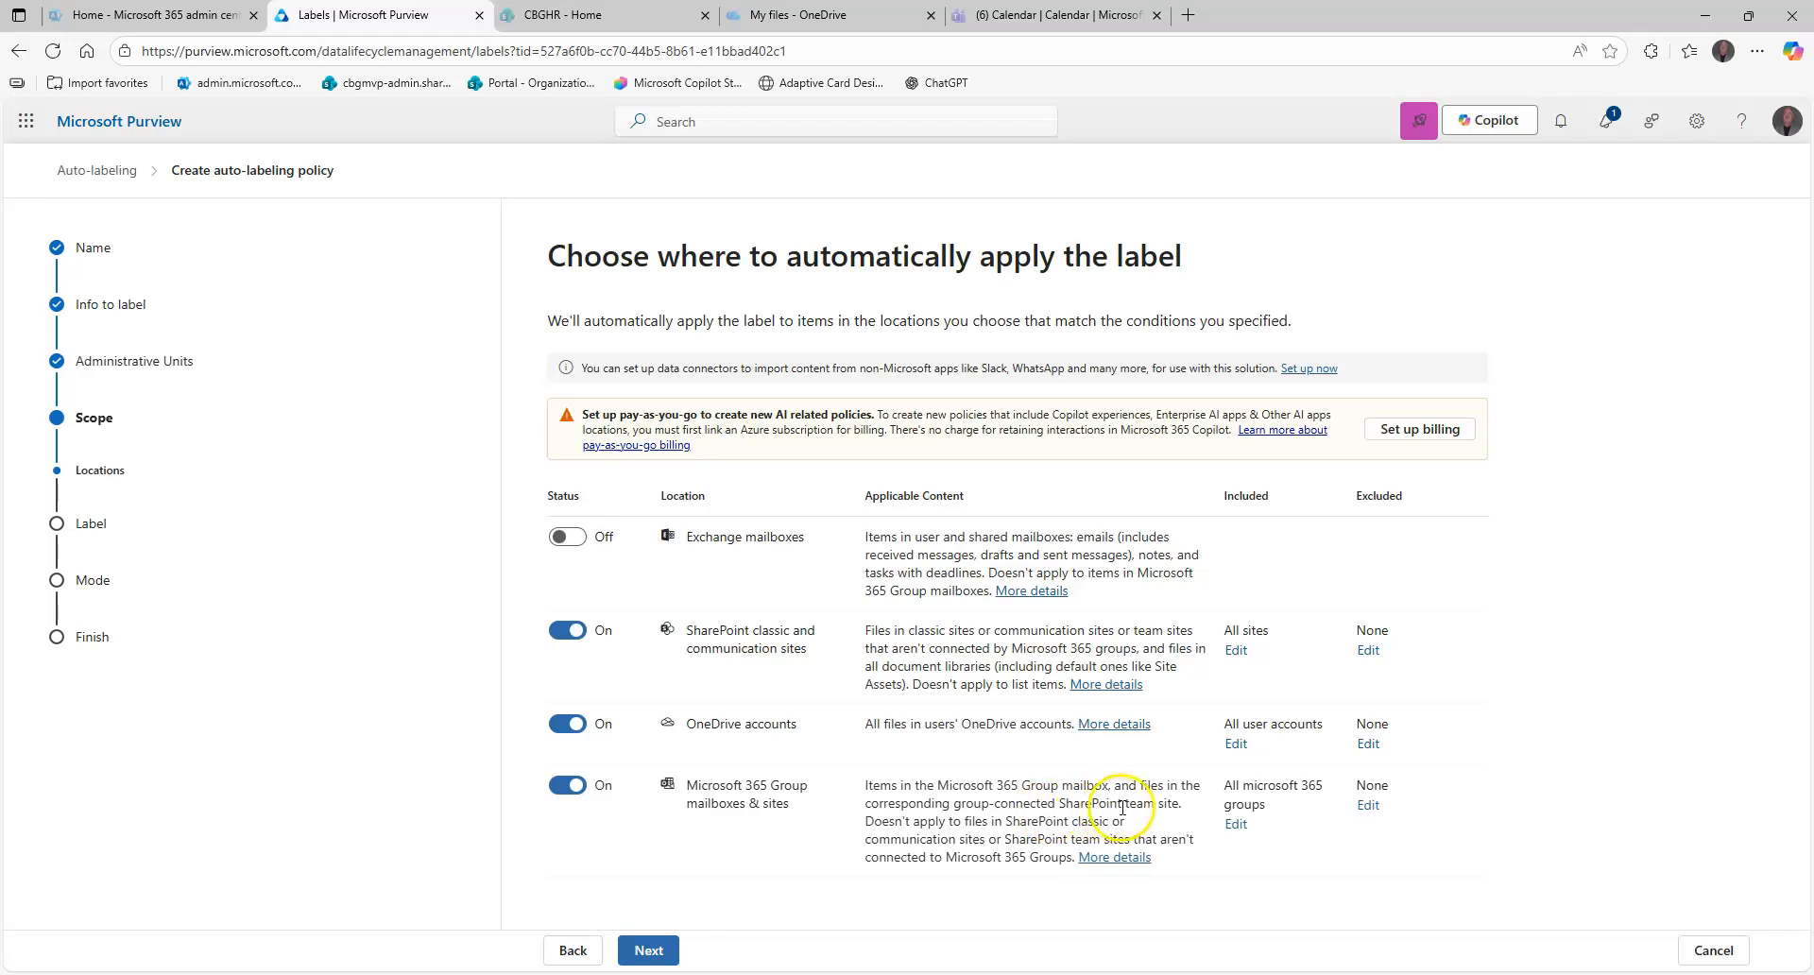
pyautogui.moveTo(1157, 805); pyautogui.dragTo(1065, 805)
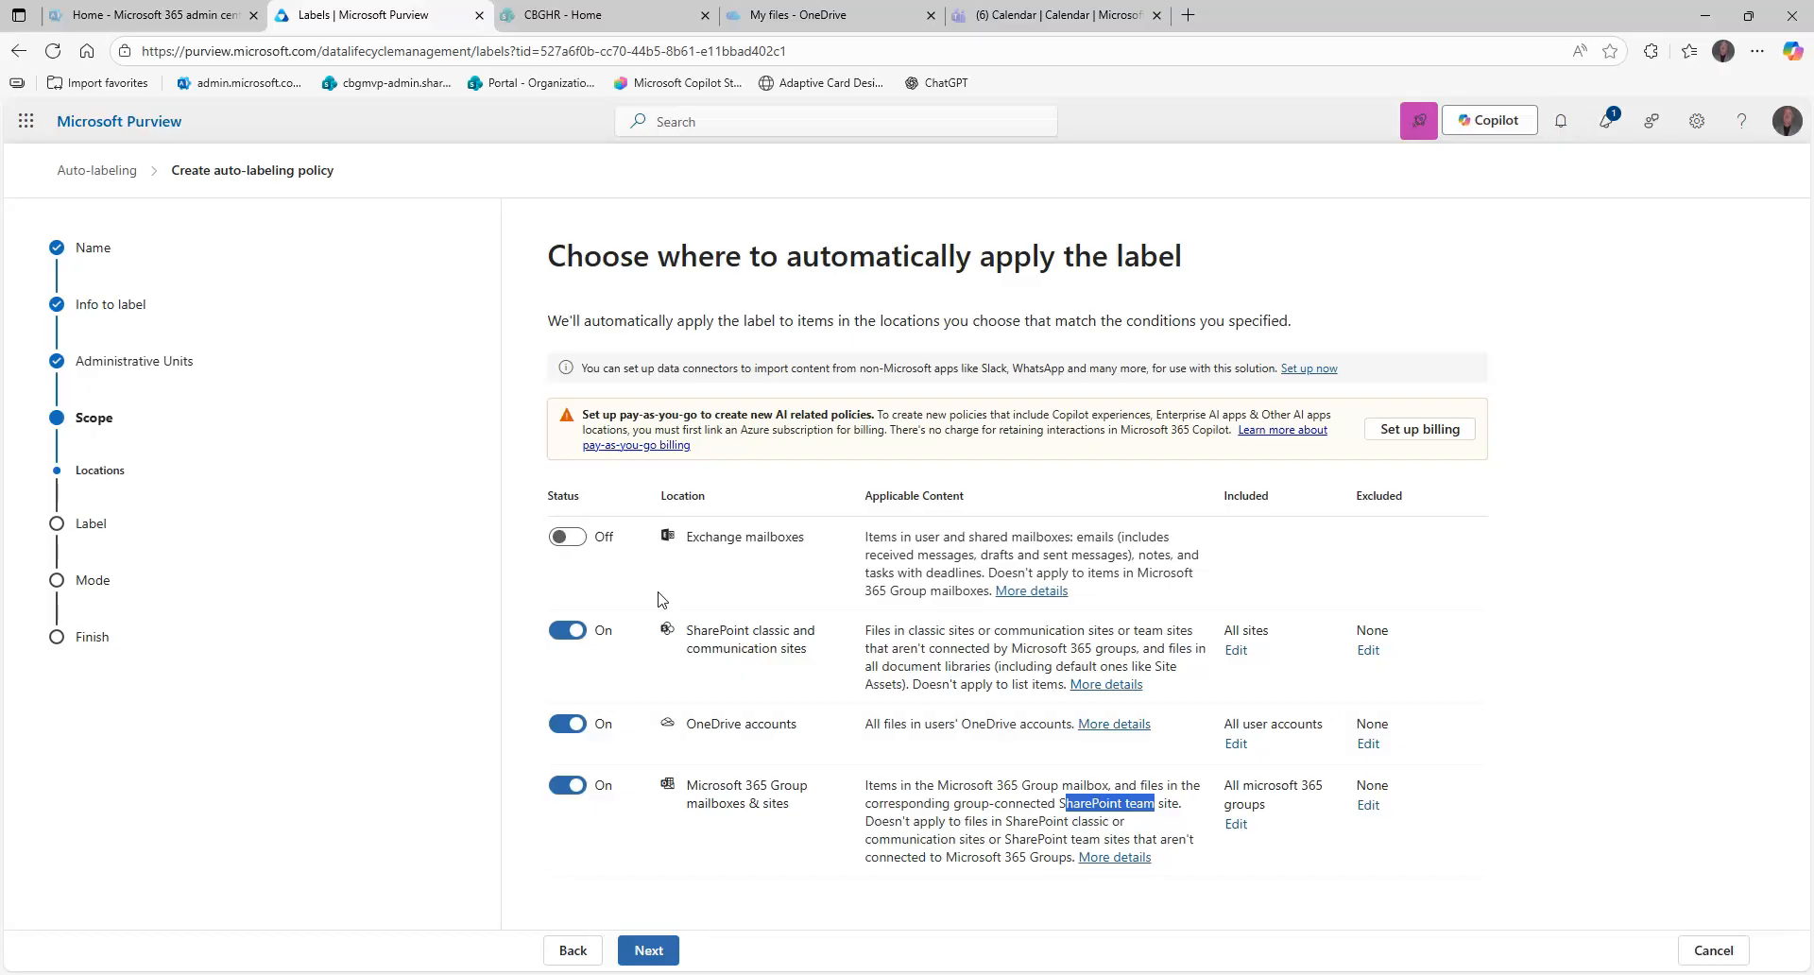
# Accept the chosen locations and keep SSN SIT - Retain 7 years as the label to auto-apply.
pyautogui.click(650, 951)
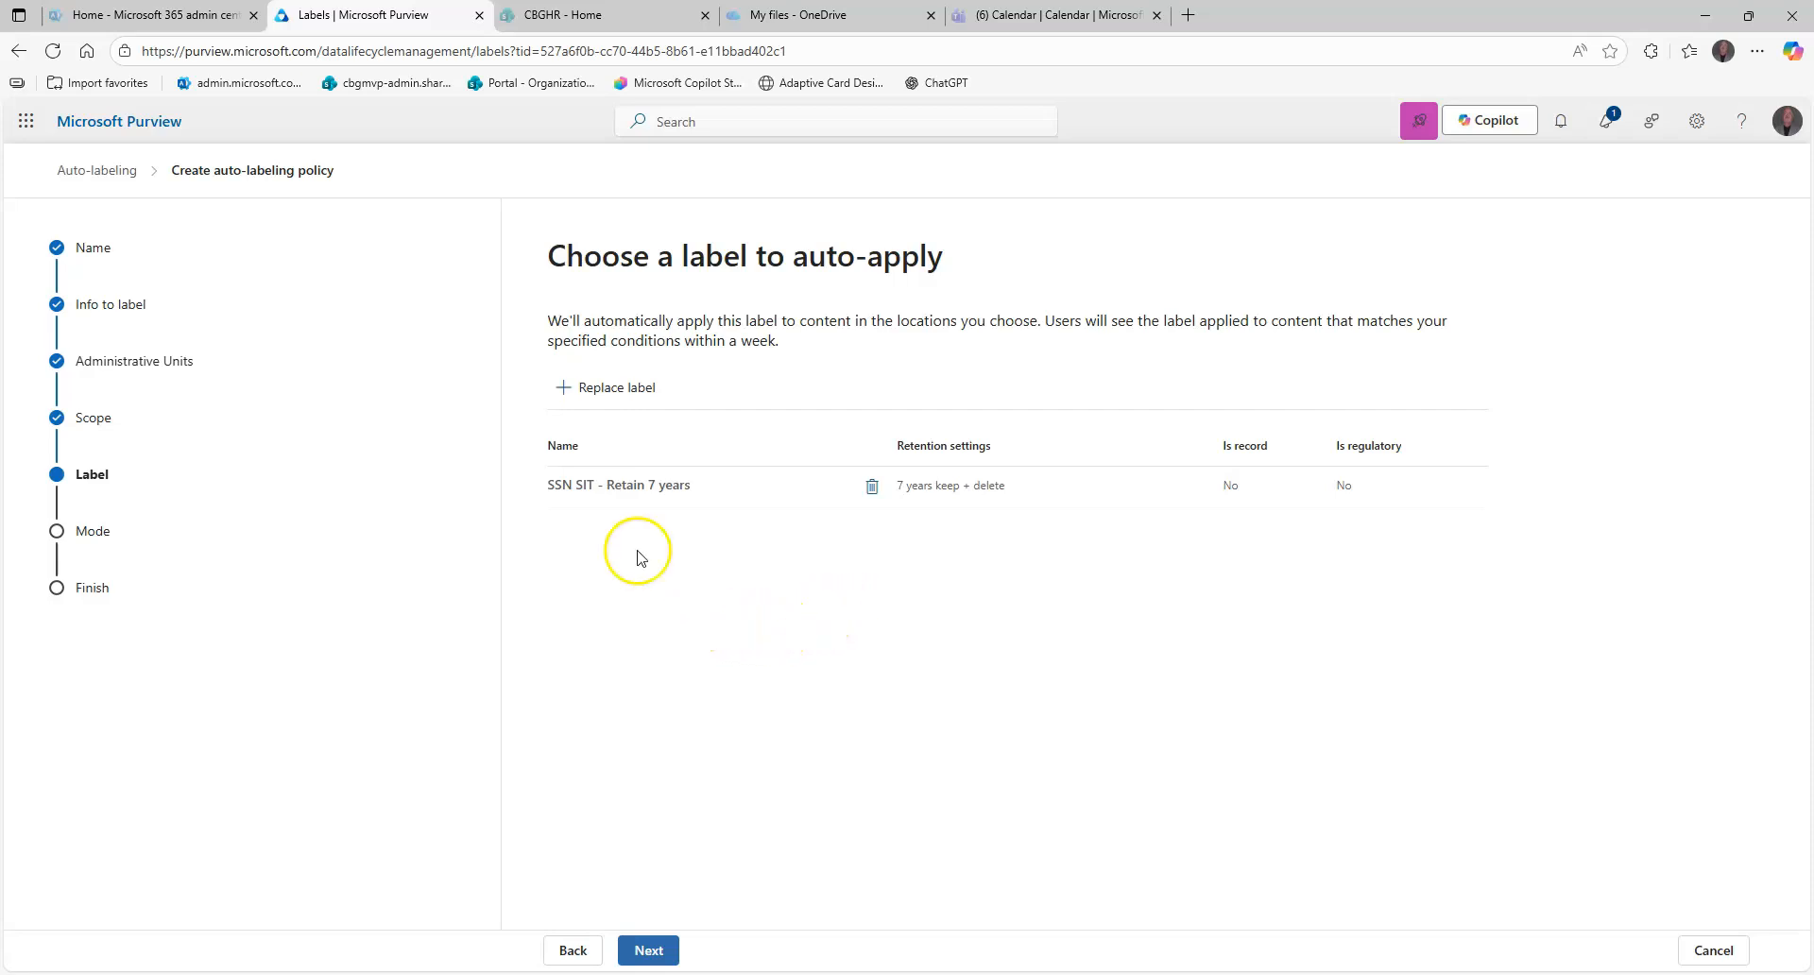
pyautogui.click(619, 387)
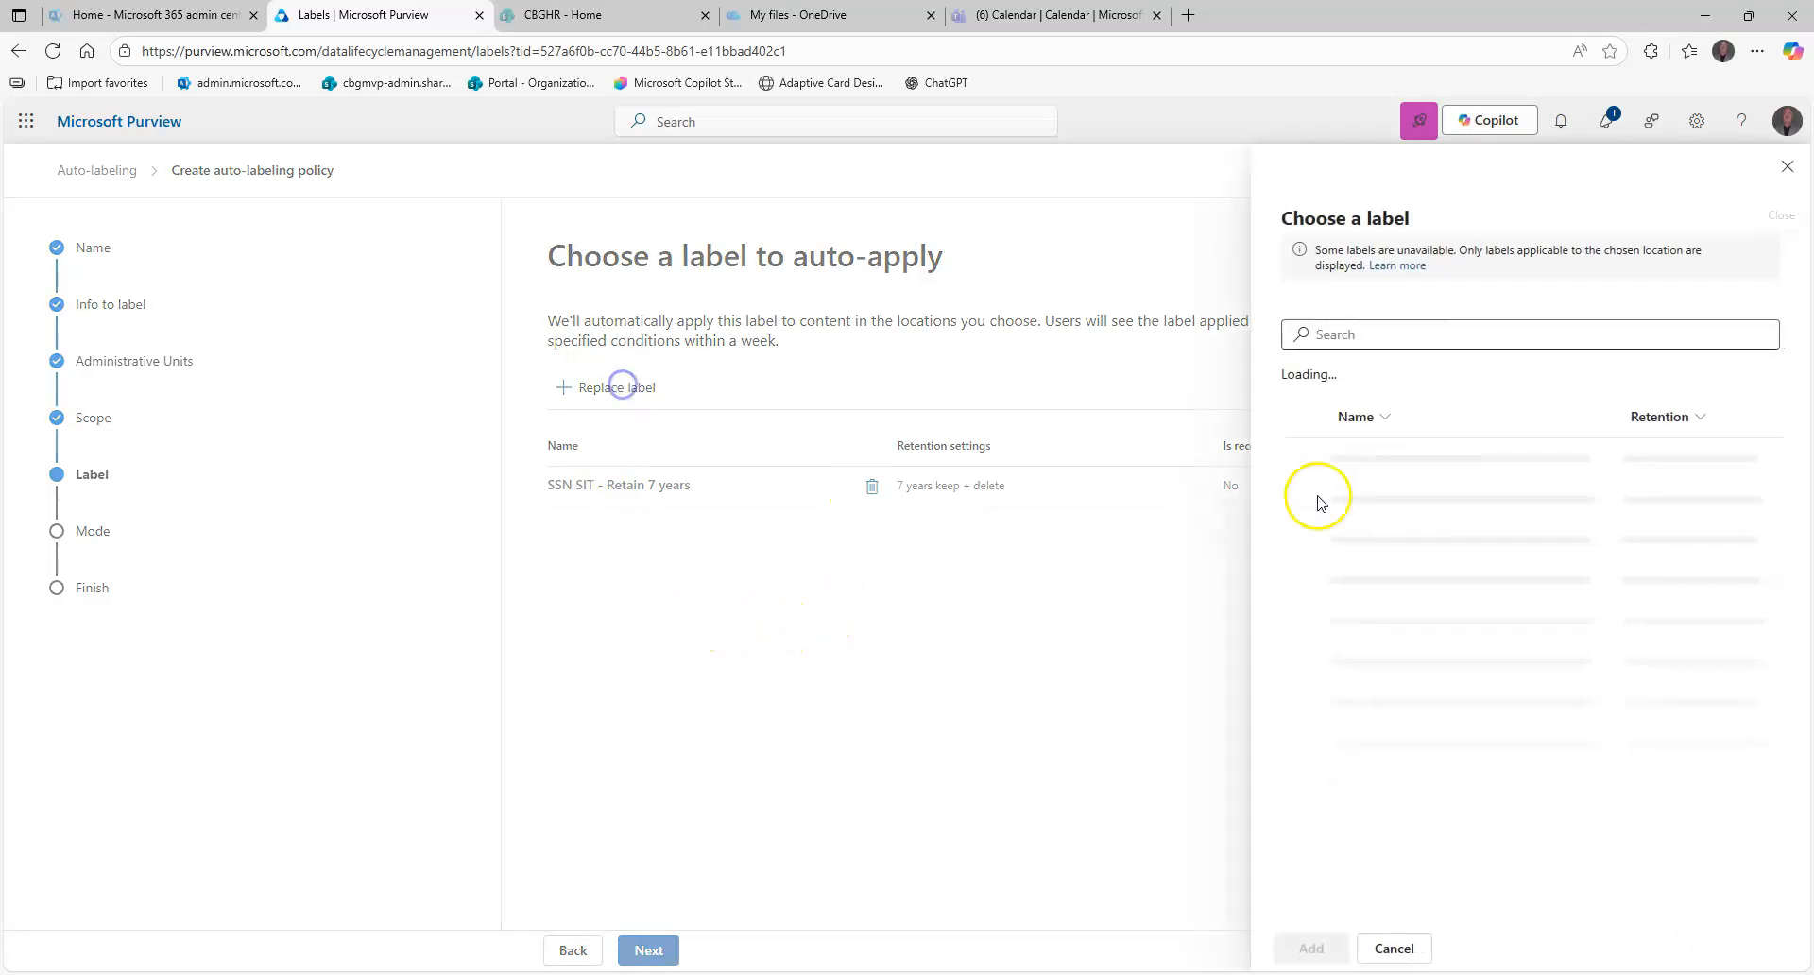
pyautogui.click(1786, 167)
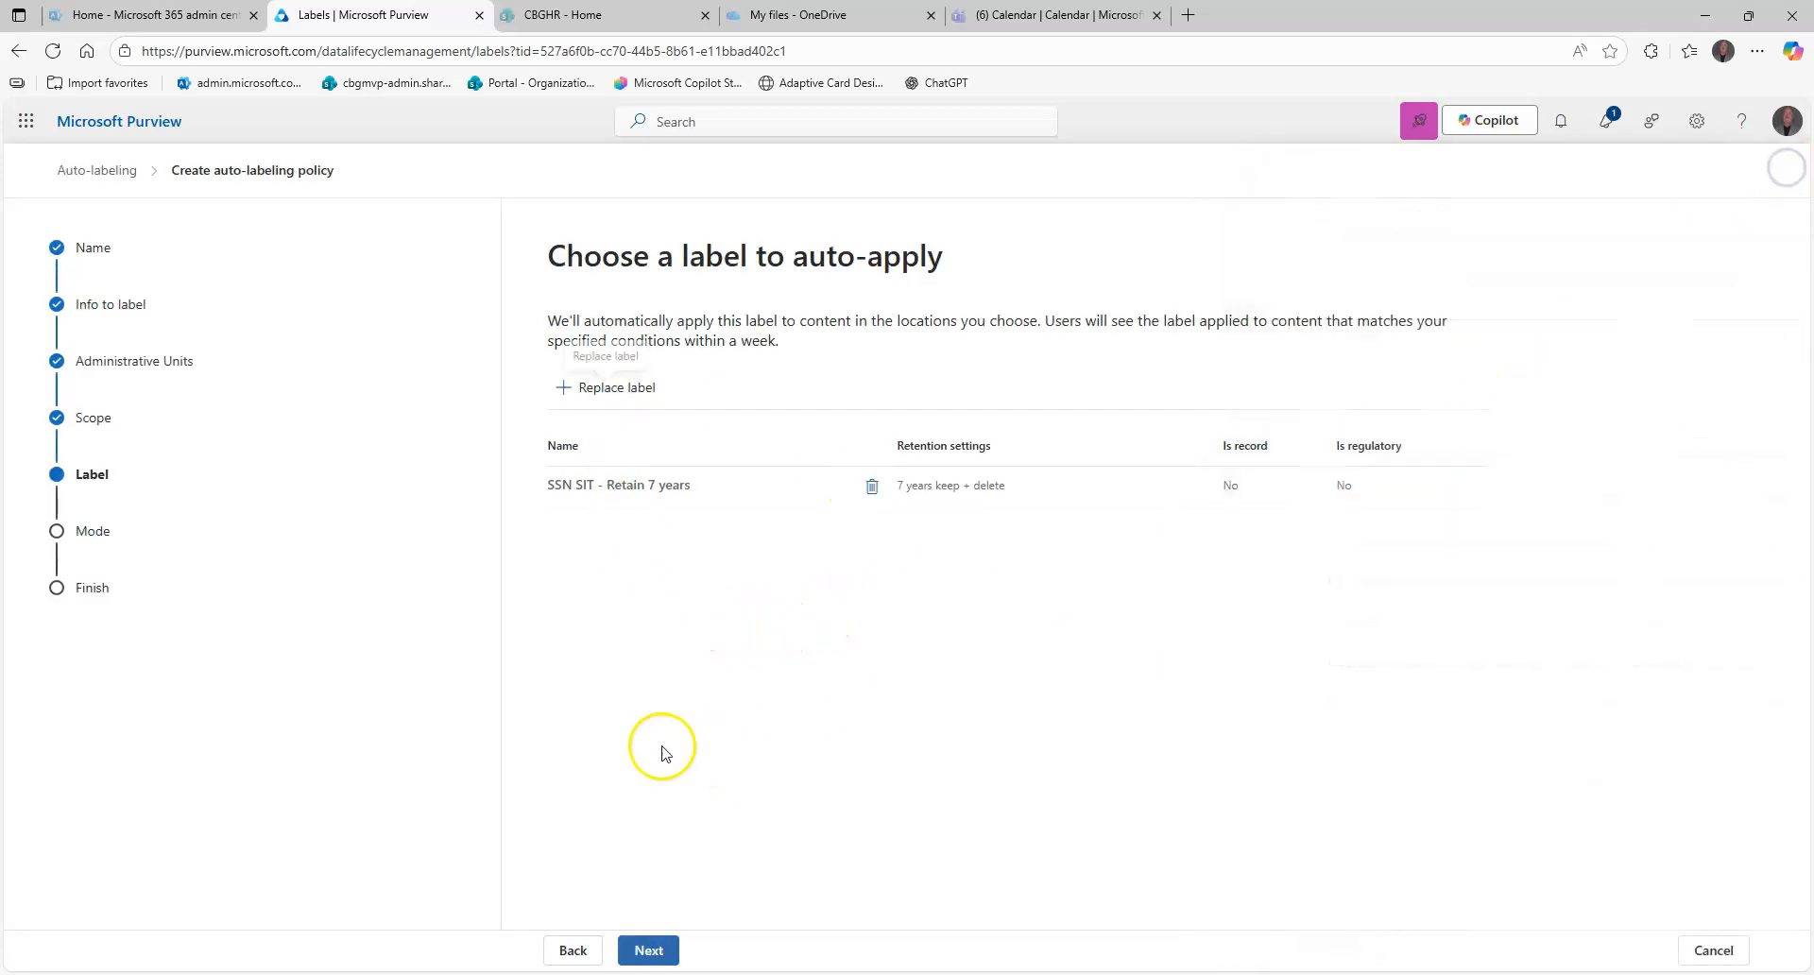
pyautogui.click(648, 950)
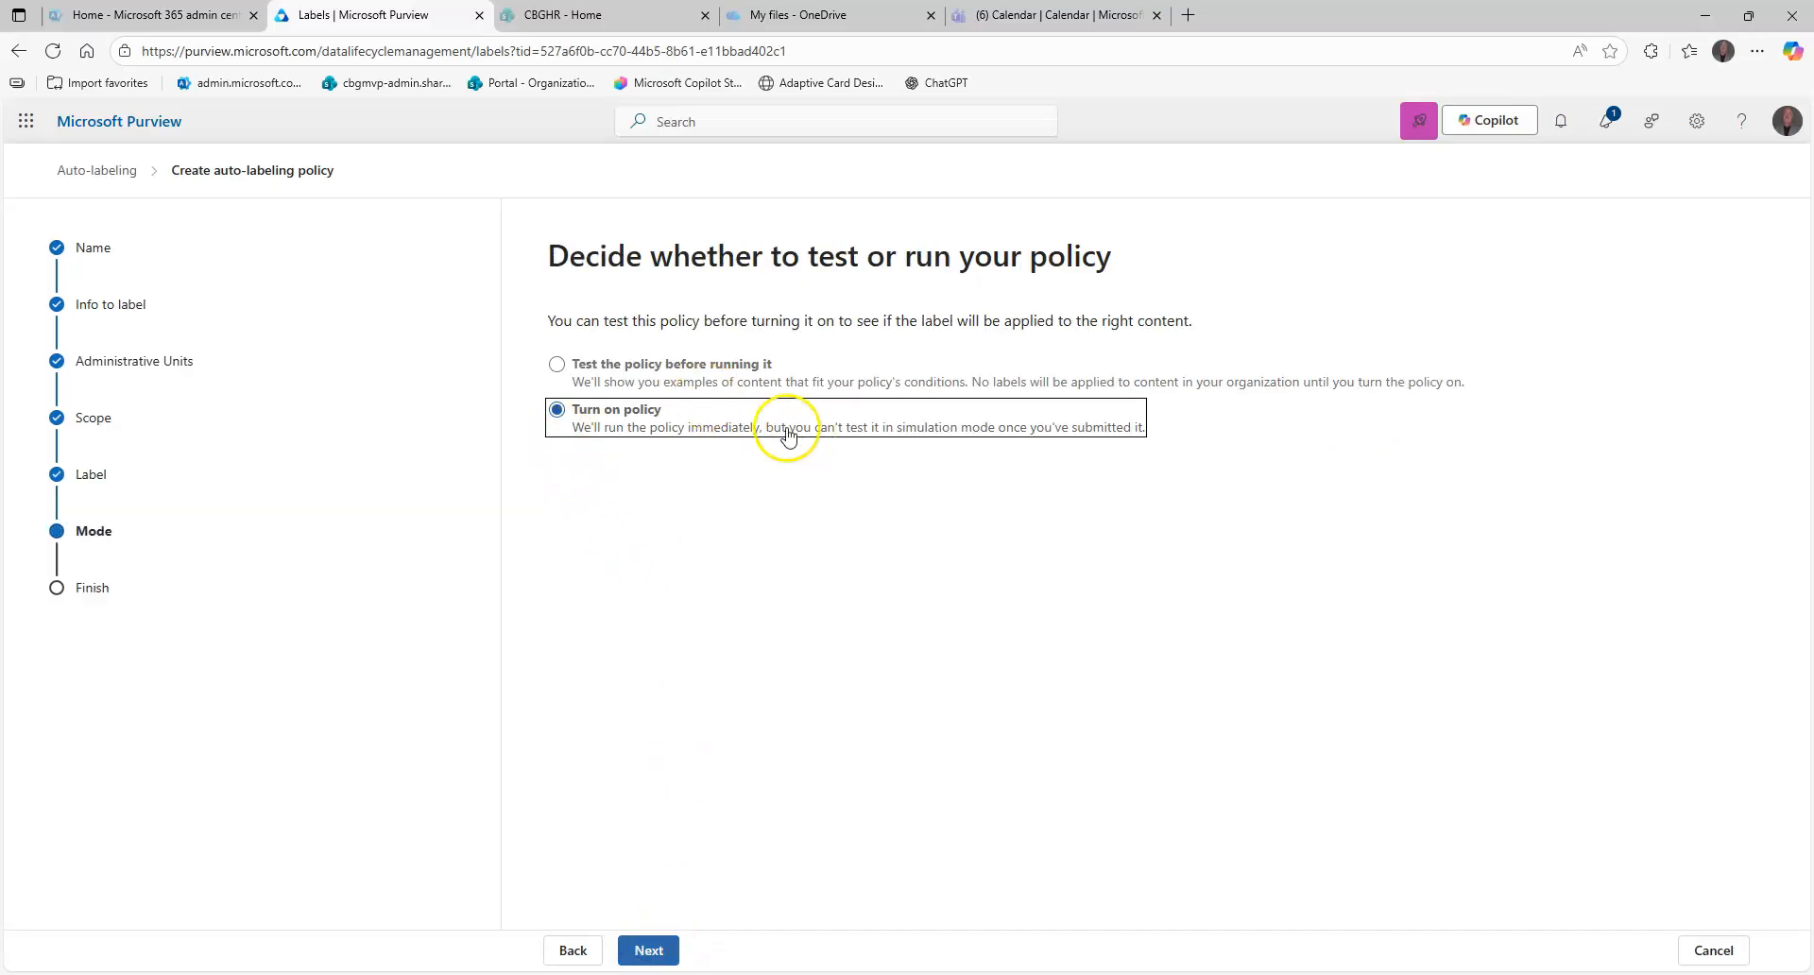
# Set the policy mode to test the policy before running it and try to submit the auto-labeling policy.
pyautogui.click(615, 370)
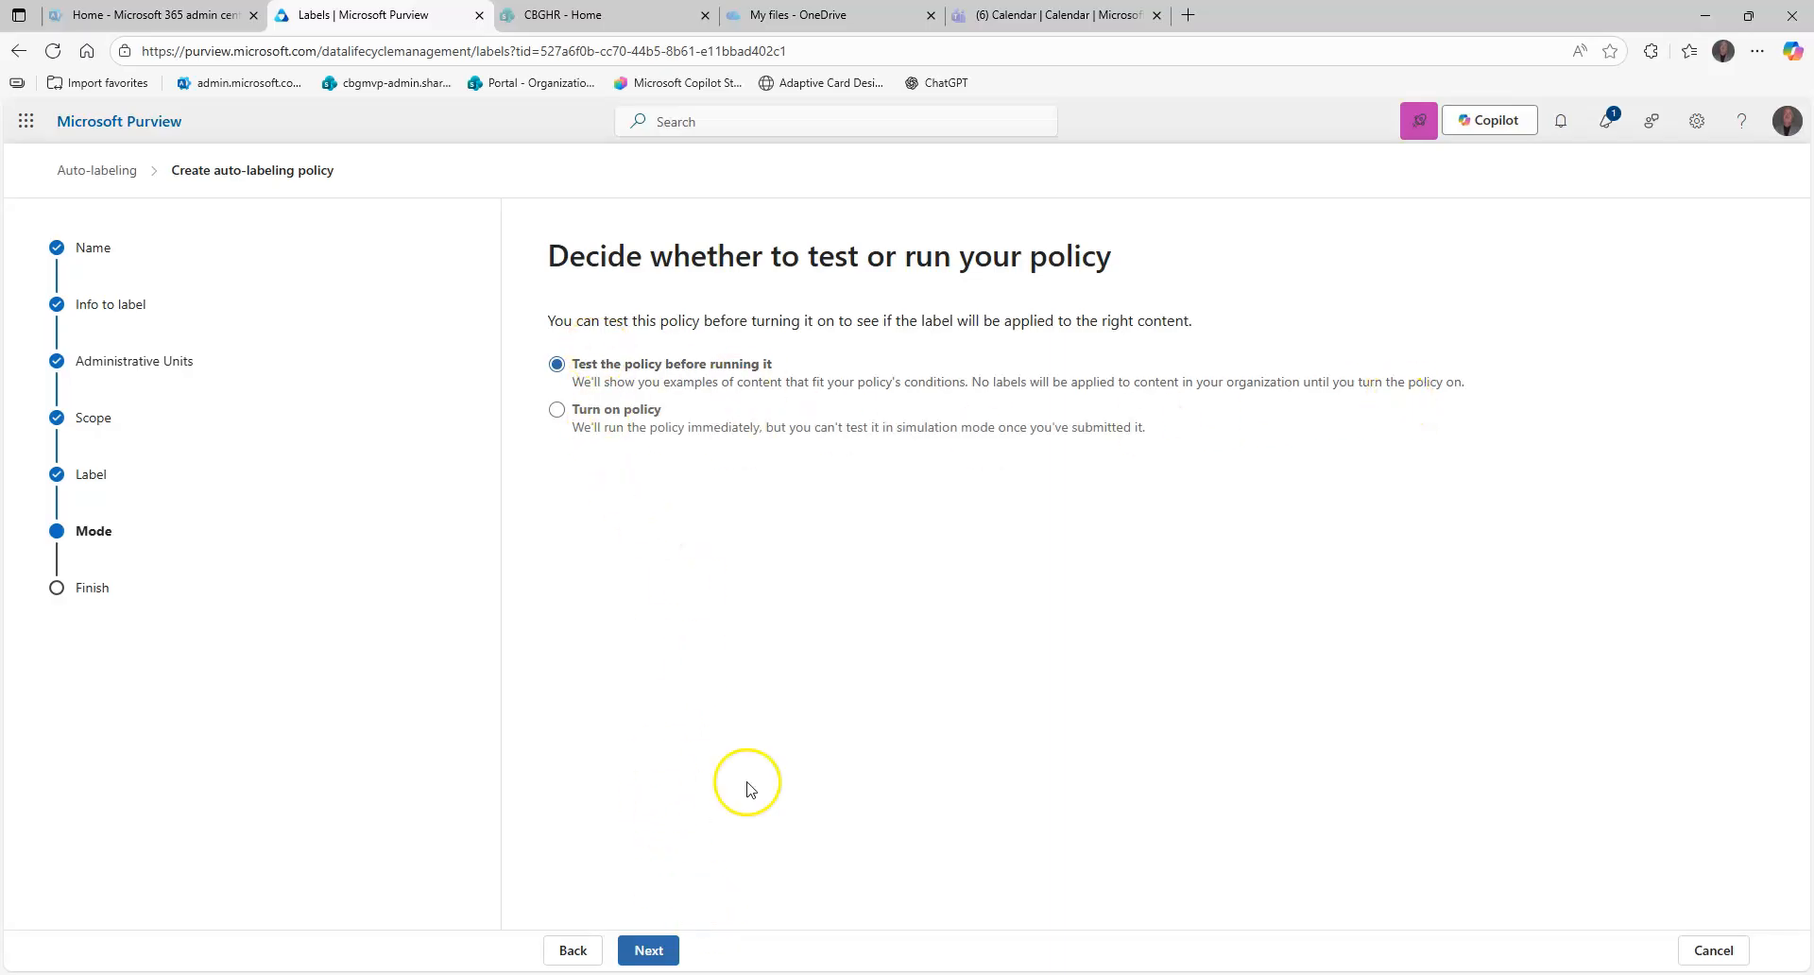
pyautogui.click(666, 952)
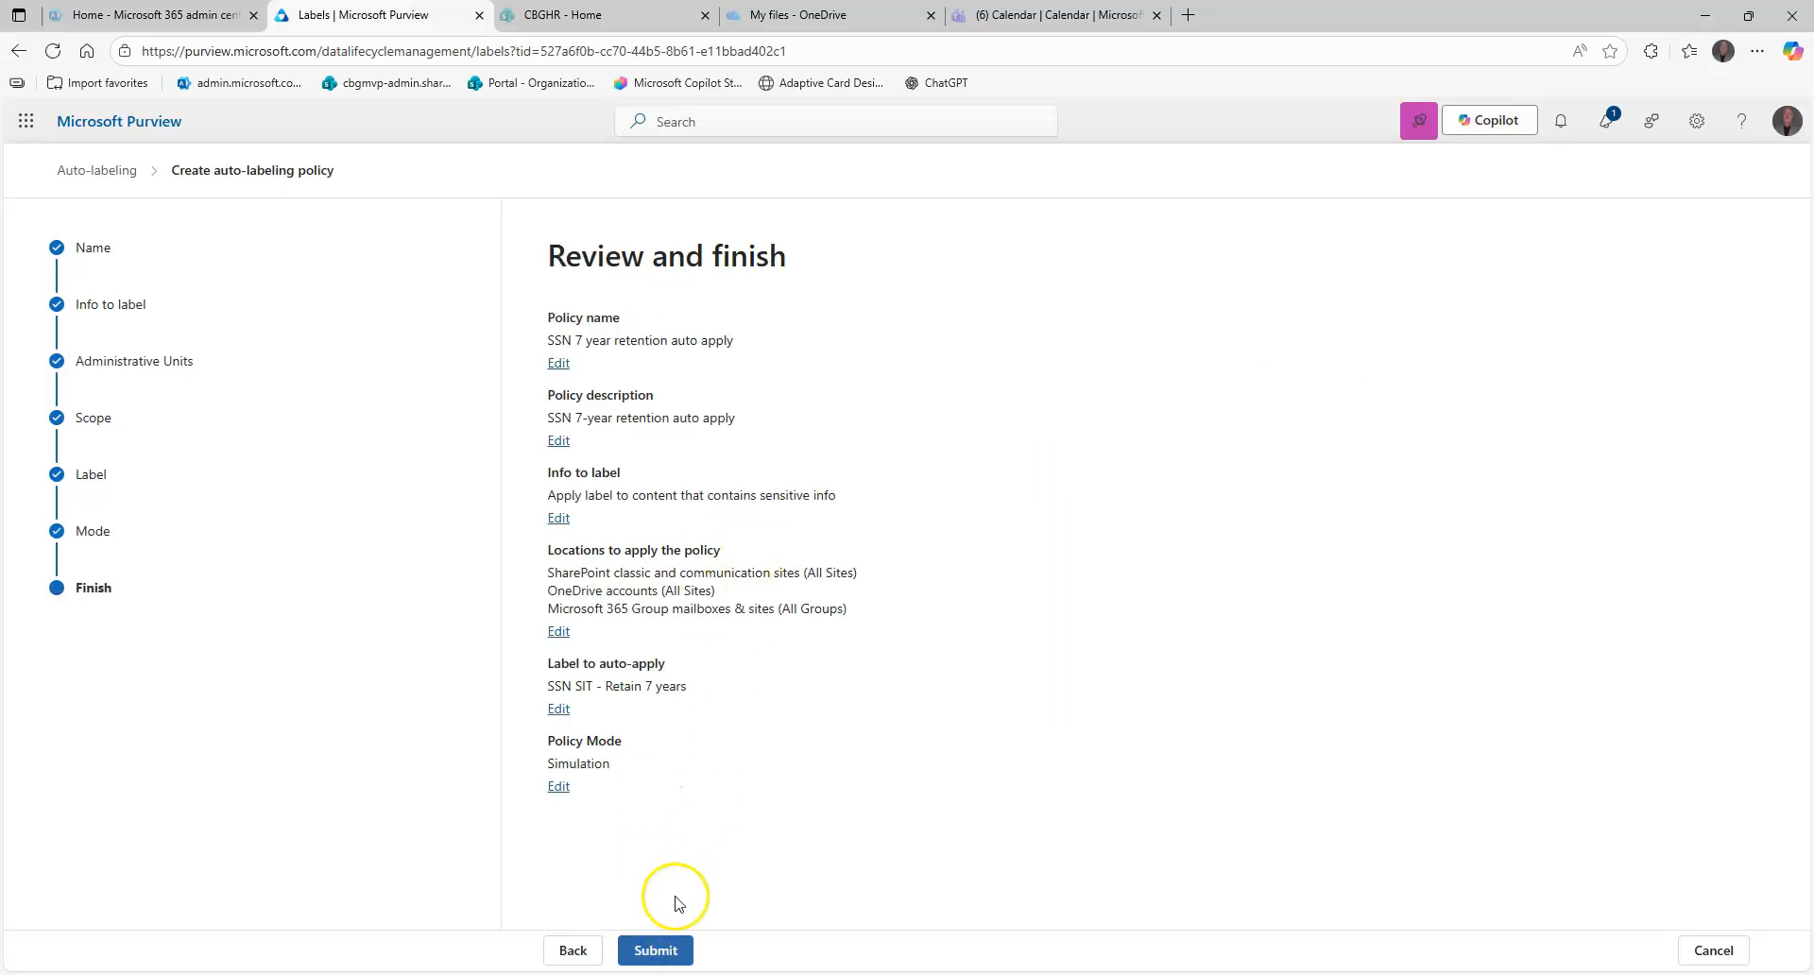
pyautogui.click(661, 954)
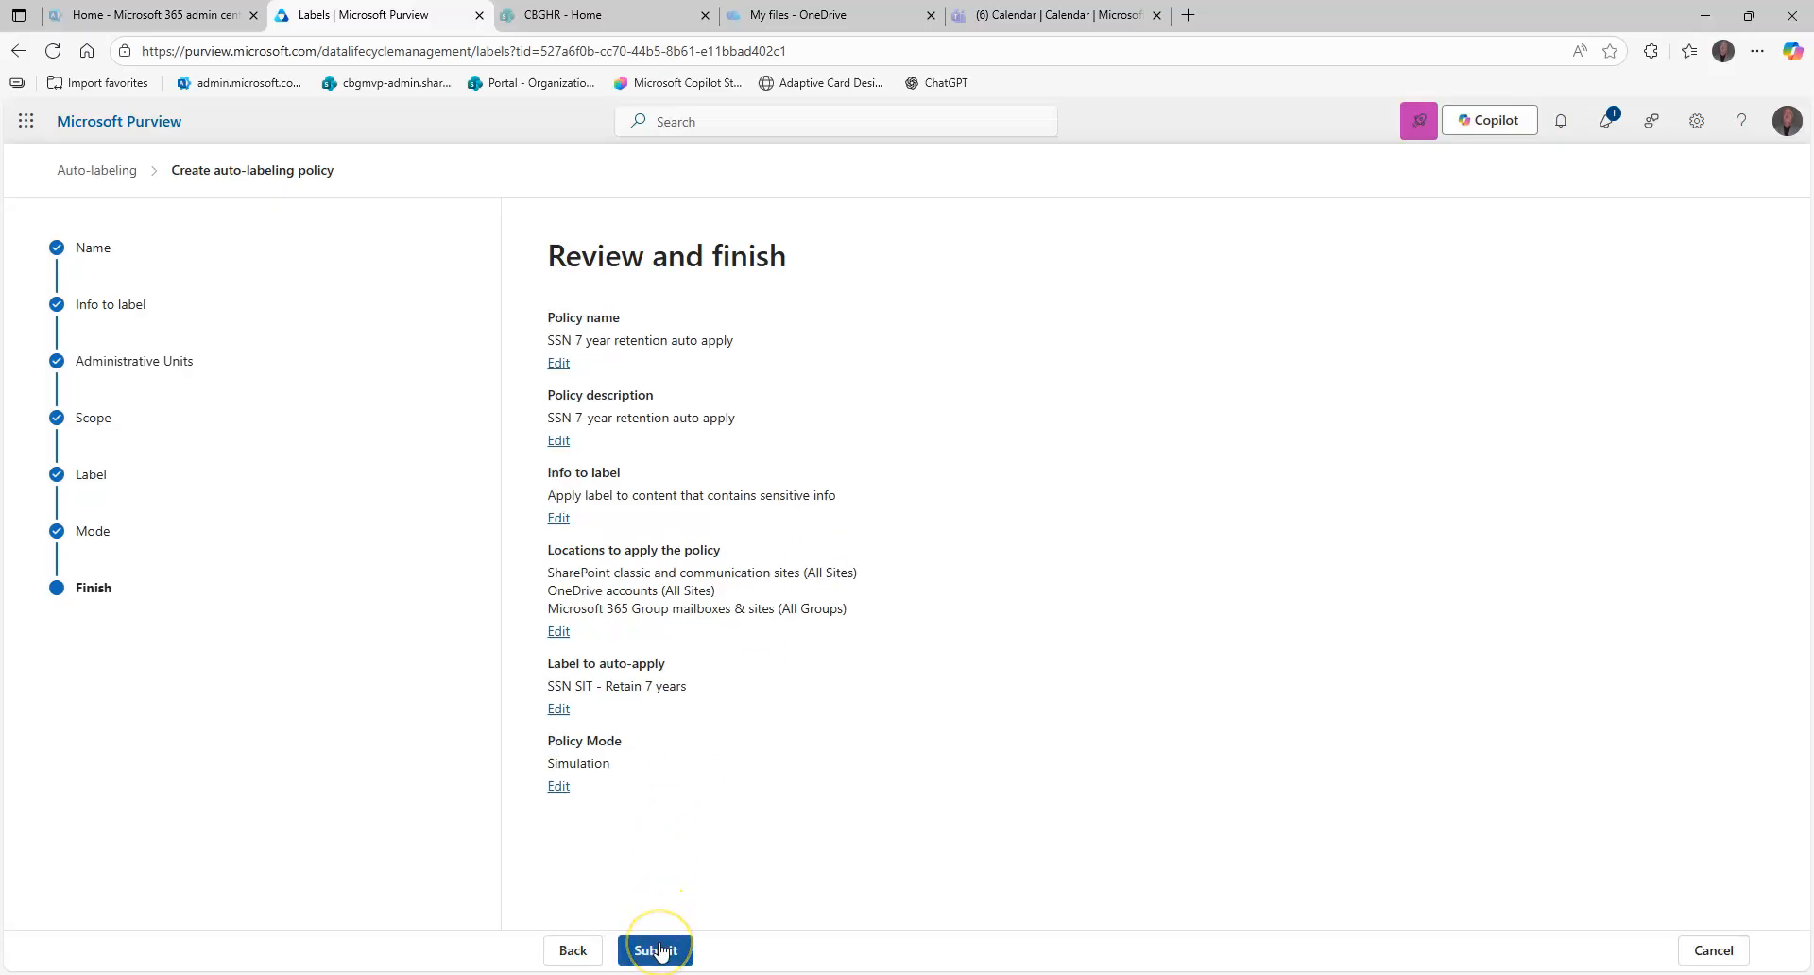
pyautogui.click(659, 950)
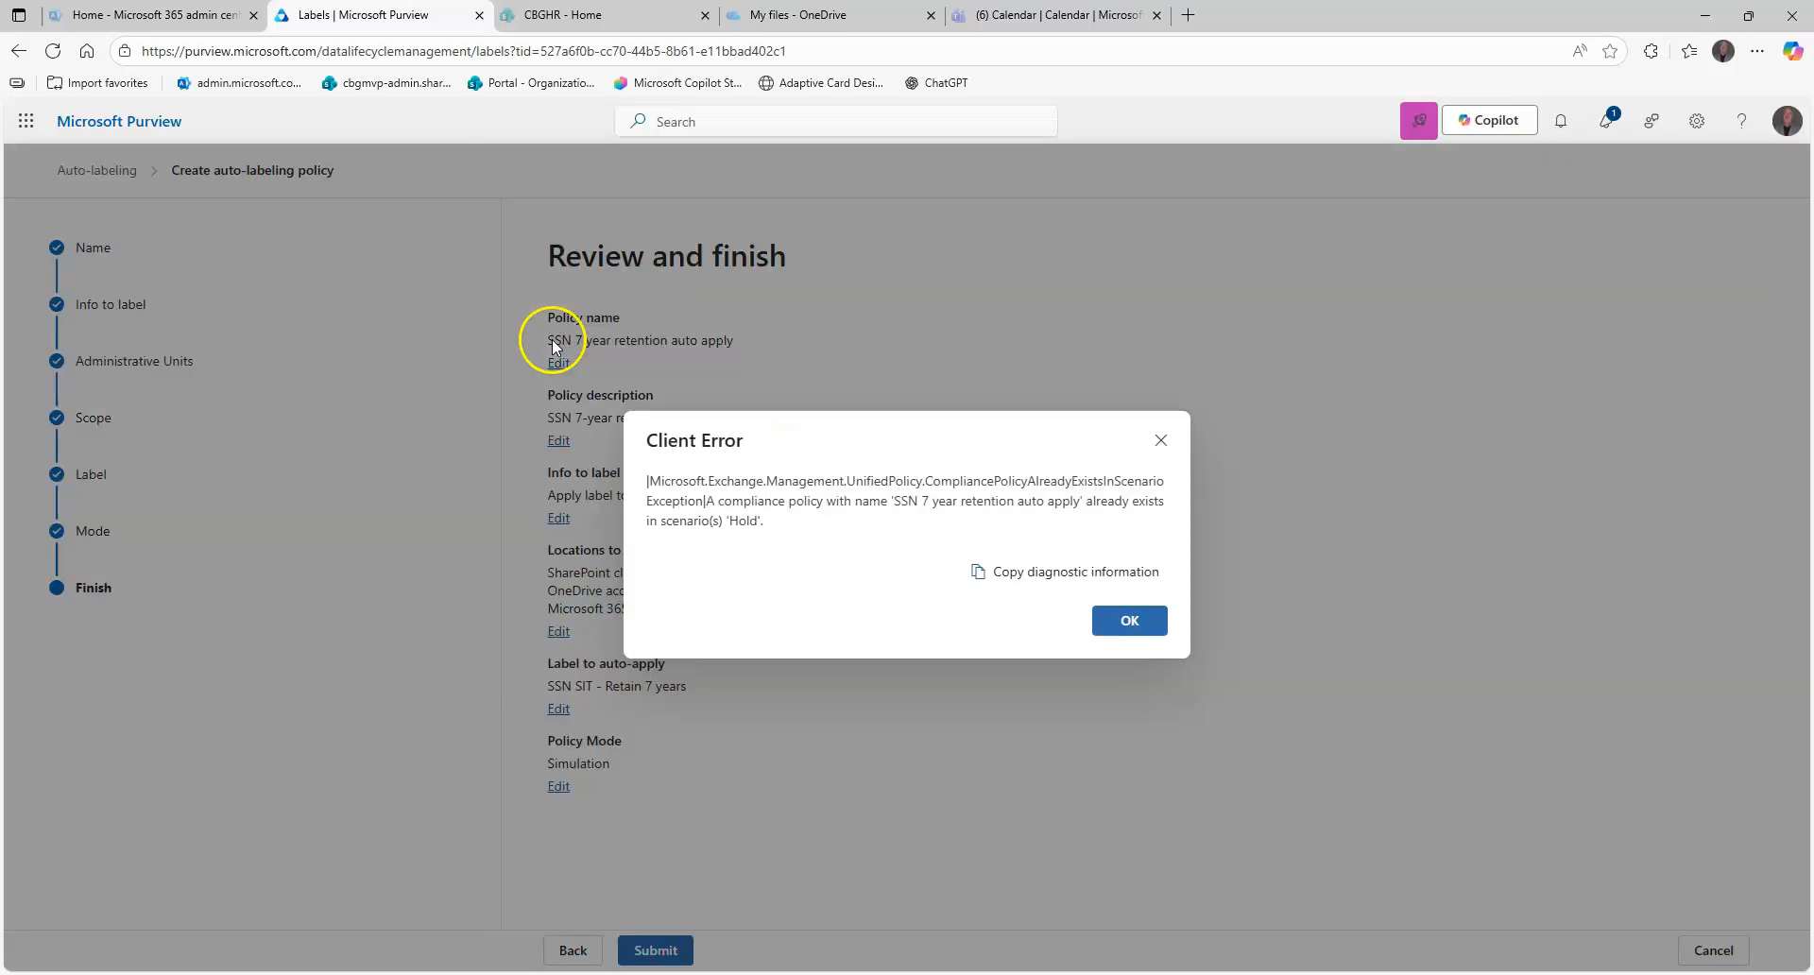
pyautogui.click(1130, 620)
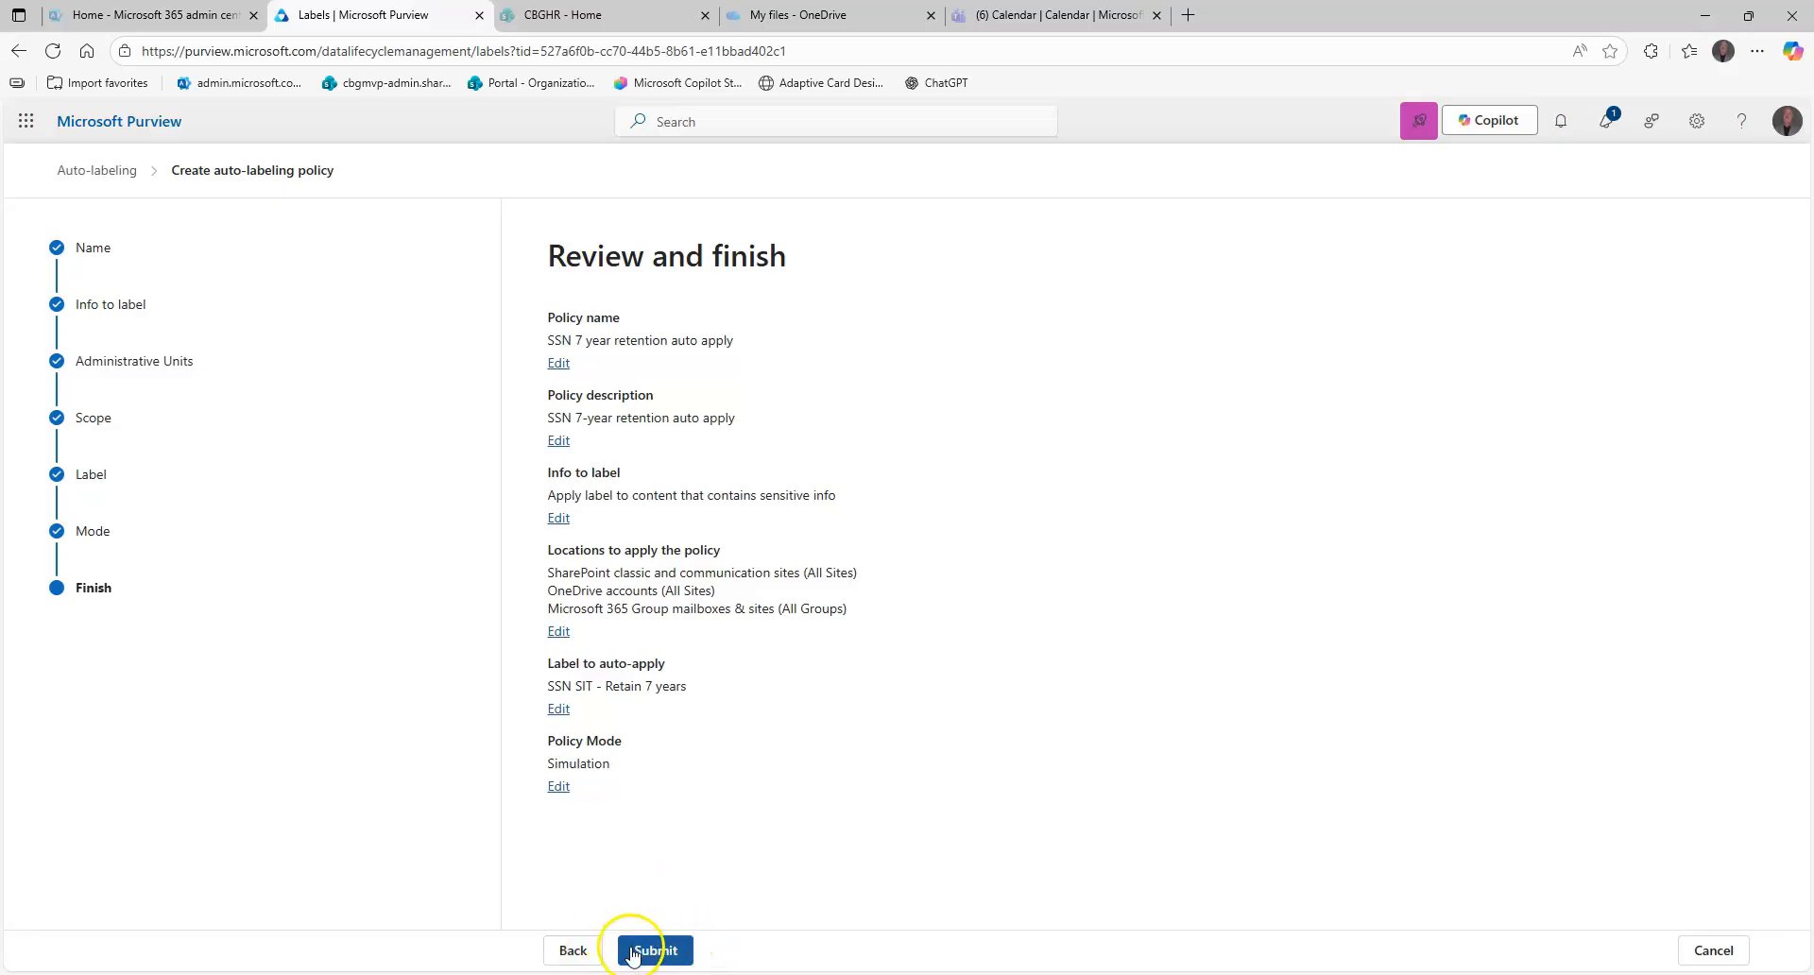
# Cancel the creation of the auto-labeling policy and return to the list of retention labels.
pyautogui.click(638, 342)
pyautogui.doubleClick(638, 342)
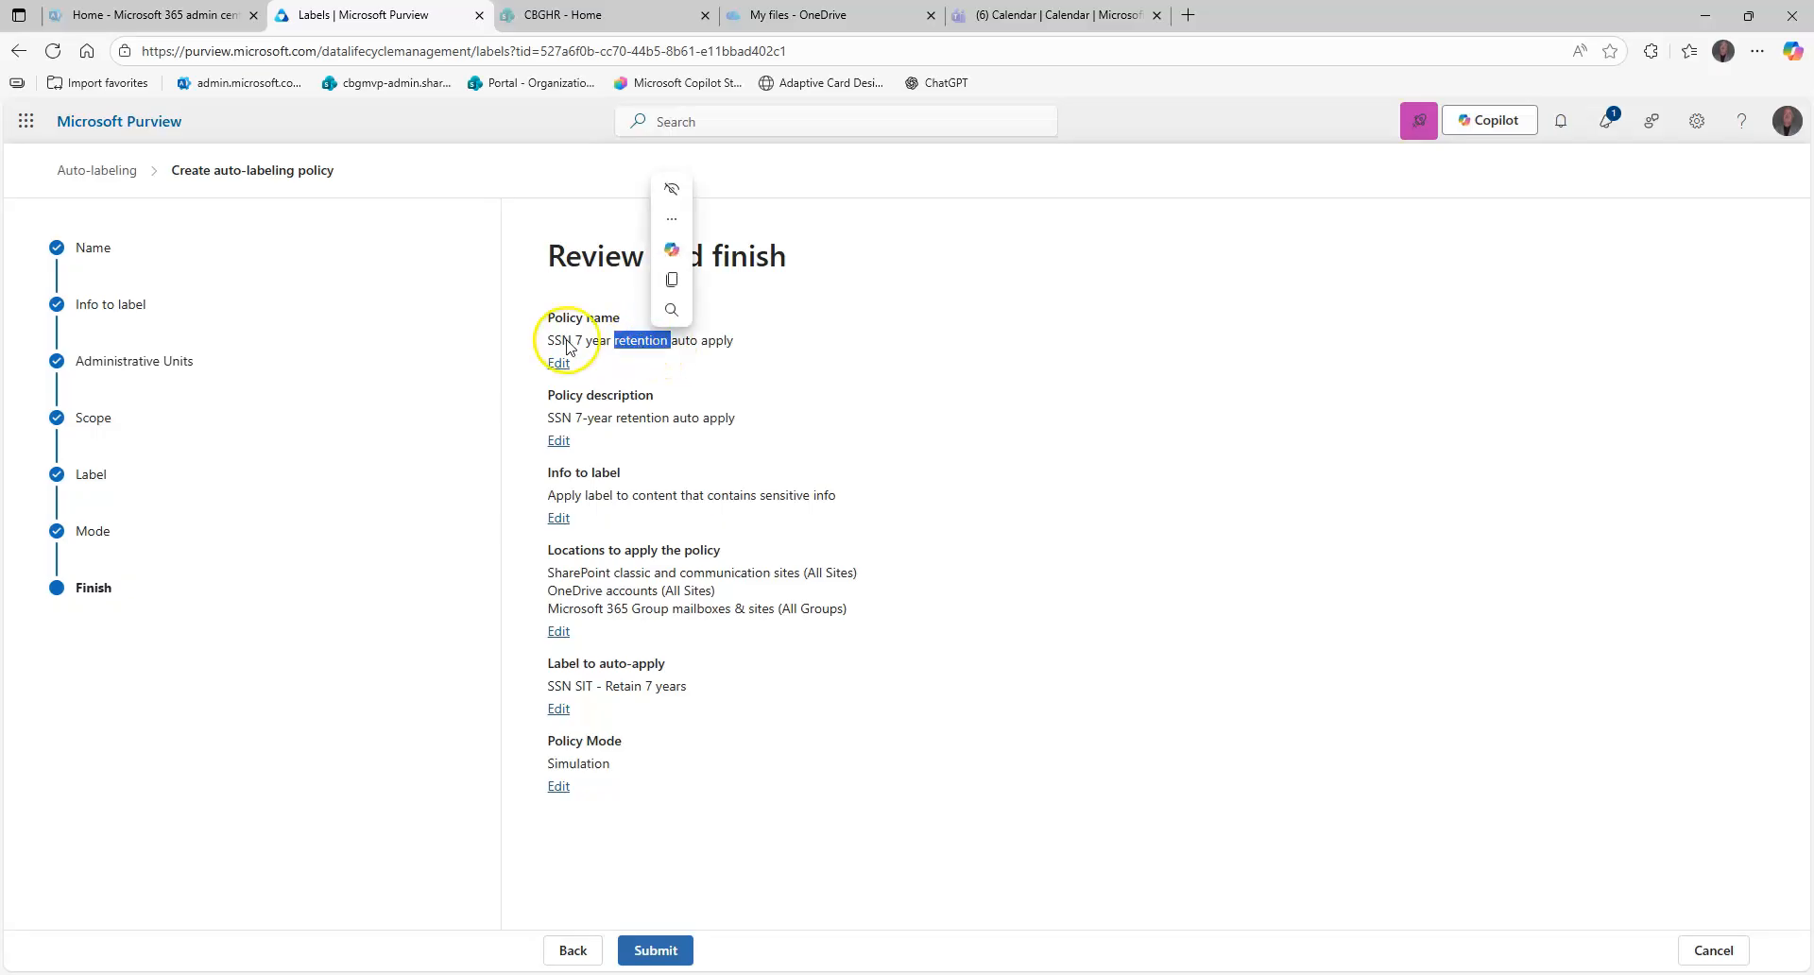
pyautogui.click(1713, 952)
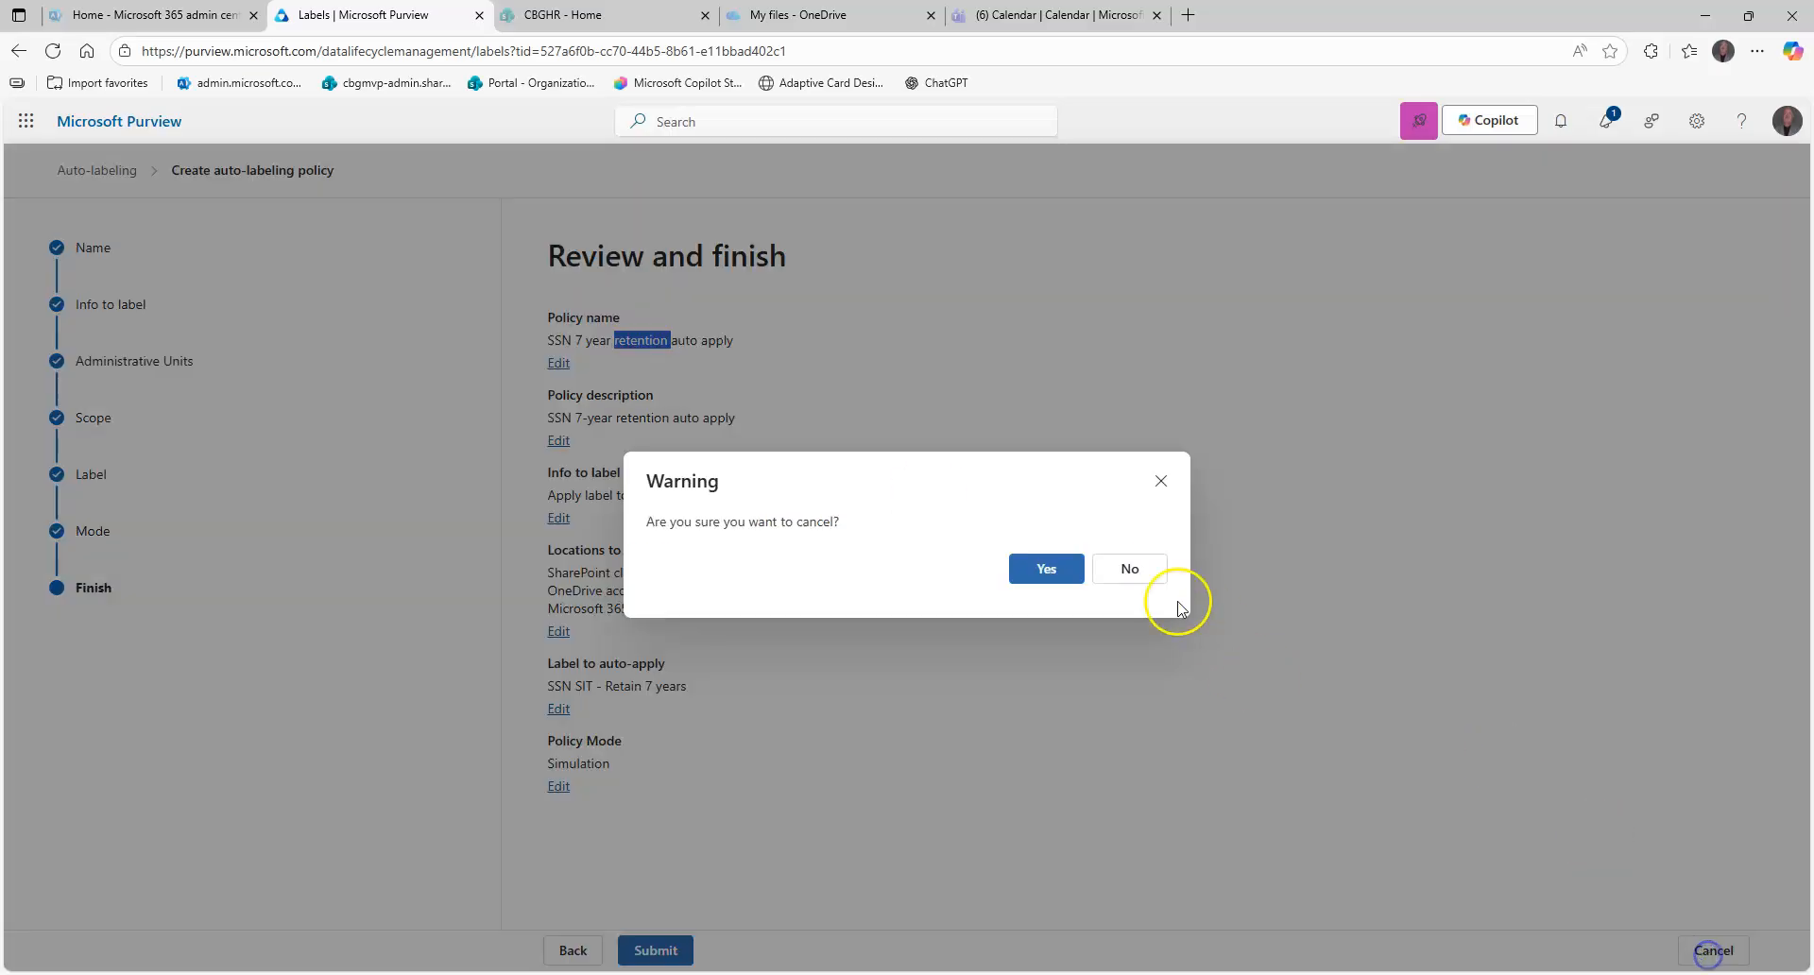
pyautogui.click(1030, 569)
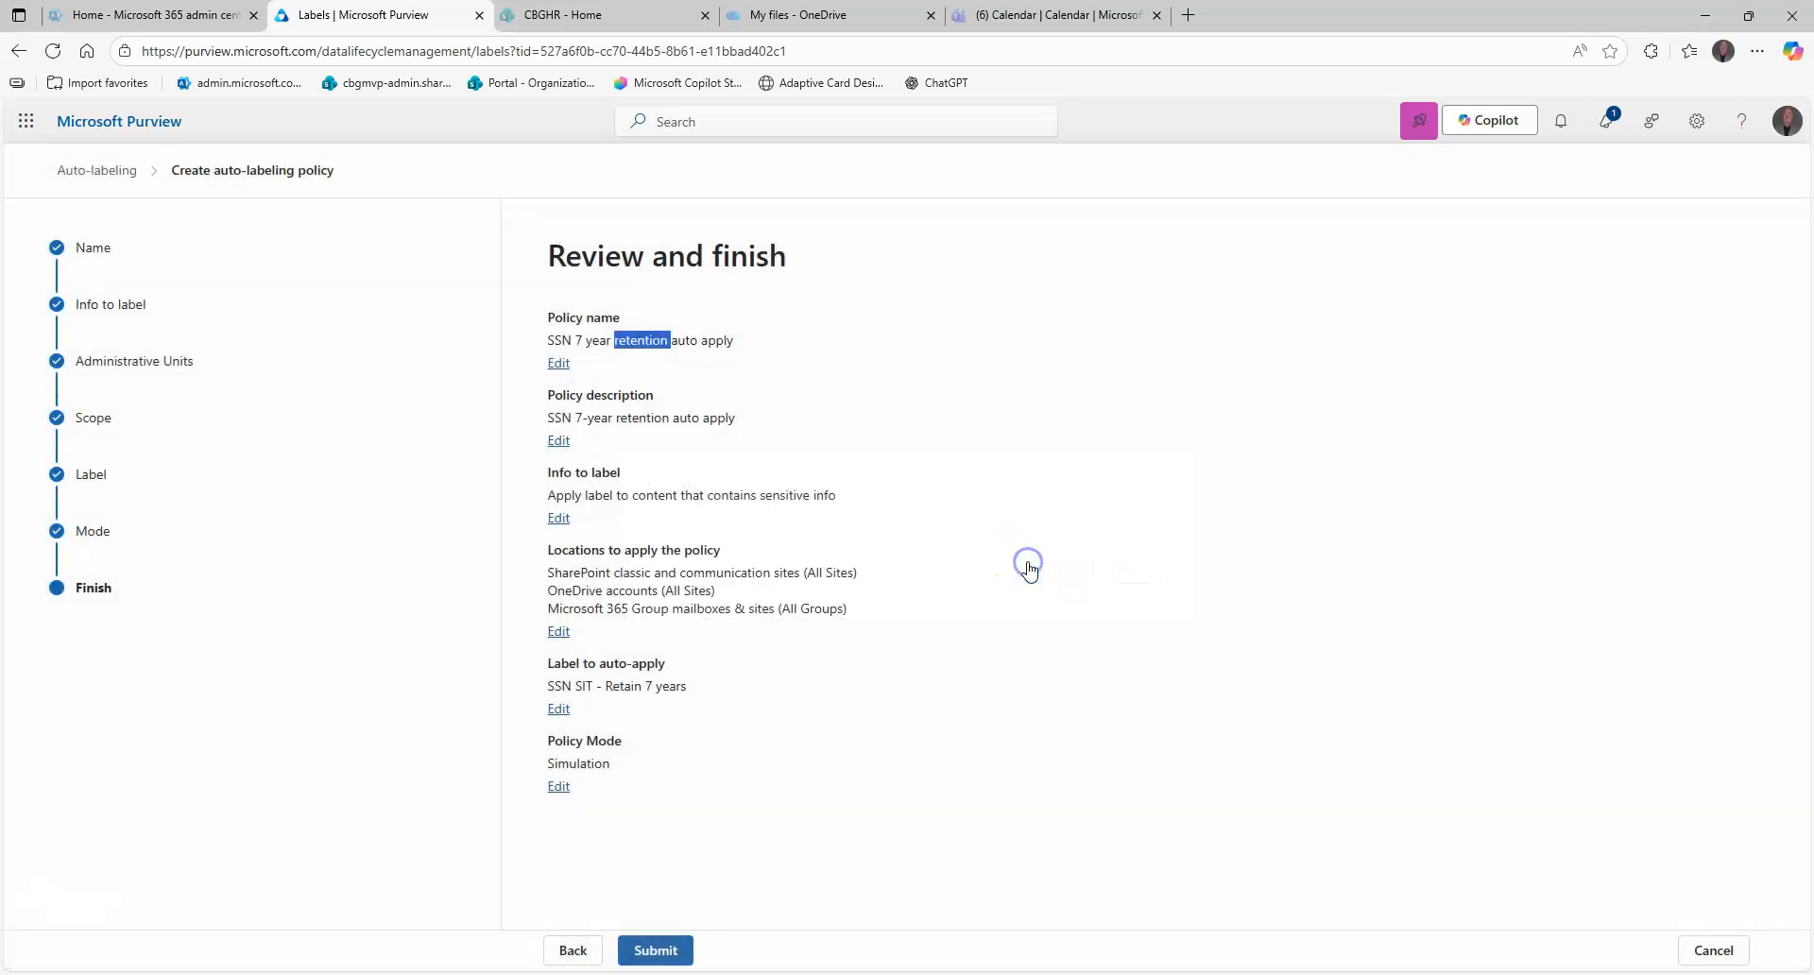
pyautogui.click(784, 347)
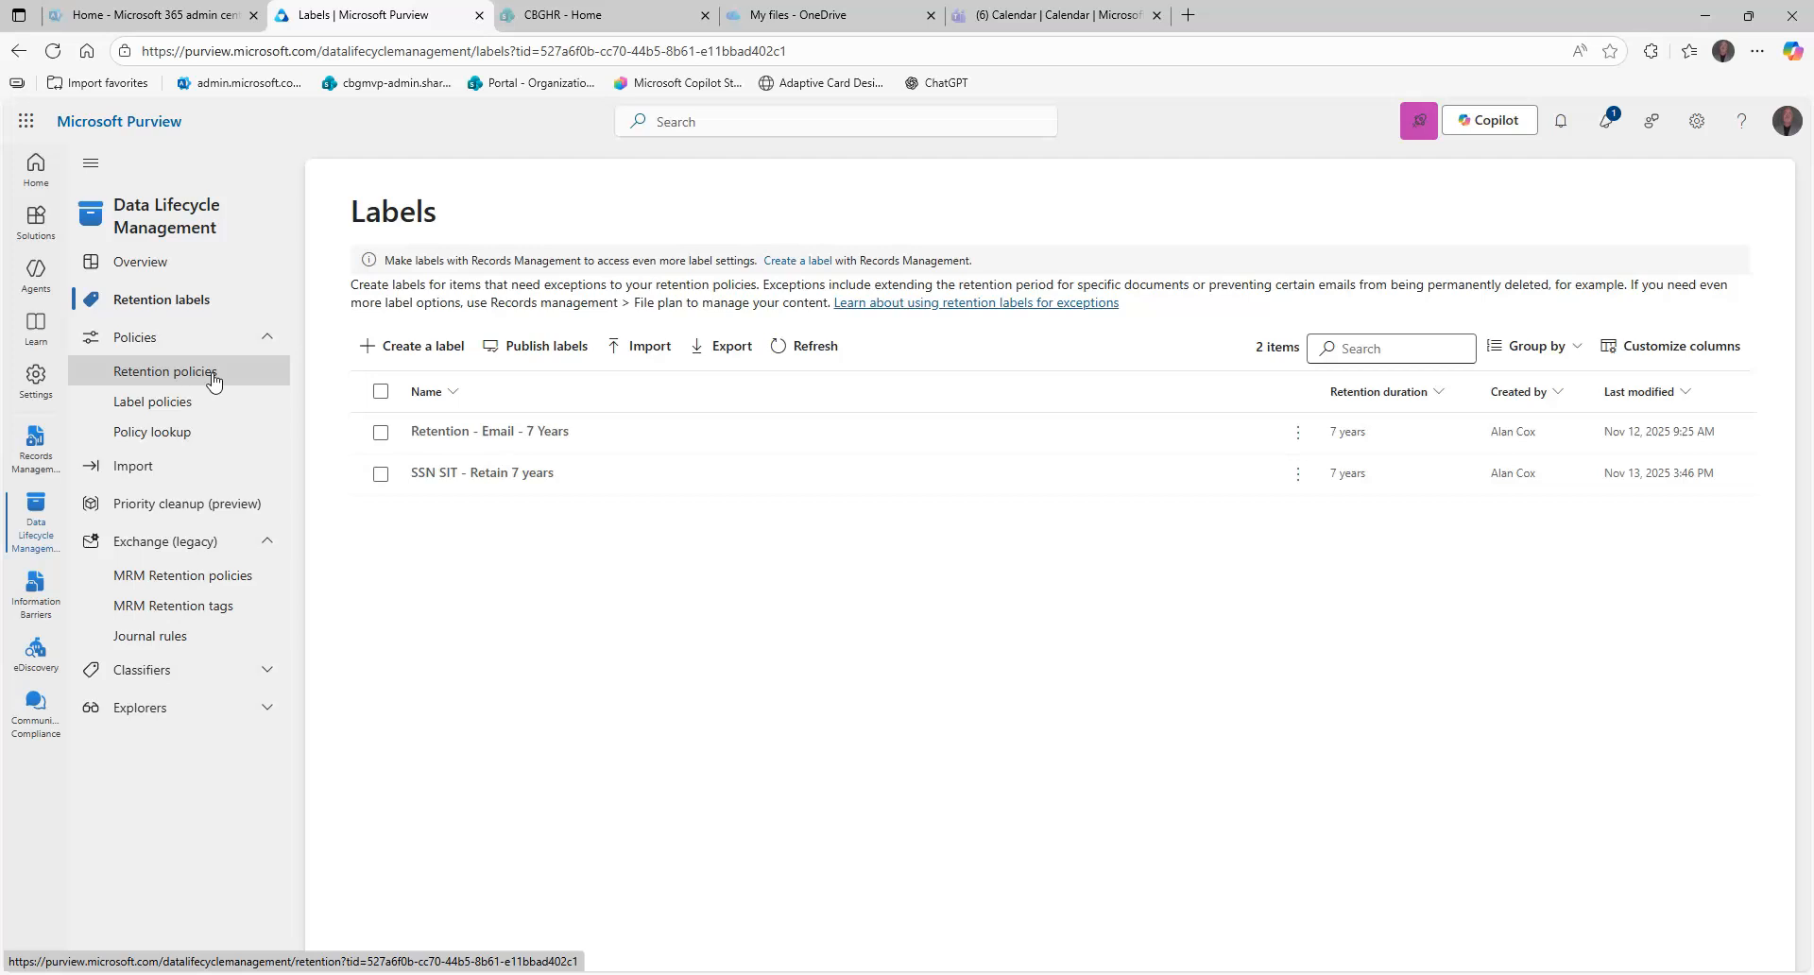
pyautogui.click(165, 311)
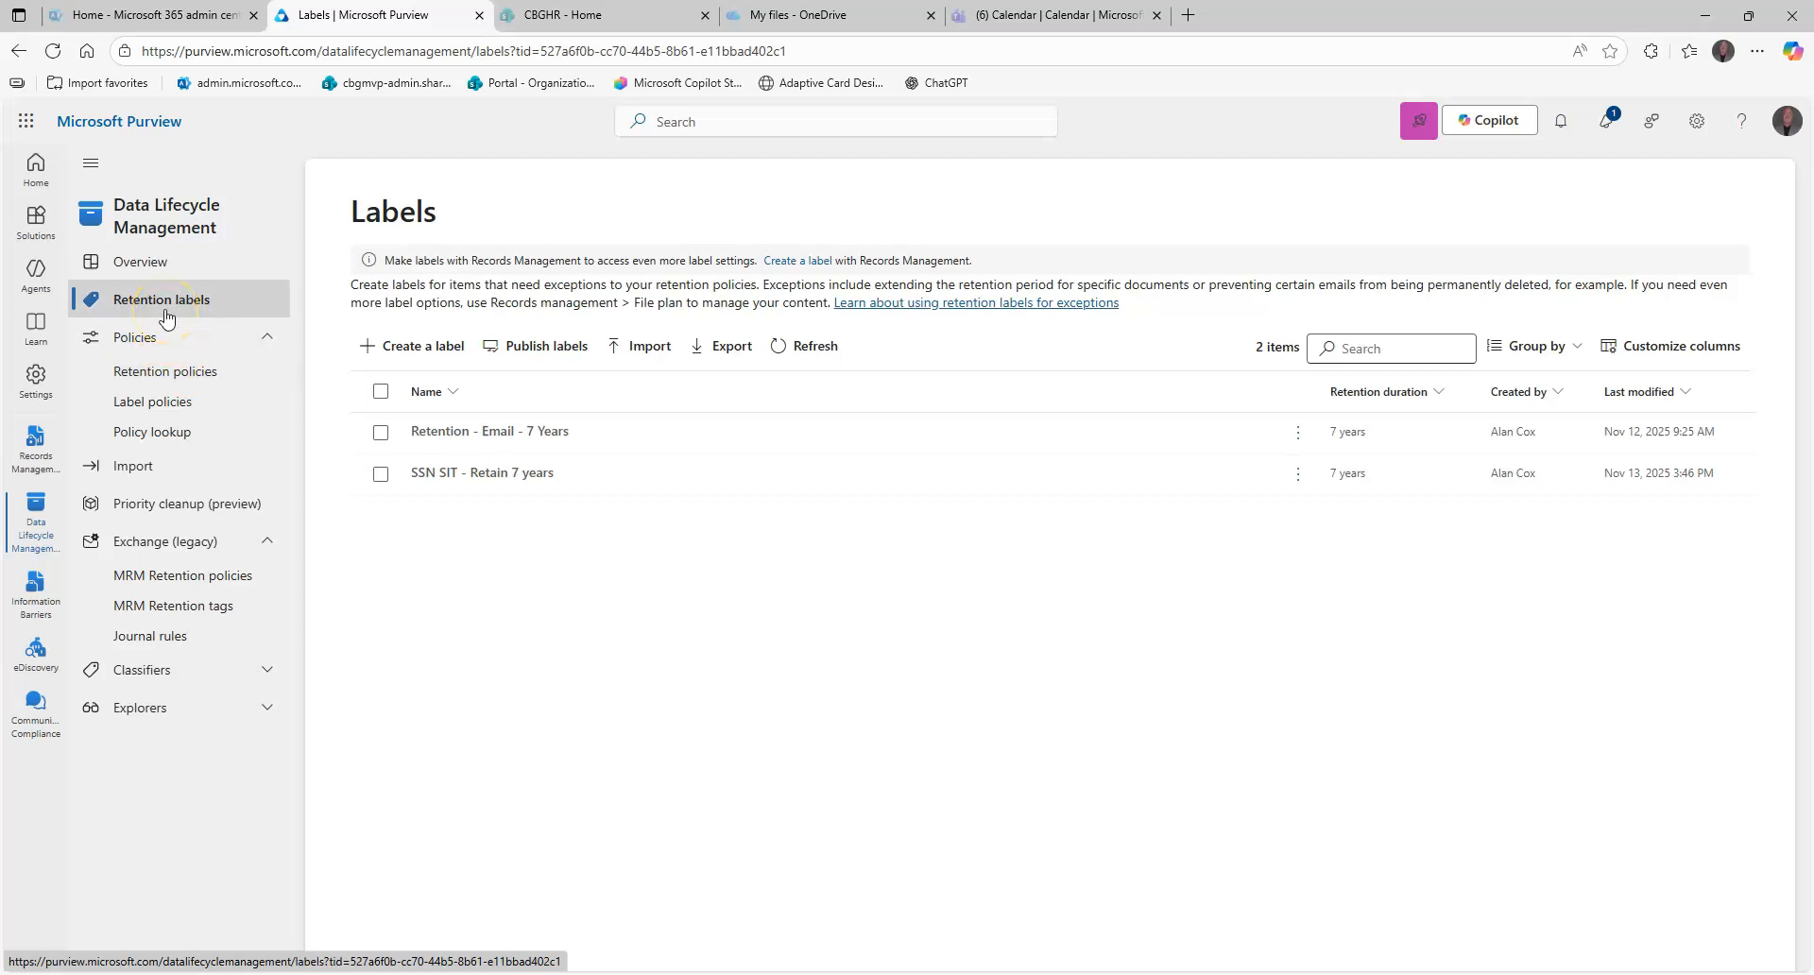